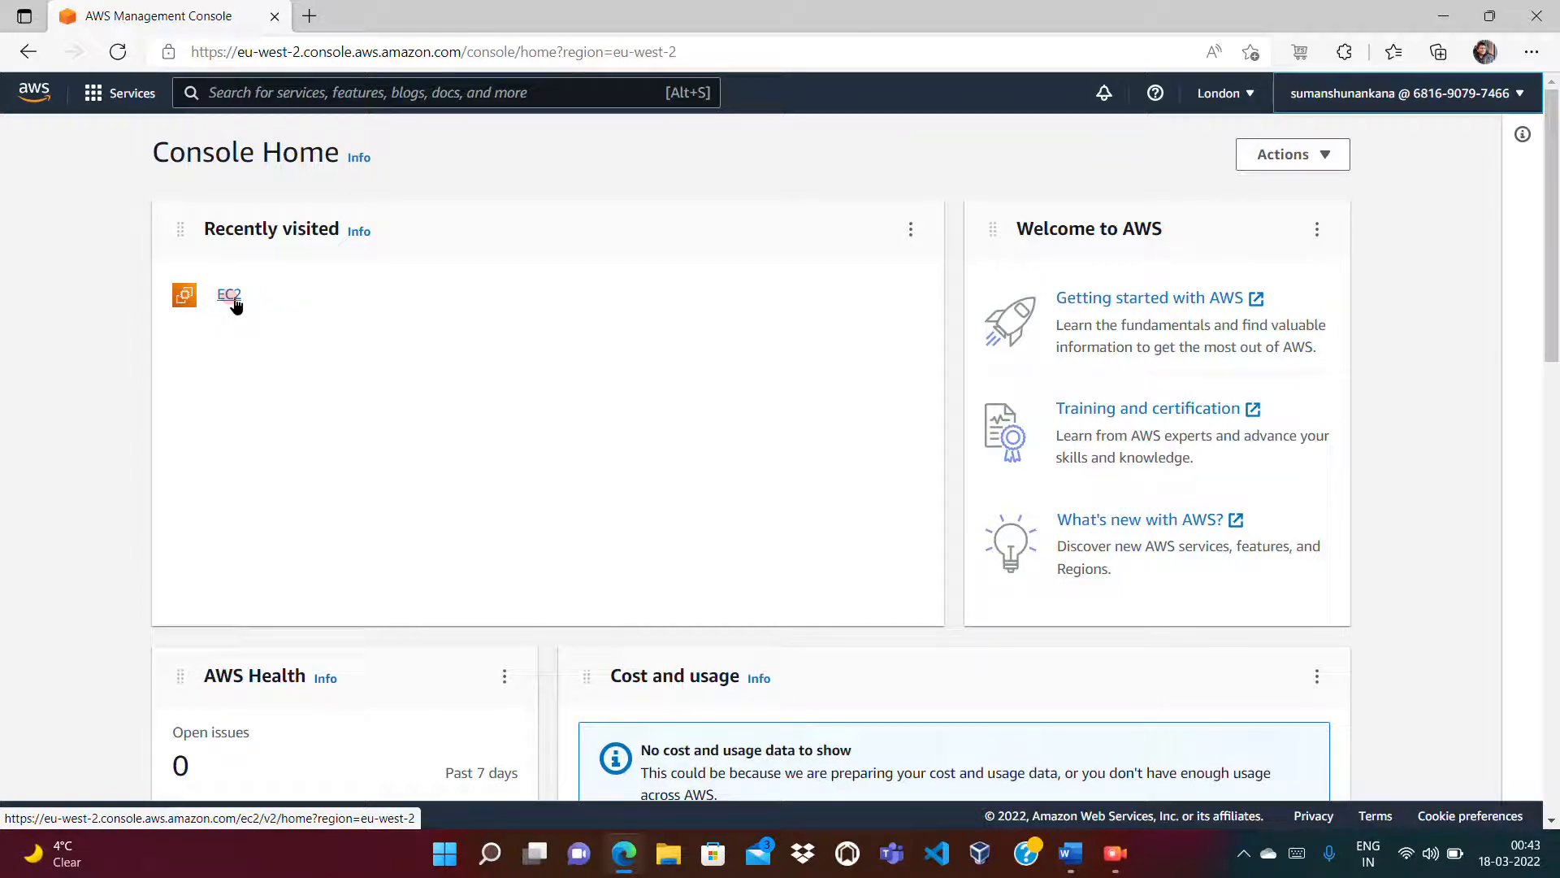
Step: Show the London EC2 Instances list with the terminated EBS_Demo instance, then begin typing c:\wom in a new tab
{"action": "left_click", "coordinate": [231, 297]}
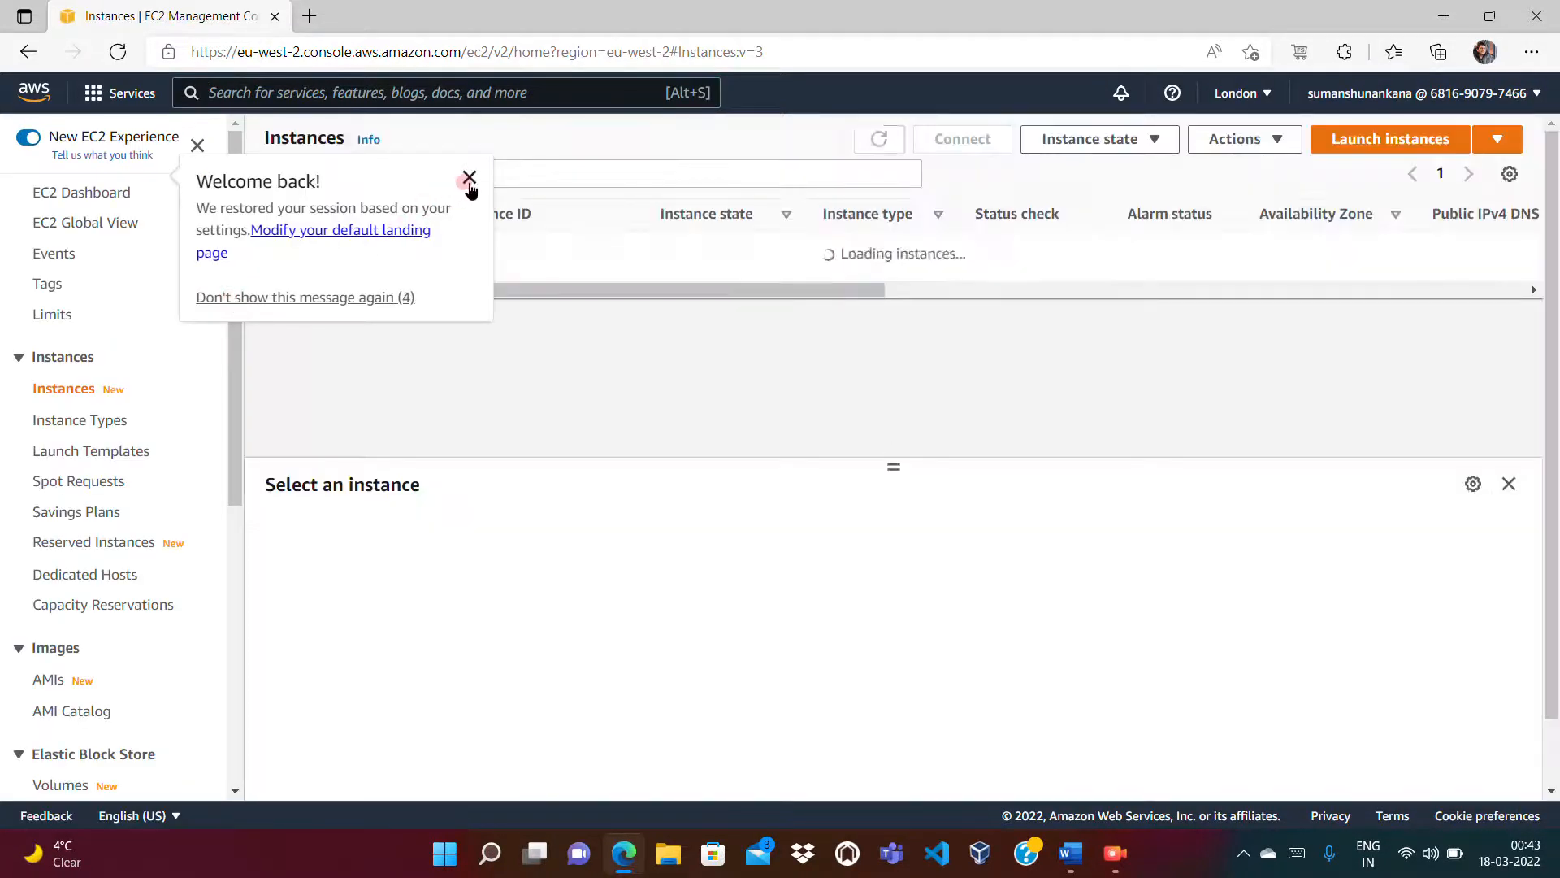
{"action": "left_click", "coordinate": [469, 182]}
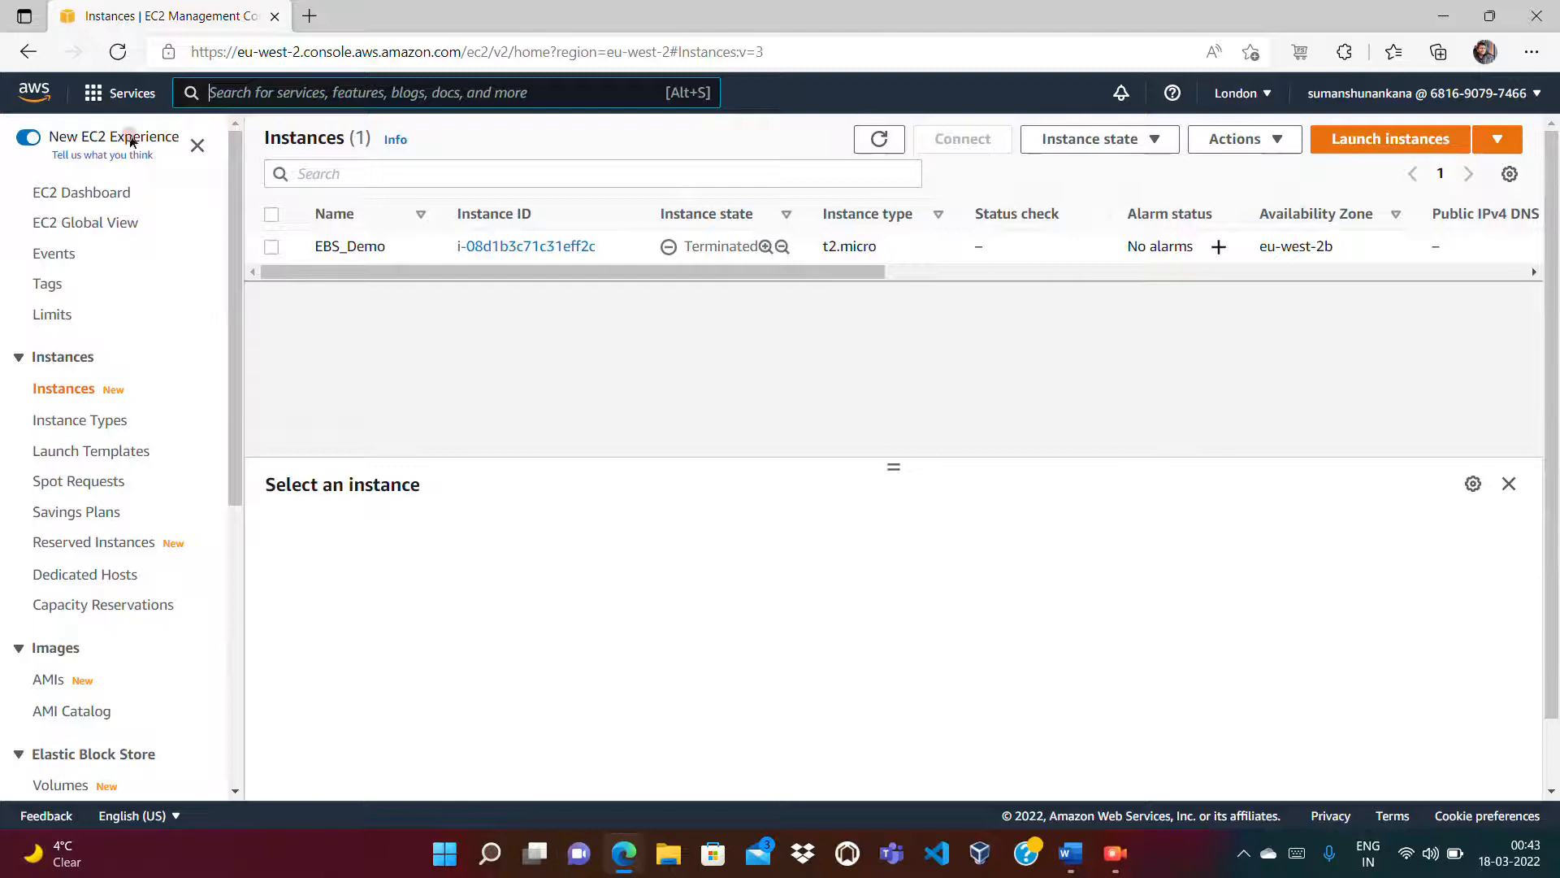
{"action": "left_click", "coordinate": [48, 388]}
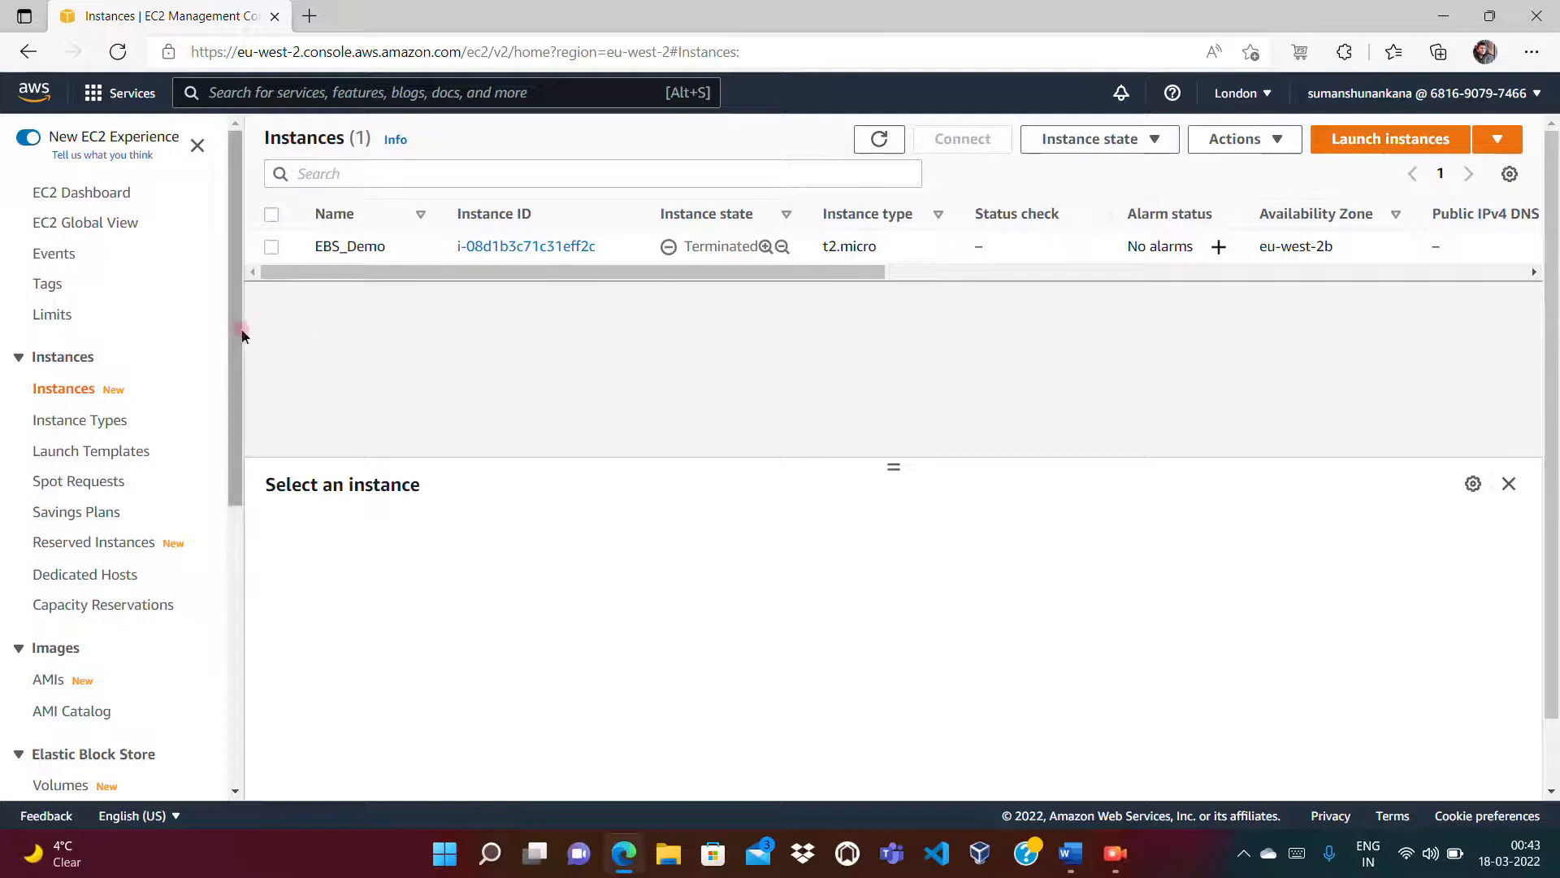
{"action": "left_click_drag", "start_coordinate": [233, 334], "coordinate": [230, 509]}
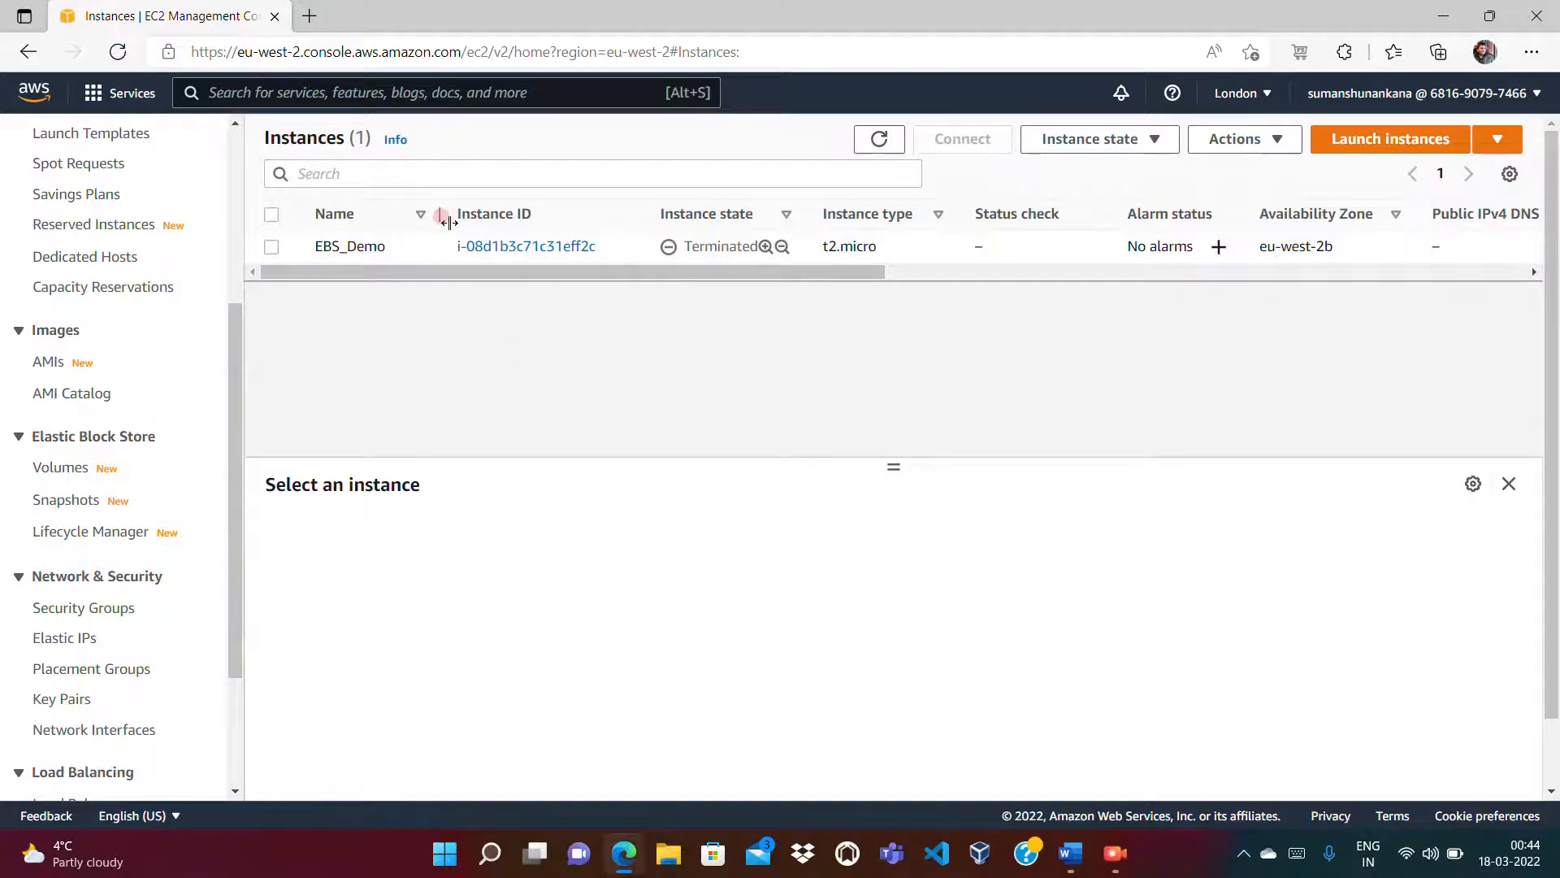
{"action": "left_click", "coordinate": [309, 16]}
{"action": "type", "text": "c:\\wom"}
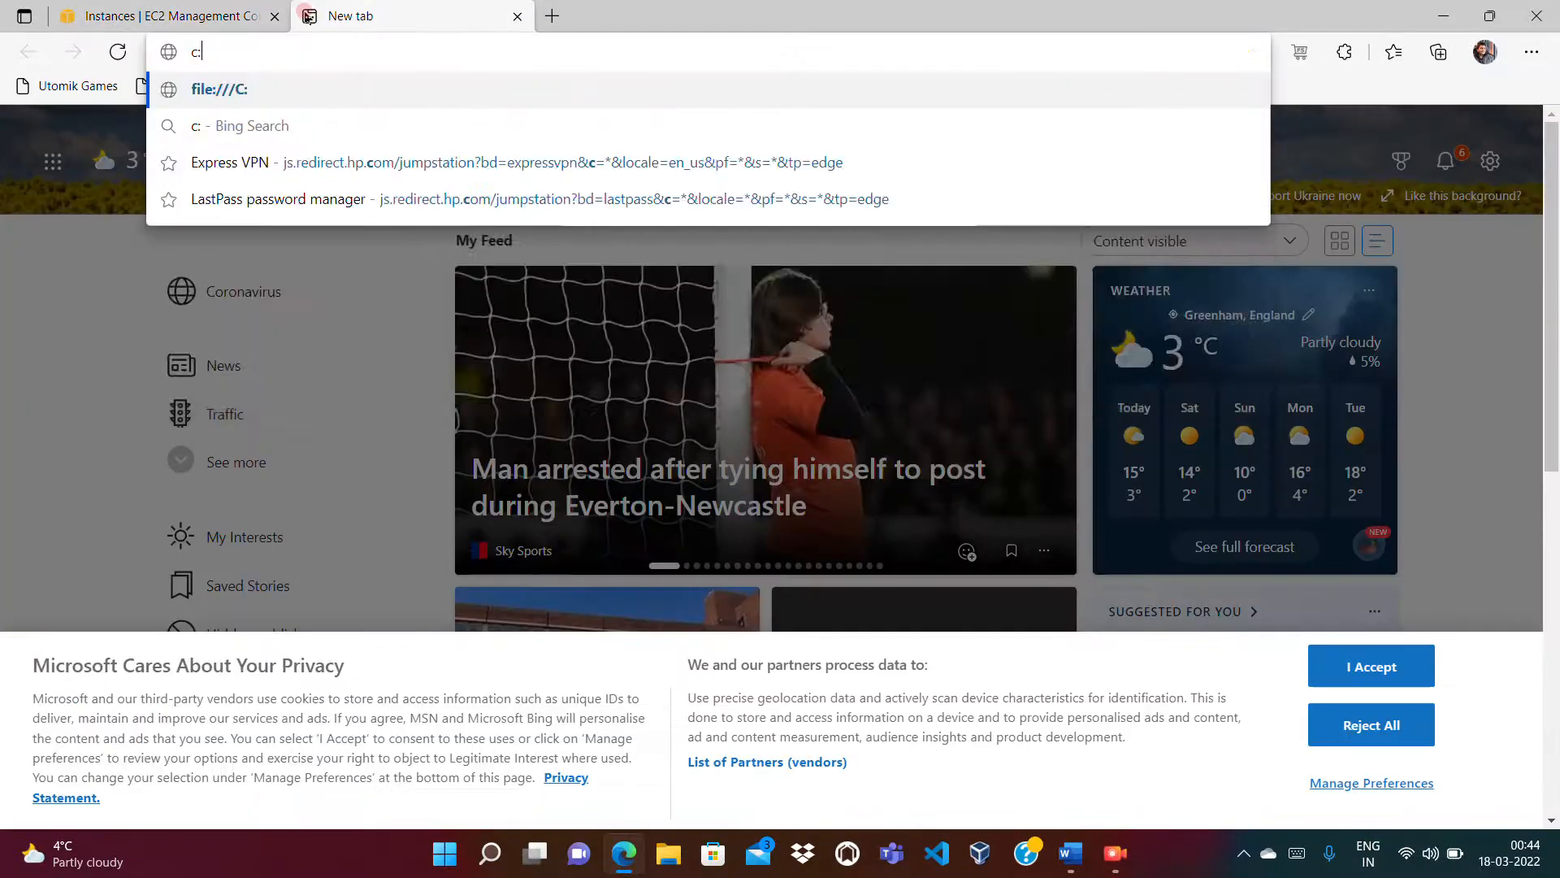
Step: Try C: drive paths in the new tab's address bar, then close that tab
{"action": "key", "text": "BackSpace"}
{"action": "key", "text": "BackSpace"}
{"action": "key", "text": "BackSpace"}
{"action": "type", "text": "ind"}
{"action": "key", "text": "BackSpace"}
{"action": "key", "text": "BackSpace"}
{"action": "key", "text": "BackSpace"}
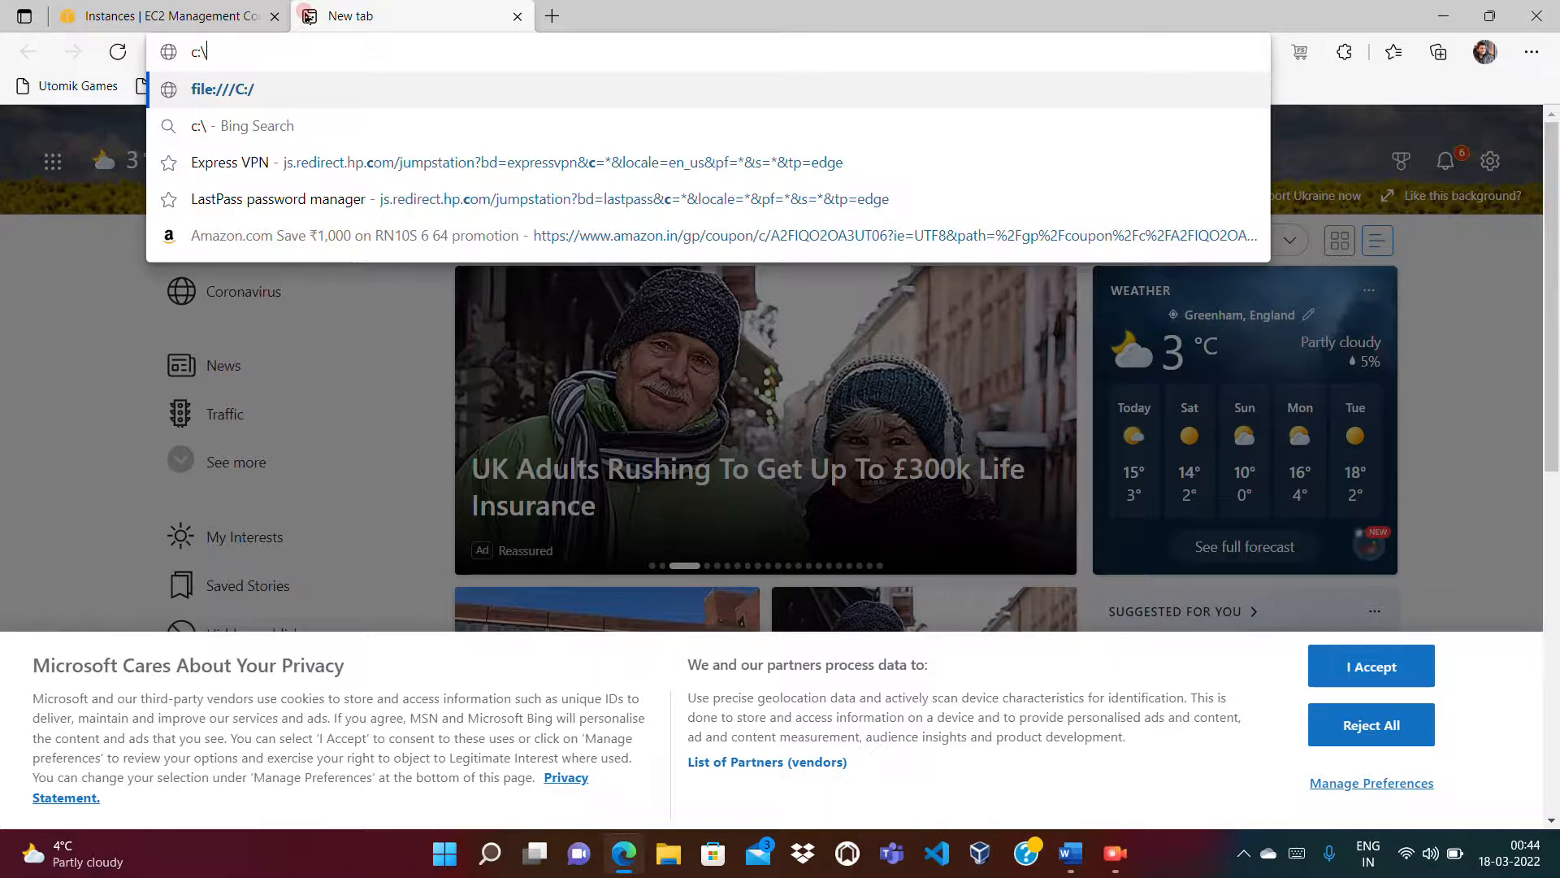
{"action": "type", "text": "wind"}
{"action": "key", "text": "ctrl+a"}
{"action": "key", "text": "BackSpace"}
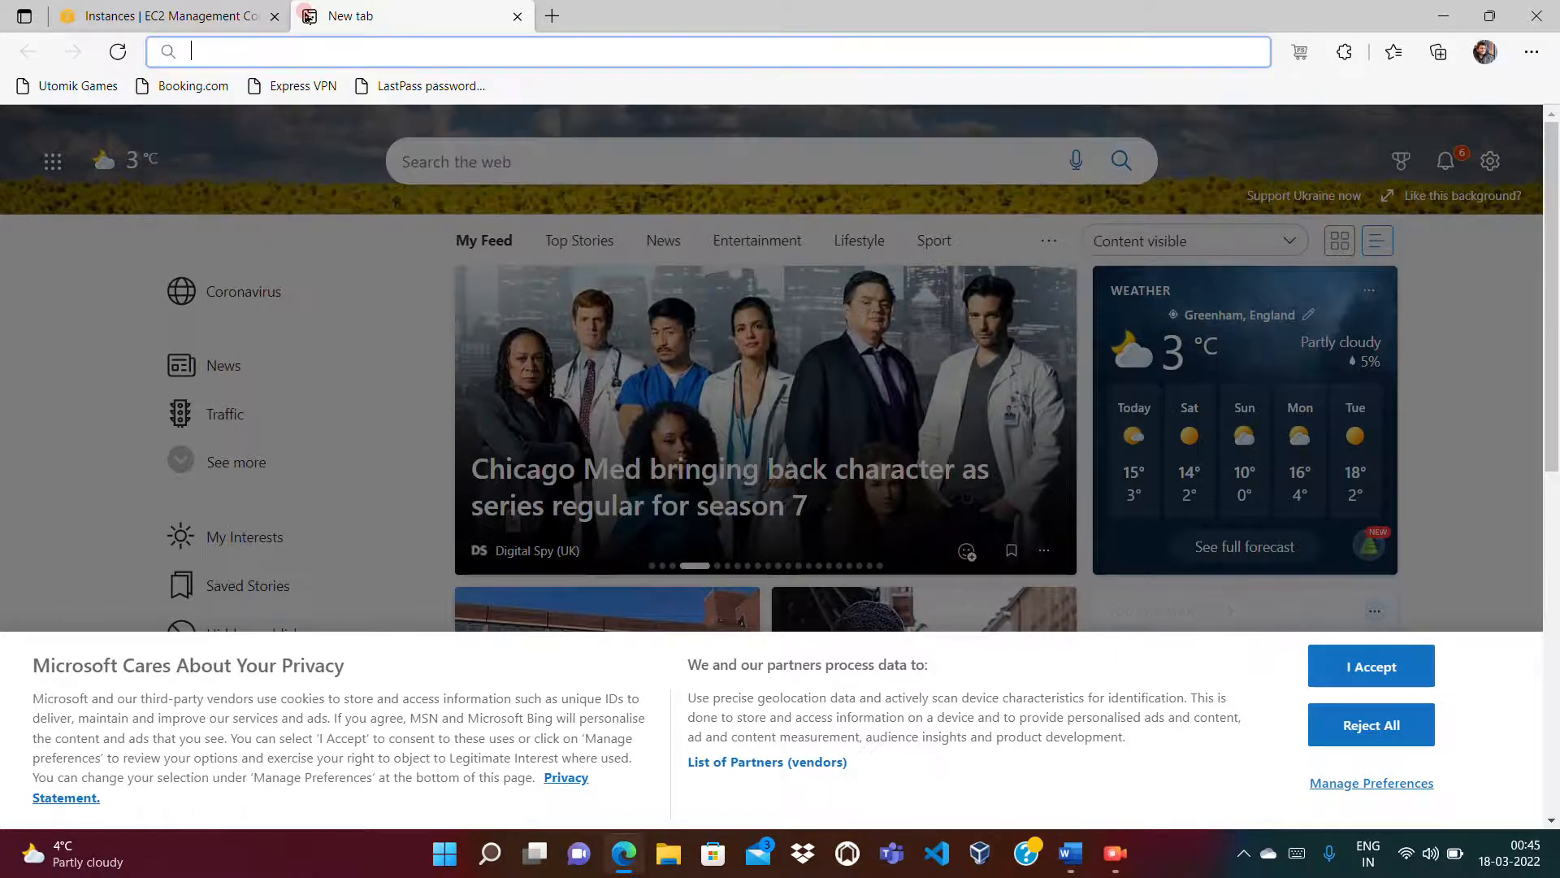
{"action": "left_click", "coordinate": [516, 17]}
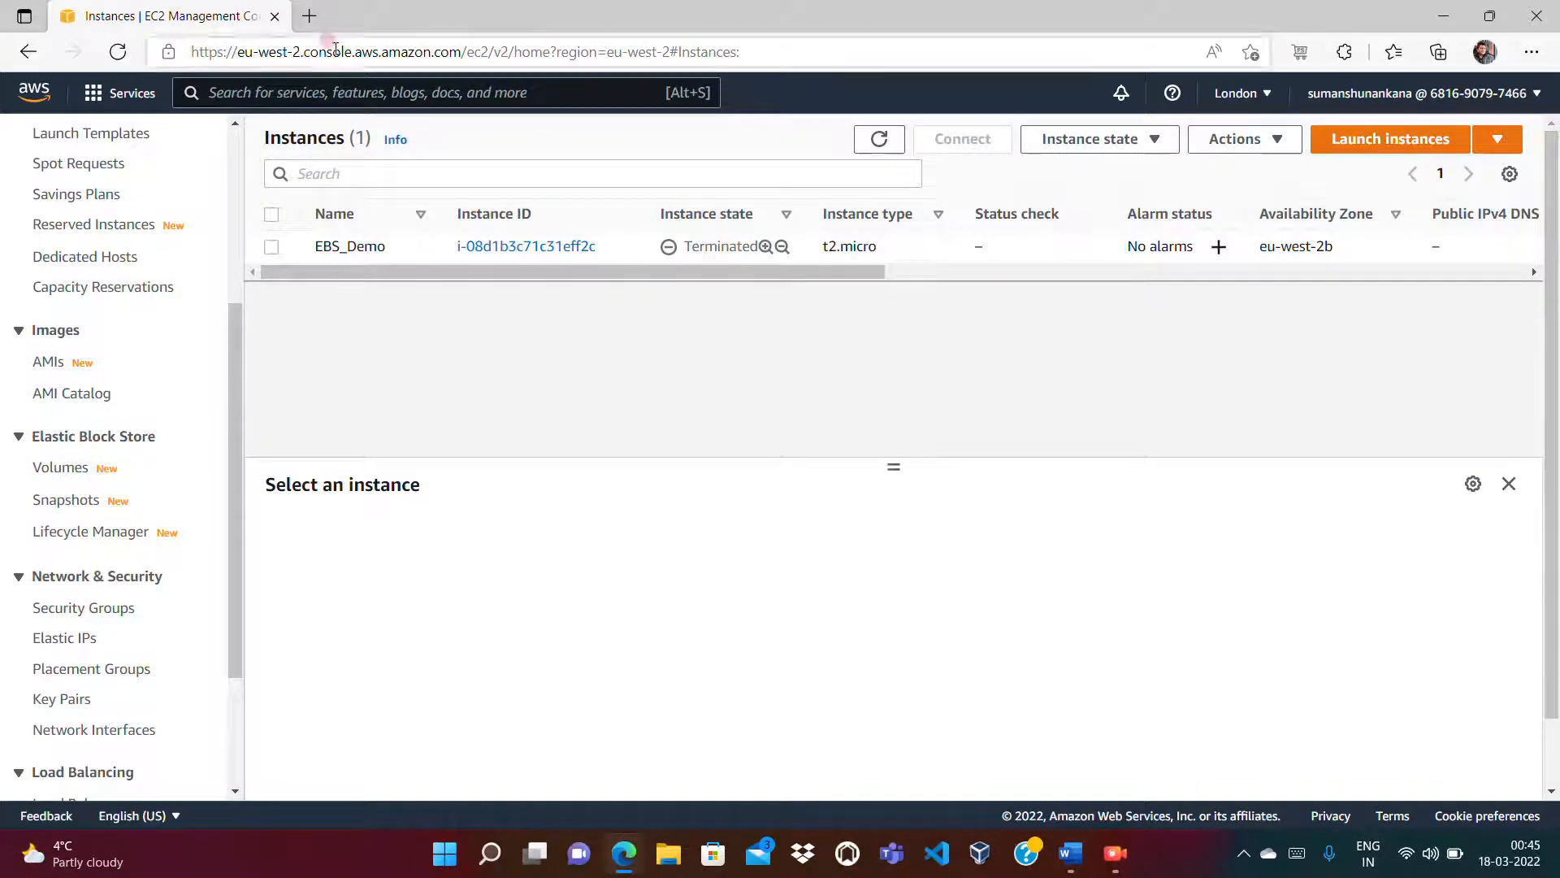
Step: In a fresh tab, enter the network path \\file\home\shared\ in the address bar
{"action": "left_click", "coordinate": [309, 16]}
{"action": "type", "text": "file"}
{"action": "key", "text": "BackSpace"}
{"action": "key", "text": "BackSpace"}
{"action": "key", "text": "BackSpace"}
{"action": "key", "text": "BackSpace"}
{"action": "type", "text": "\\\\"}
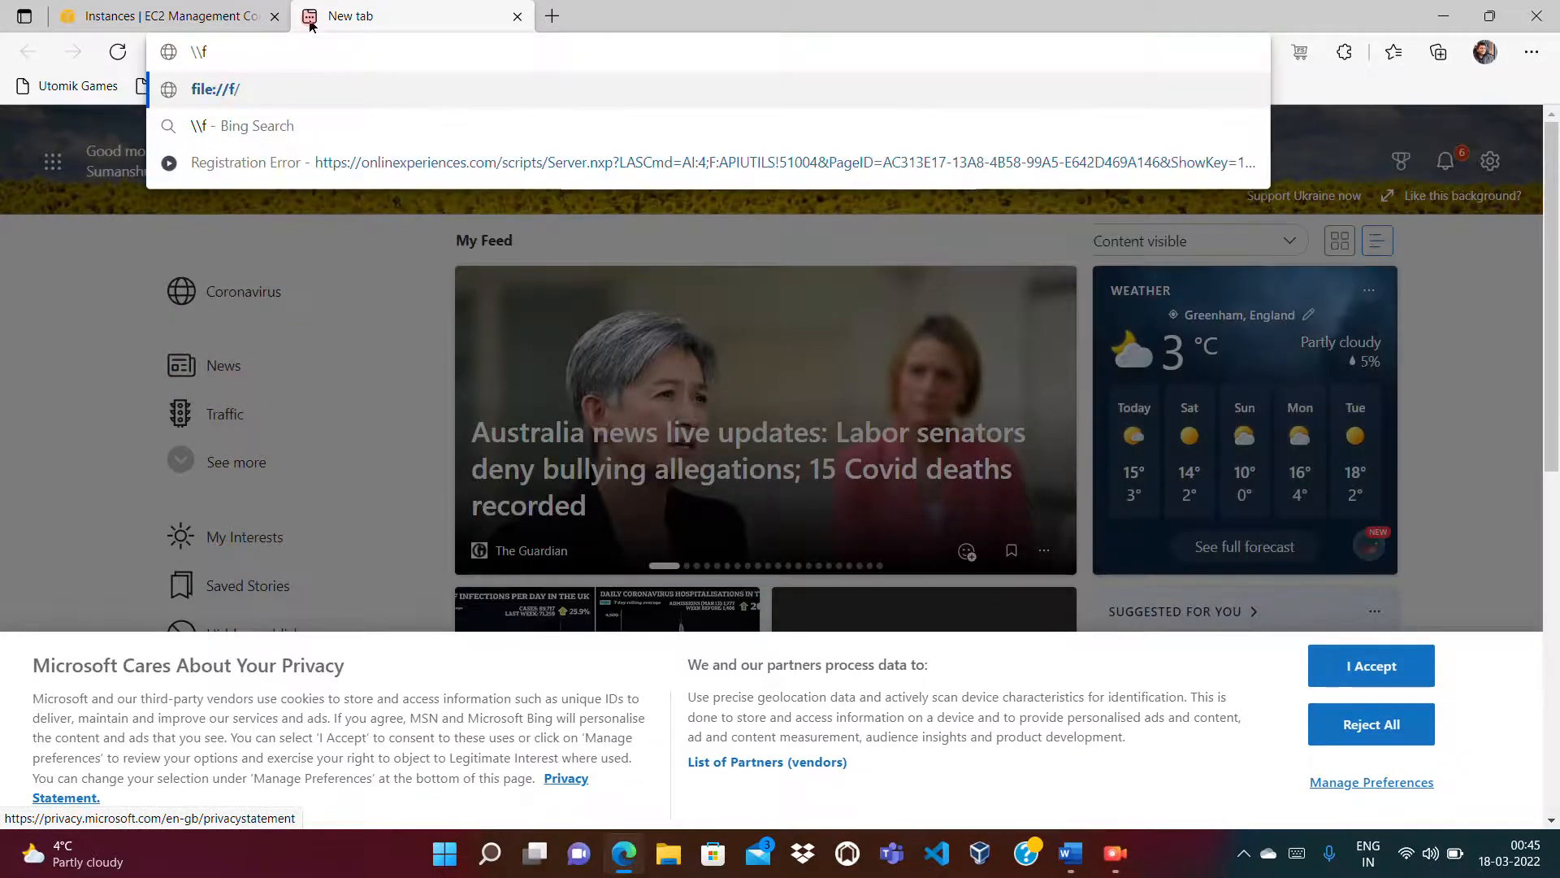
{"action": "type", "text": "fi"}
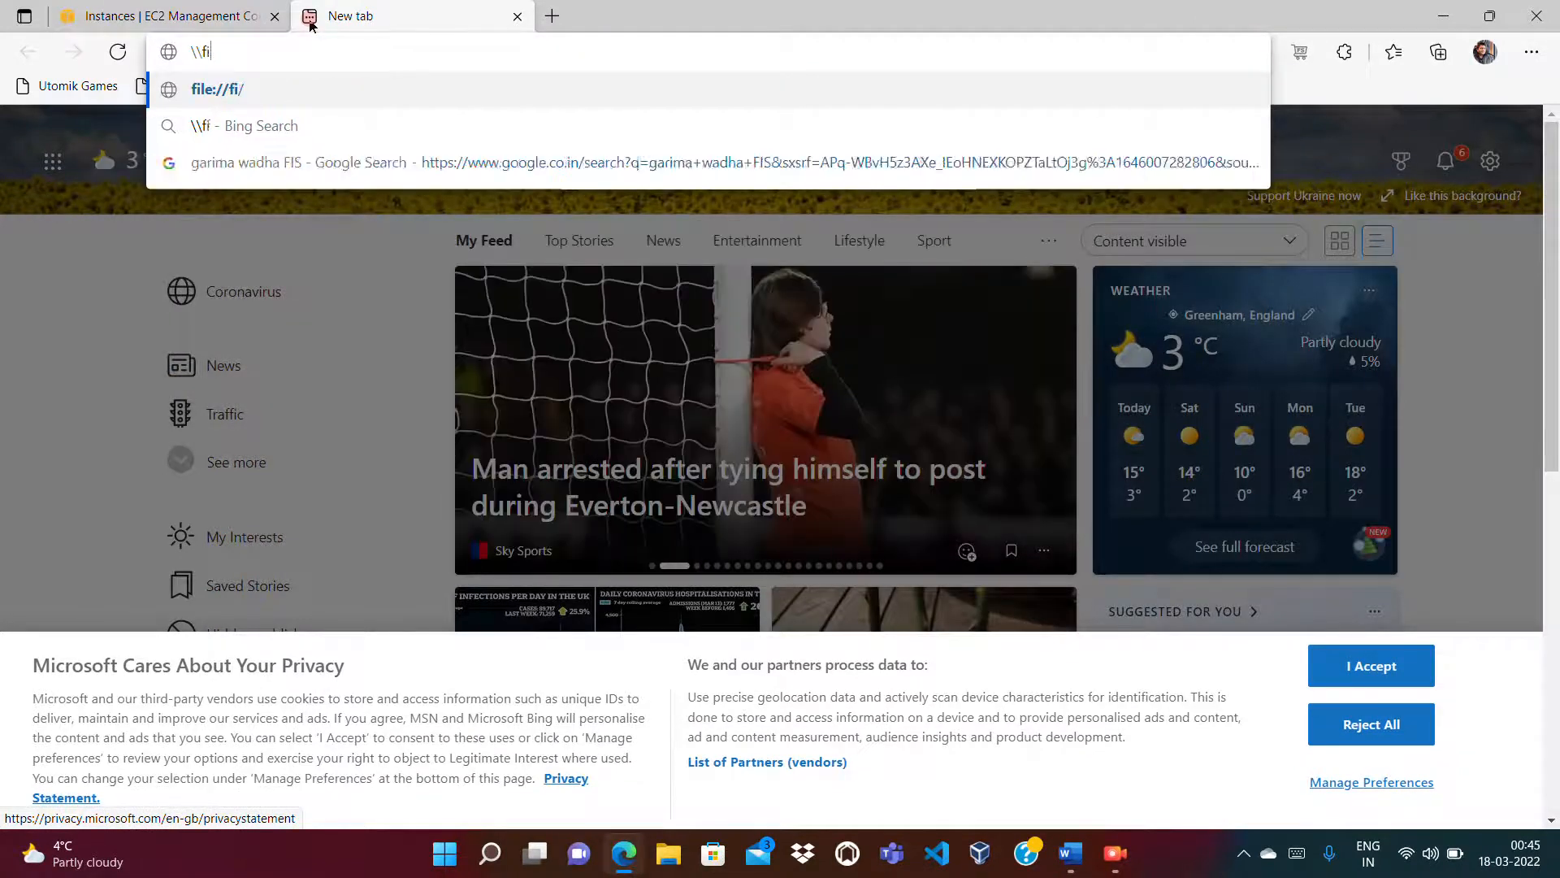
{"action": "type", "text": "le\\home\\"}
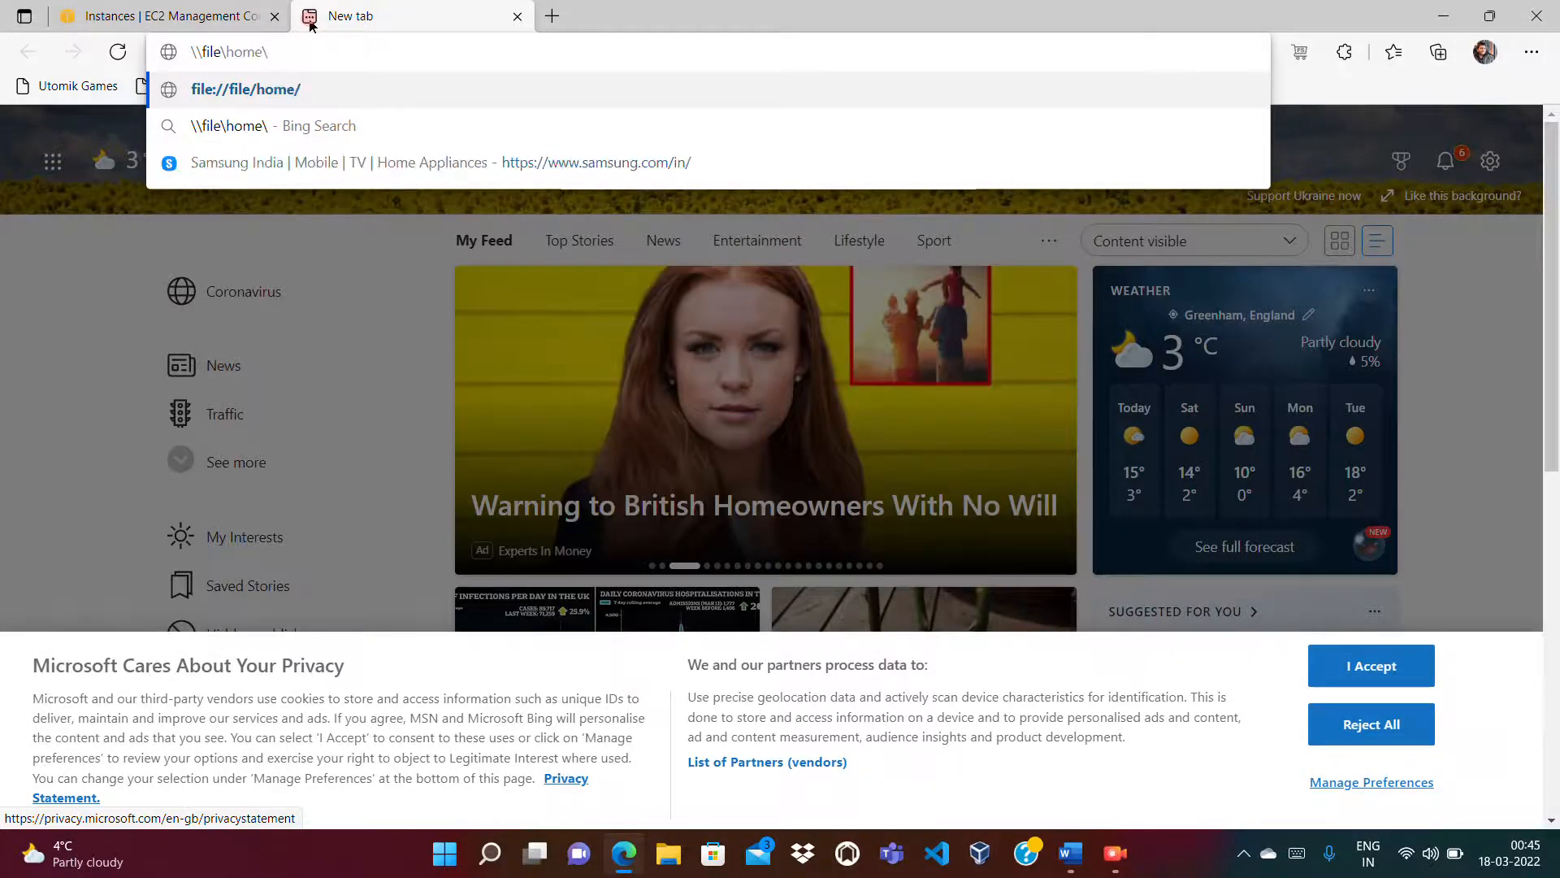
{"action": "type", "text": "shared\\"}
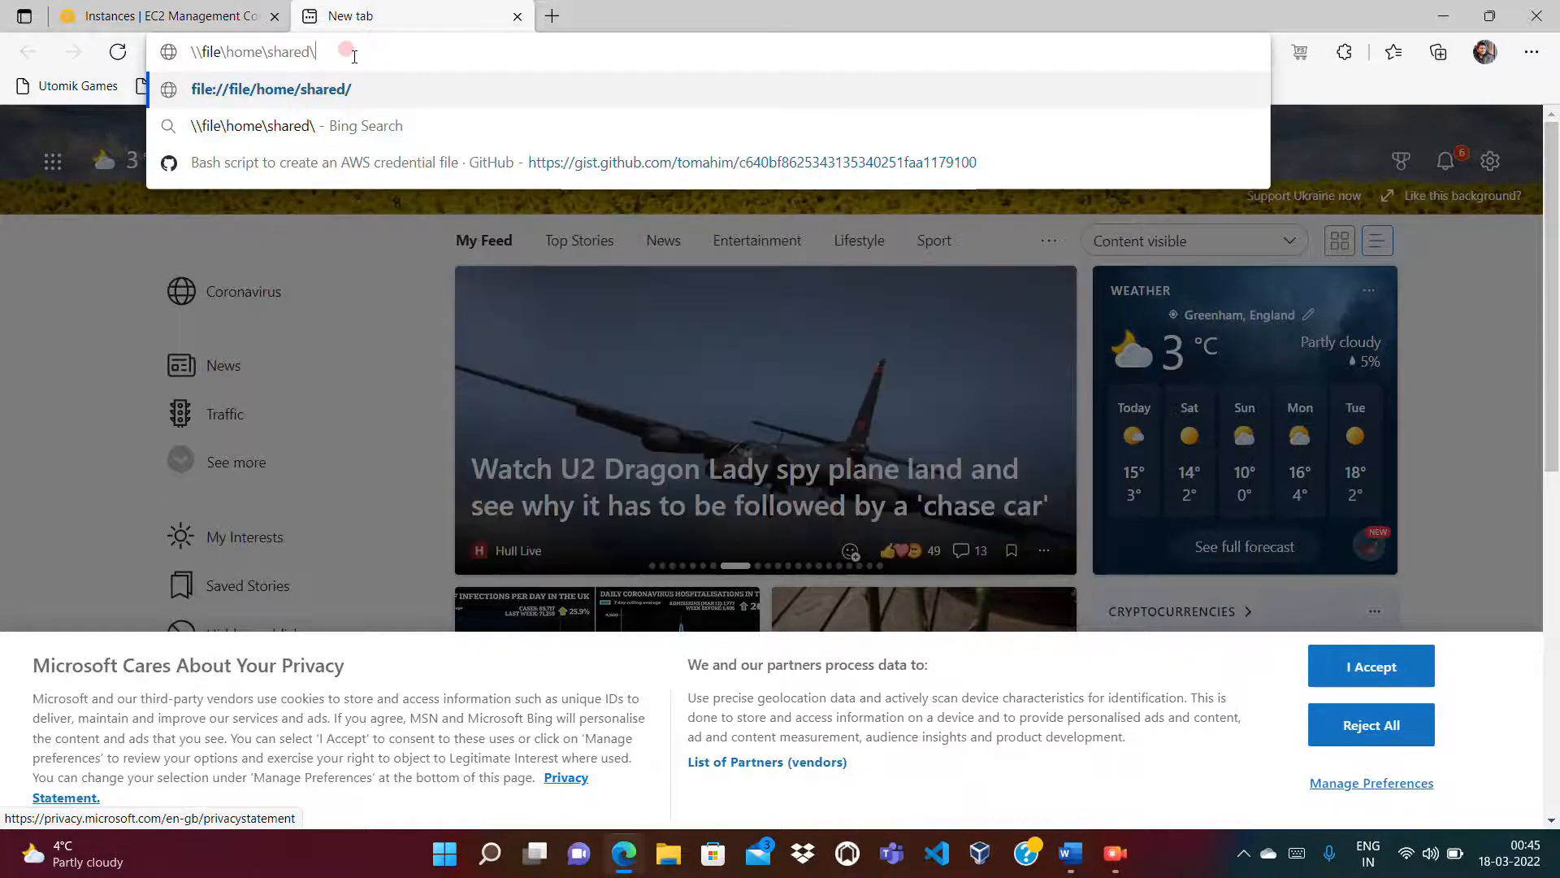
Step: Close the network-path tab, return to the EC2 console and open the Volumes page
{"action": "left_click_drag", "start_coordinate": [331, 55], "coordinate": [187, 51]}
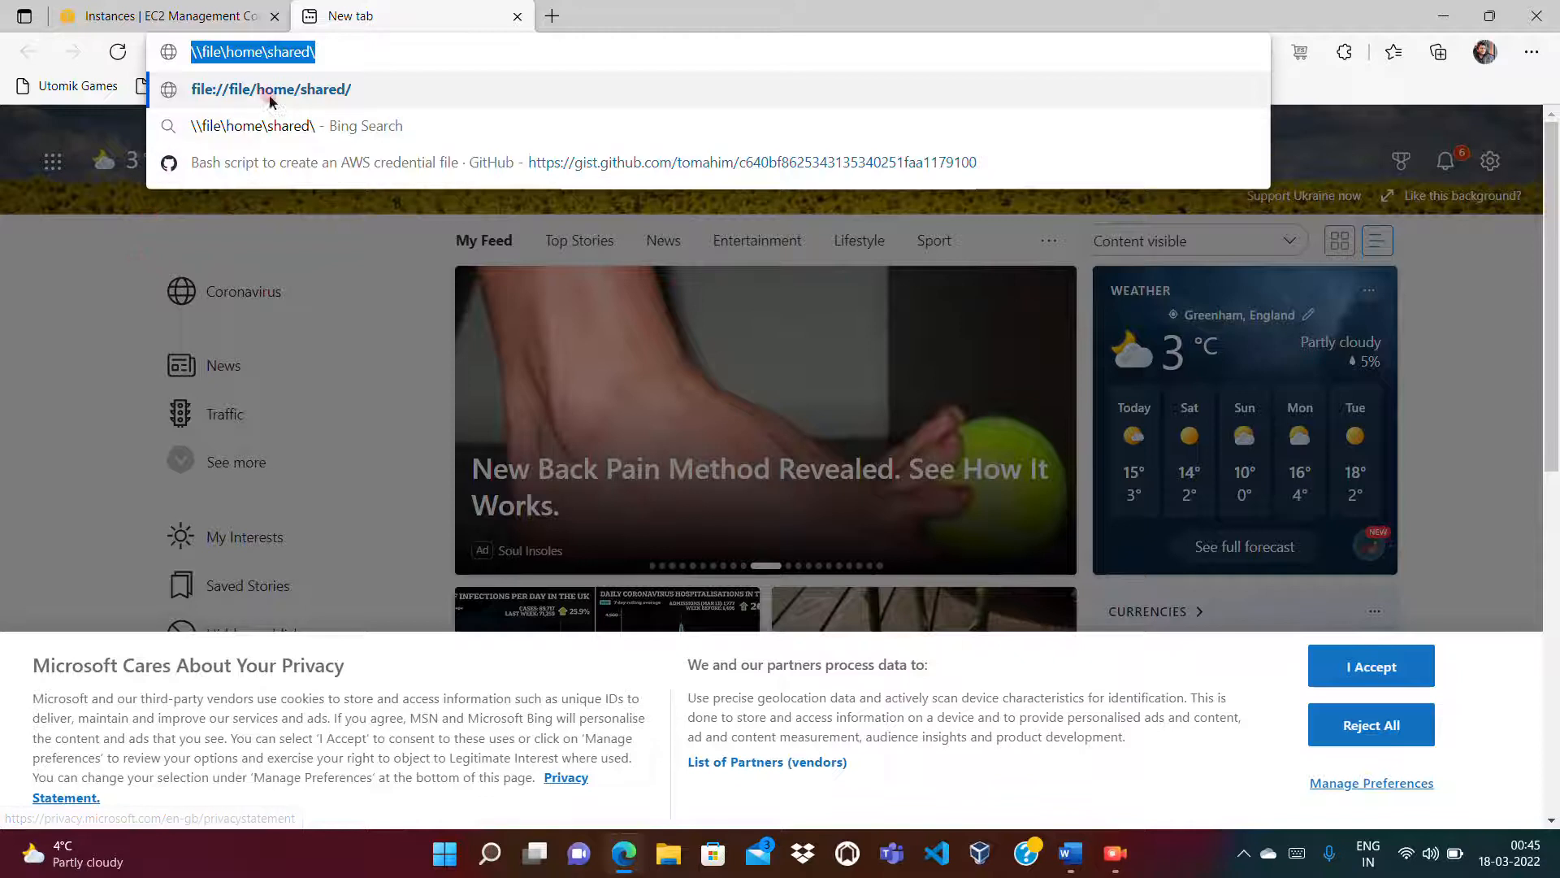
{"action": "left_click", "coordinate": [336, 50]}
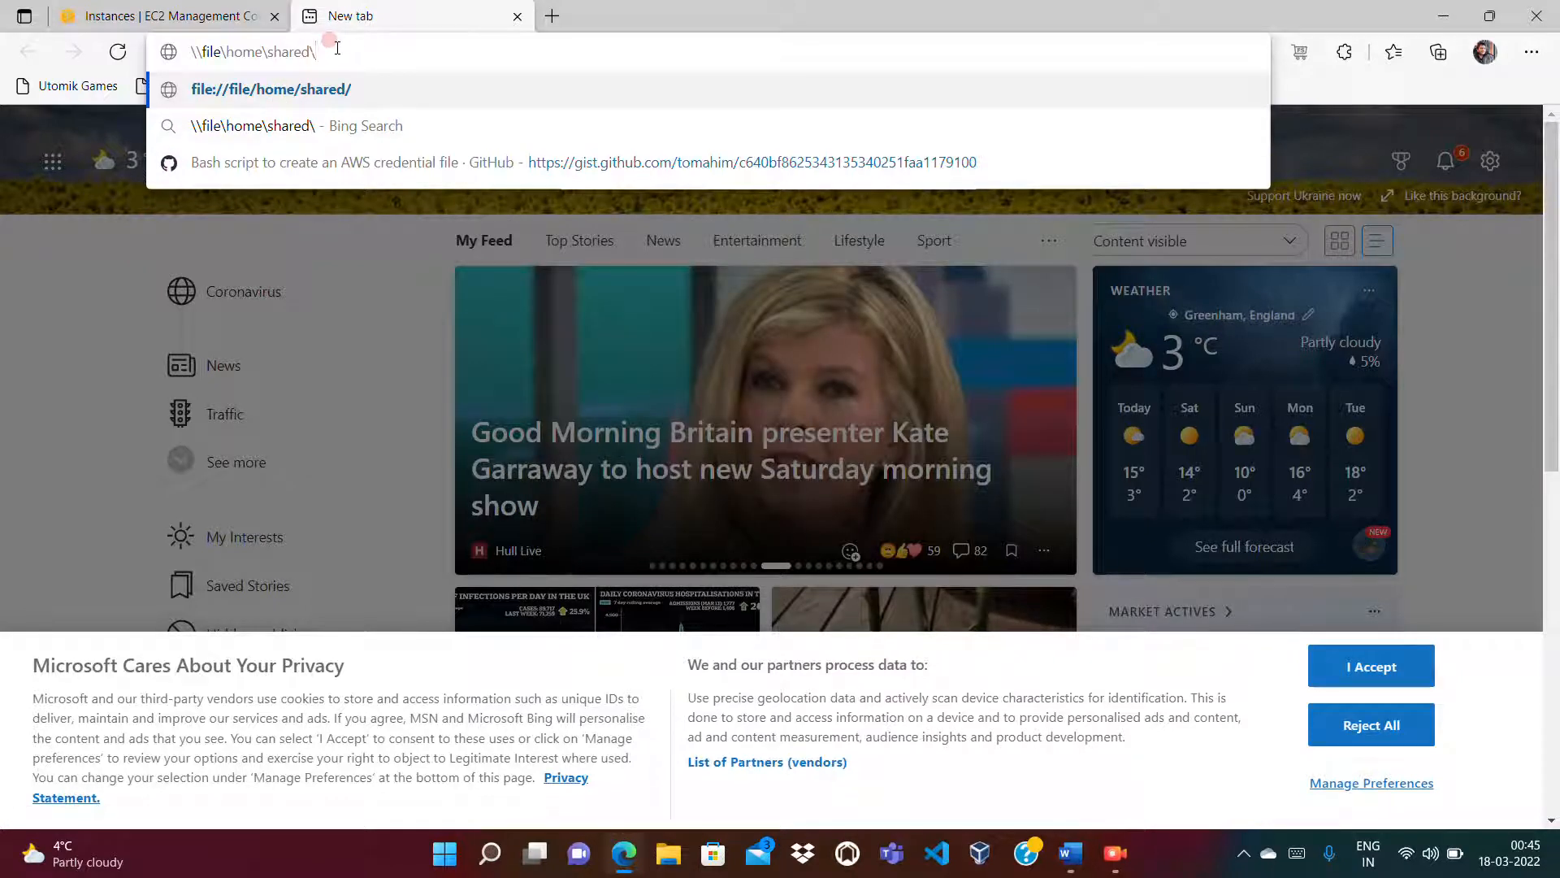
{"action": "left_click_drag", "start_coordinate": [333, 51], "coordinate": [185, 51]}
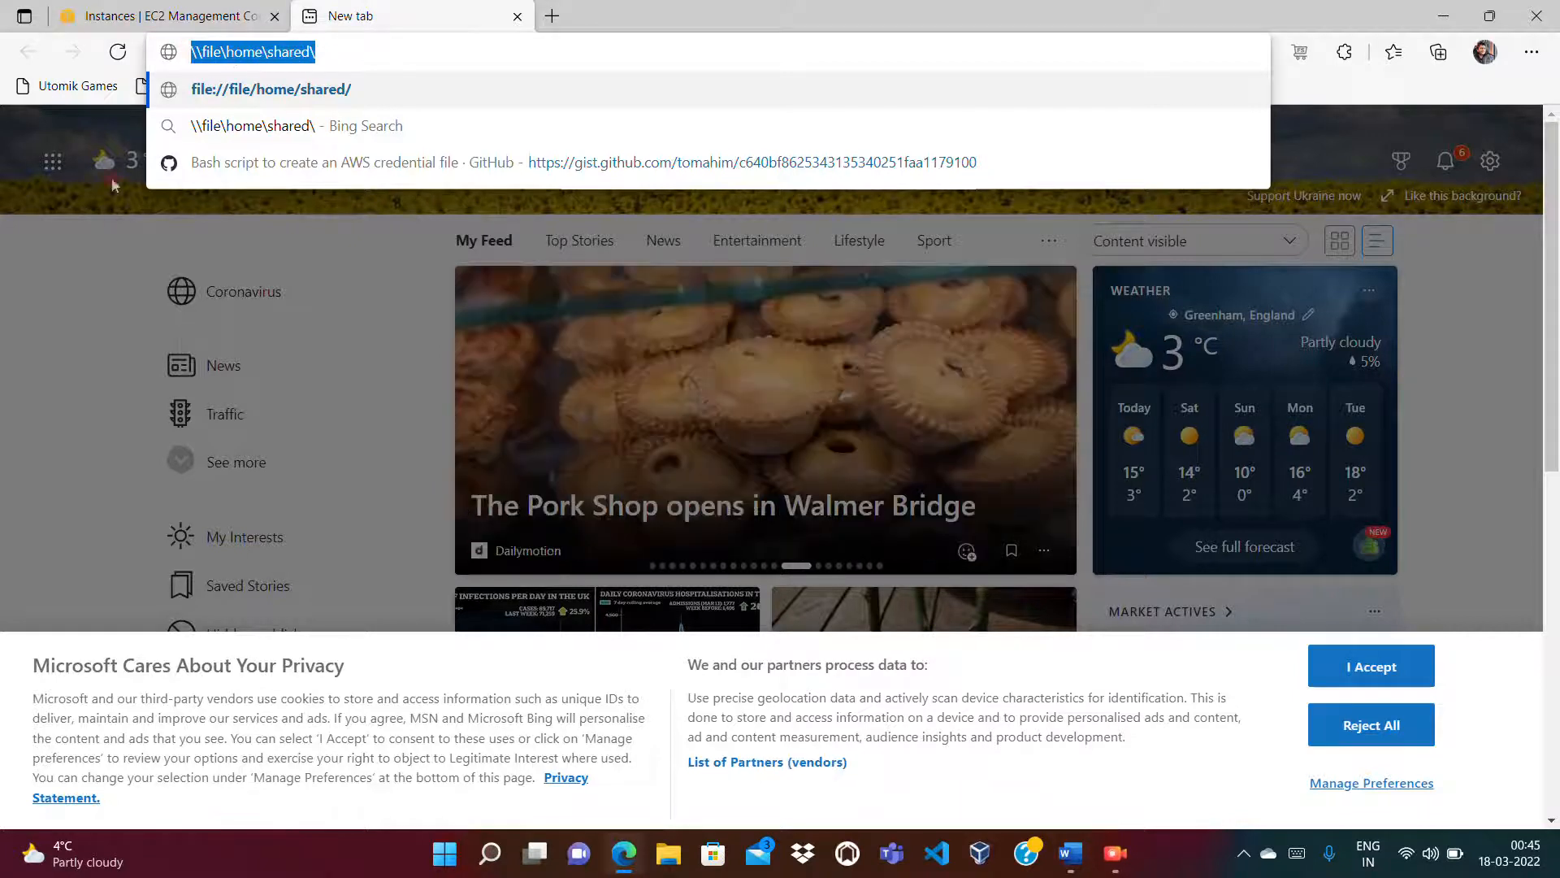
{"action": "left_click", "coordinate": [335, 51]}
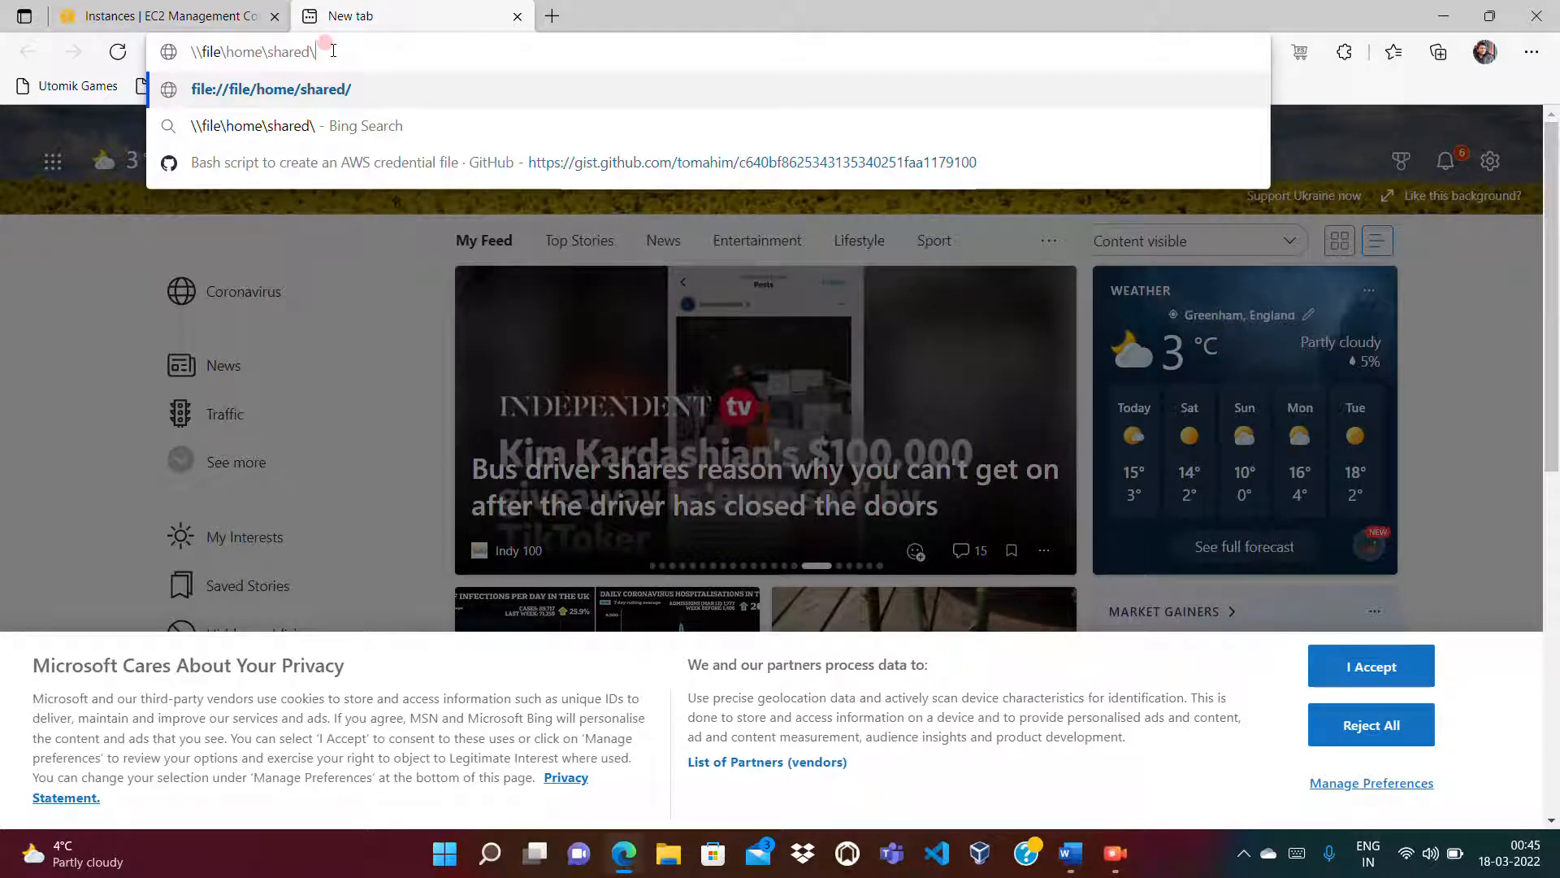
{"action": "left_click", "coordinate": [516, 17]}
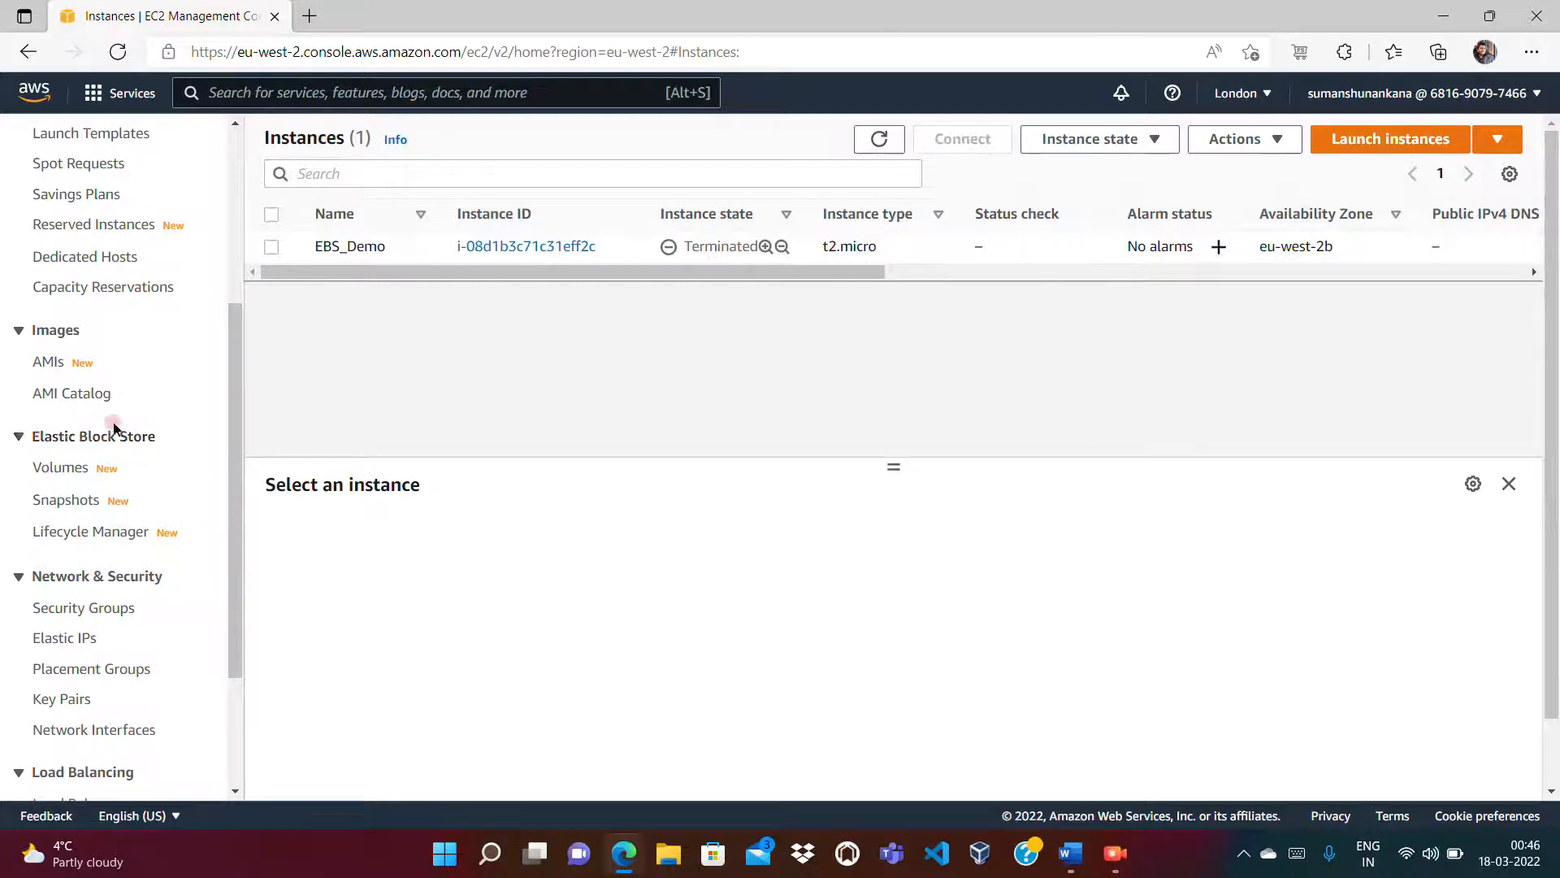
{"action": "left_click", "coordinate": [60, 469]}
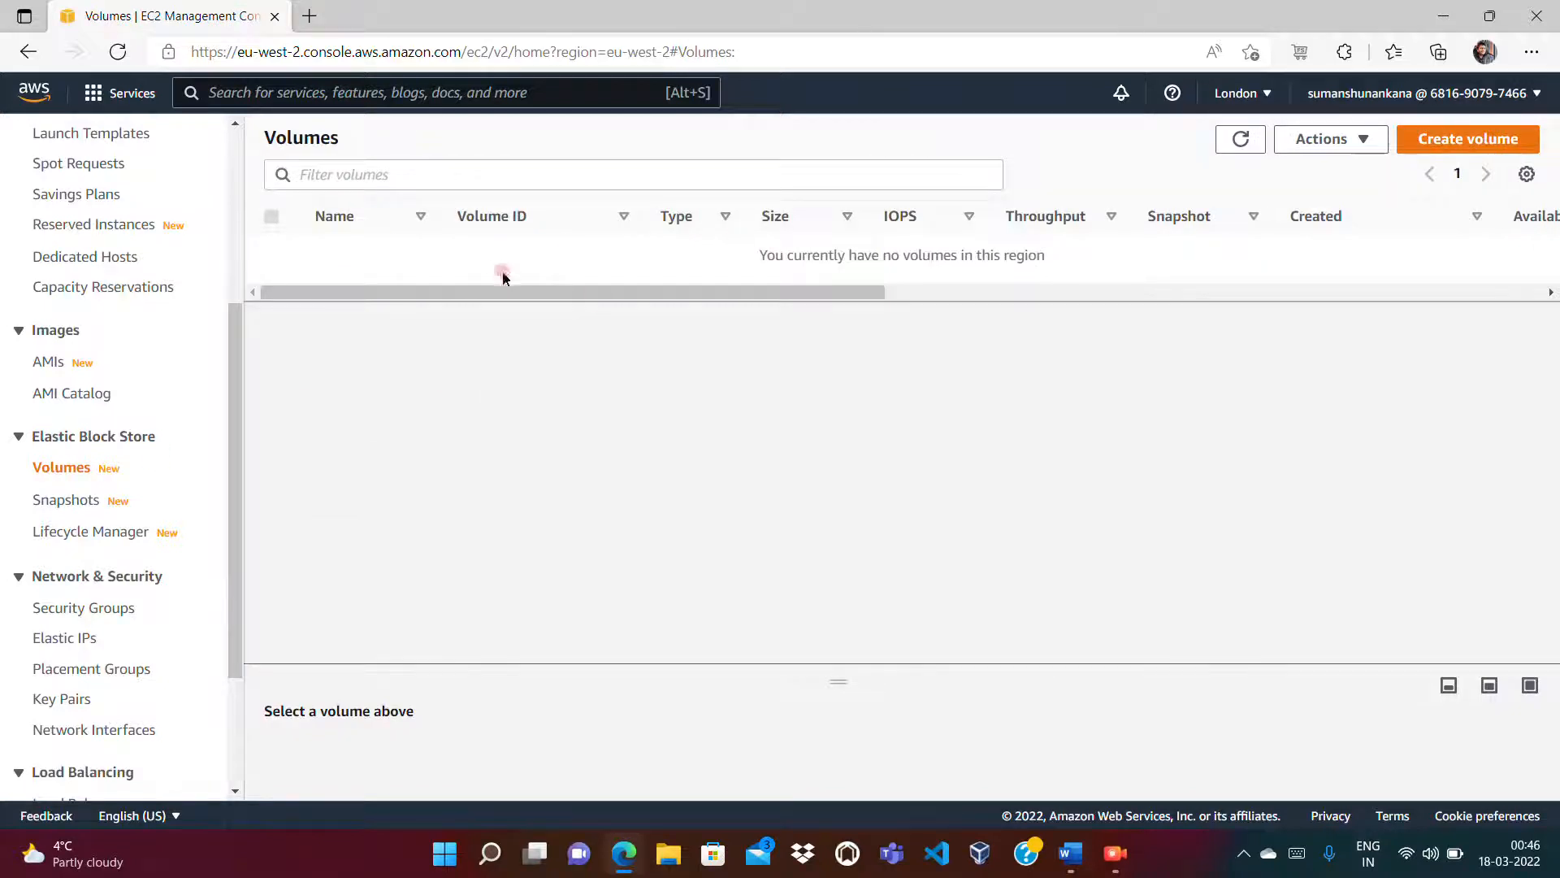
Step: Refresh Volumes to confirm none remain, then launch an instance from the Amazon Linux 2 AMI
{"action": "left_click", "coordinate": [1234, 140]}
{"action": "left_click", "coordinate": [234, 258]}
{"action": "left_click", "coordinate": [52, 397]}
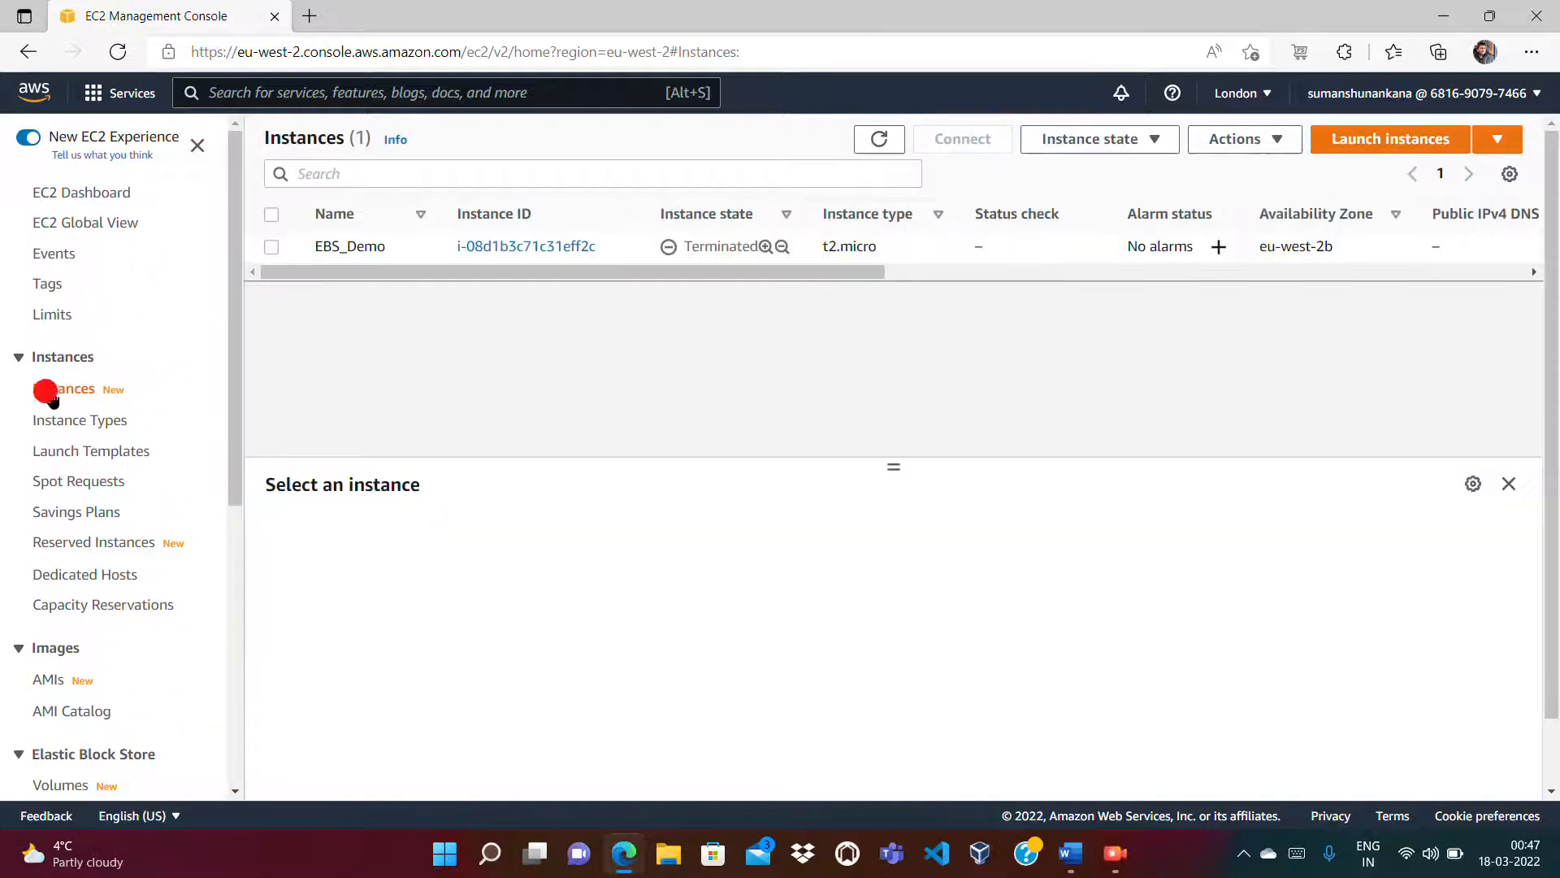
{"action": "left_click", "coordinate": [1403, 149]}
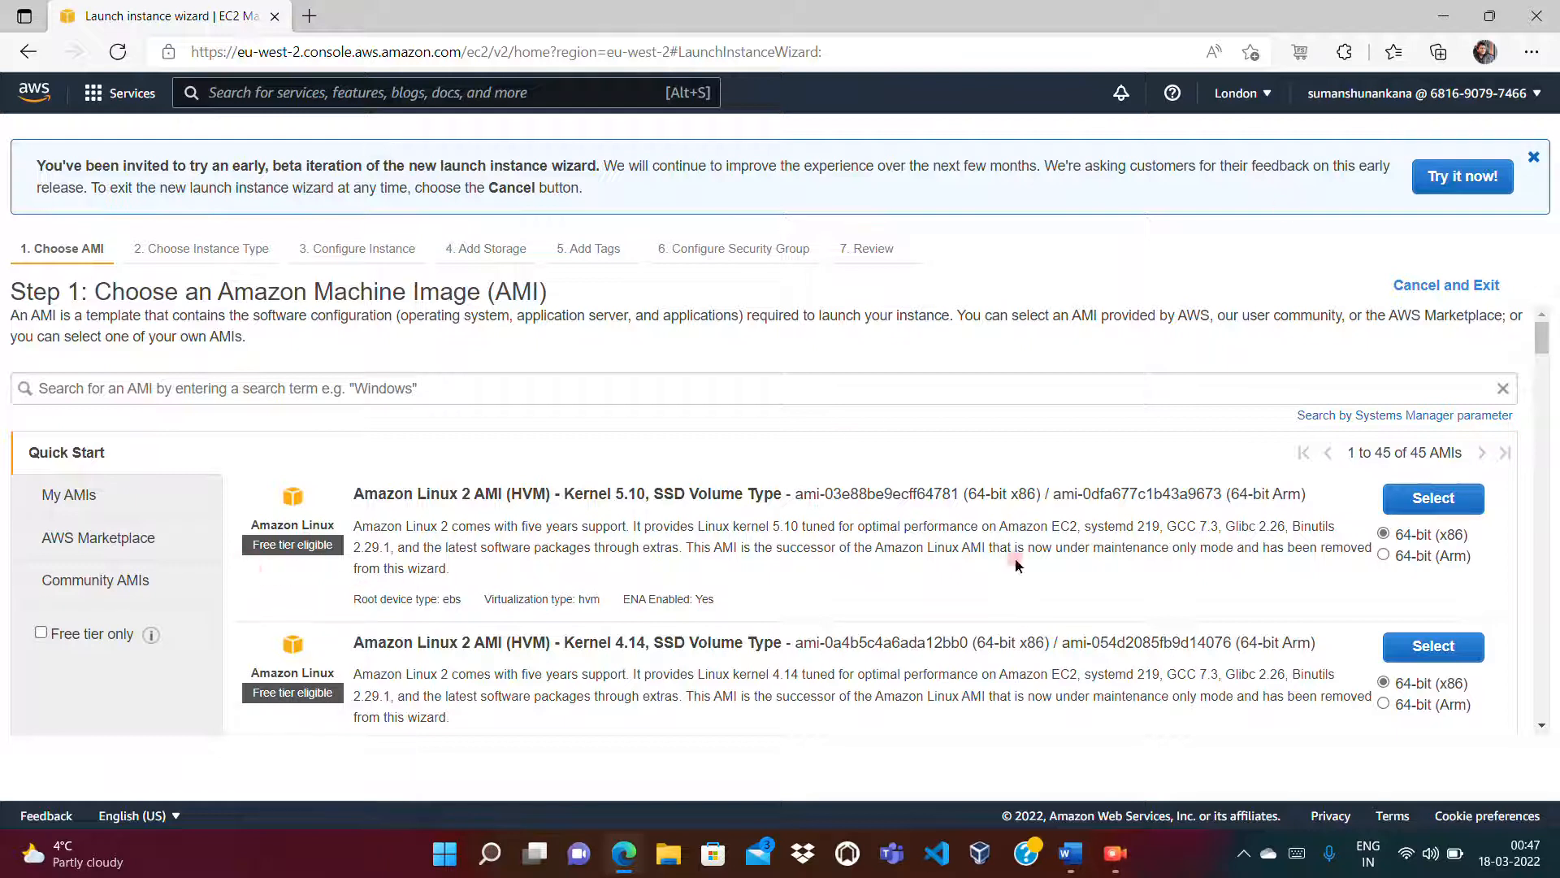
{"action": "left_click", "coordinate": [1434, 498]}
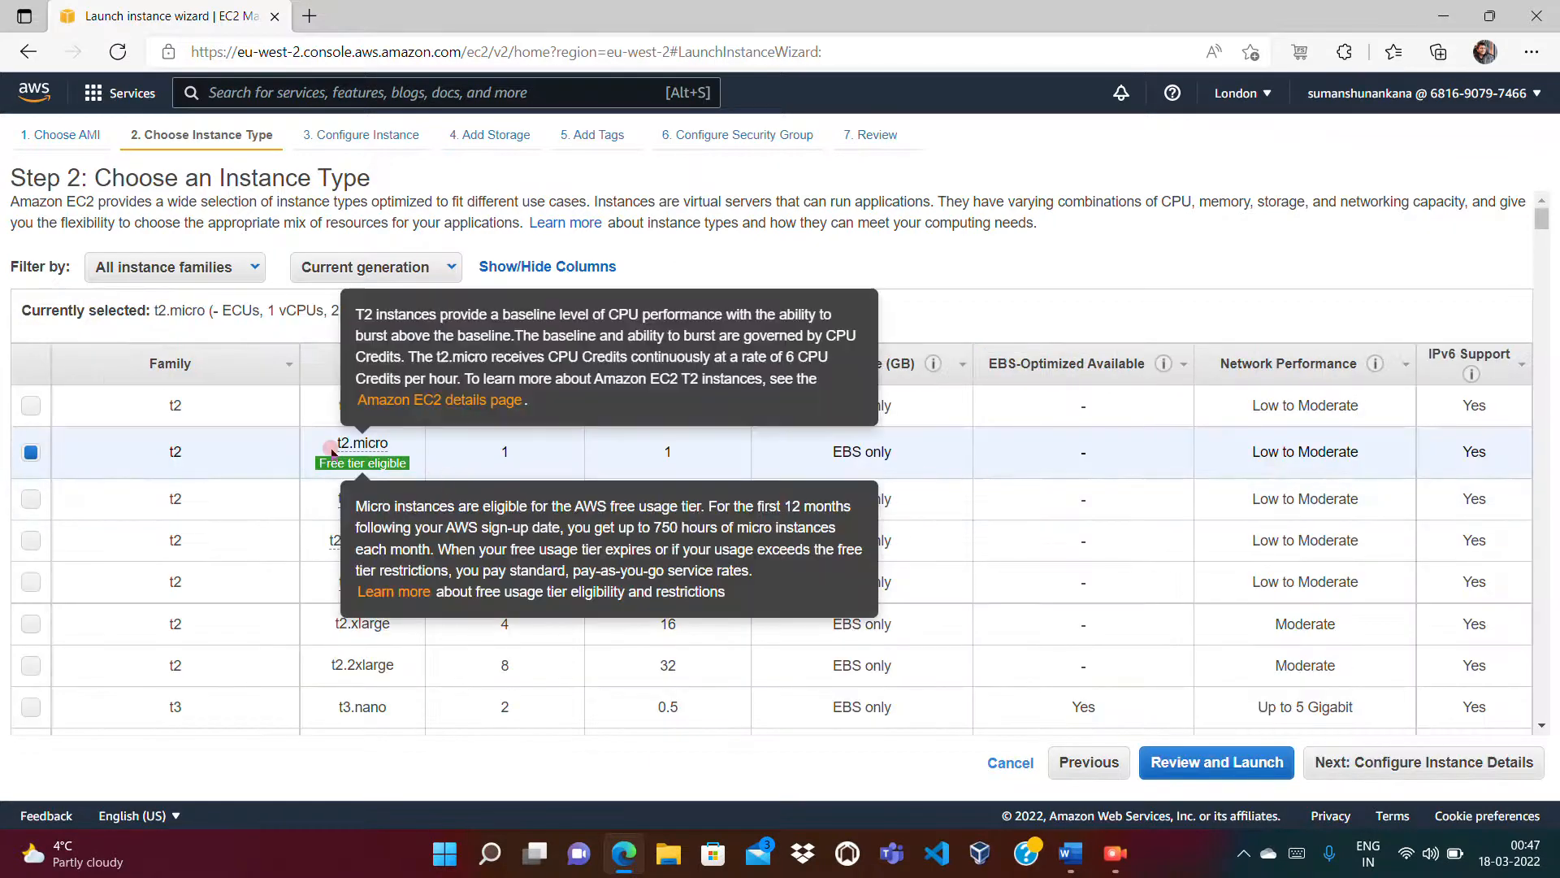
Step: Keep the free-tier t2.micro instance type and continue to Configure Instance Details
{"action": "mouse_move", "coordinate": [350, 461]}
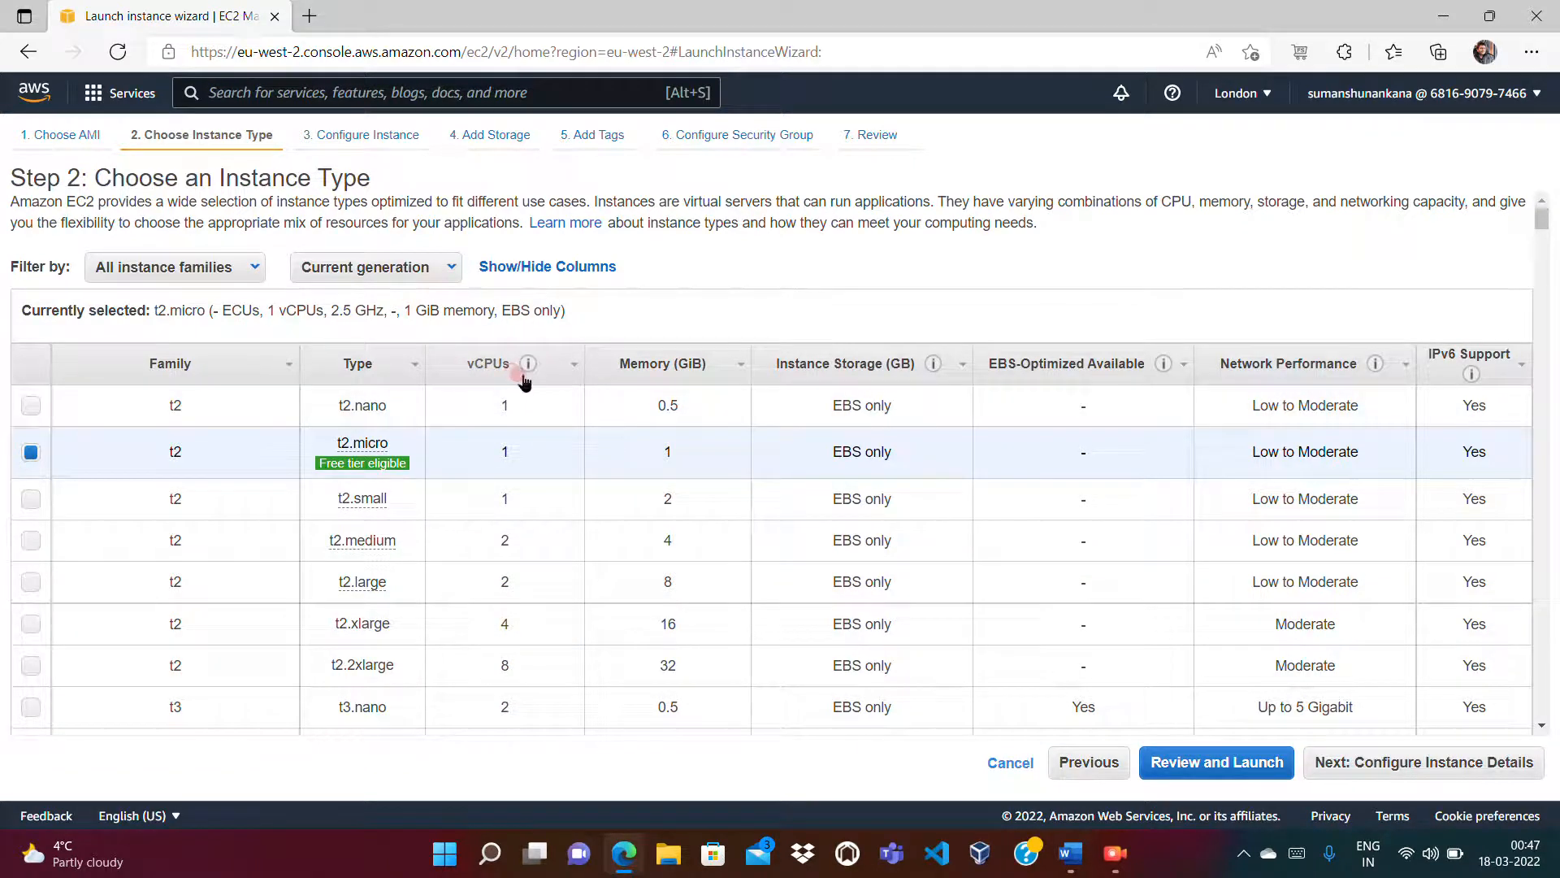
{"action": "right_click", "coordinate": [1419, 768]}
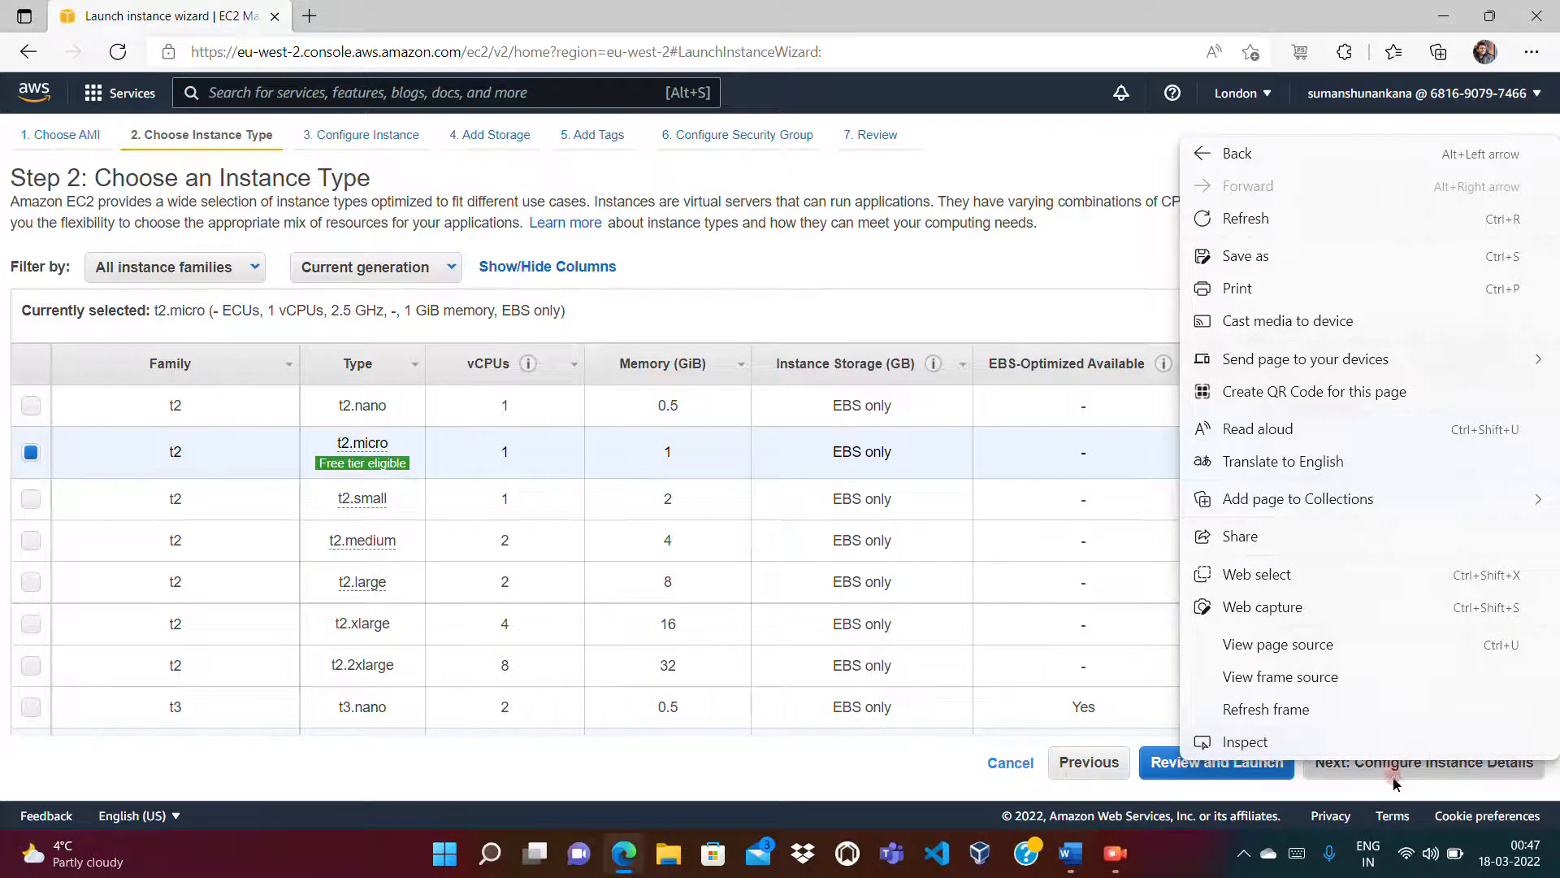
{"action": "left_click", "coordinate": [1391, 769]}
{"action": "left_click", "coordinate": [1390, 768]}
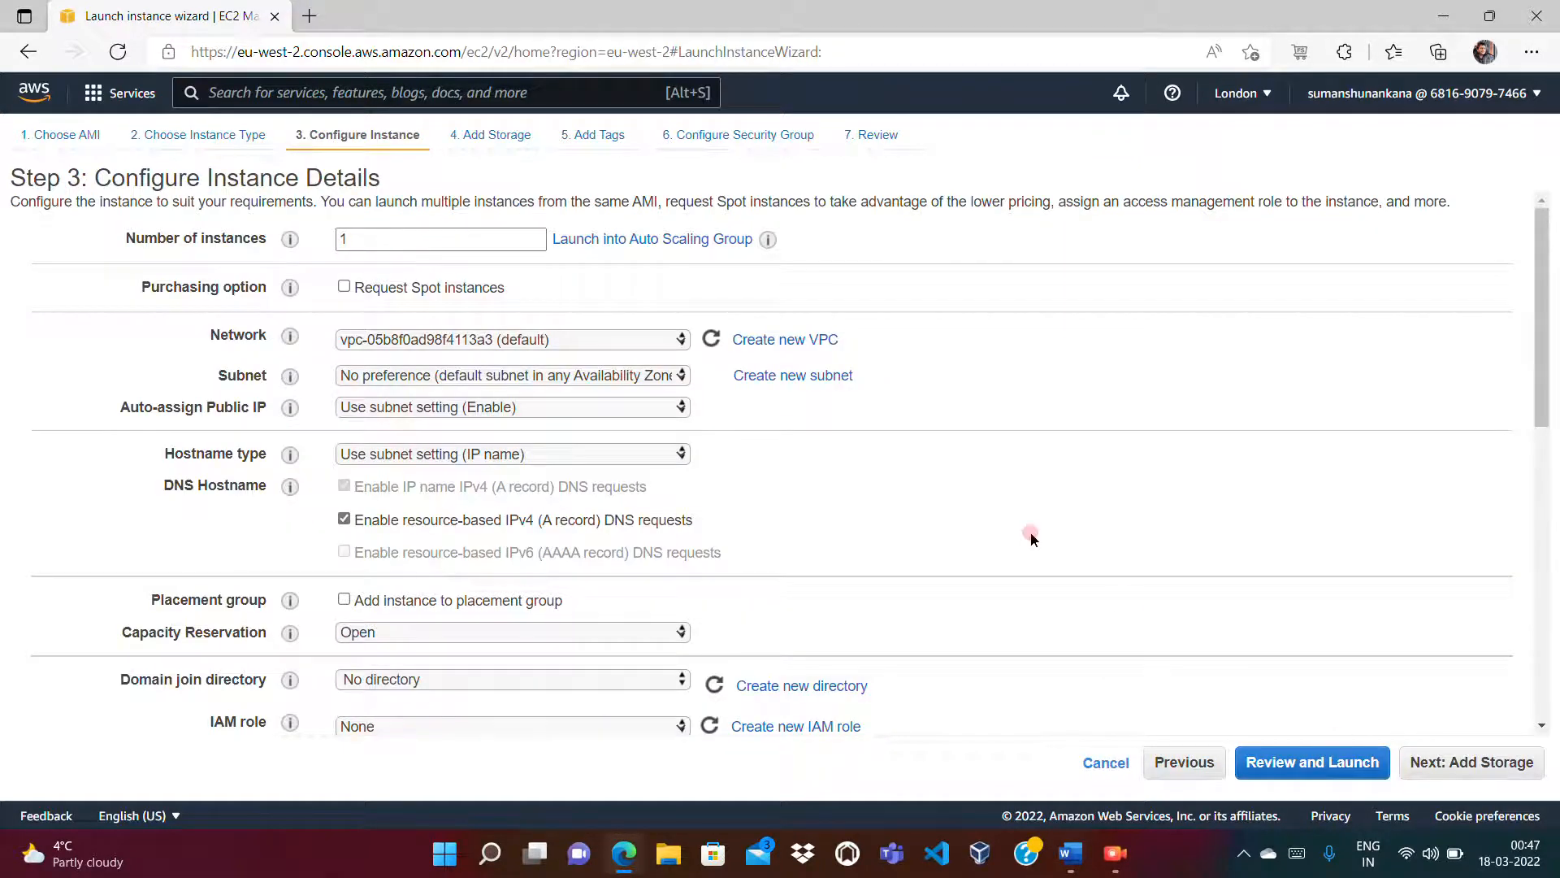
Step: Review Advanced Details and the User data field, then go to Add Storage and add a volume
{"action": "left_click_drag", "start_coordinate": [1545, 402], "coordinate": [1544, 695]}
{"action": "left_click", "coordinate": [437, 675]}
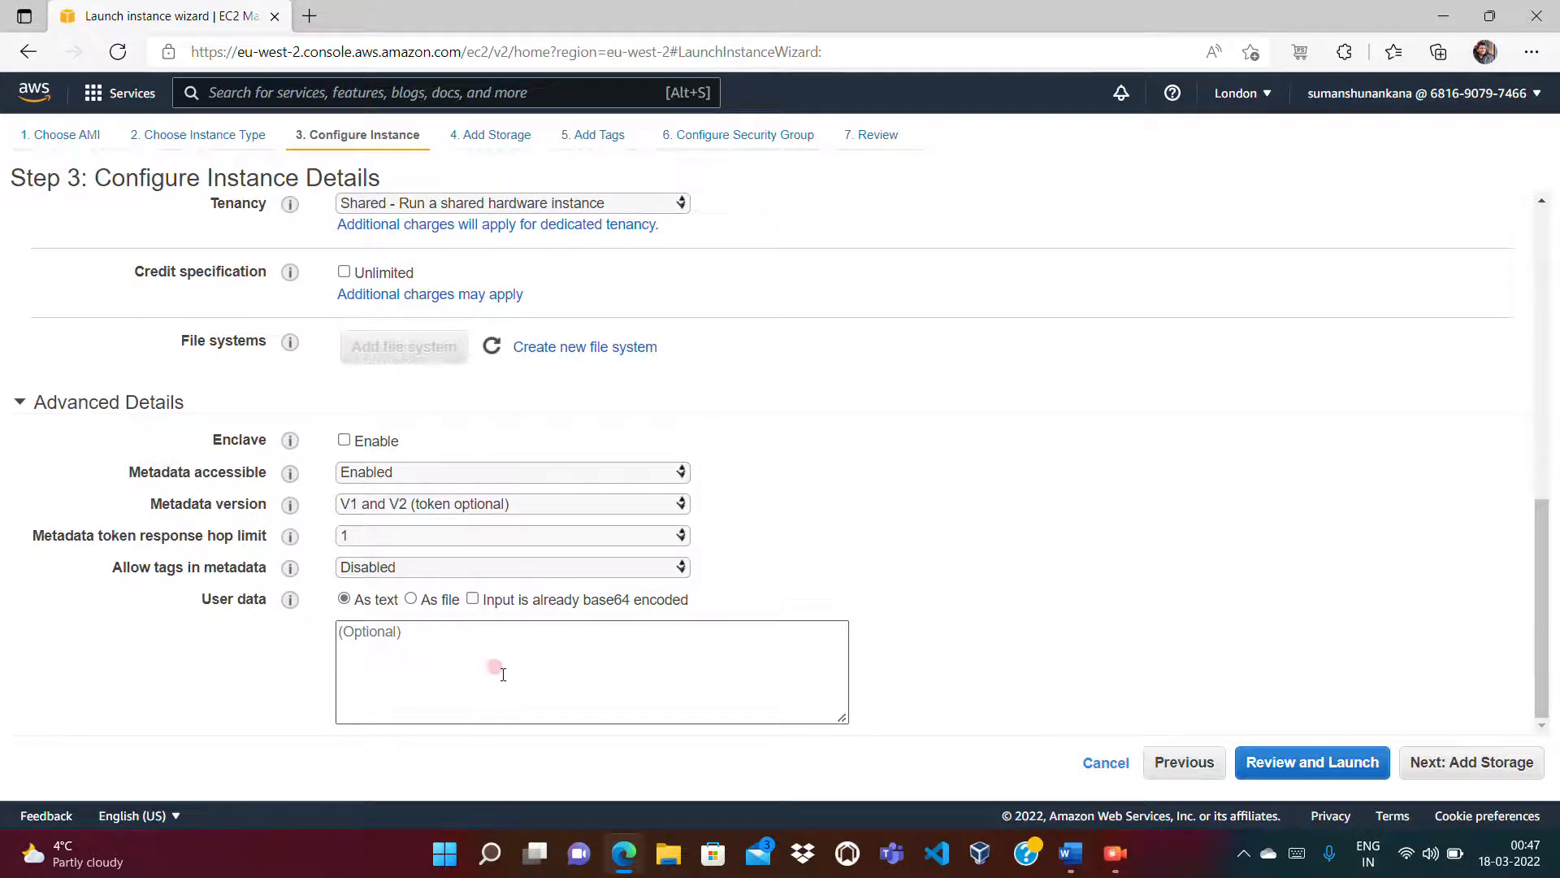
{"action": "left_click", "coordinate": [1455, 764]}
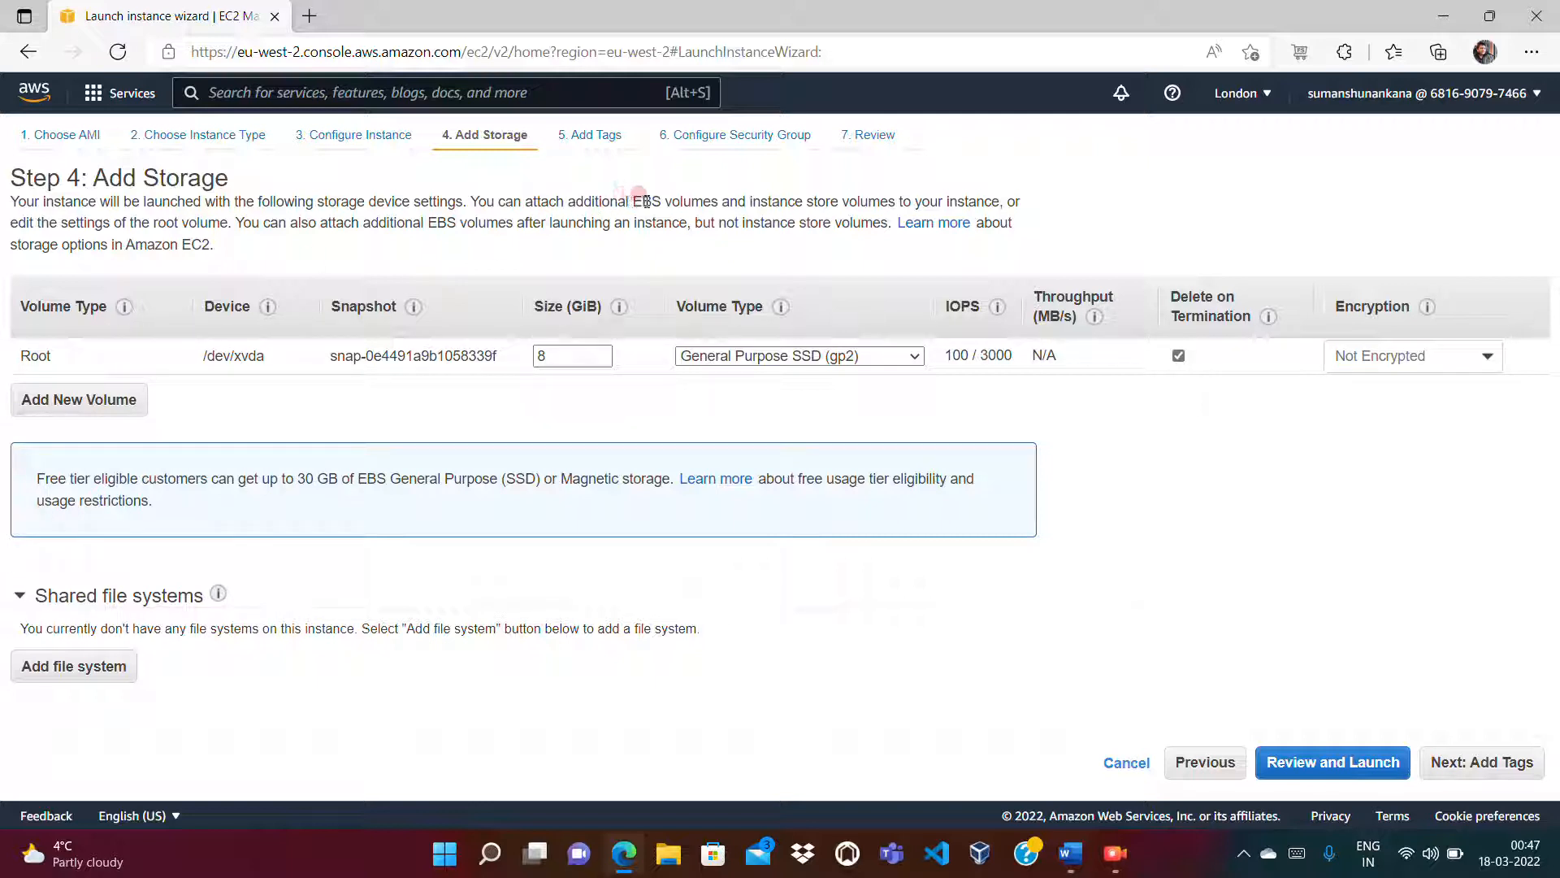
{"action": "left_click", "coordinate": [93, 400]}
{"action": "left_click", "coordinate": [78, 398]}
{"action": "left_click", "coordinate": [77, 396]}
{"action": "left_click", "coordinate": [77, 396]}
{"action": "left_click", "coordinate": [77, 396]}
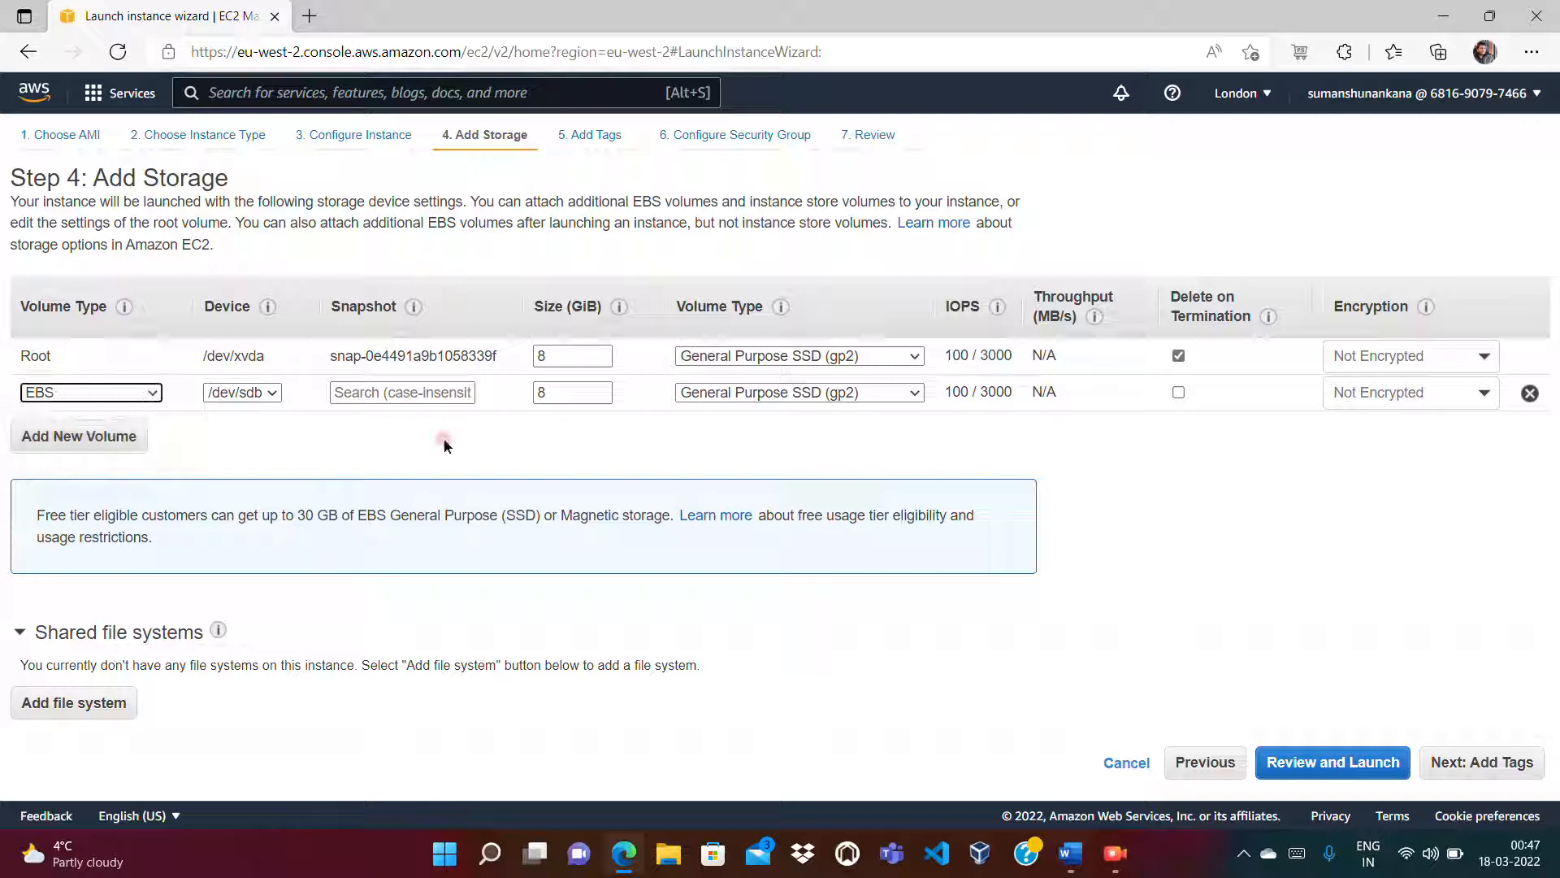
{"action": "left_click", "coordinate": [1529, 394]}
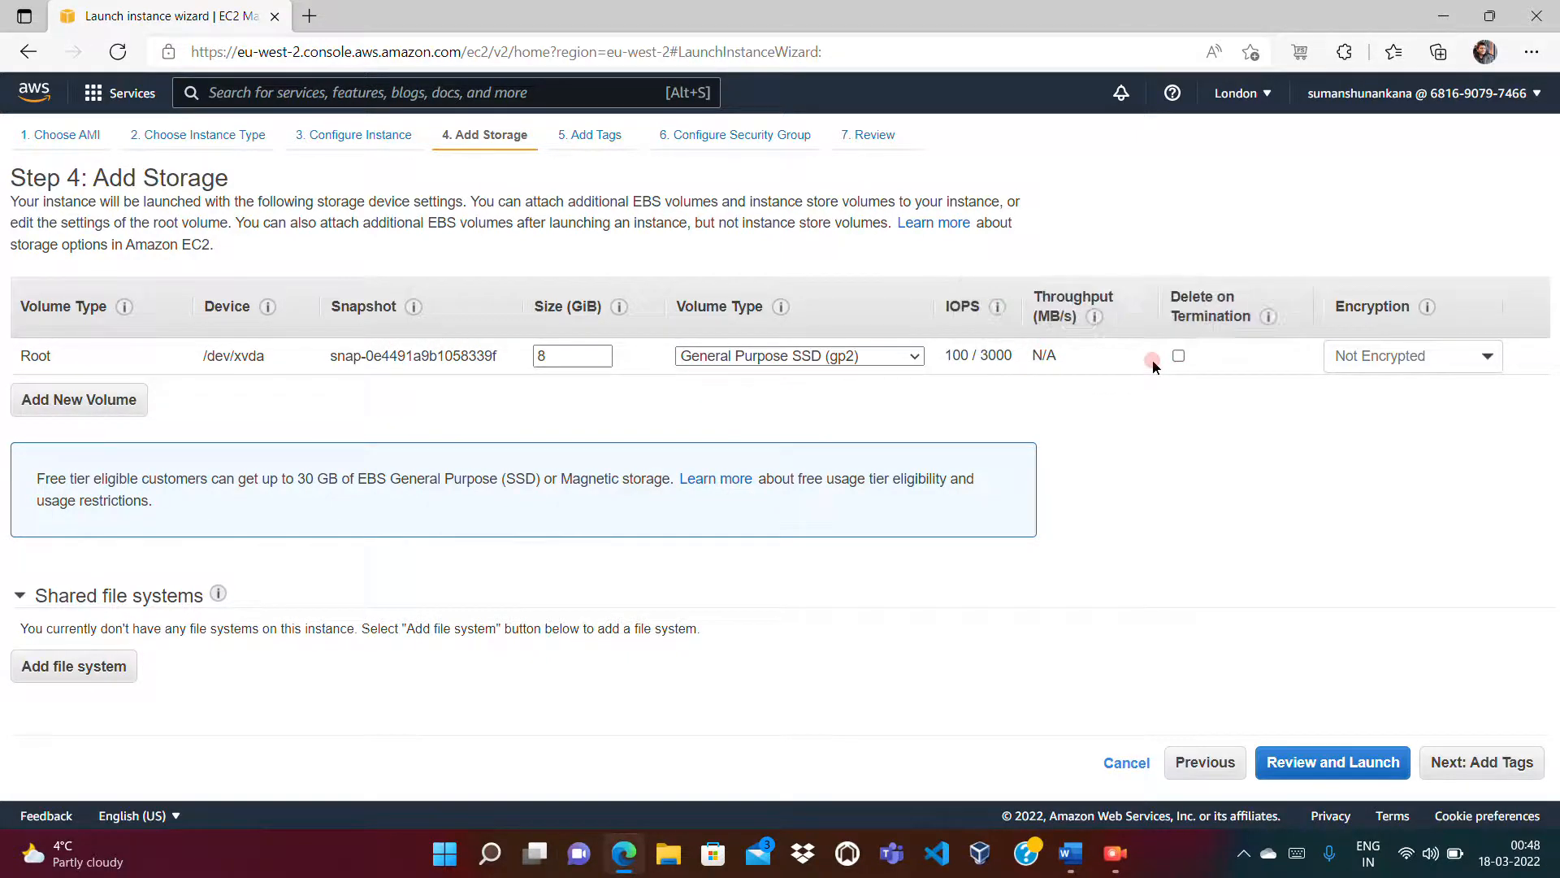
{"action": "left_click", "coordinate": [1178, 356]}
{"action": "left_click", "coordinate": [103, 402]}
Step: Search Bing for 'aws free tier slots' and open the AWS Free Tier page
{"action": "left_click", "coordinate": [309, 18]}
{"action": "type", "text": "aws free tier slots"}
{"action": "key", "text": "Return"}
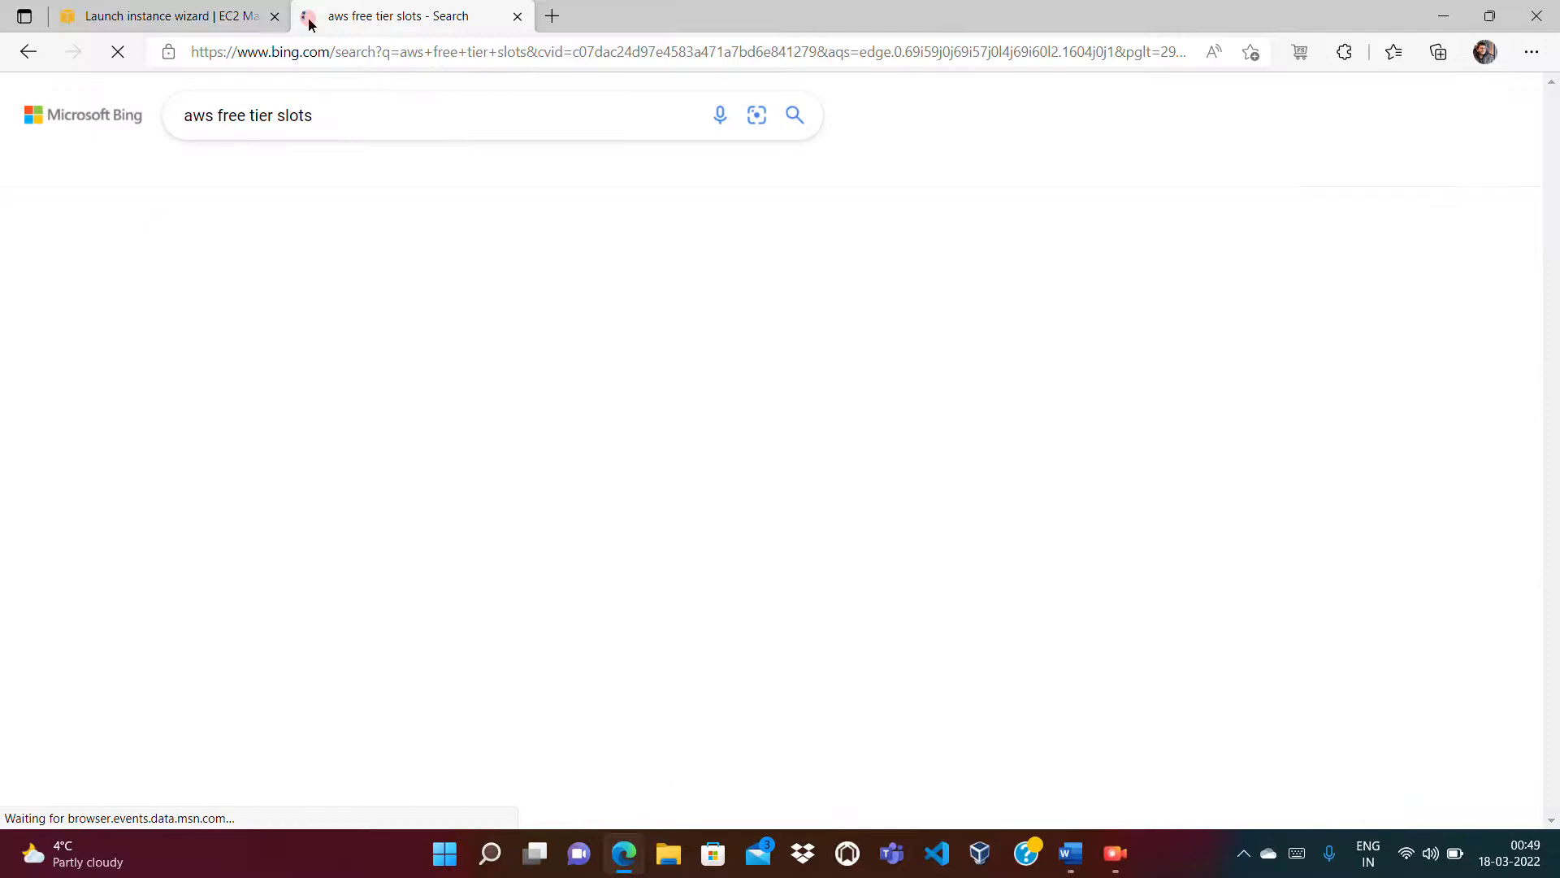
{"action": "left_click", "coordinate": [476, 259]}
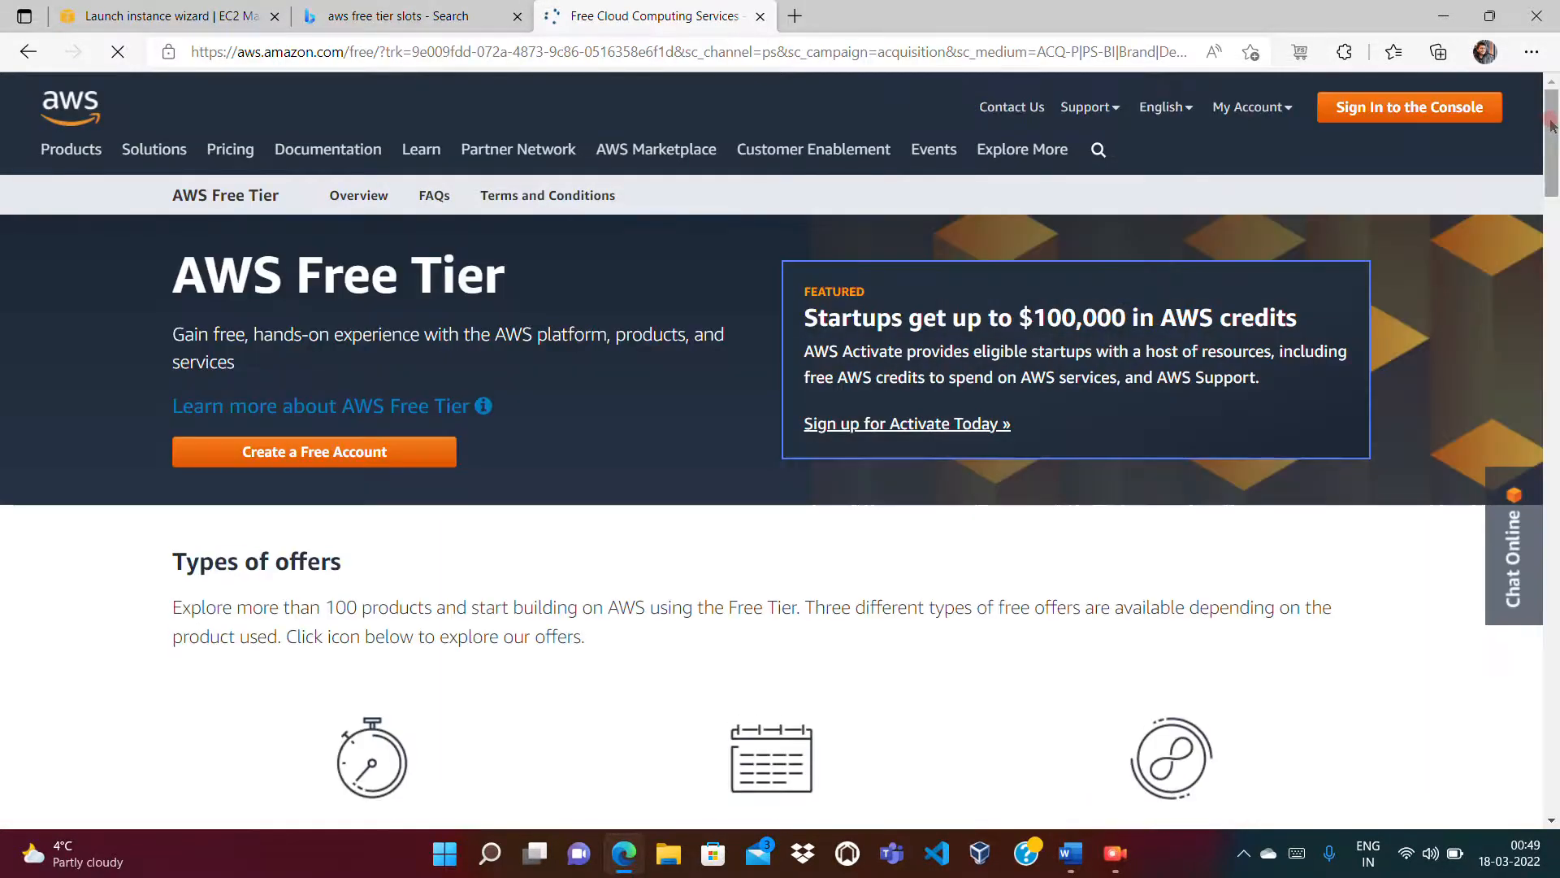
{"action": "left_click_drag", "start_coordinate": [1552, 126], "coordinate": [1553, 223]}
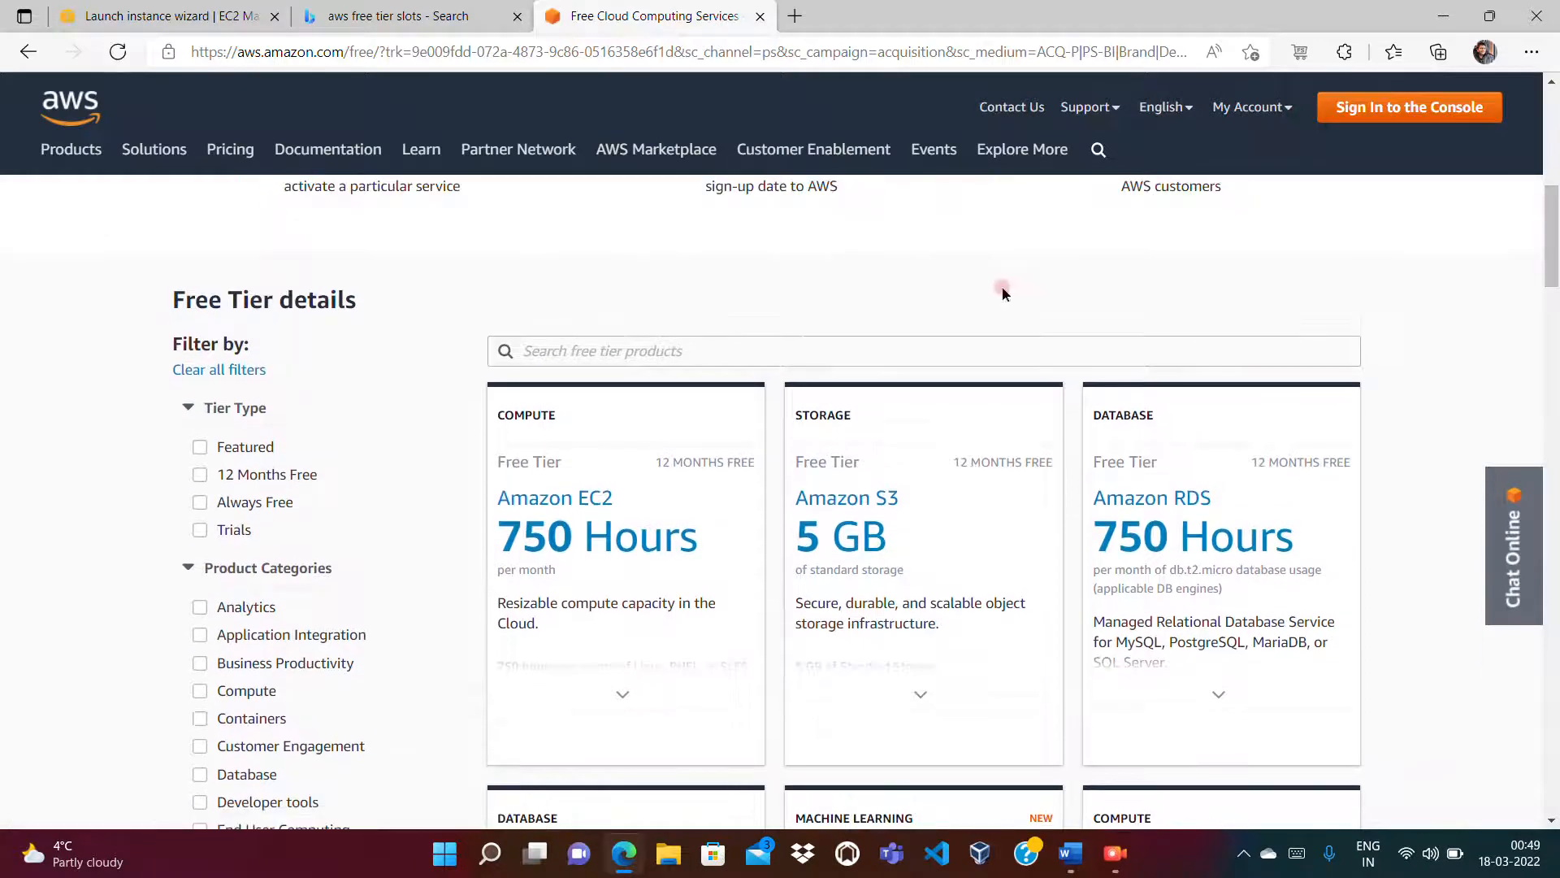
Step: Search the free tier for 'EBS', read the 30 GB SSD/Magnetic allowance, and close both tabs
{"action": "left_click", "coordinate": [848, 347]}
{"action": "type", "text": "EBS"}
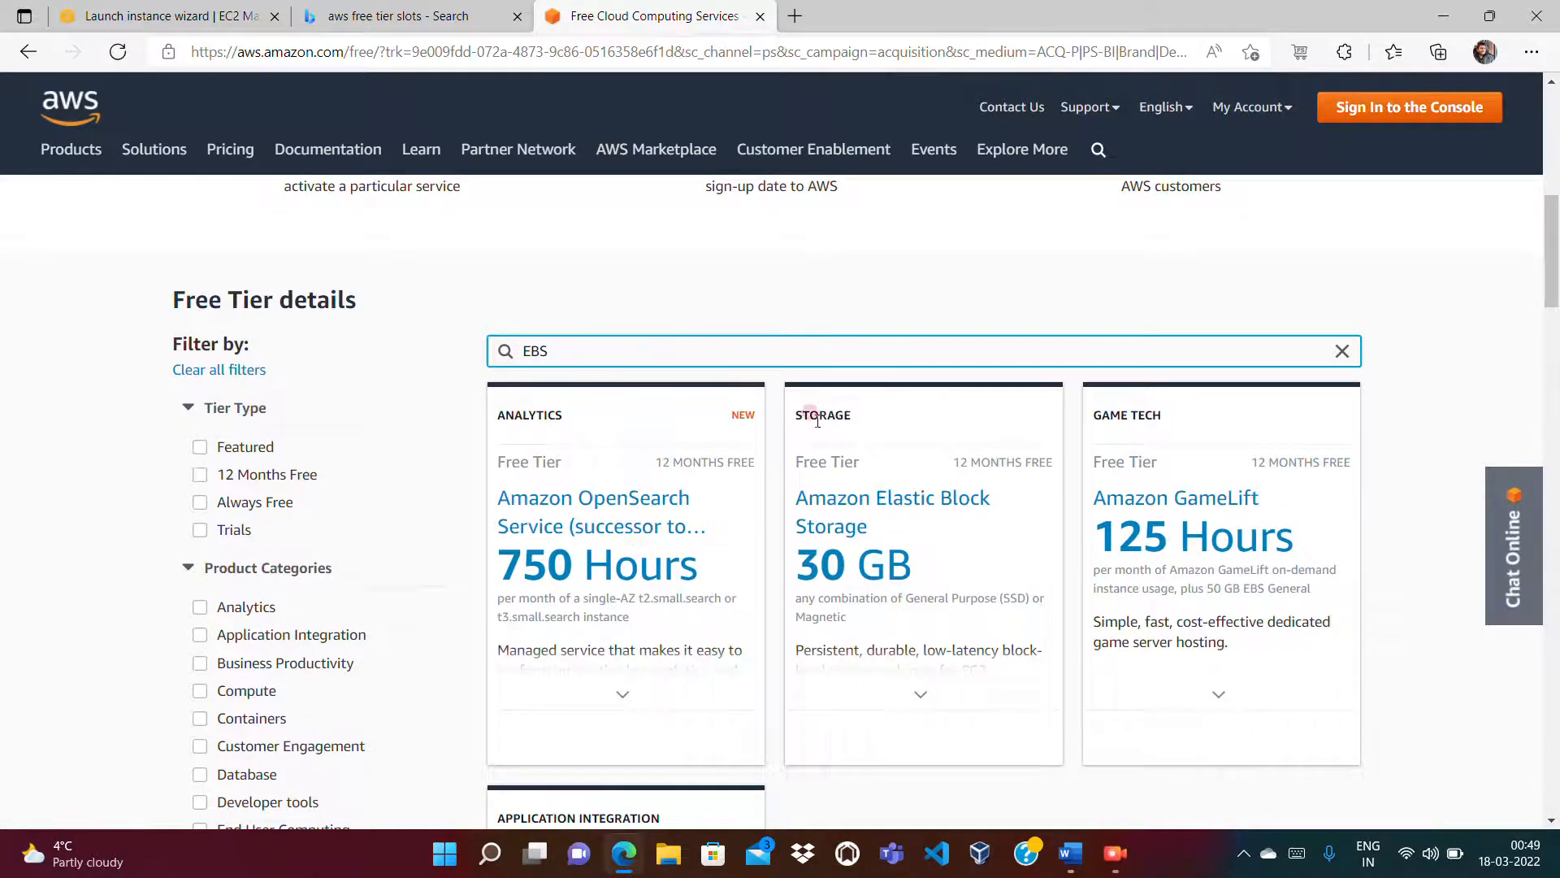
{"action": "mouse_move", "coordinate": [818, 516]}
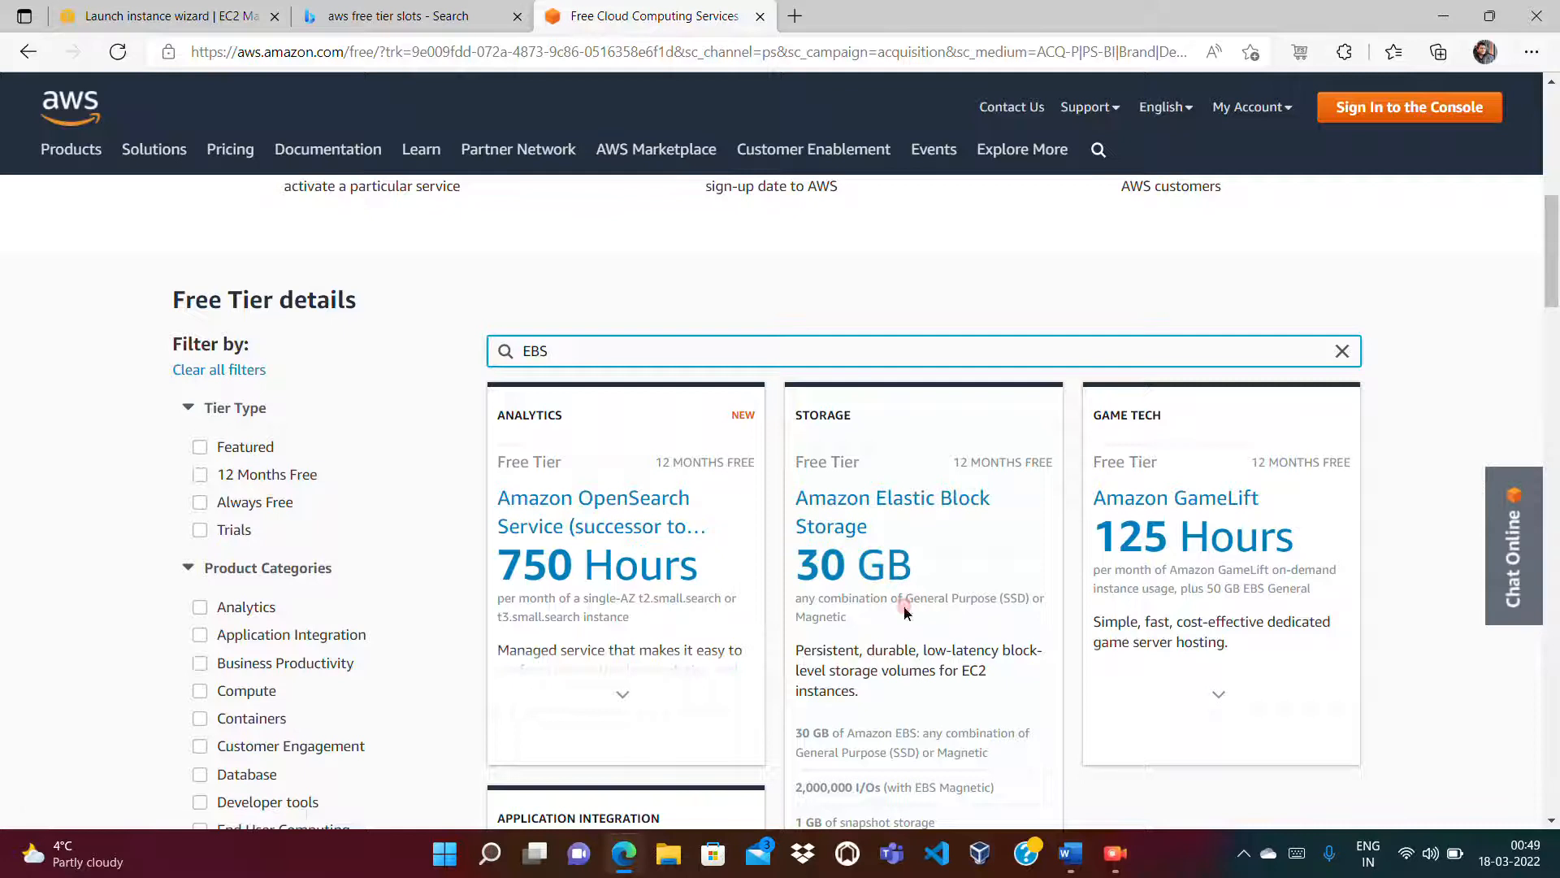
{"action": "left_click_drag", "start_coordinate": [906, 600], "coordinate": [1026, 599]}
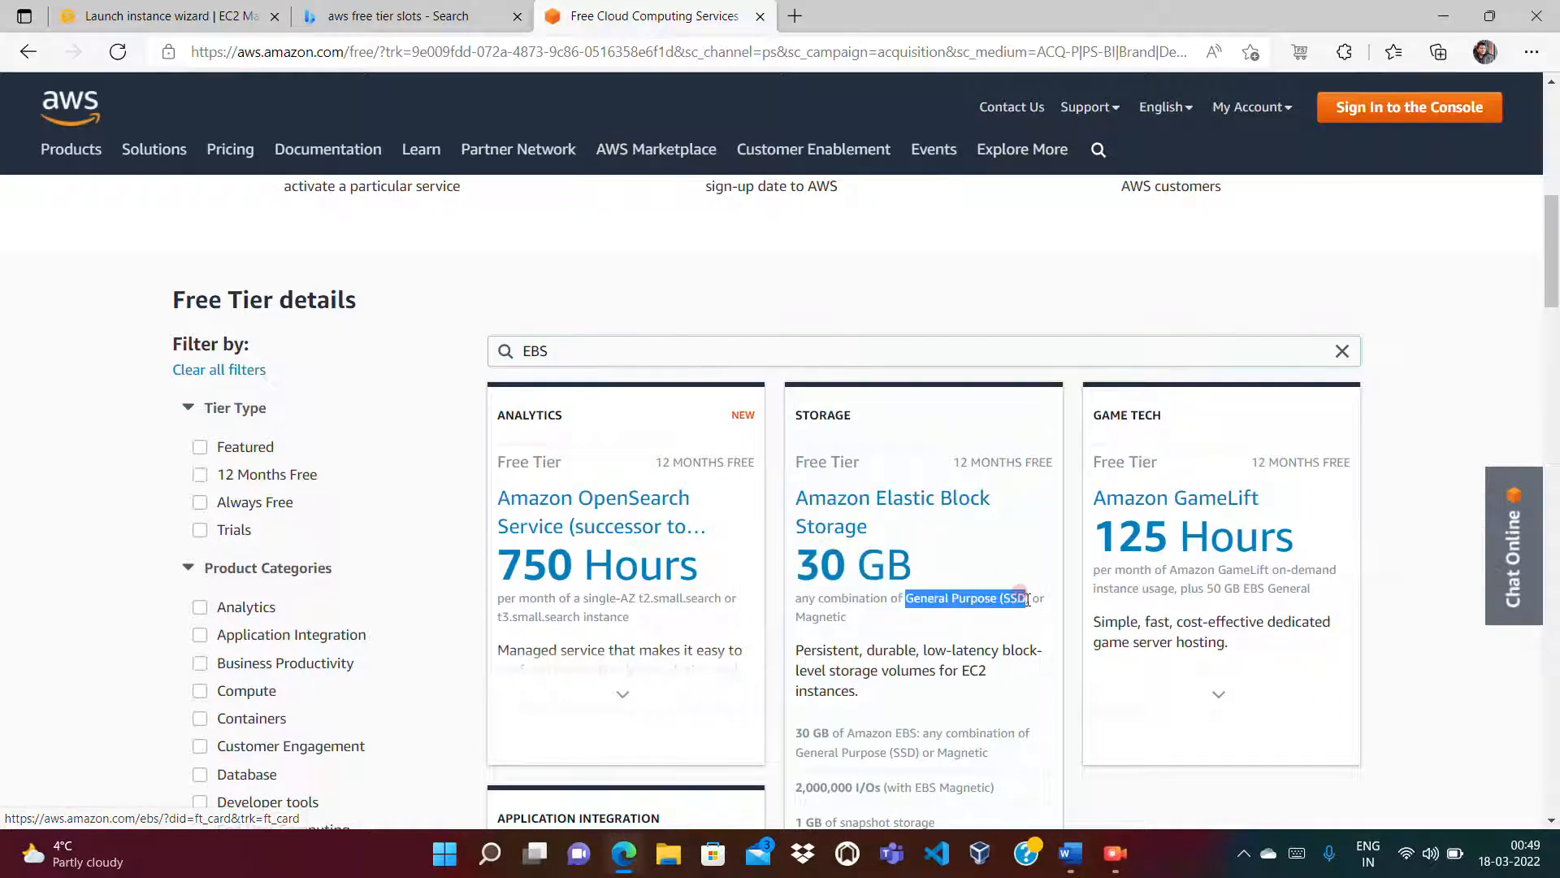
{"action": "left_click_drag", "start_coordinate": [906, 685], "coordinate": [888, 671]}
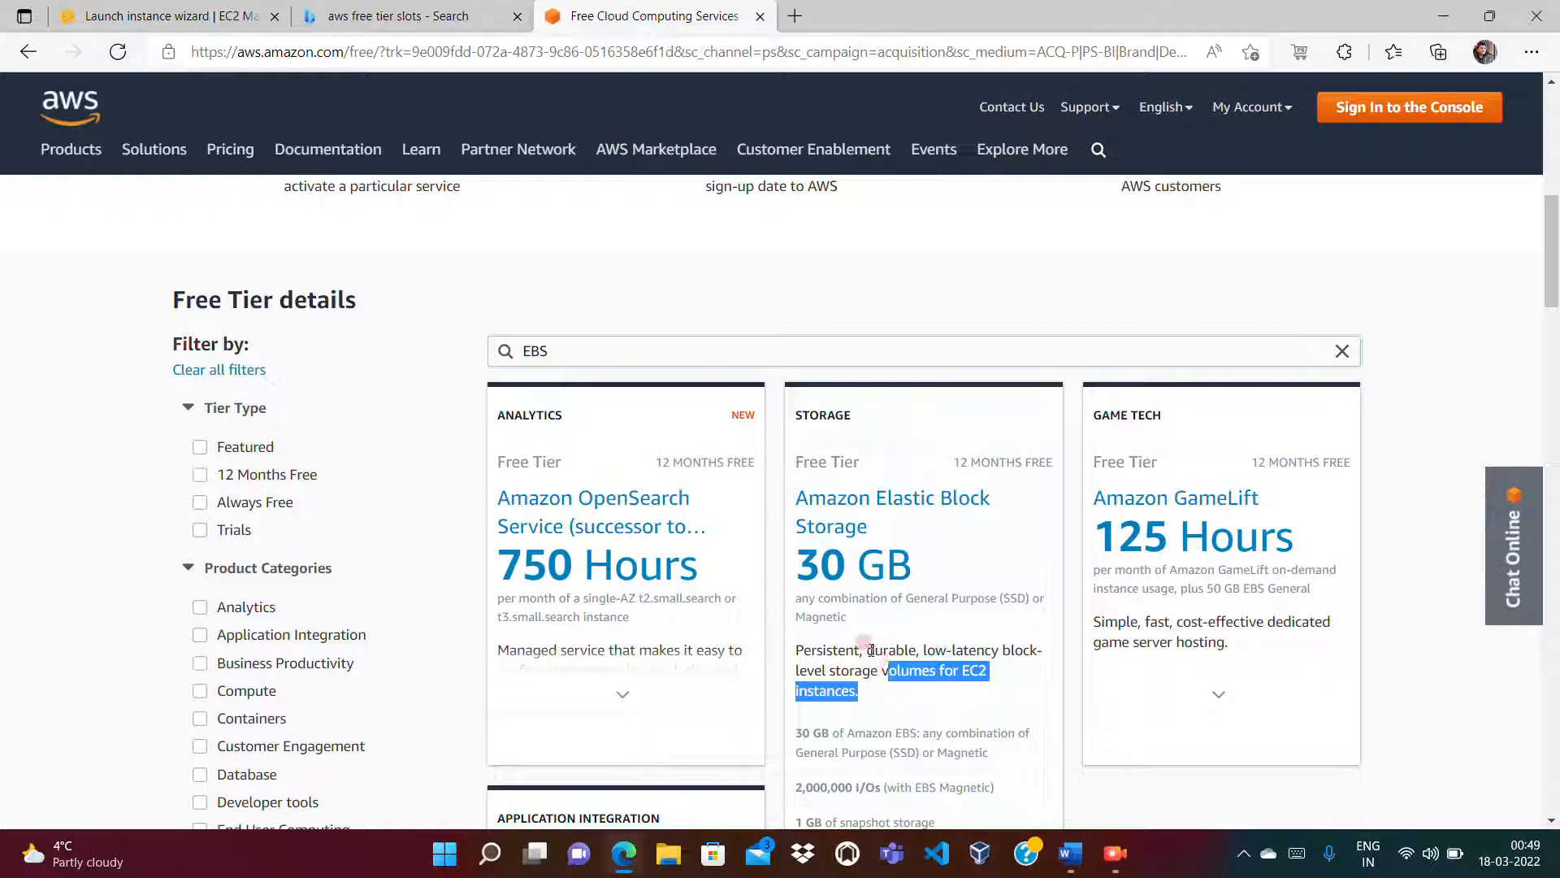
{"action": "left_click", "coordinate": [763, 18]}
{"action": "left_click", "coordinate": [516, 17]}
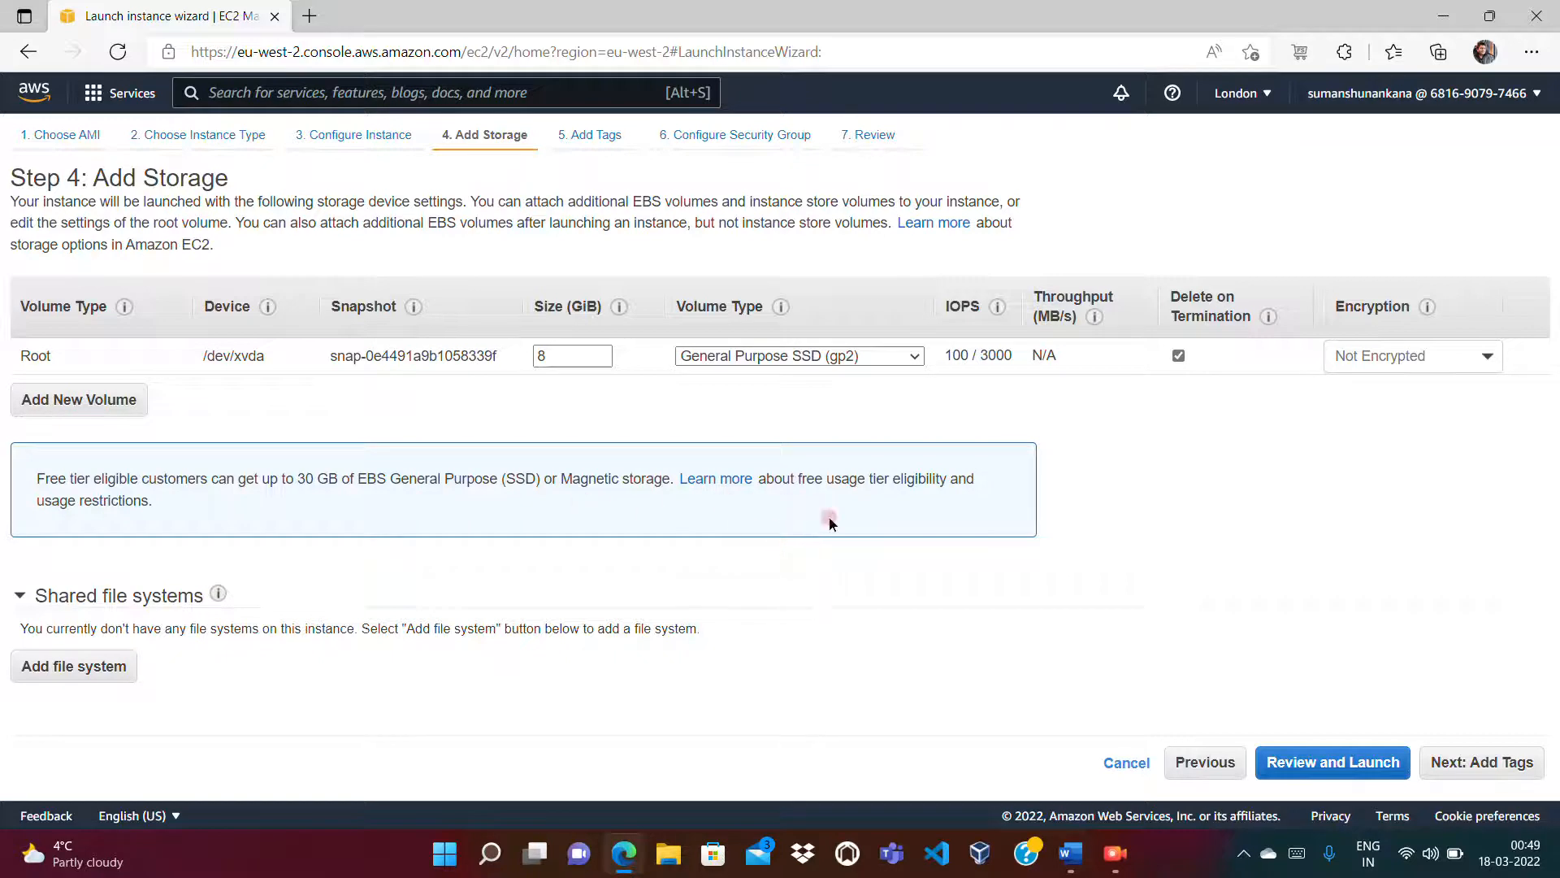
Step: List the root volume types, then search 'aws free tier slots' again and open the AWS Free Tier page
{"action": "left_click", "coordinate": [810, 358]}
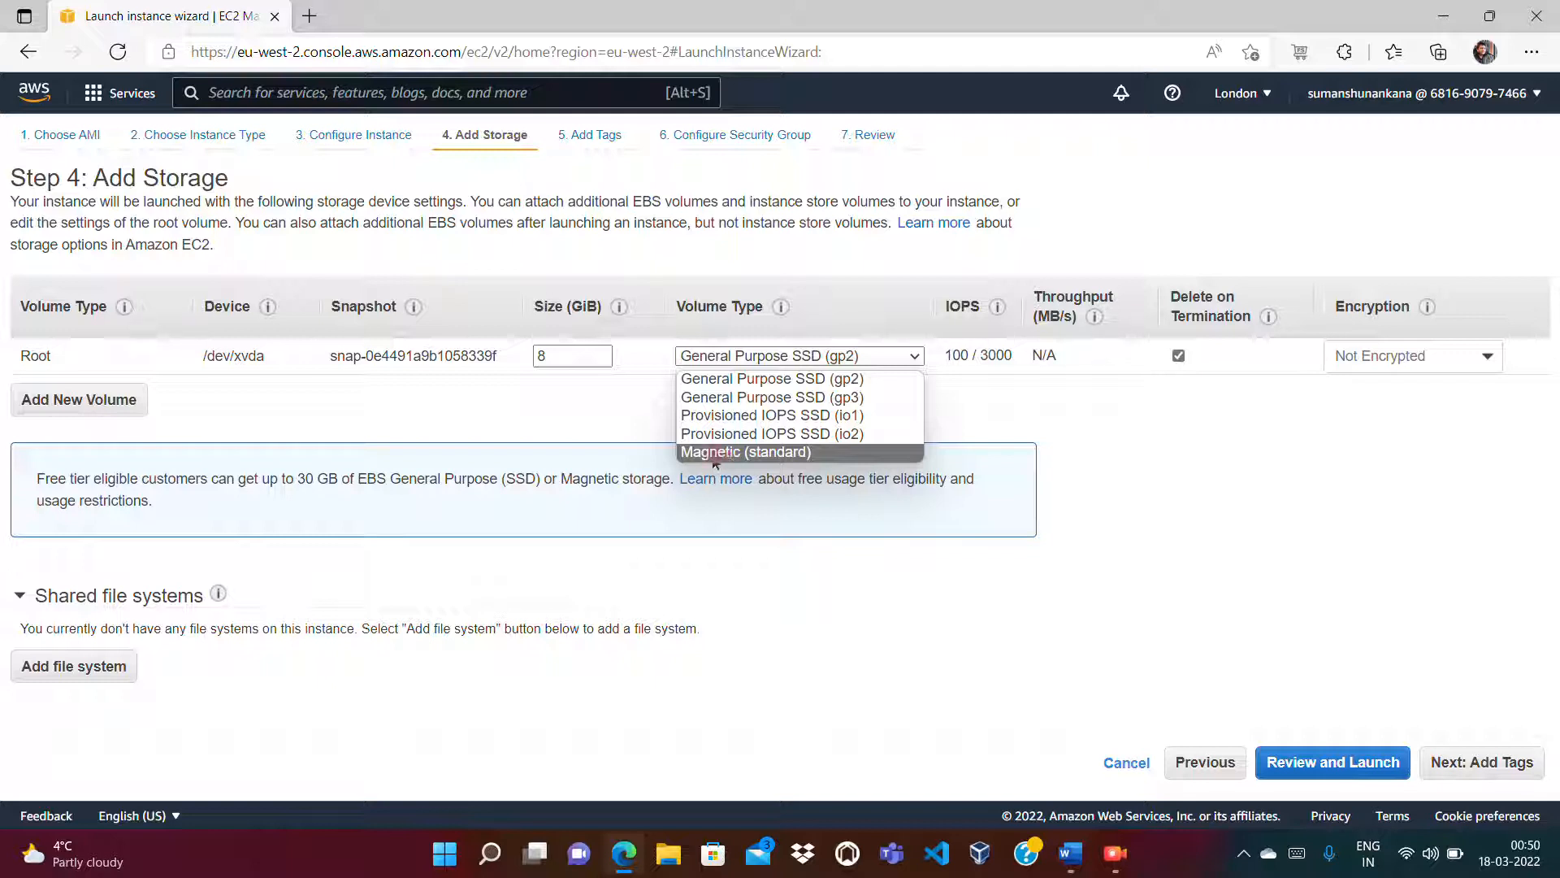
{"action": "left_click", "coordinate": [309, 15]}
{"action": "type", "text": "aws"}
{"action": "key", "text": "Return"}
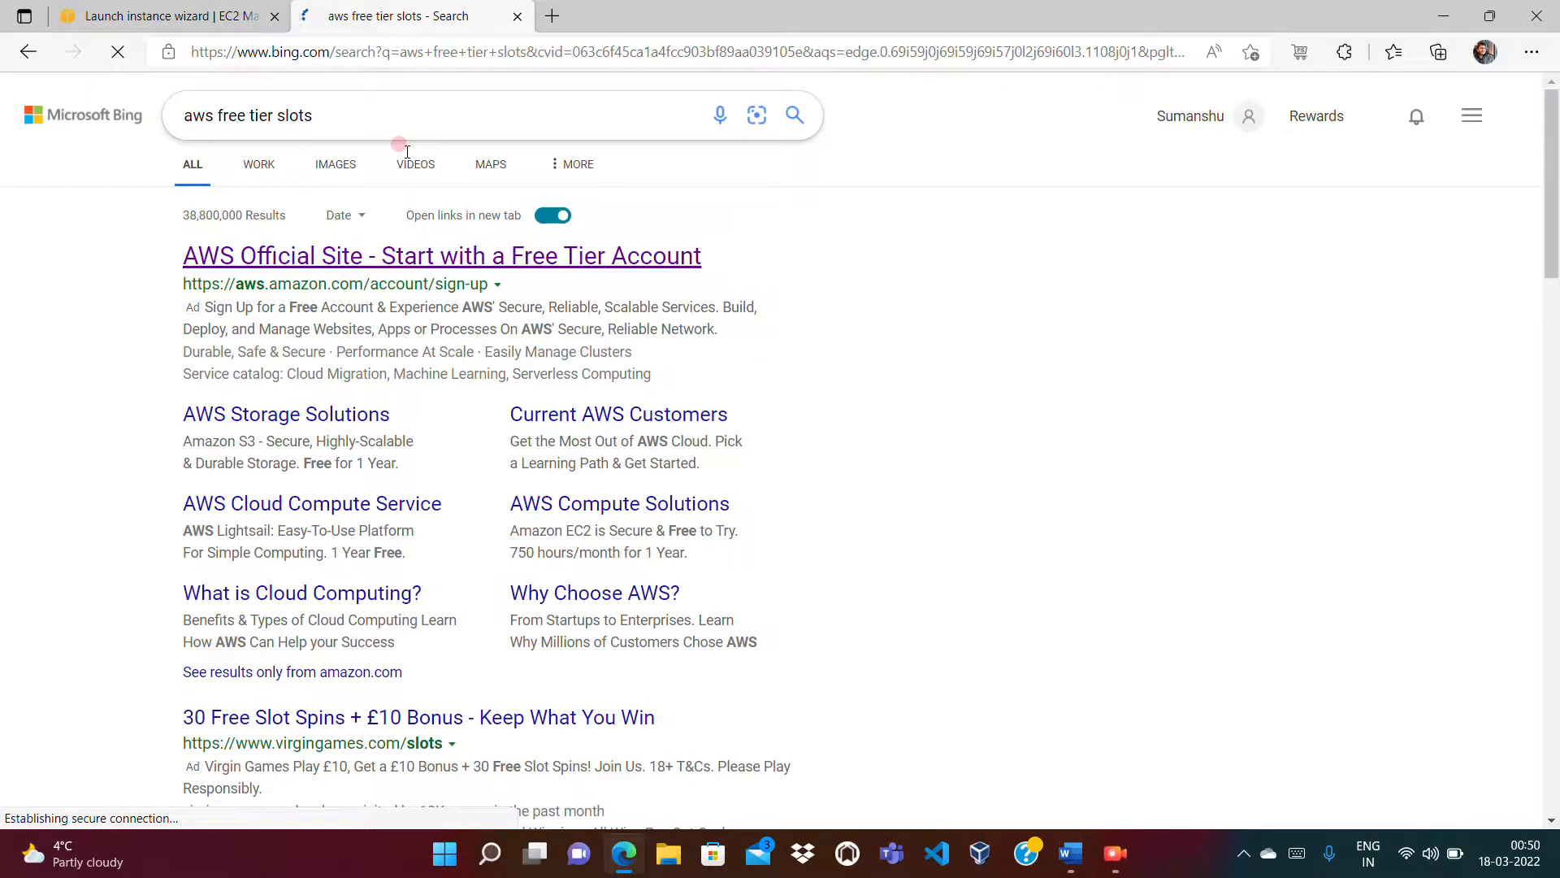
{"action": "left_click", "coordinate": [364, 258]}
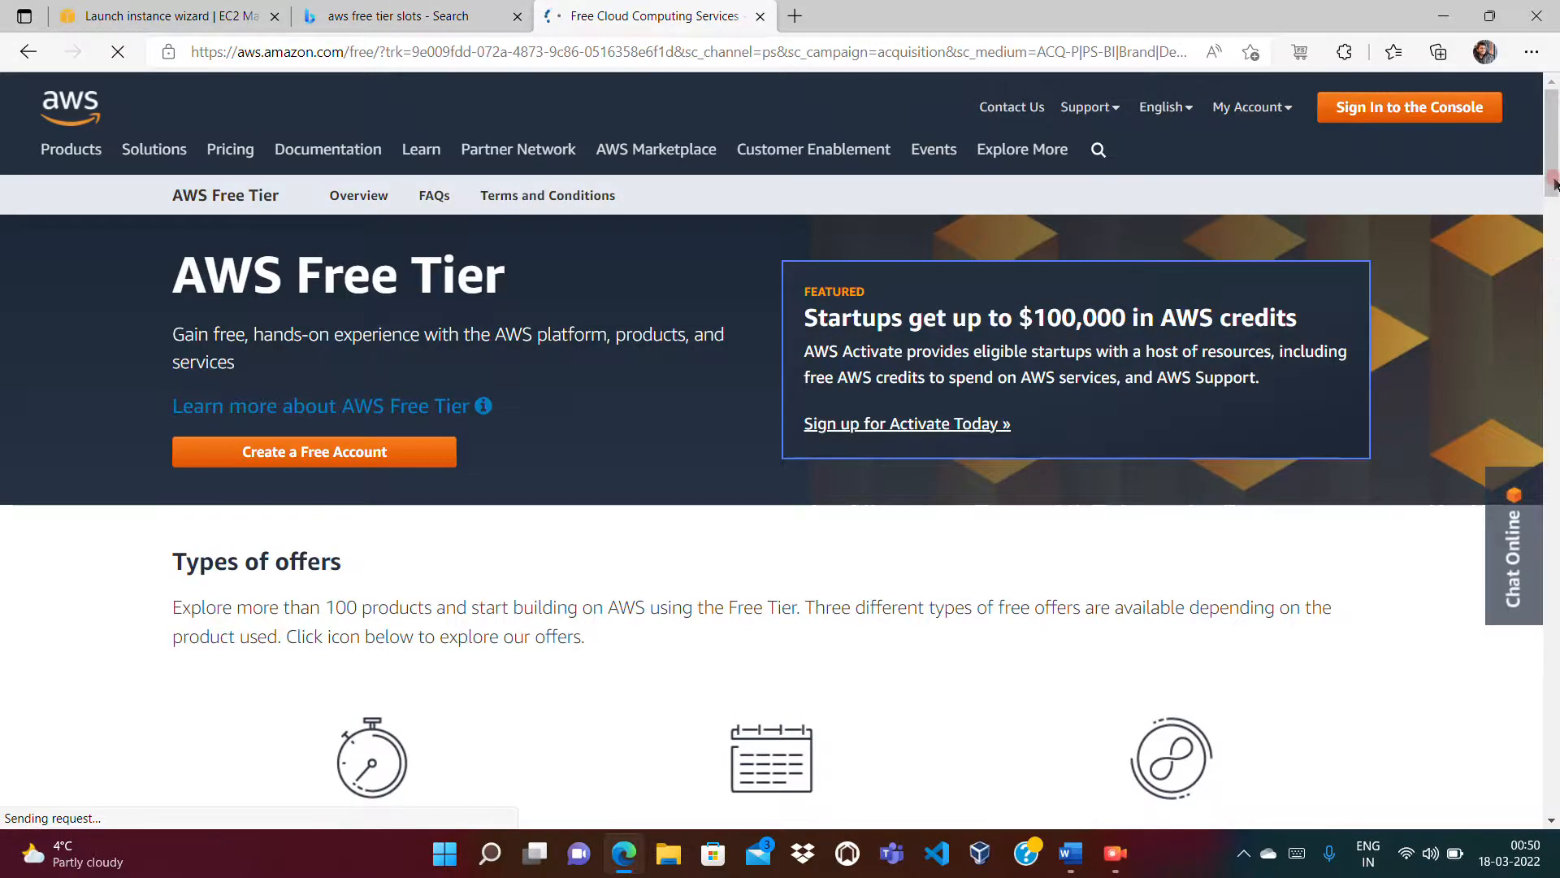
Step: Search 'EB' and expand the EBS card (30 GB, 2,000,000 I/Os, 1 GB snapshots), then close both tabs
{"action": "scroll", "coordinate": [1528, 304], "scroll_direction": "down", "scroll_amount": 8}
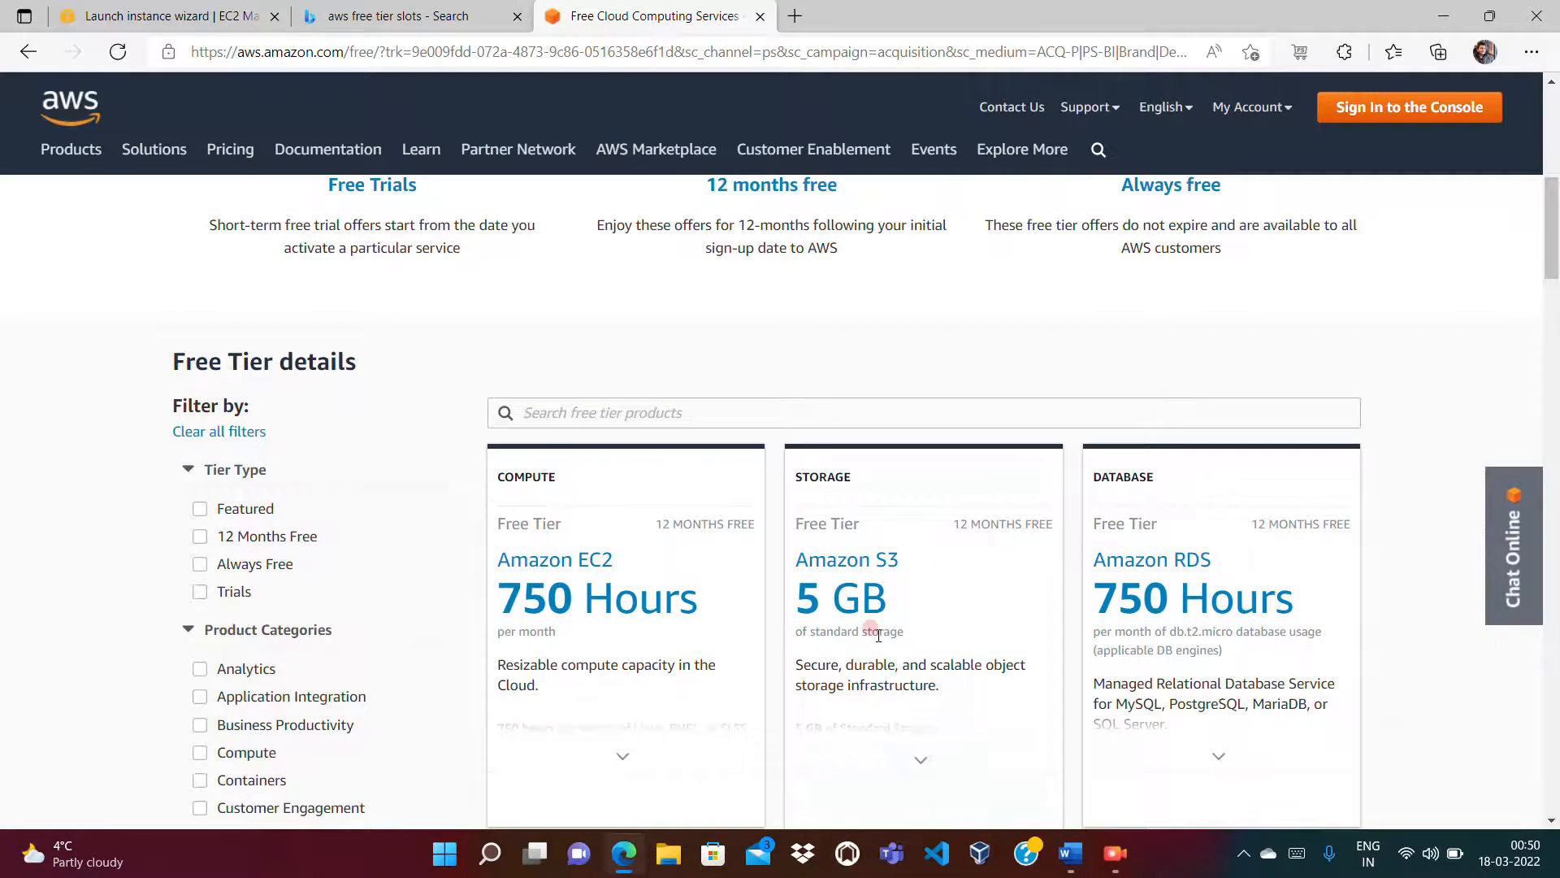
{"action": "left_click", "coordinate": [685, 418]}
{"action": "type", "text": "EBS"}
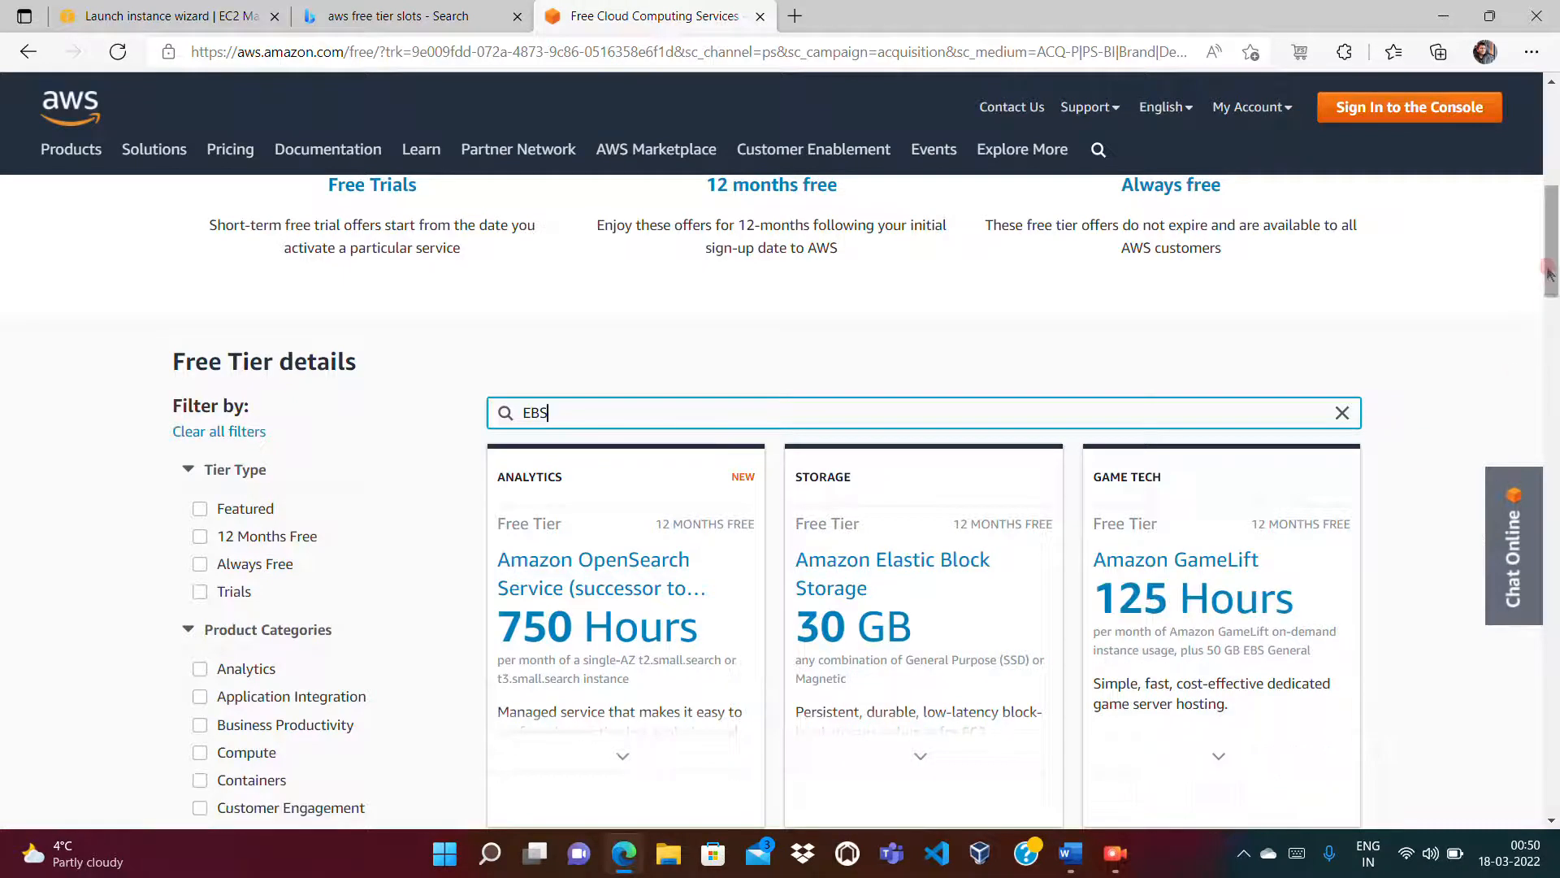
{"action": "scroll", "coordinate": [1519, 332], "scroll_direction": "down", "scroll_amount": 4}
{"action": "left_click", "coordinate": [921, 384]}
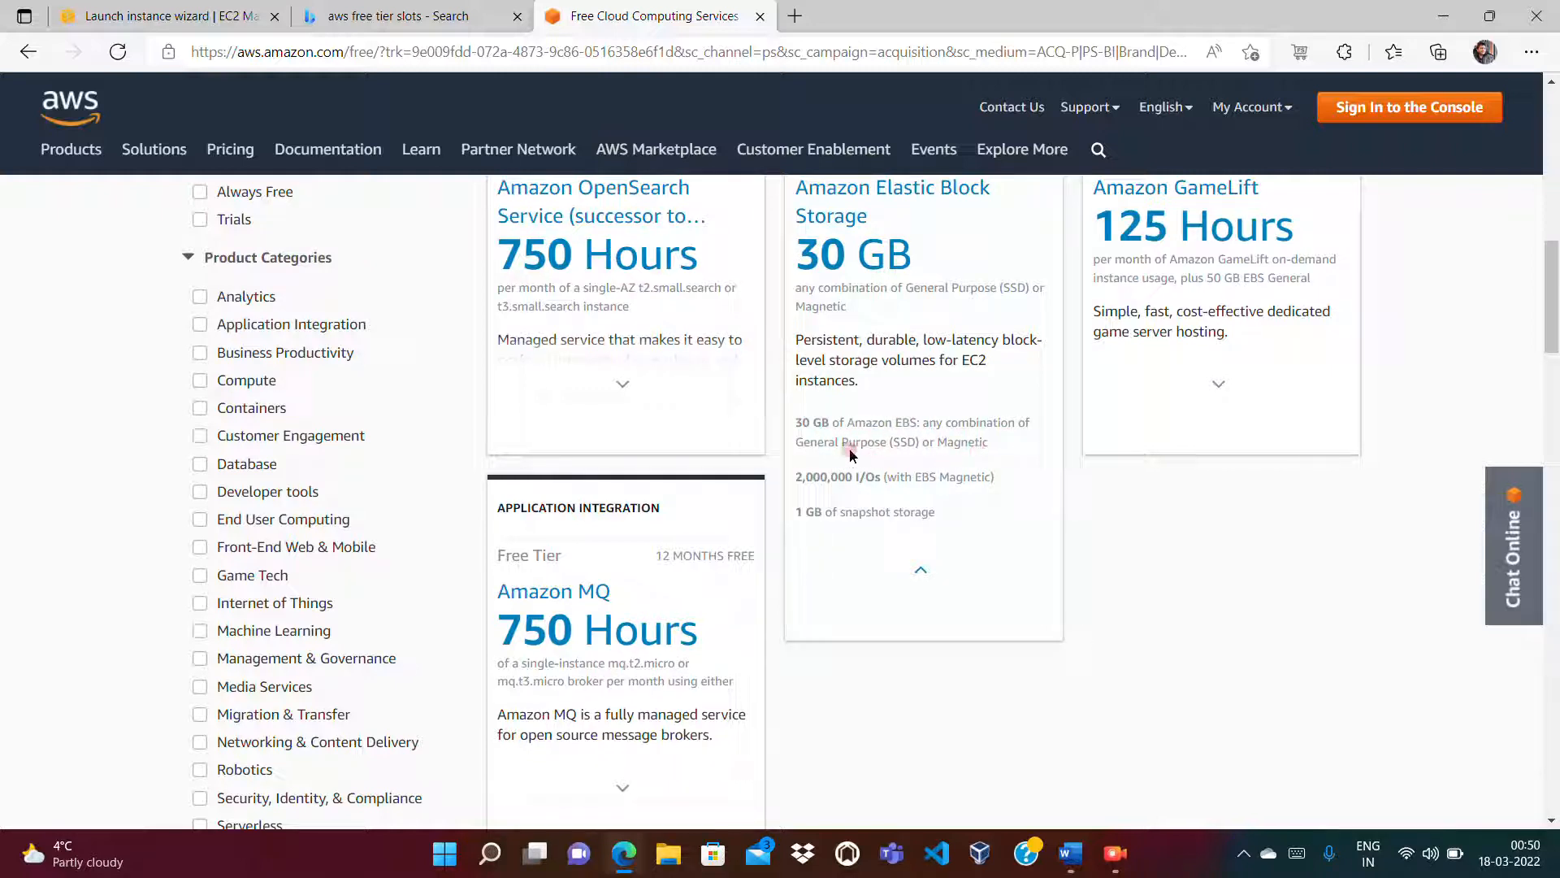
{"action": "left_click", "coordinate": [759, 17]}
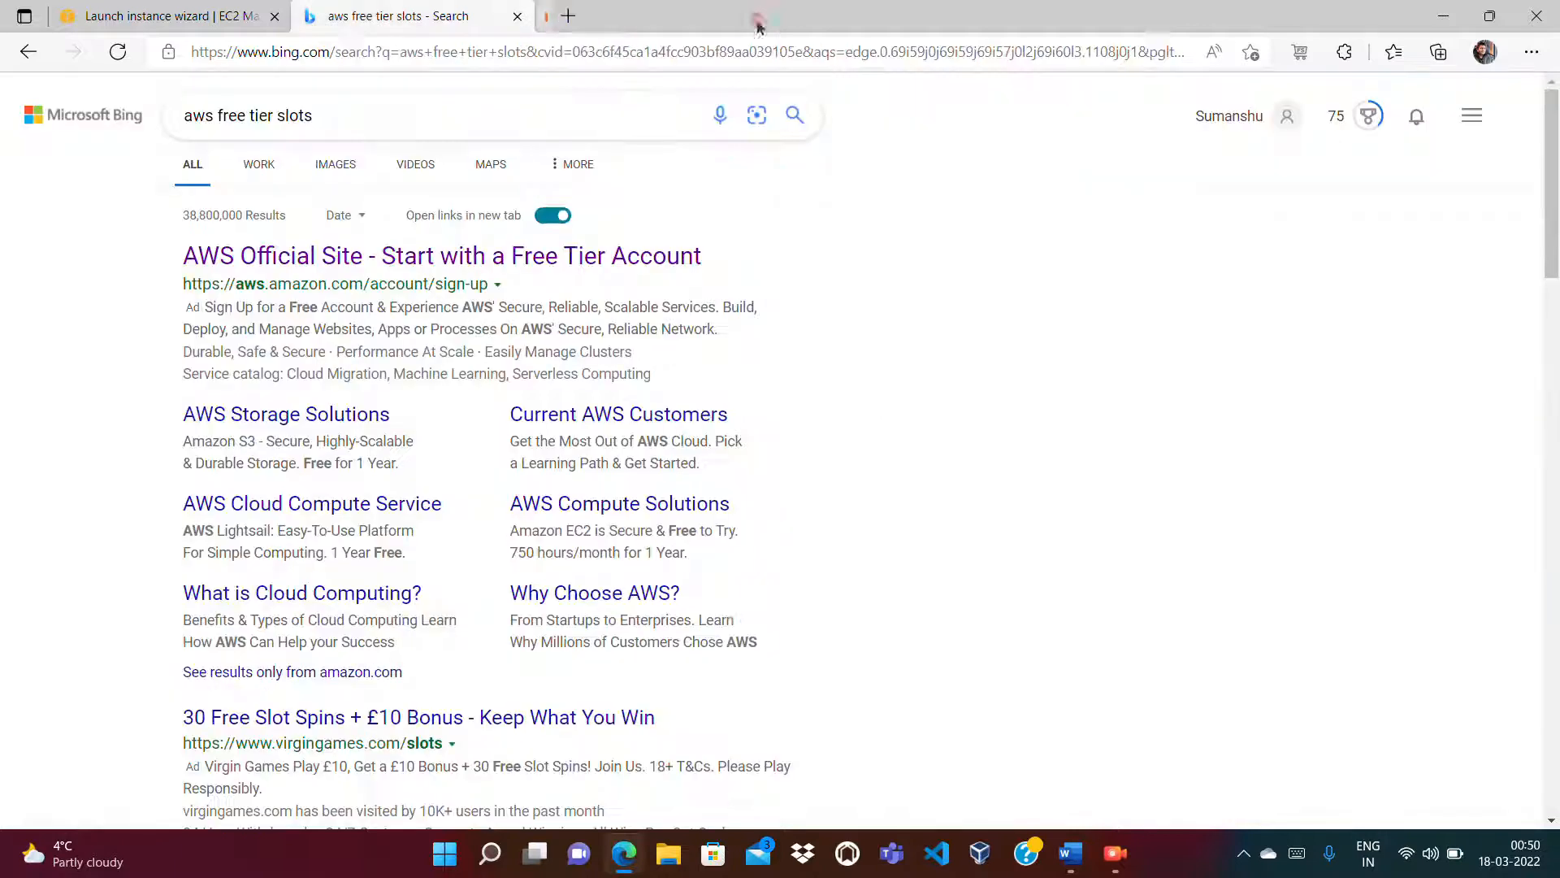
{"action": "left_click", "coordinate": [519, 16]}
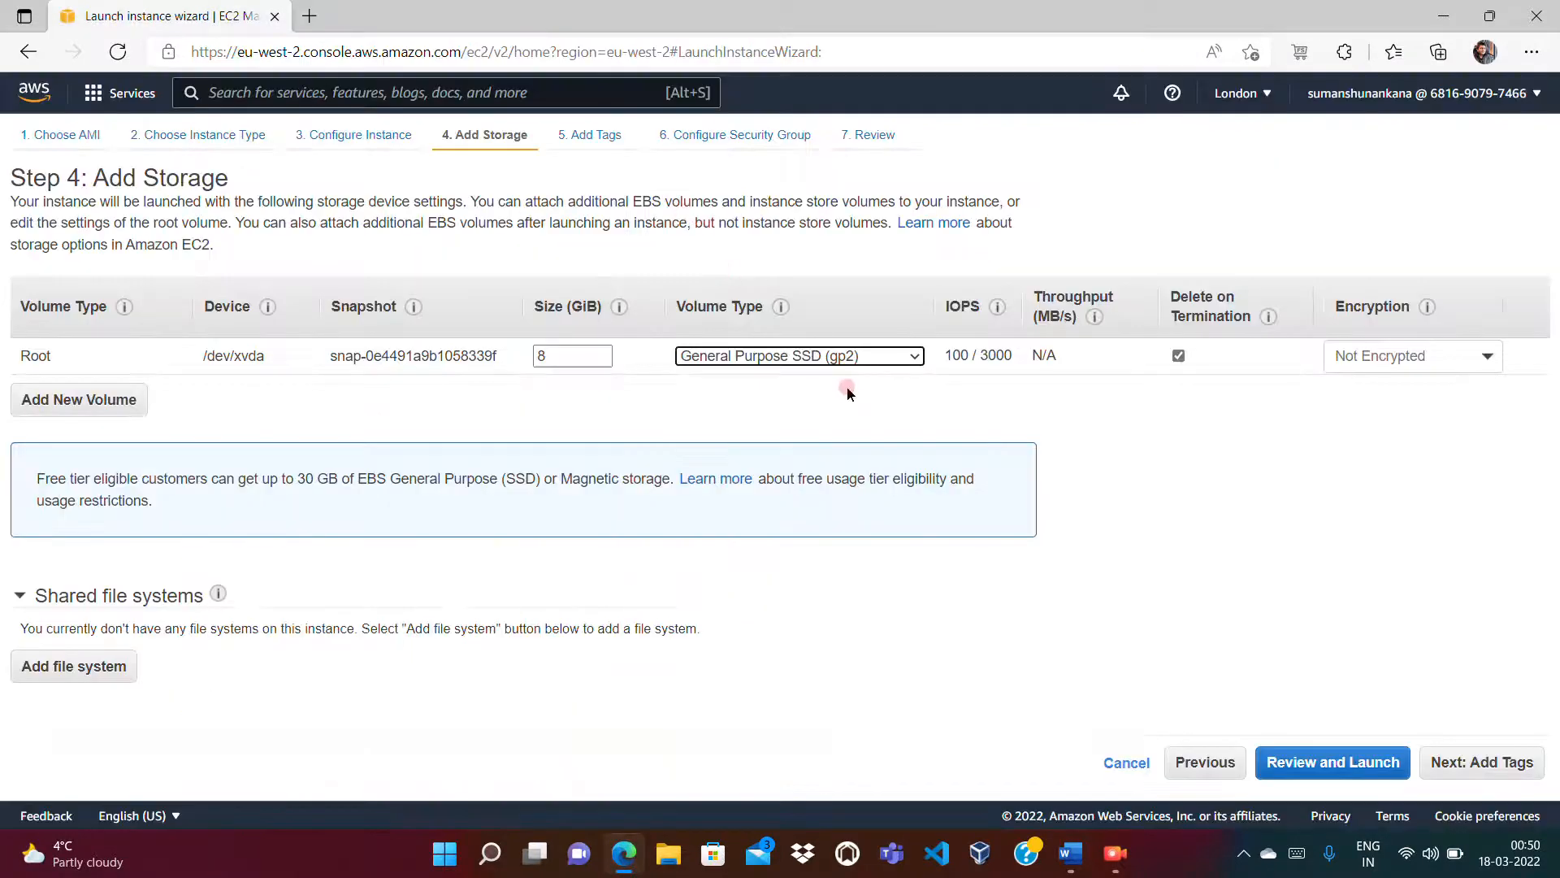
Step: Keep gp2 for the 8 GiB root volume, add then remove an extra volume, and go to Add Tags
{"action": "left_click", "coordinate": [837, 355]}
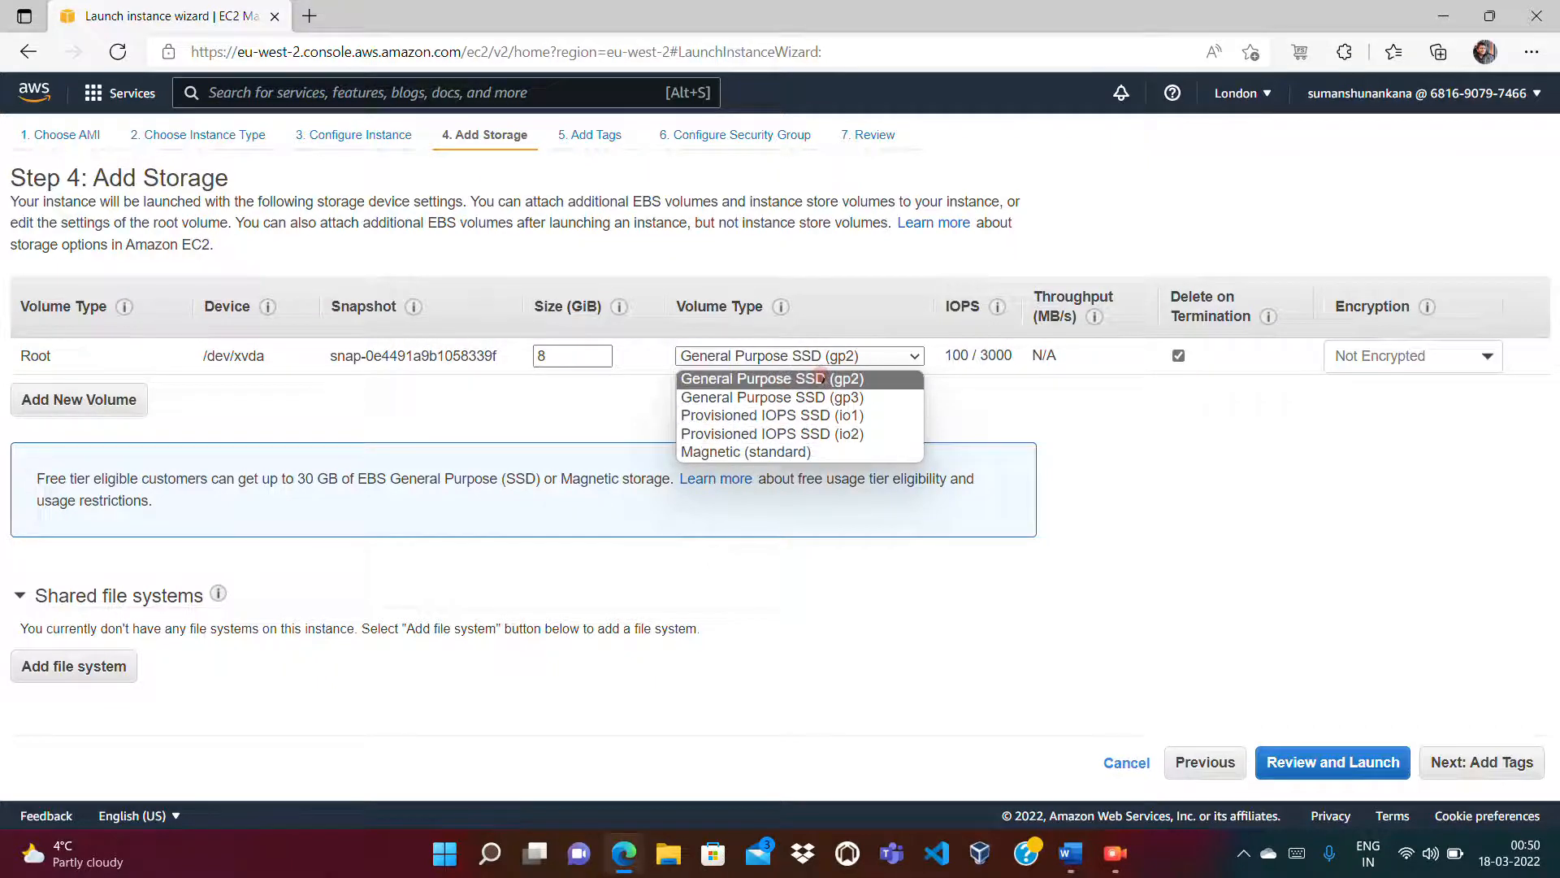
{"action": "left_click", "coordinate": [820, 376]}
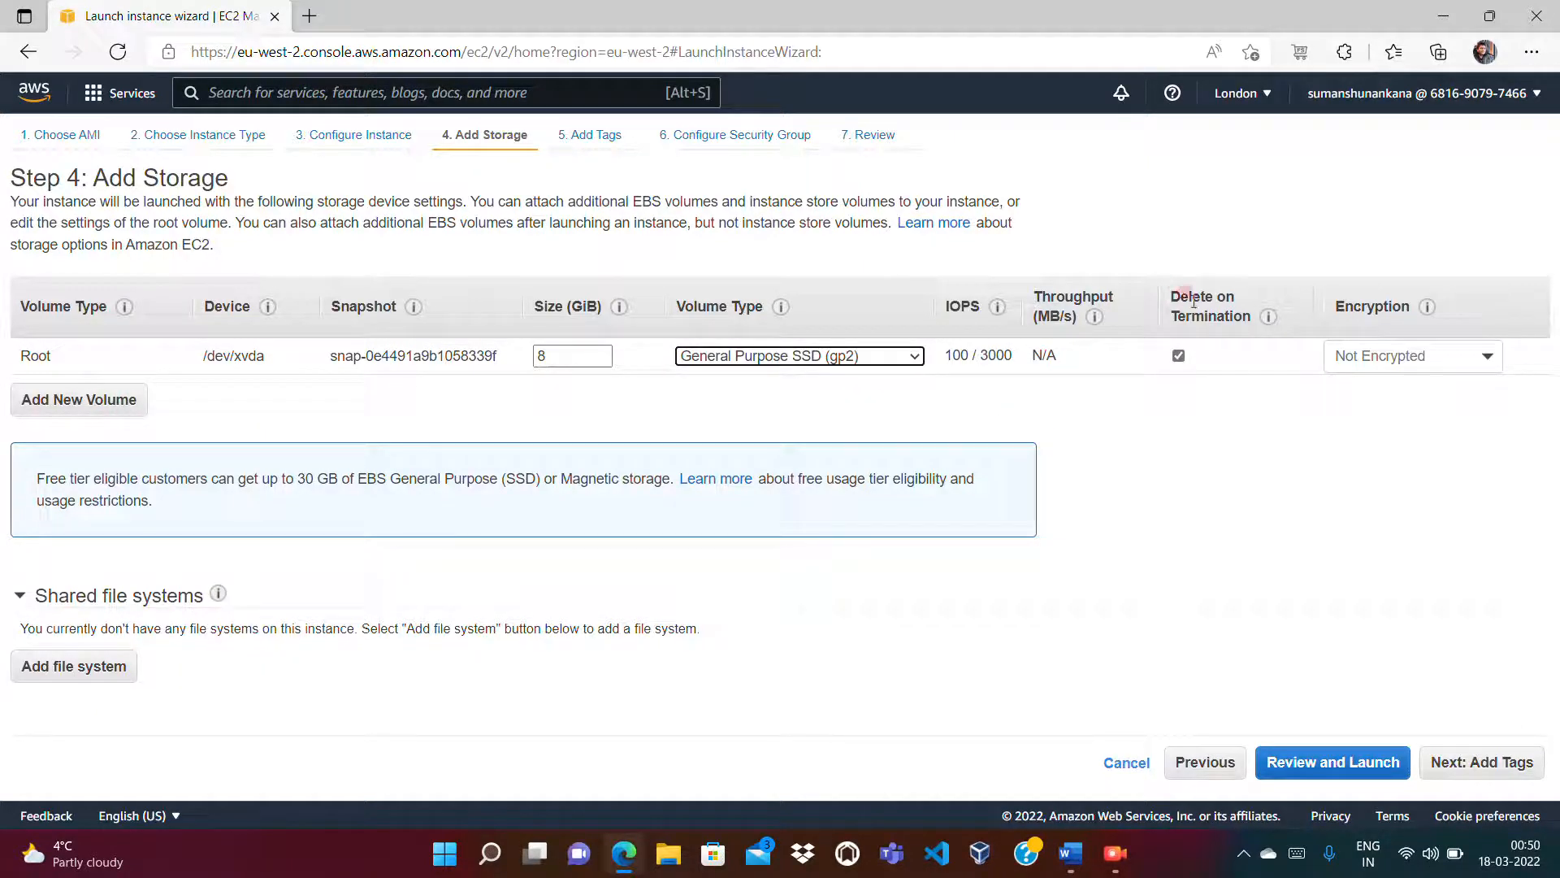
{"action": "left_click", "coordinate": [118, 400]}
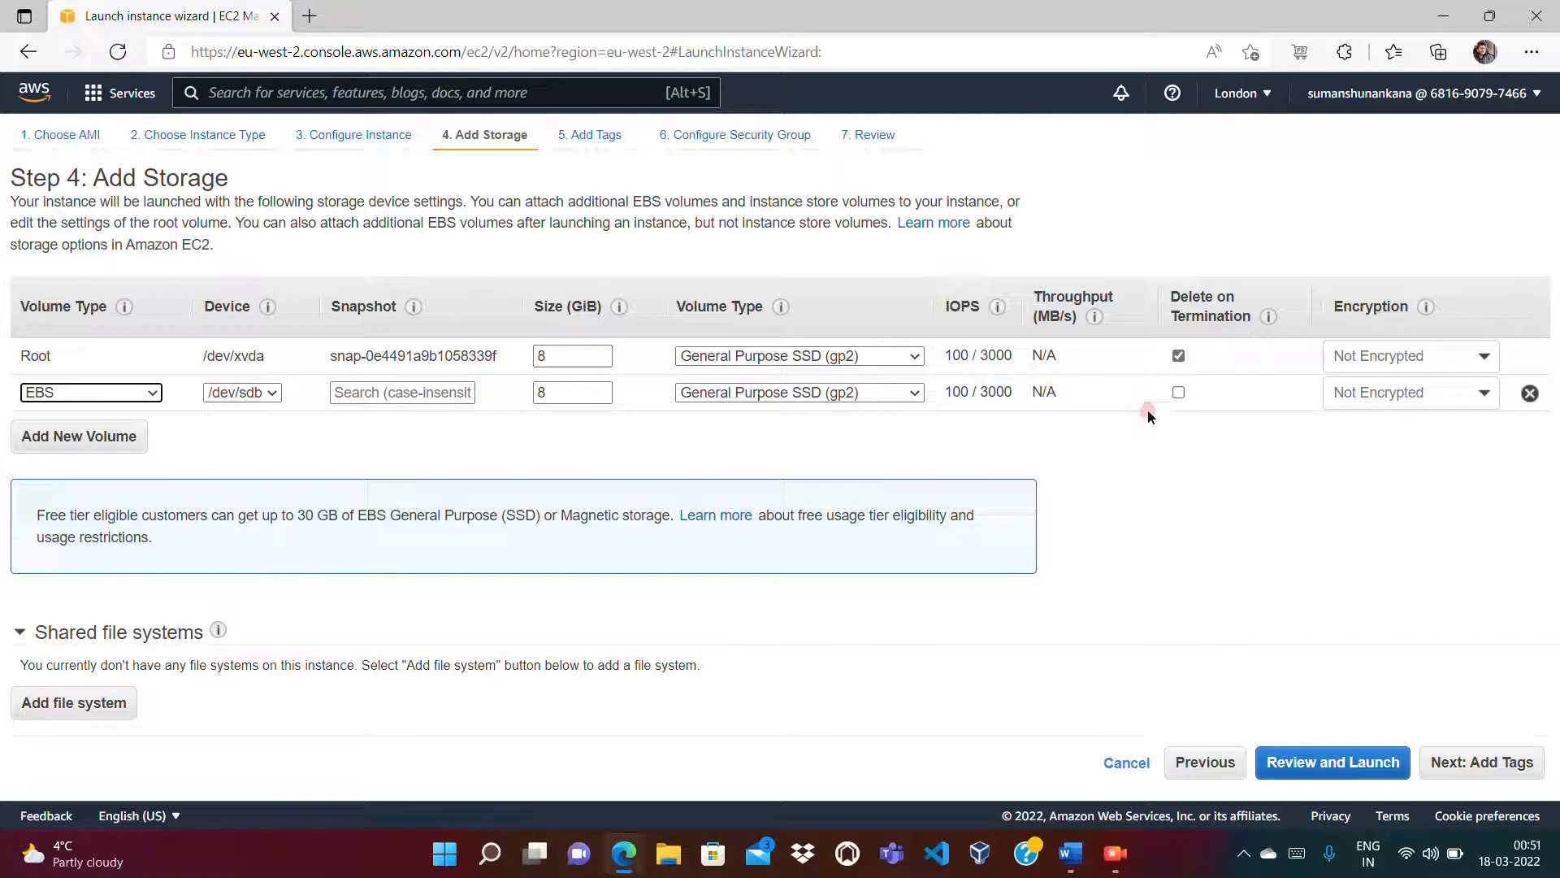
{"action": "left_click", "coordinate": [1179, 394]}
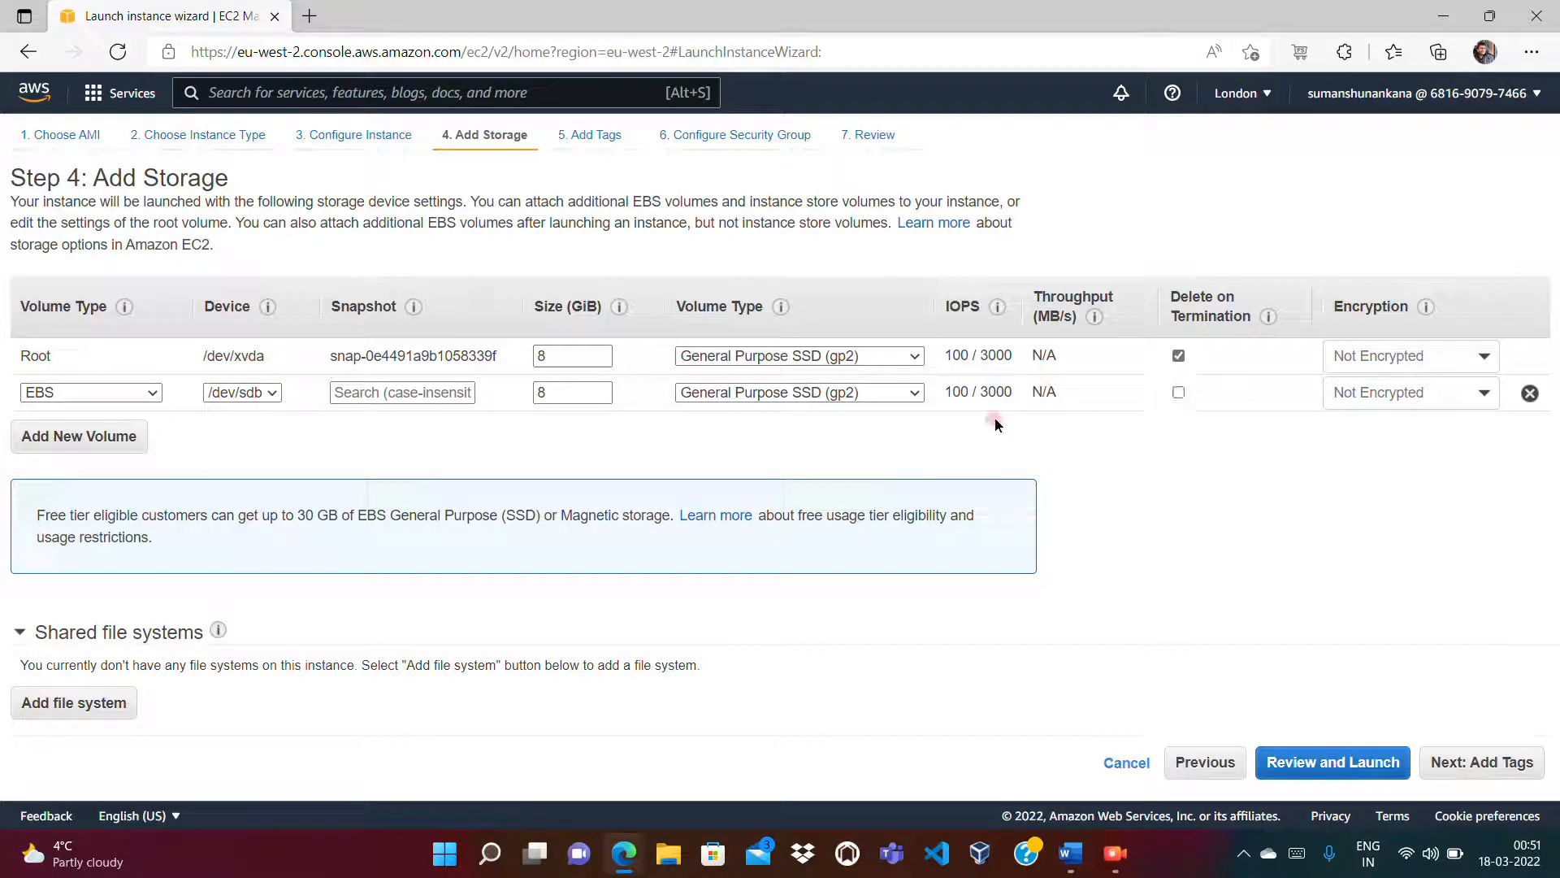
{"action": "left_click", "coordinate": [1529, 394]}
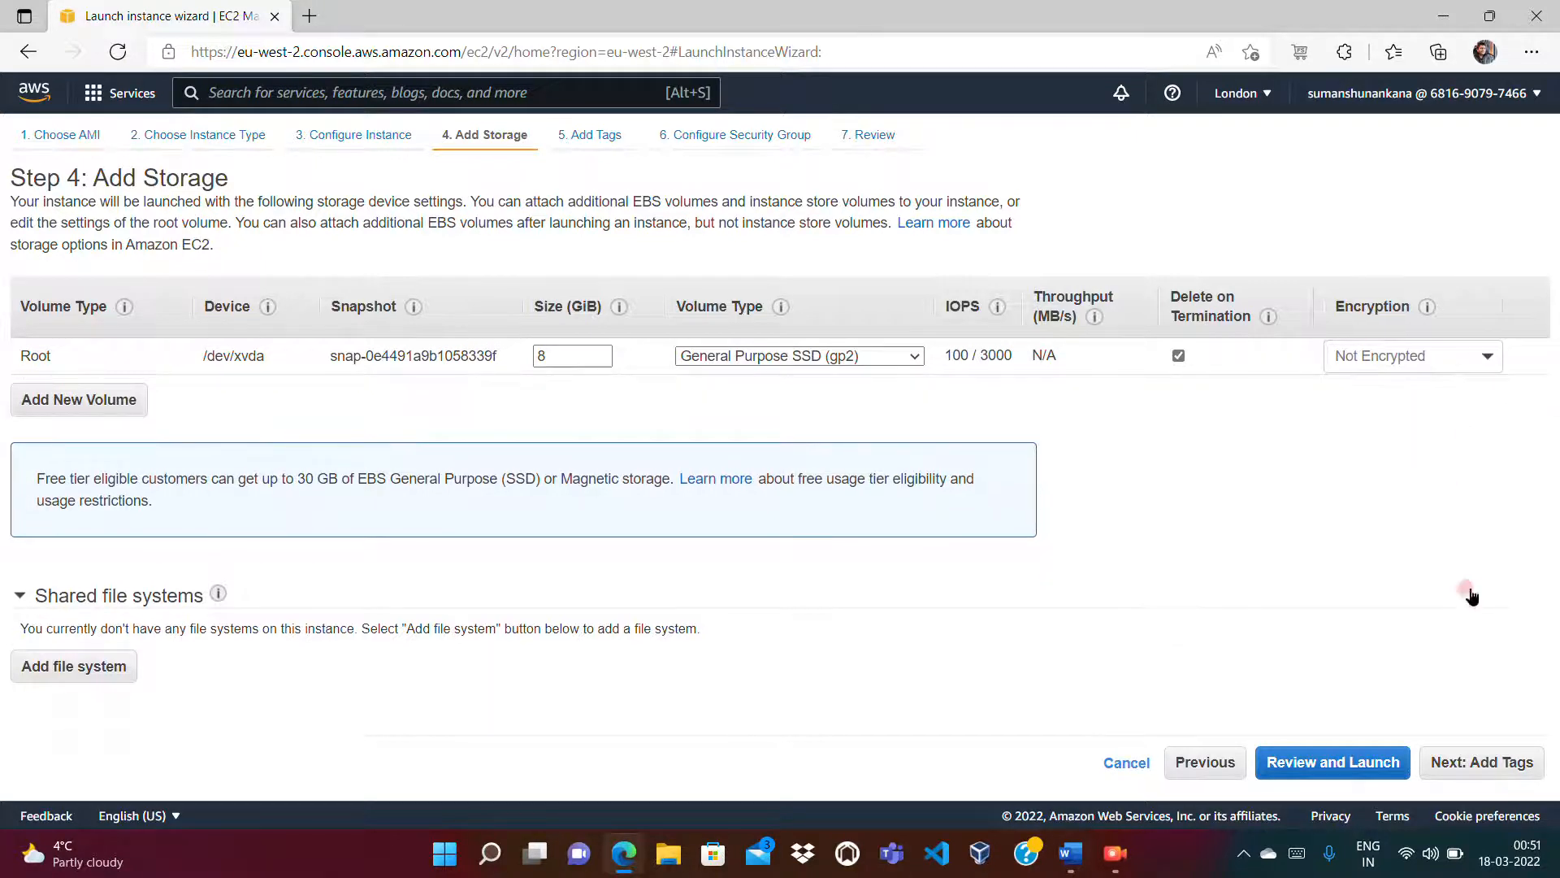
{"action": "left_click", "coordinate": [1486, 764]}
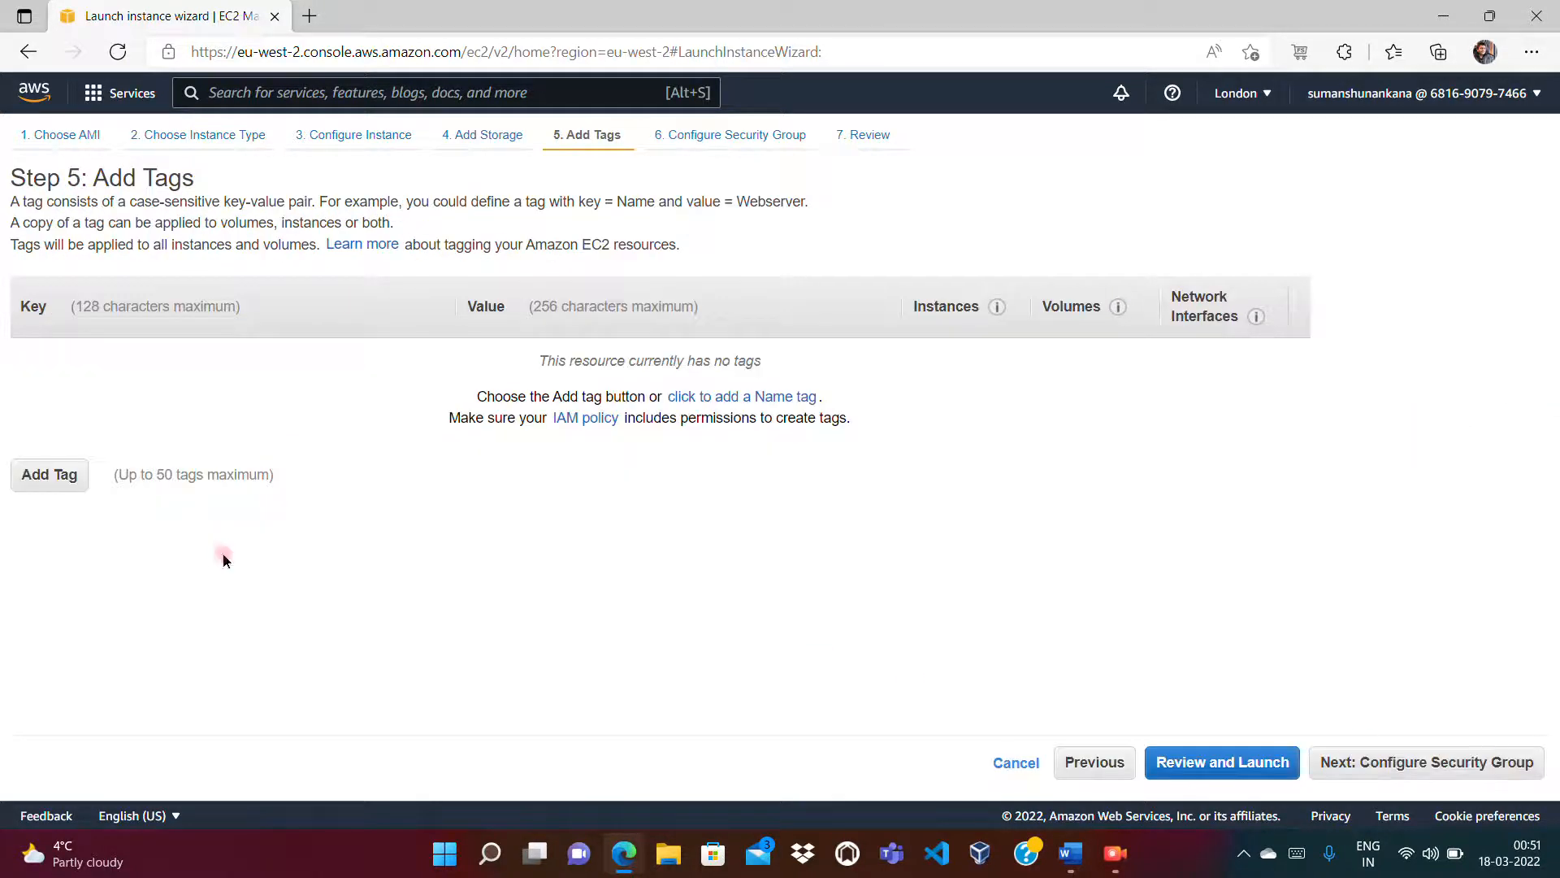
Step: Tag the instance Name = EBS-Demo and Owner = the owner's e-mail, then continue to security groups
{"action": "left_click", "coordinate": [44, 478]}
{"action": "left_click", "coordinate": [123, 382]}
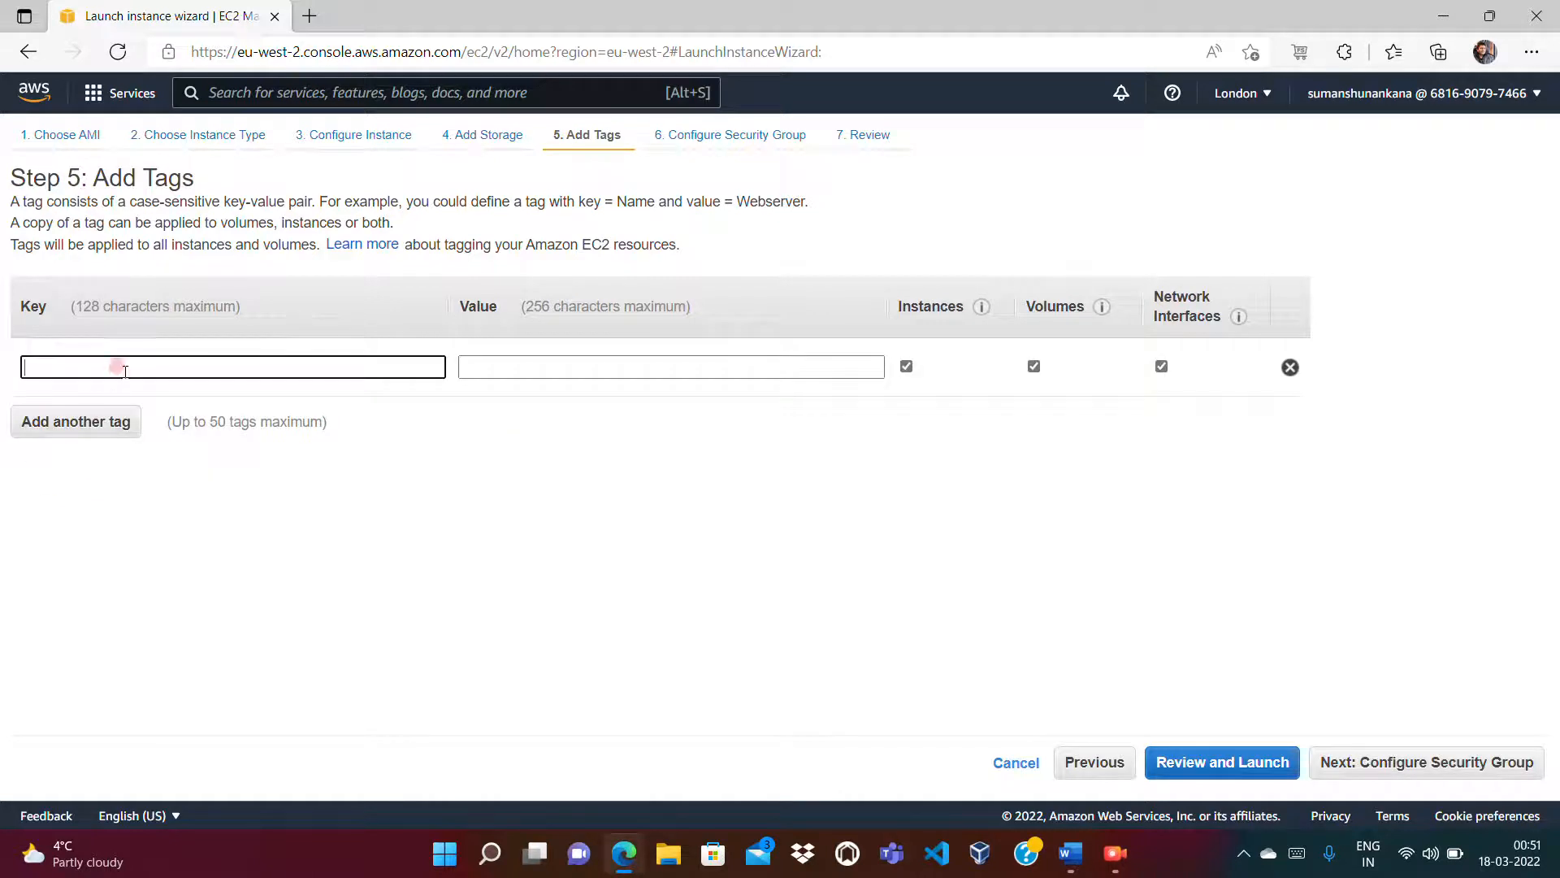
{"action": "type", "text": "Name"}
{"action": "key", "text": "Tab"}
{"action": "type", "text": "EBS-Demo"}
{"action": "left_click", "coordinate": [20, 424]}
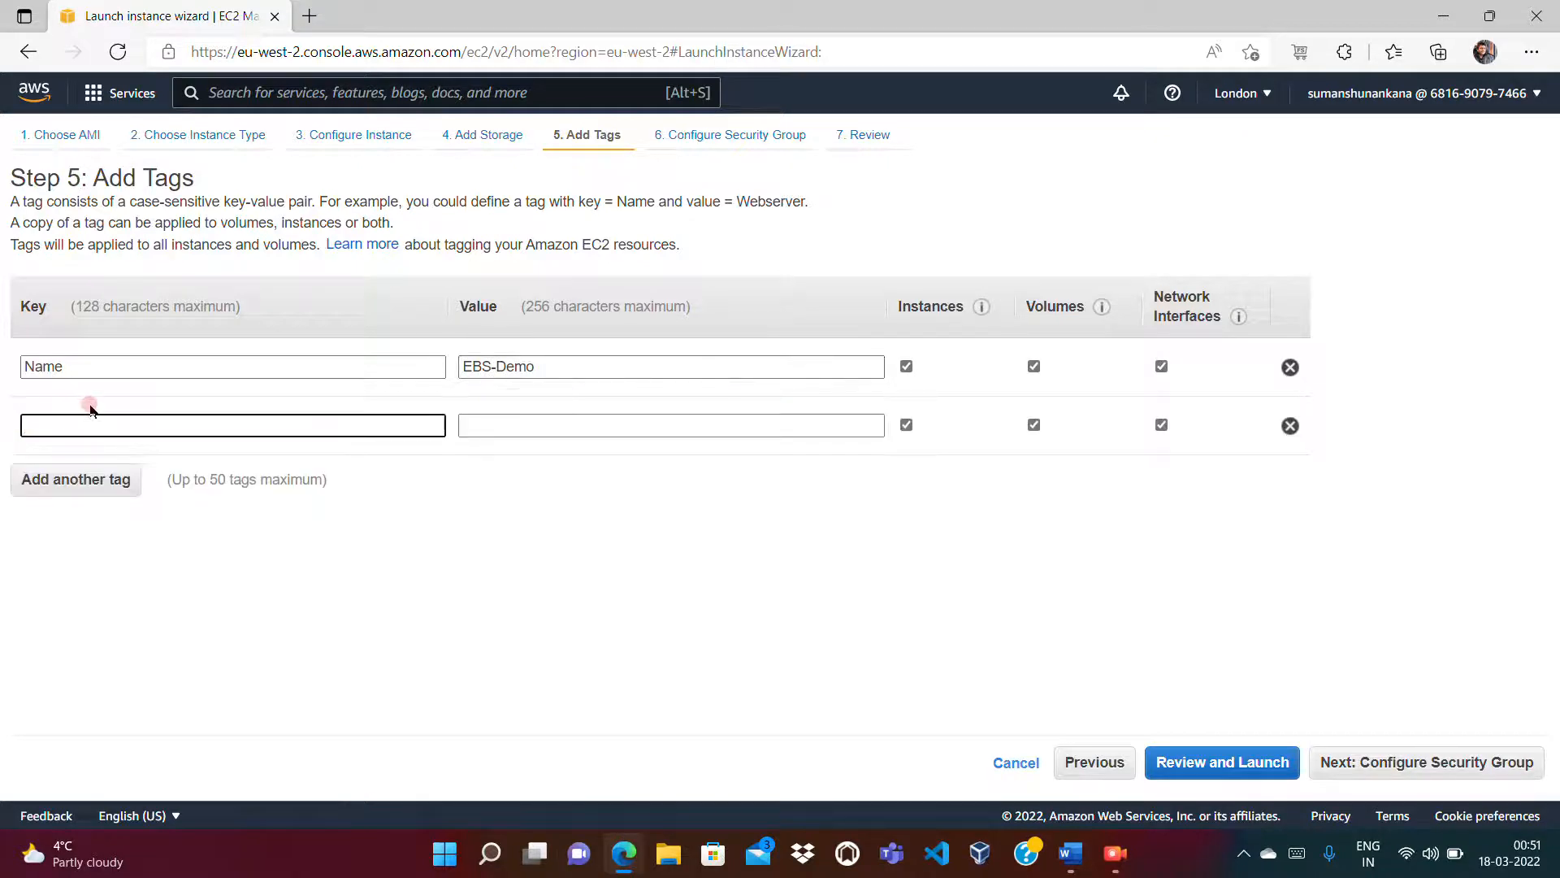
{"action": "type", "text": "Owner"}
{"action": "key", "text": "Tab"}
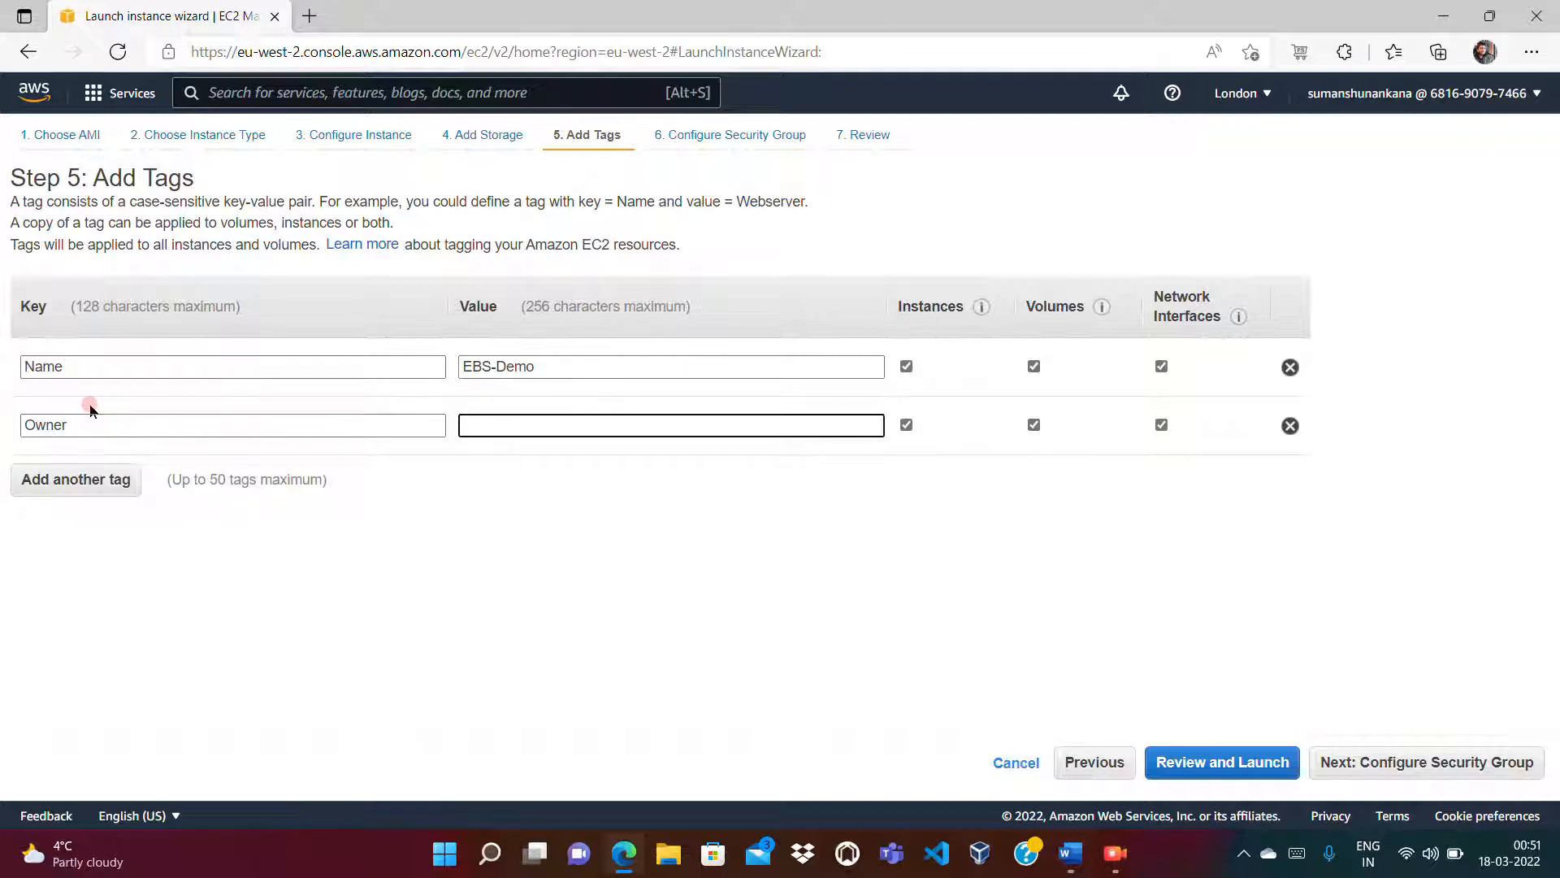
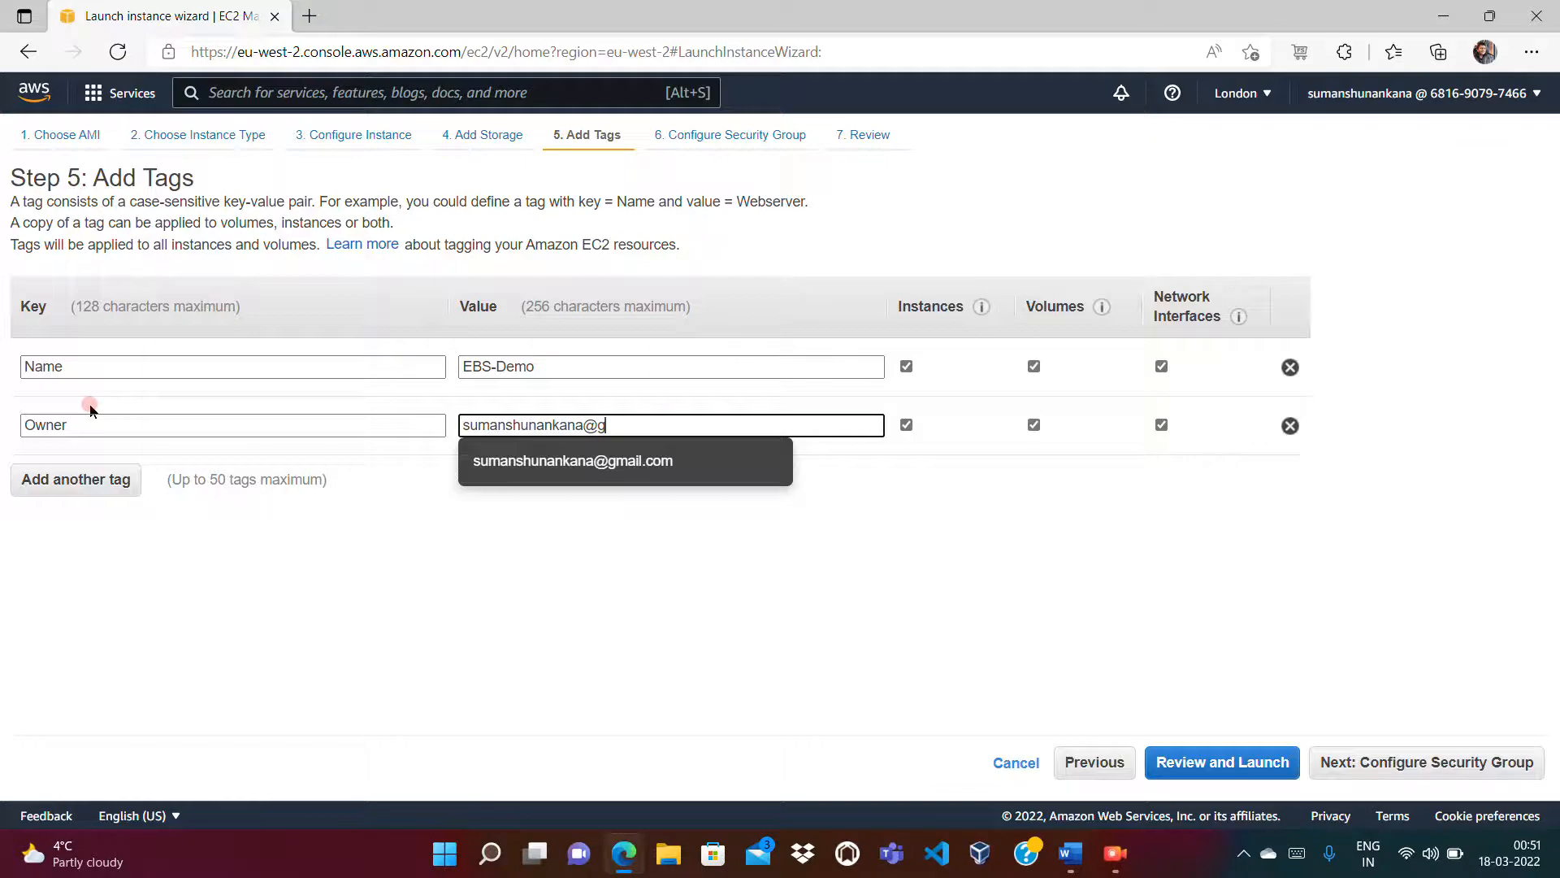
{"action": "key", "text": "Tab"}
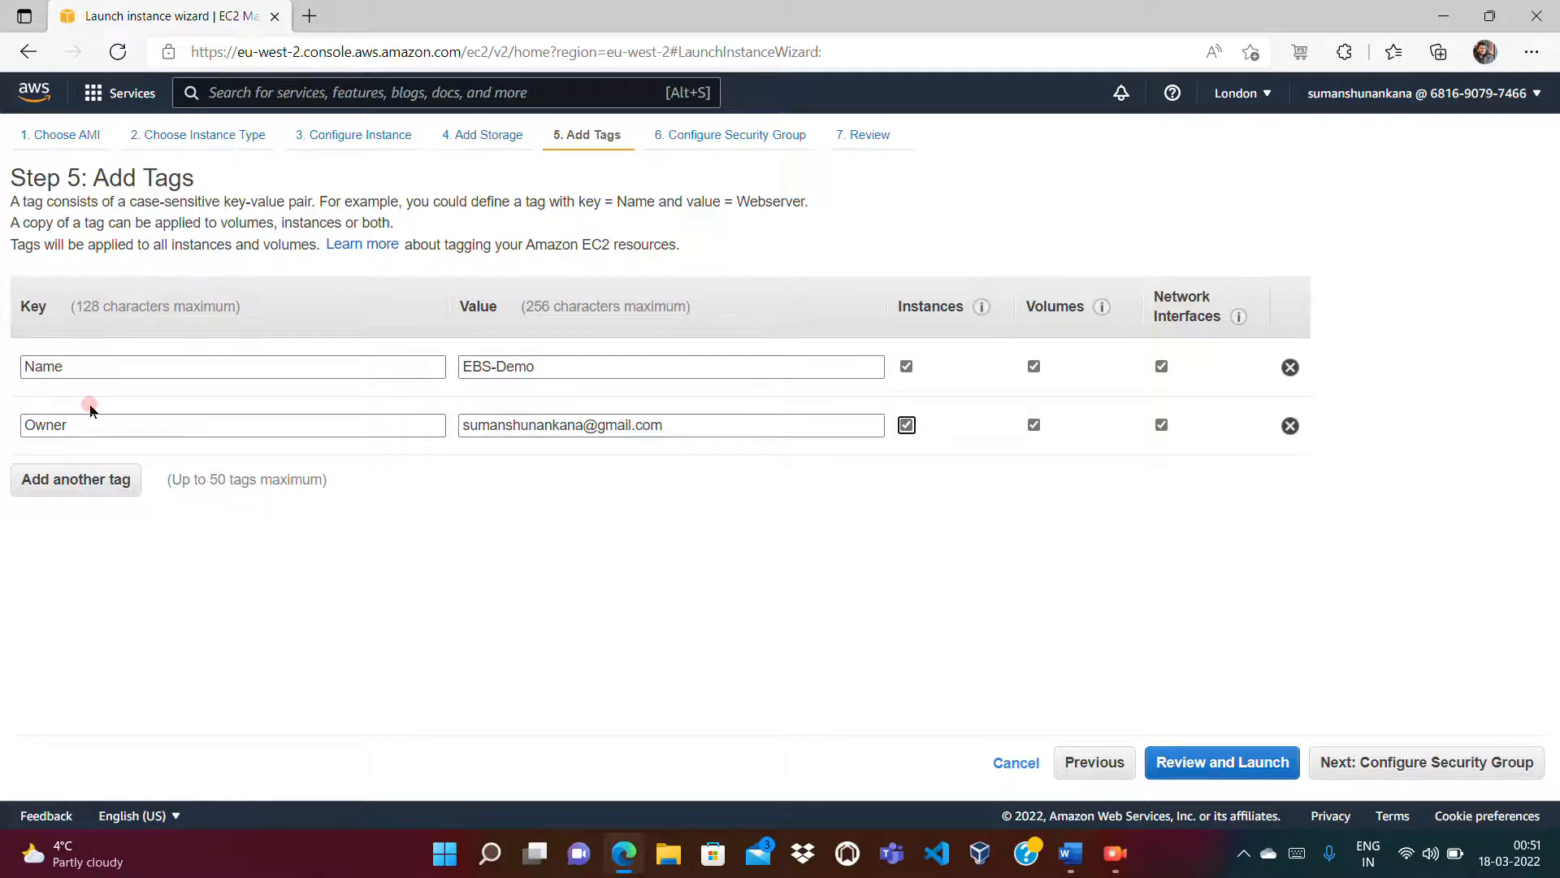
{"action": "left_click", "coordinate": [1446, 772]}
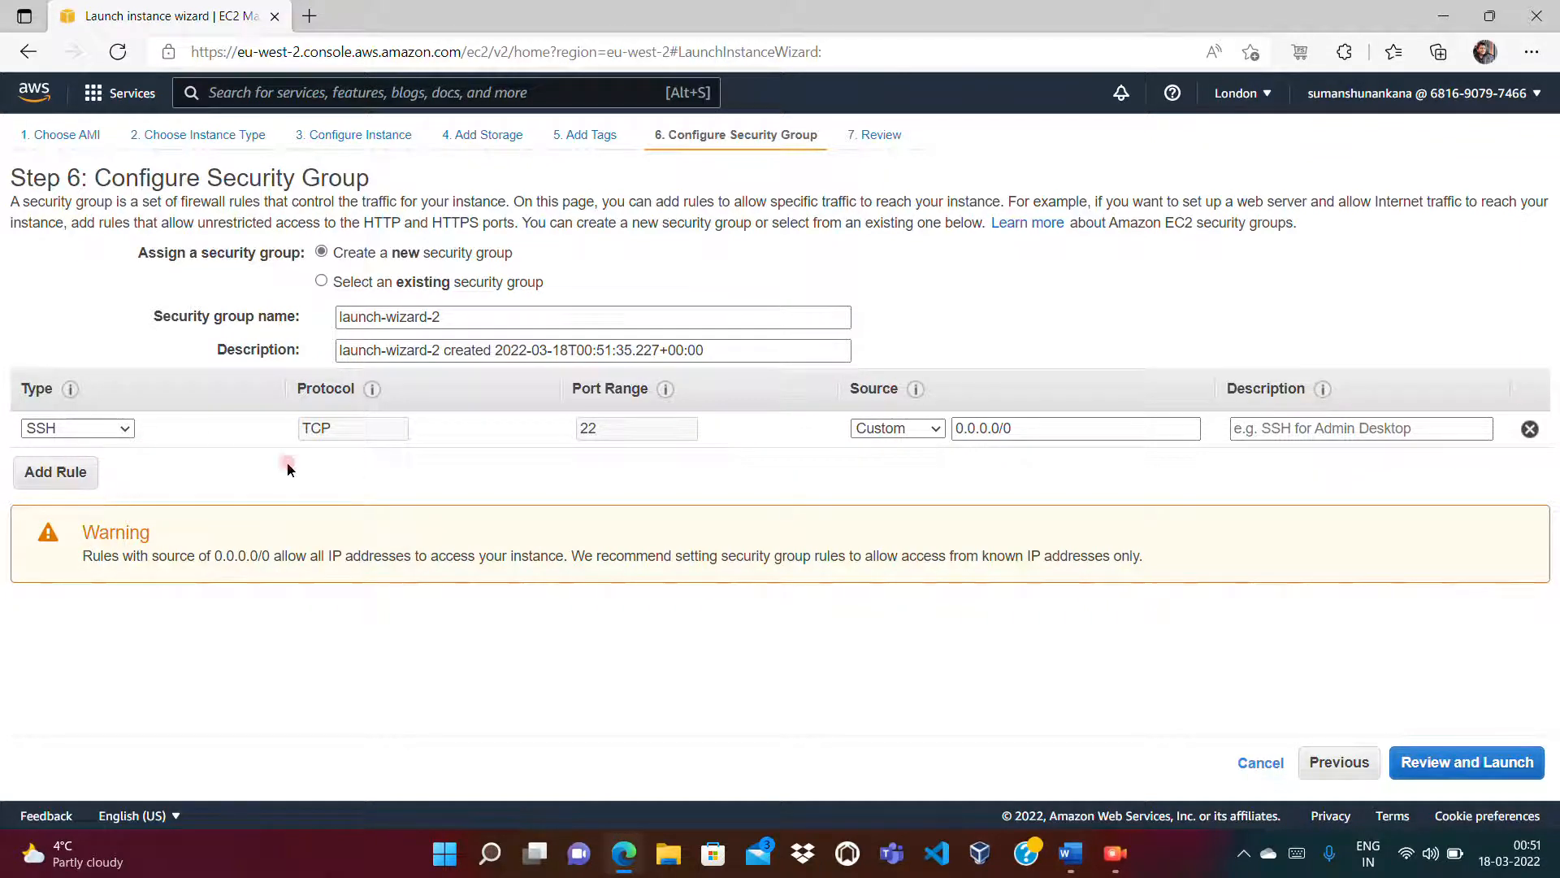
Step: Leave the SSH rule's source as set, review the t2.micro instance, and start its launch
{"action": "left_click", "coordinate": [882, 428]}
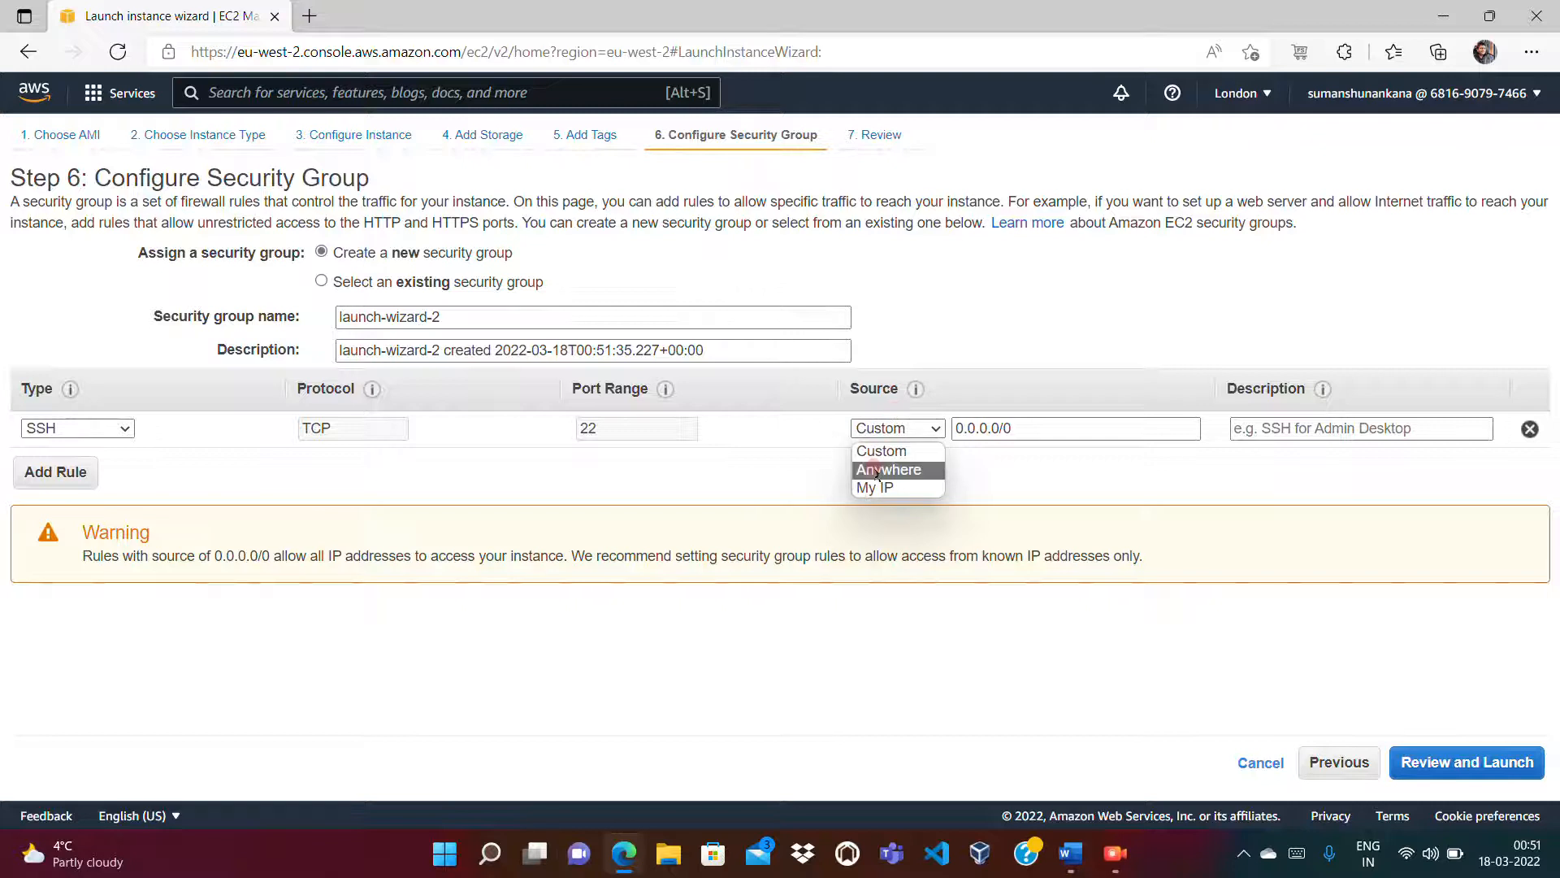
{"action": "left_click", "coordinate": [872, 469]}
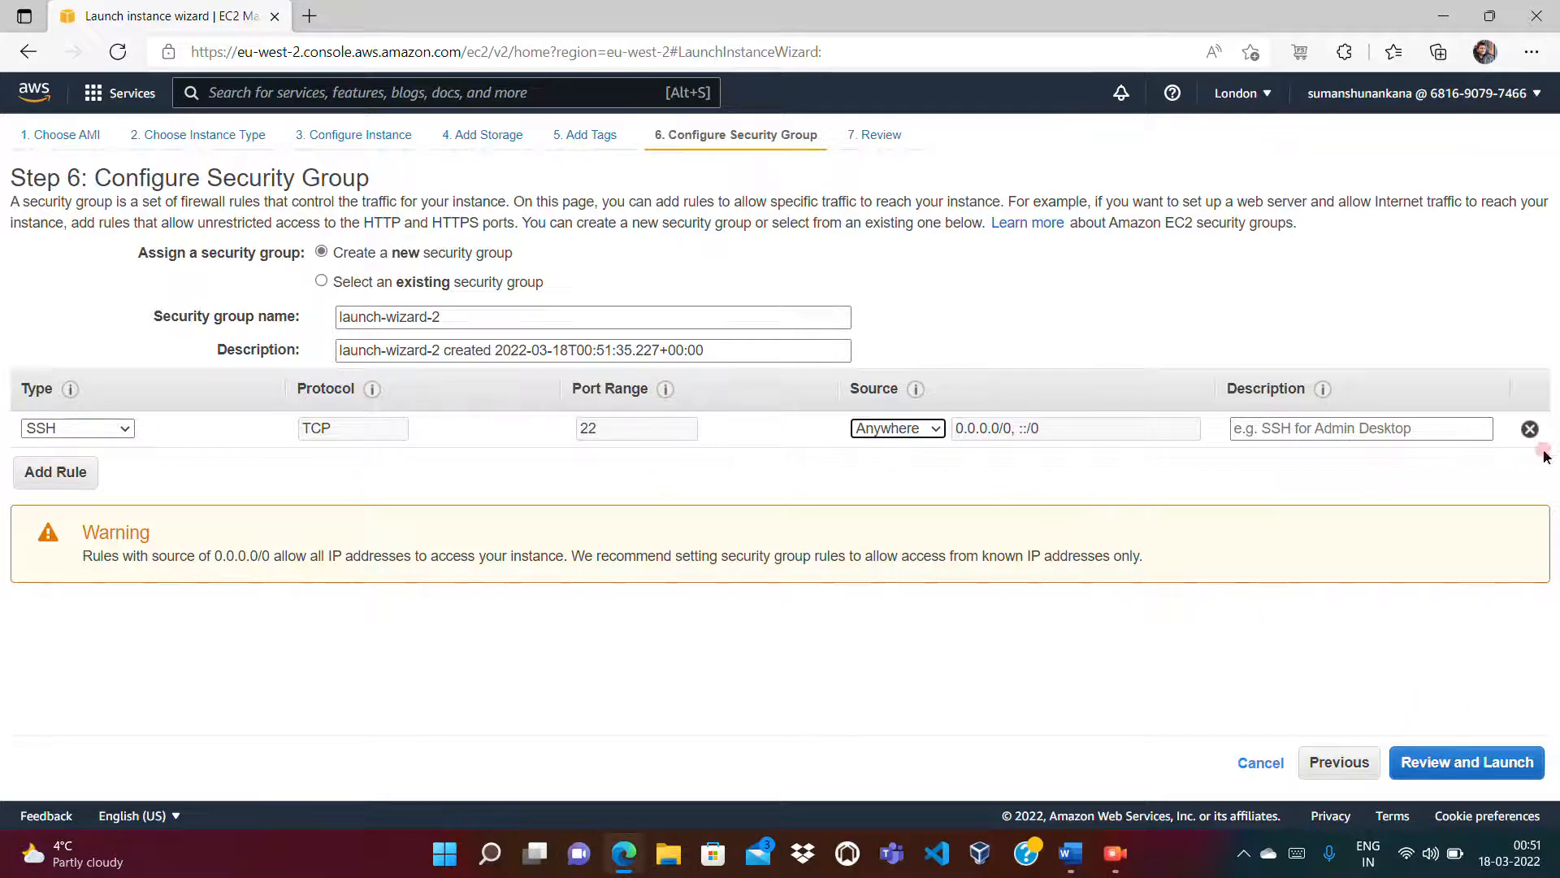
{"action": "left_click", "coordinate": [1435, 770]}
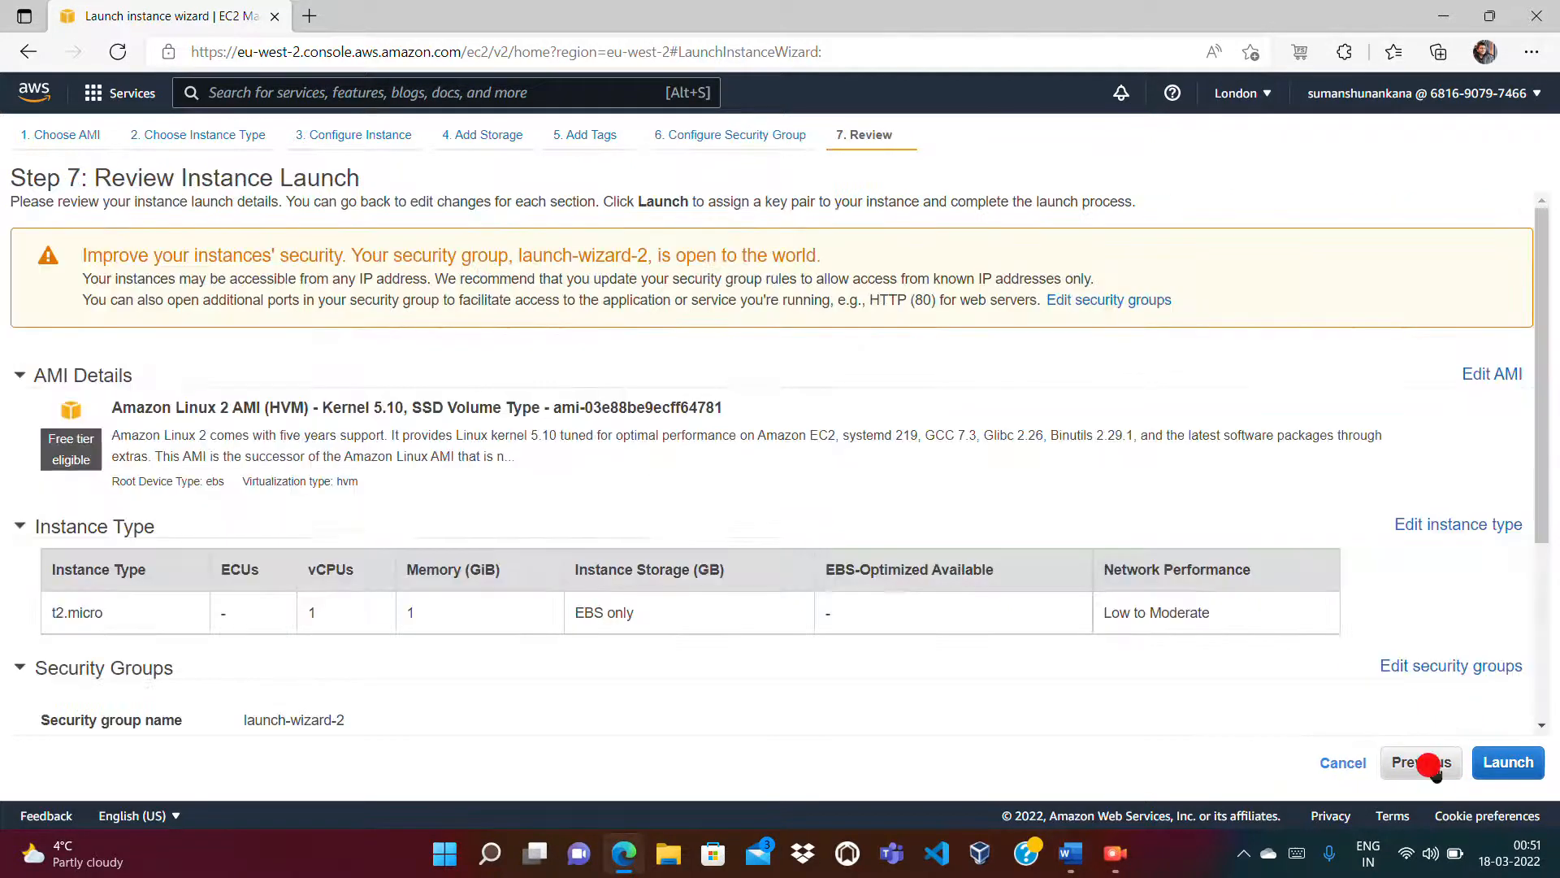
{"action": "left_click", "coordinate": [1494, 760]}
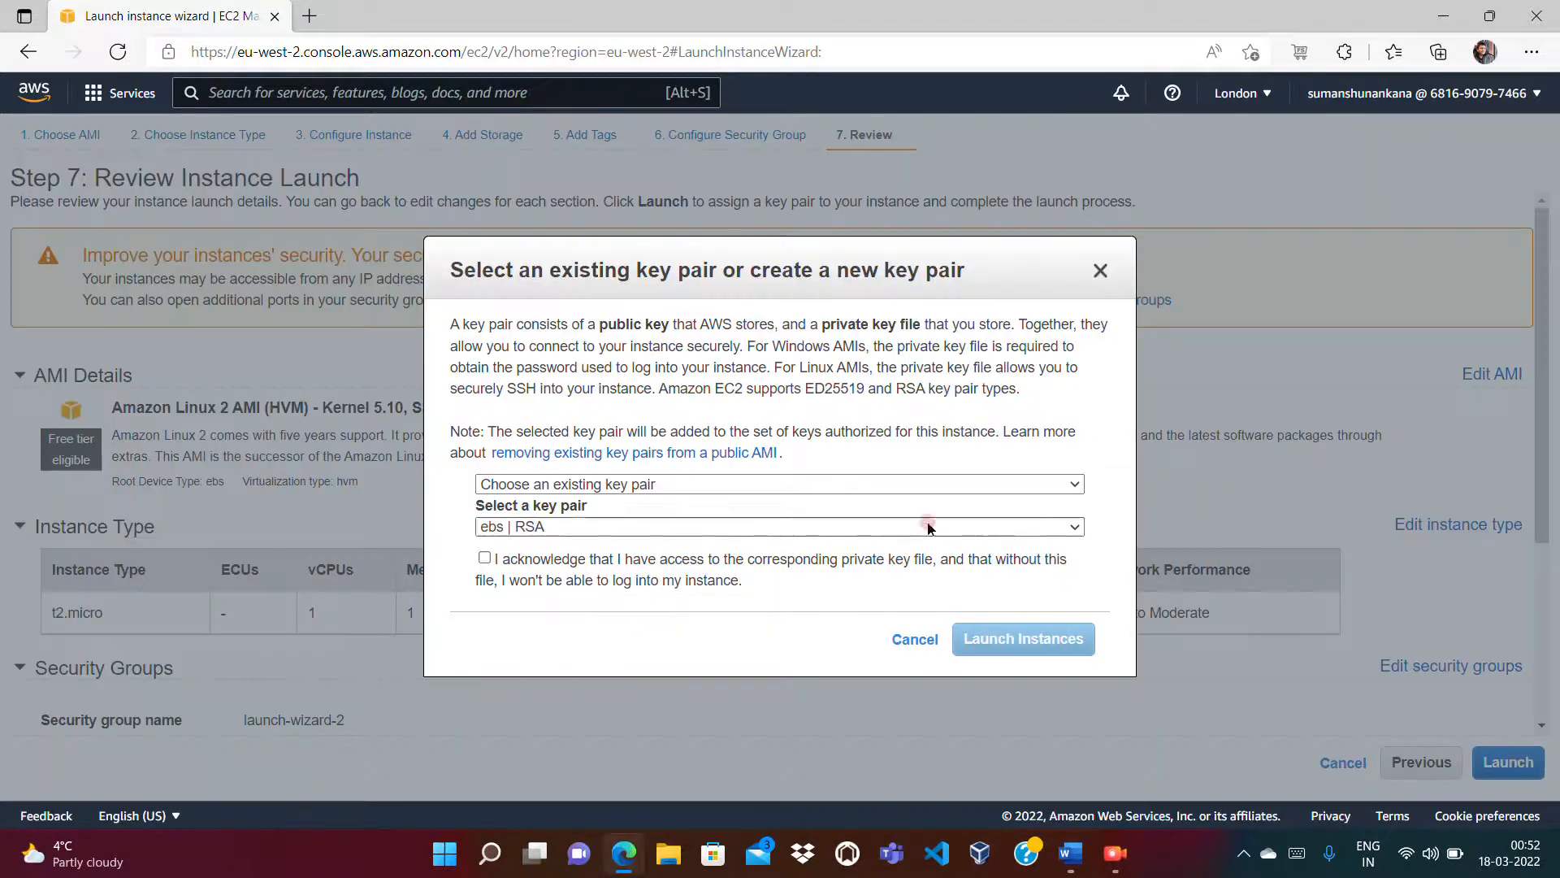
Step: Create and download a new key pair, first named ebs and then ebs1
{"action": "left_click", "coordinate": [817, 484]}
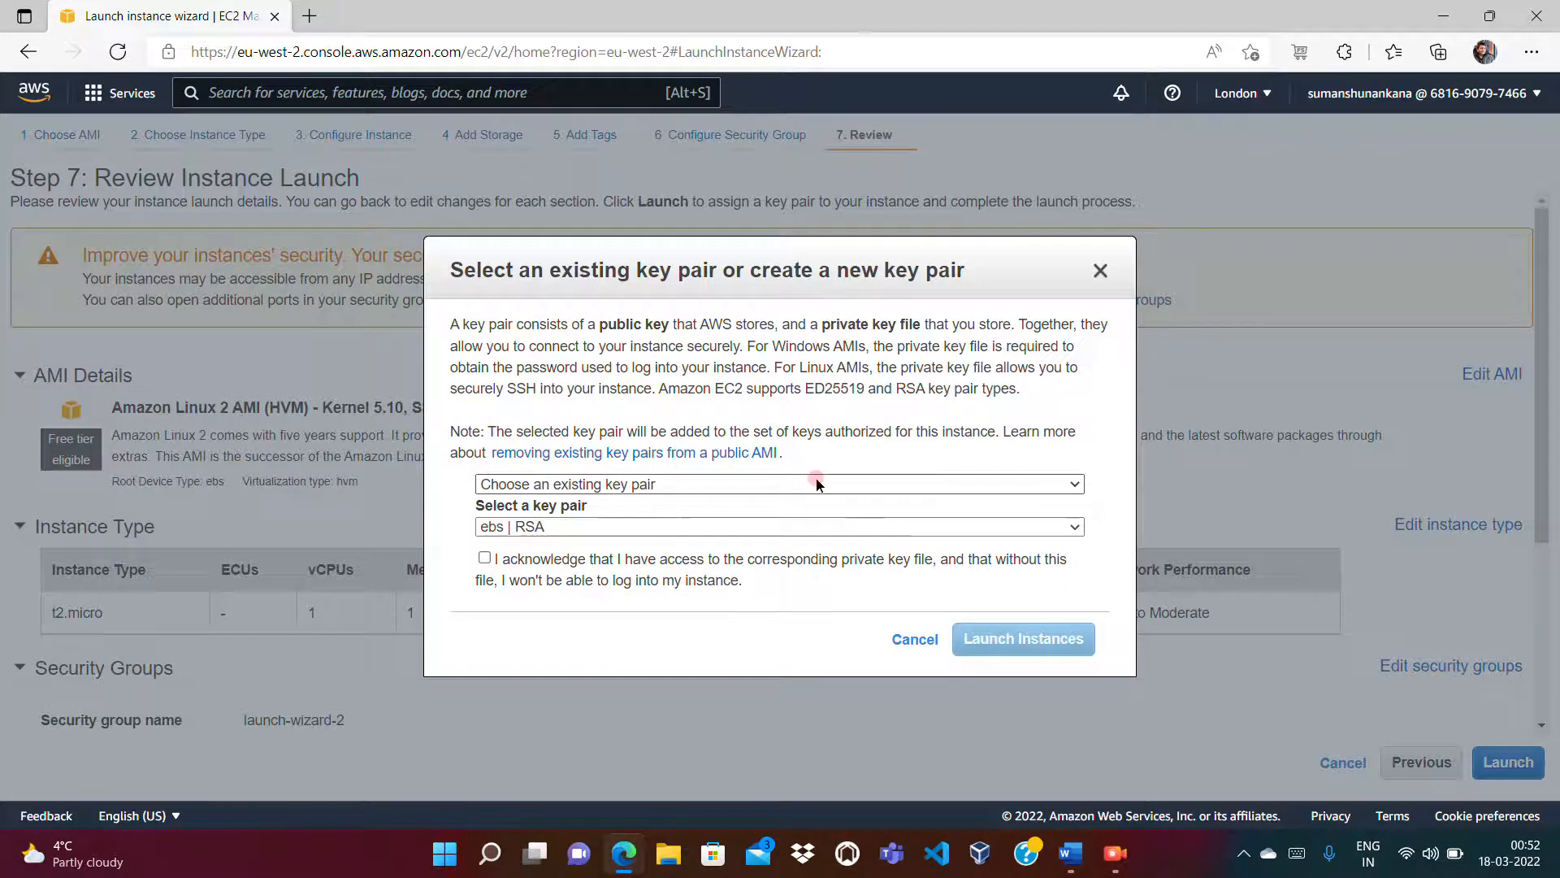
{"action": "left_click", "coordinate": [674, 520]}
{"action": "left_click", "coordinate": [518, 572]}
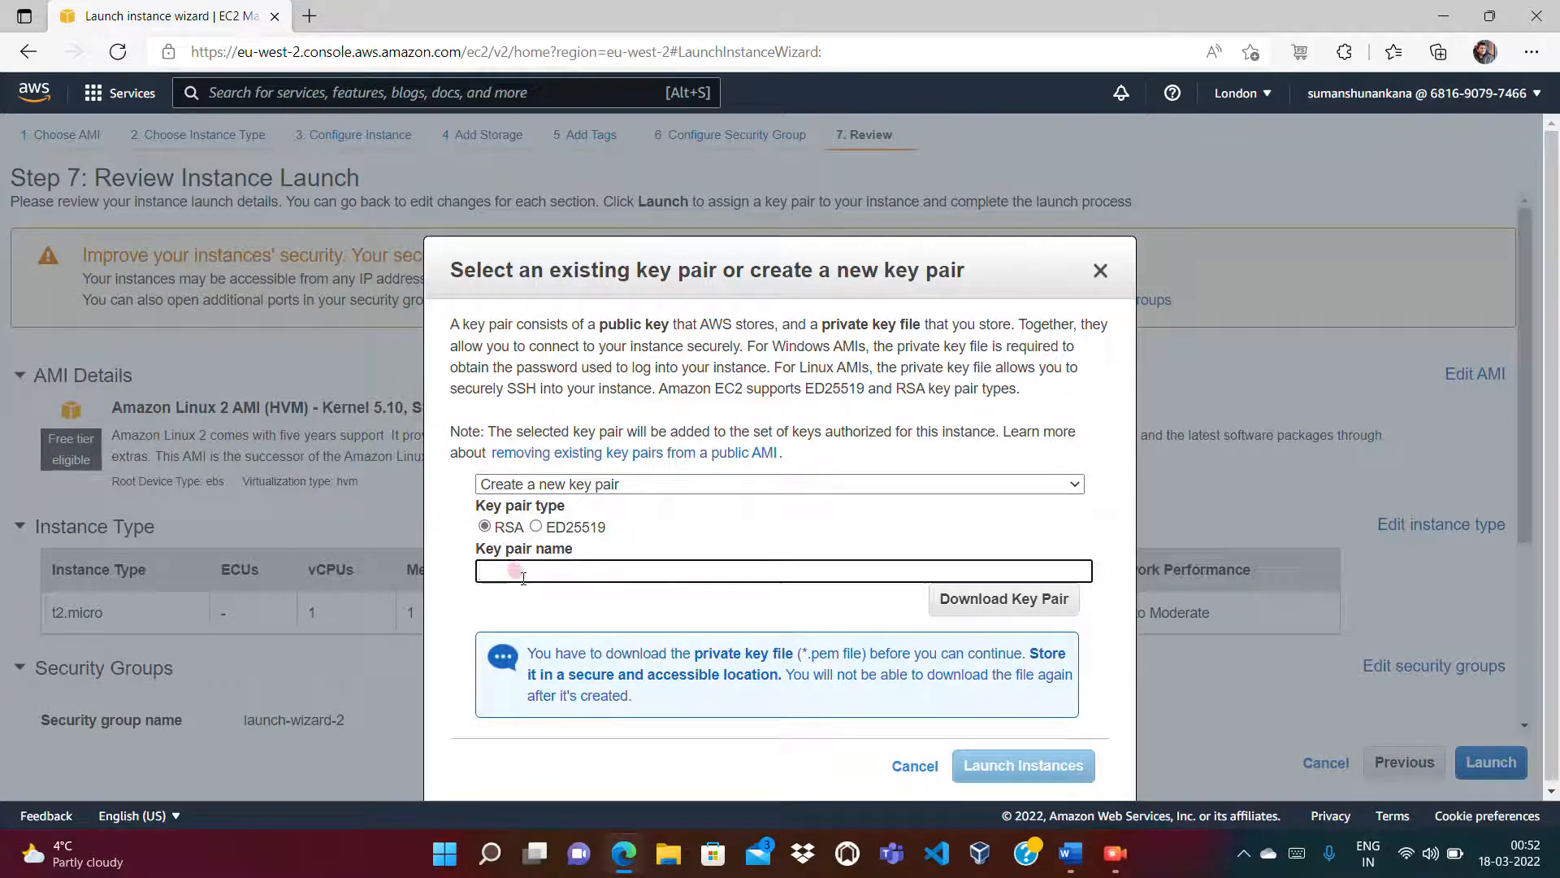
{"action": "type", "text": "ebs"}
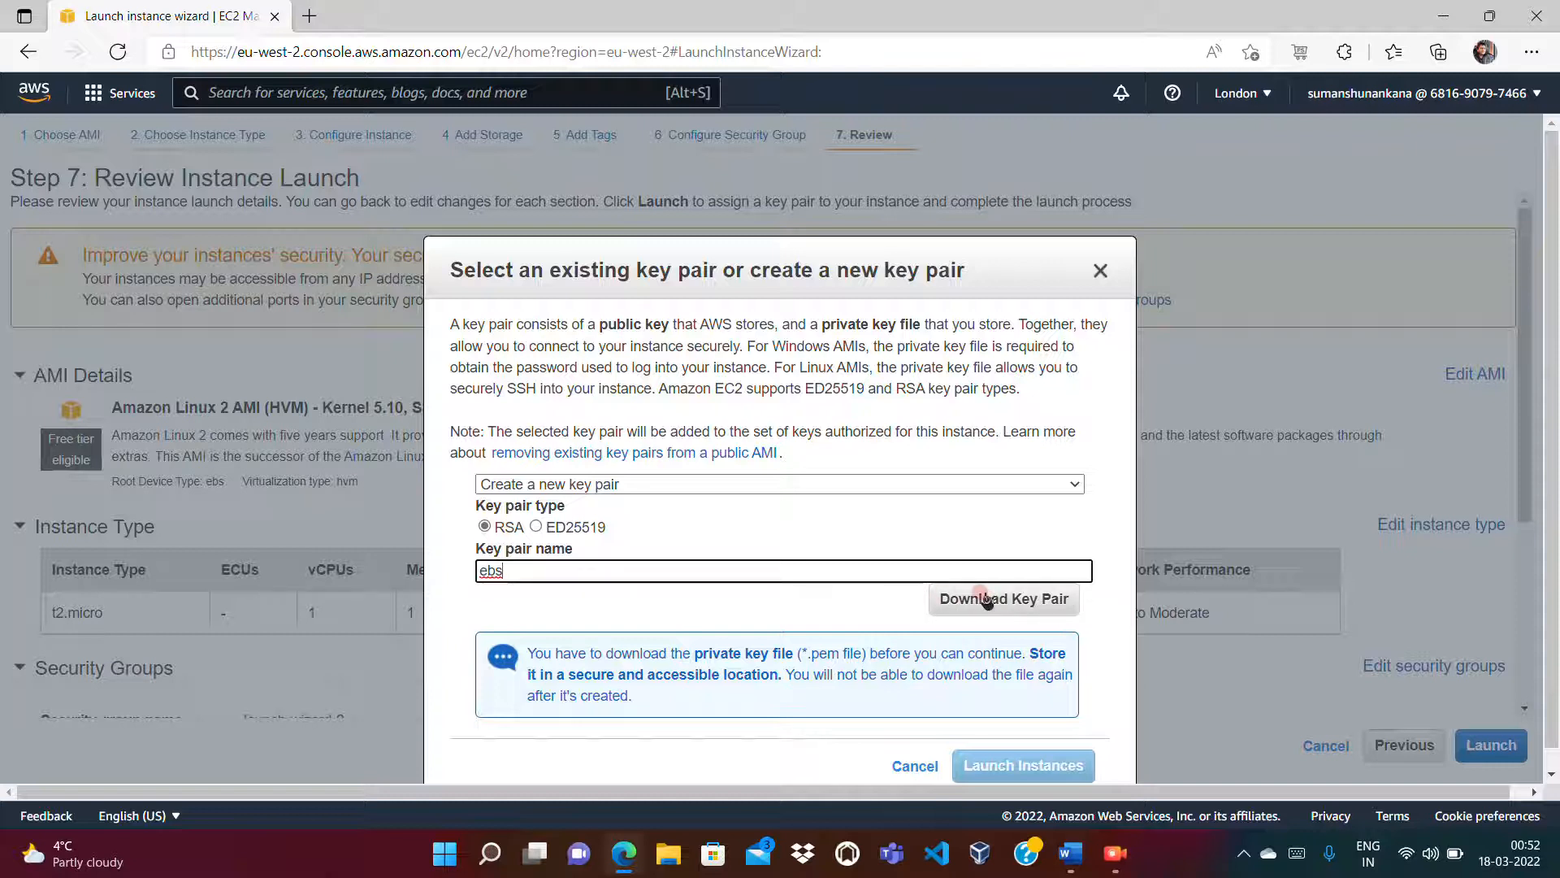
{"action": "left_click", "coordinate": [986, 601]}
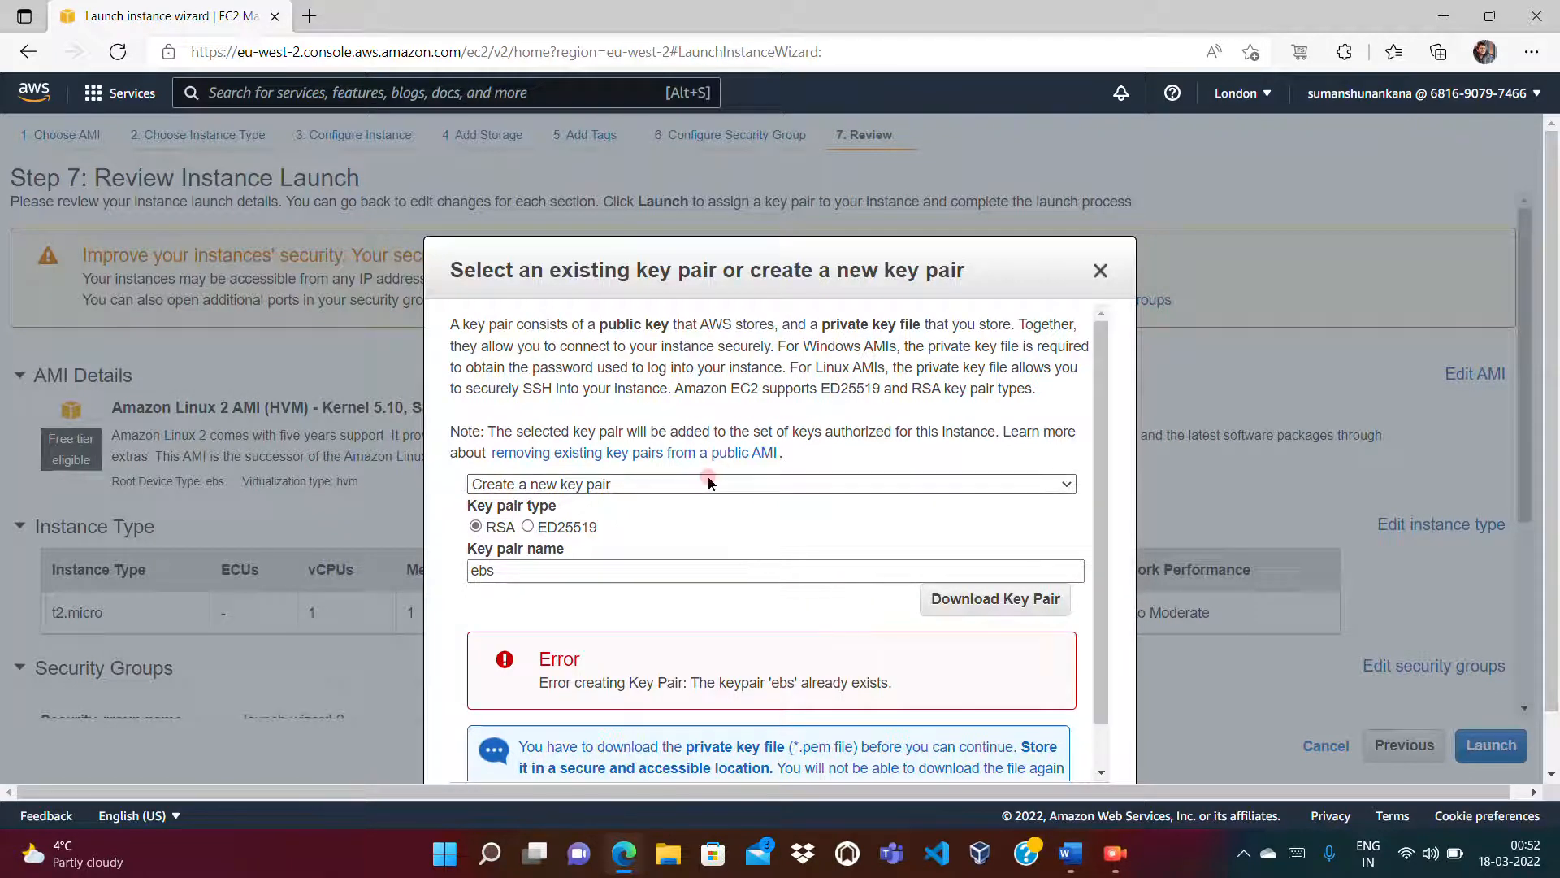
{"action": "left_click", "coordinate": [668, 568]}
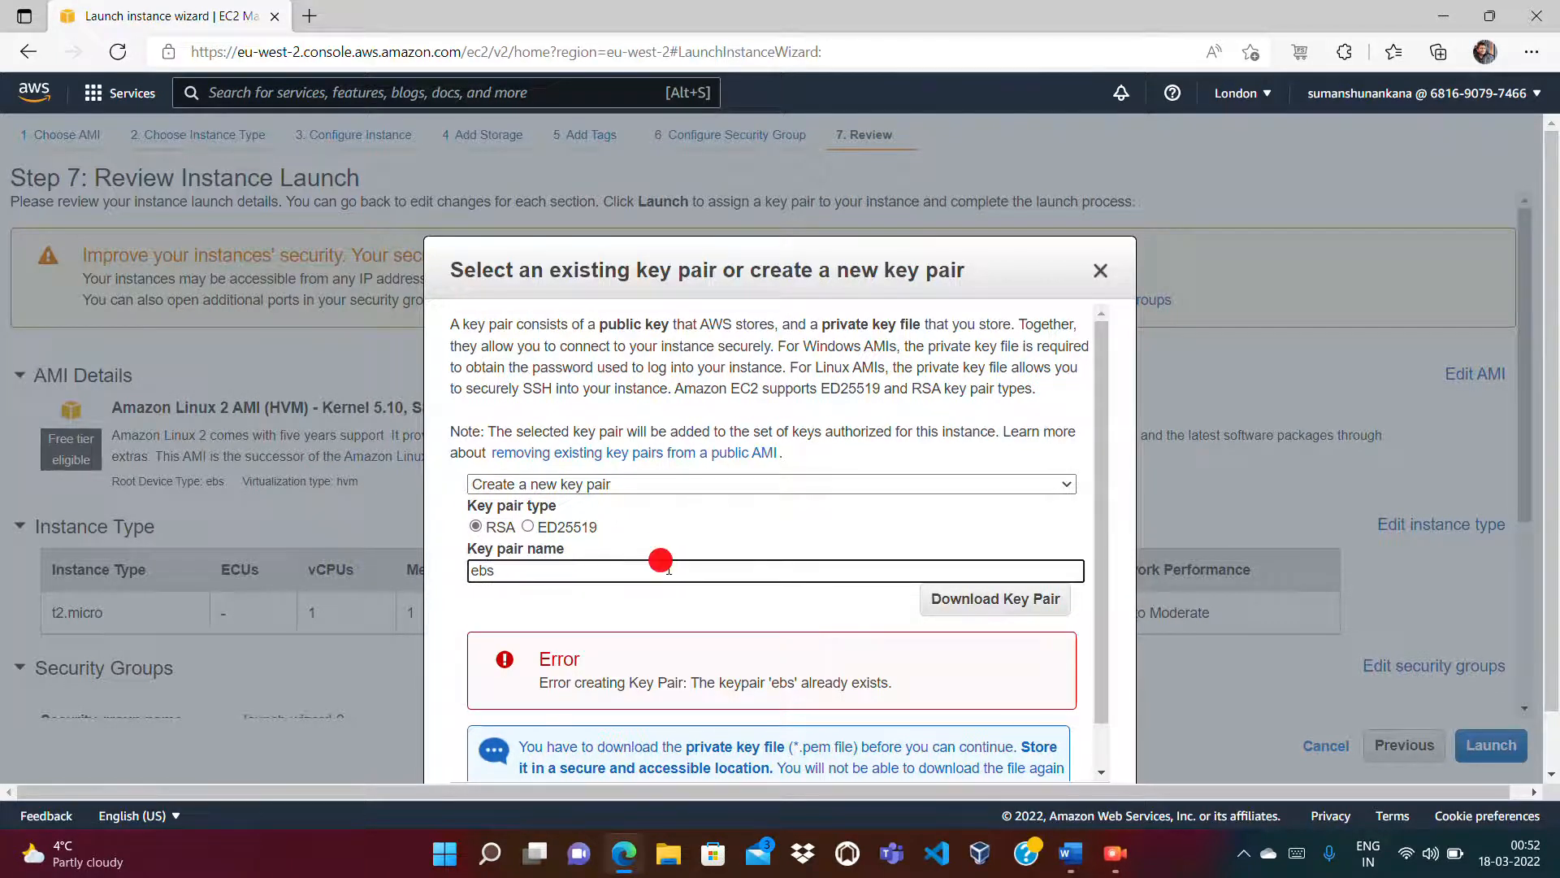
{"action": "type", "text": "1"}
{"action": "left_click", "coordinate": [963, 603]}
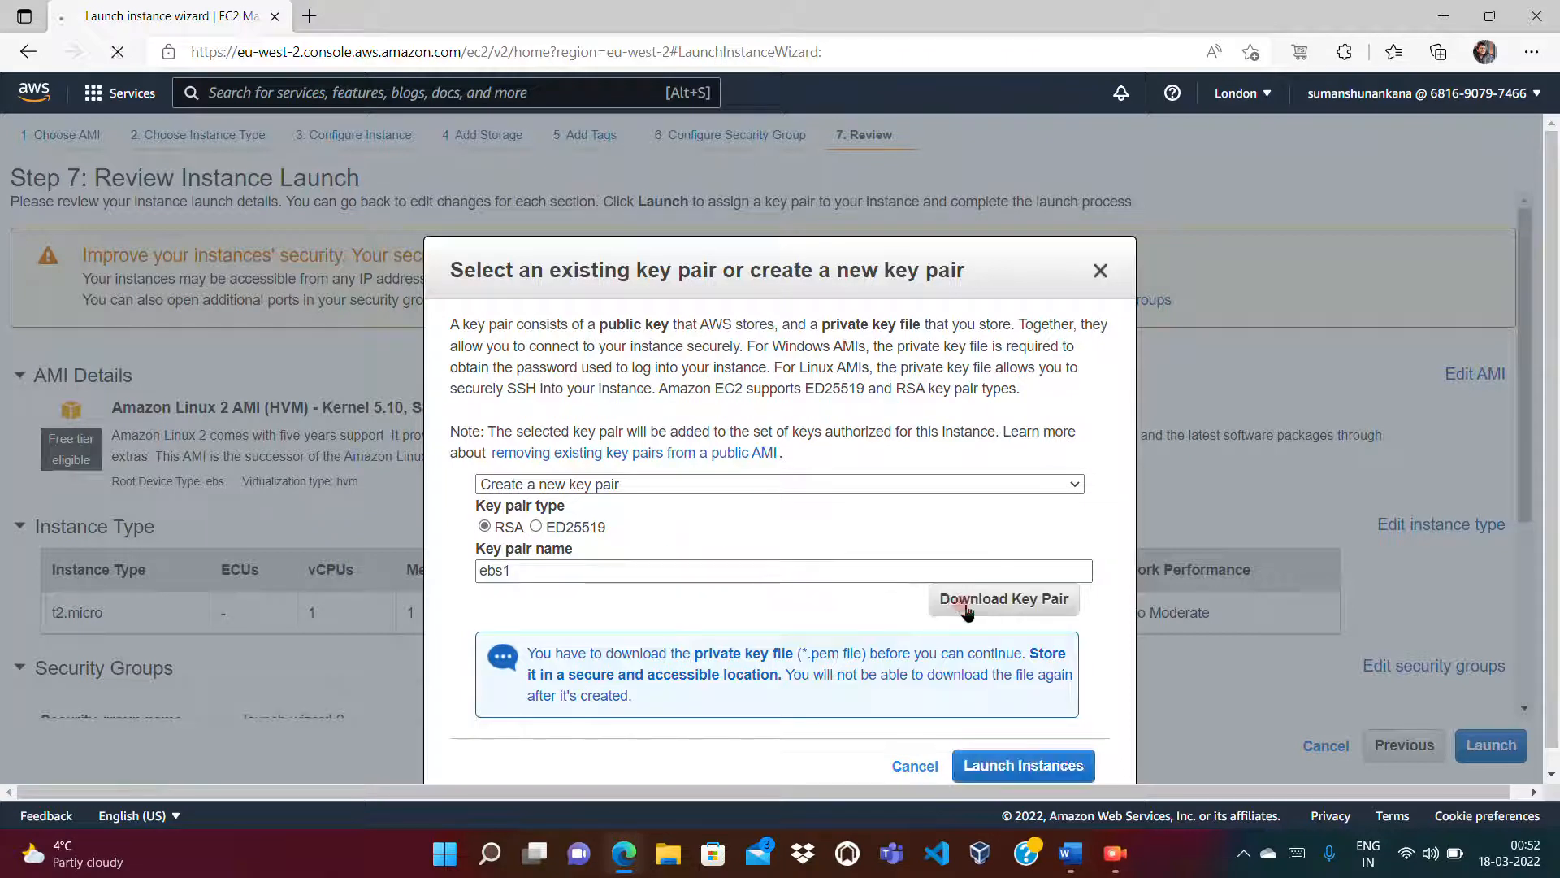
{"action": "left_click", "coordinate": [1025, 271]}
{"action": "left_click", "coordinate": [1093, 270]}
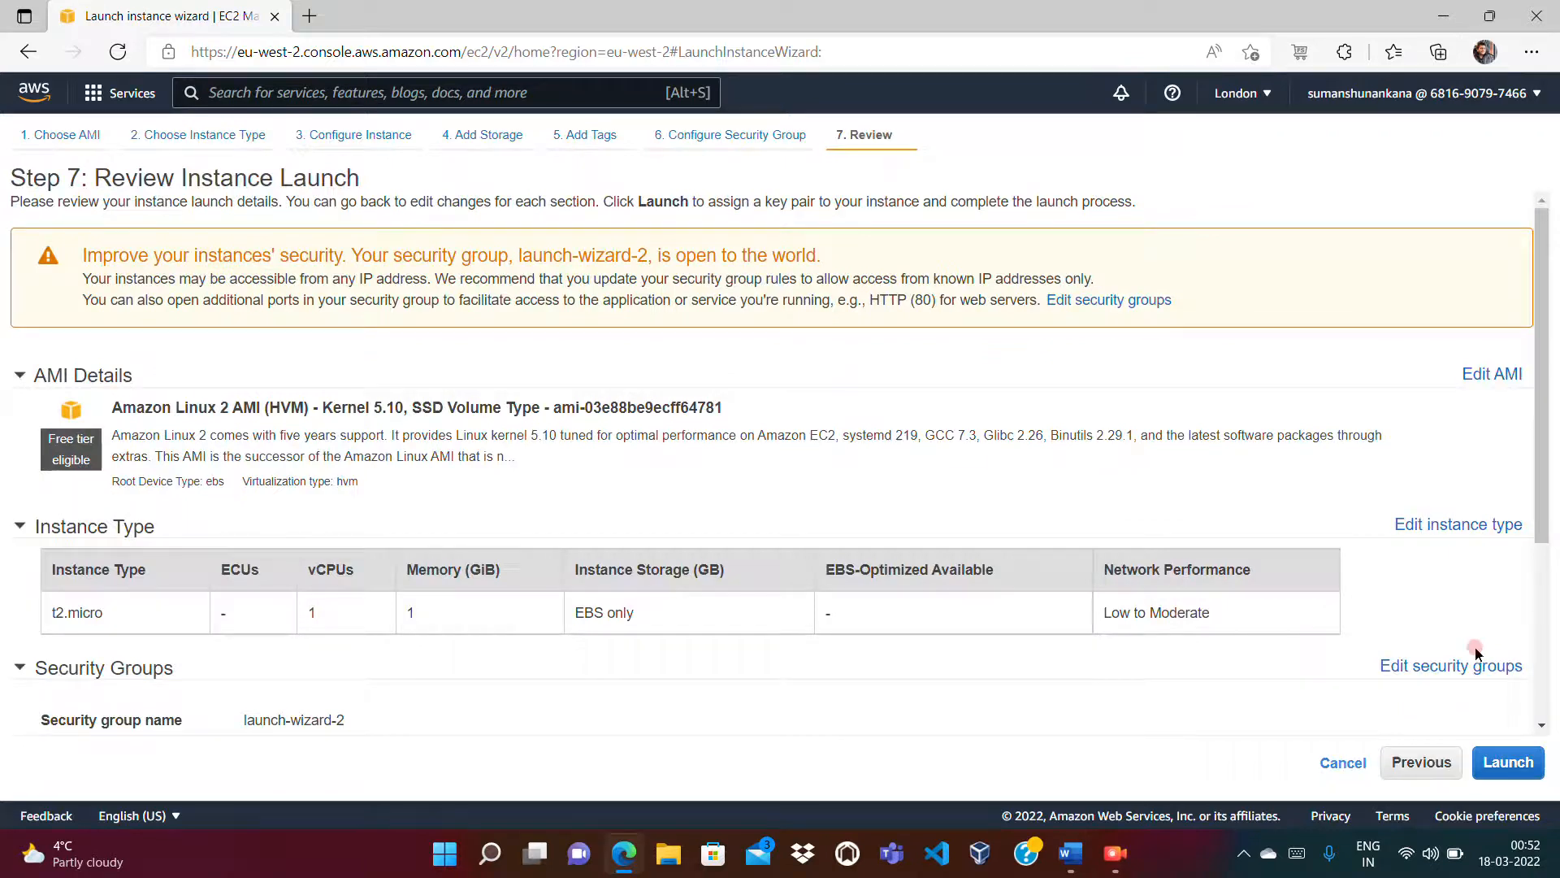
Step: Restart the launch, create and download key pair ebs2, and launch the instance
{"action": "left_click", "coordinate": [1504, 760]}
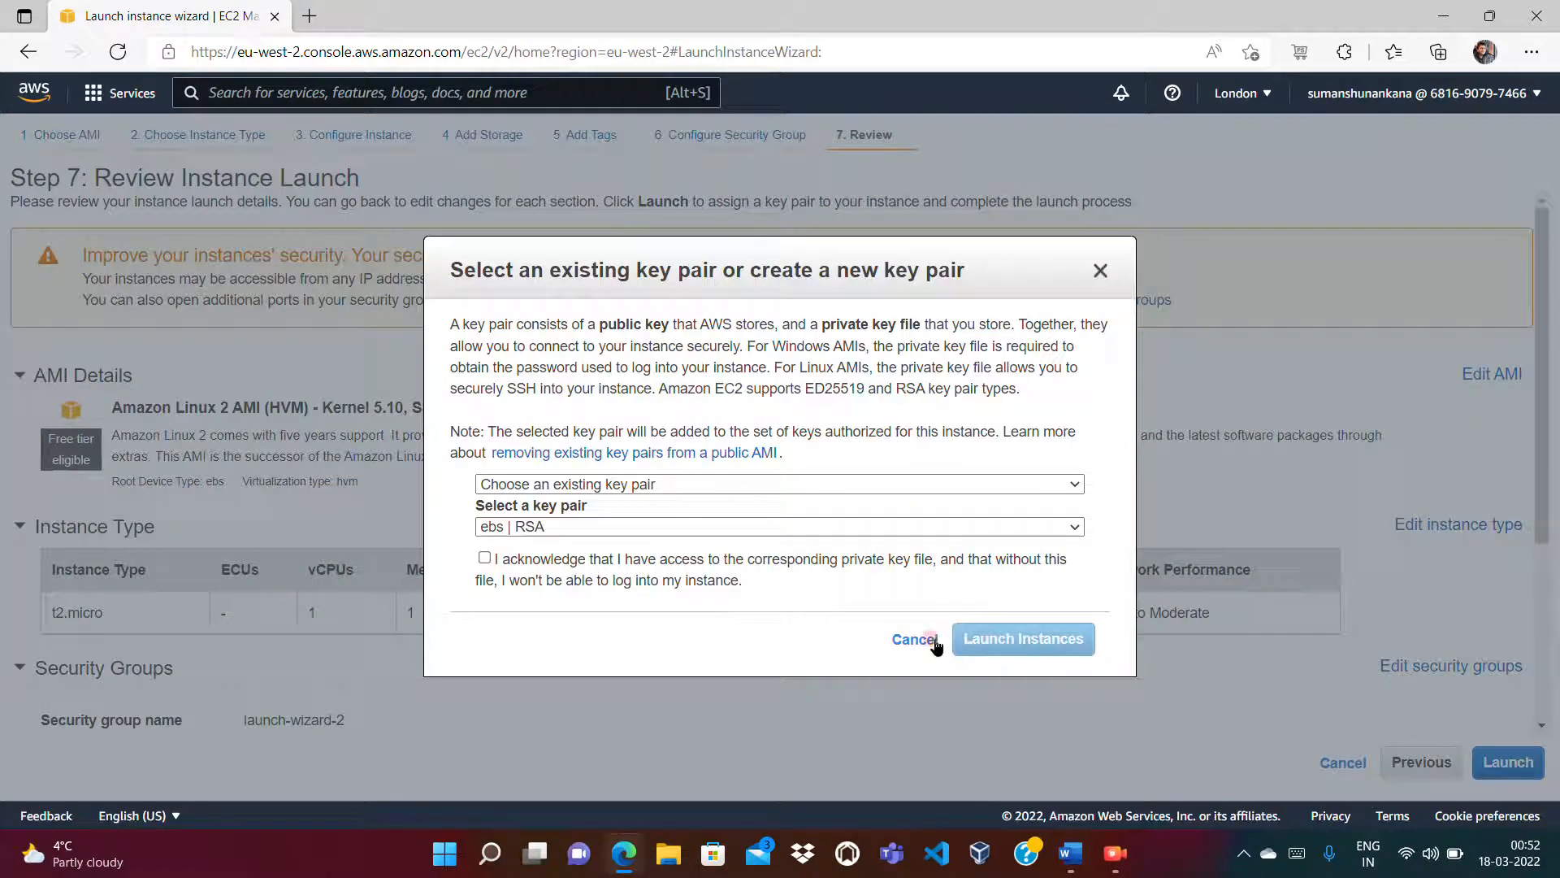
{"action": "left_click", "coordinate": [685, 484]}
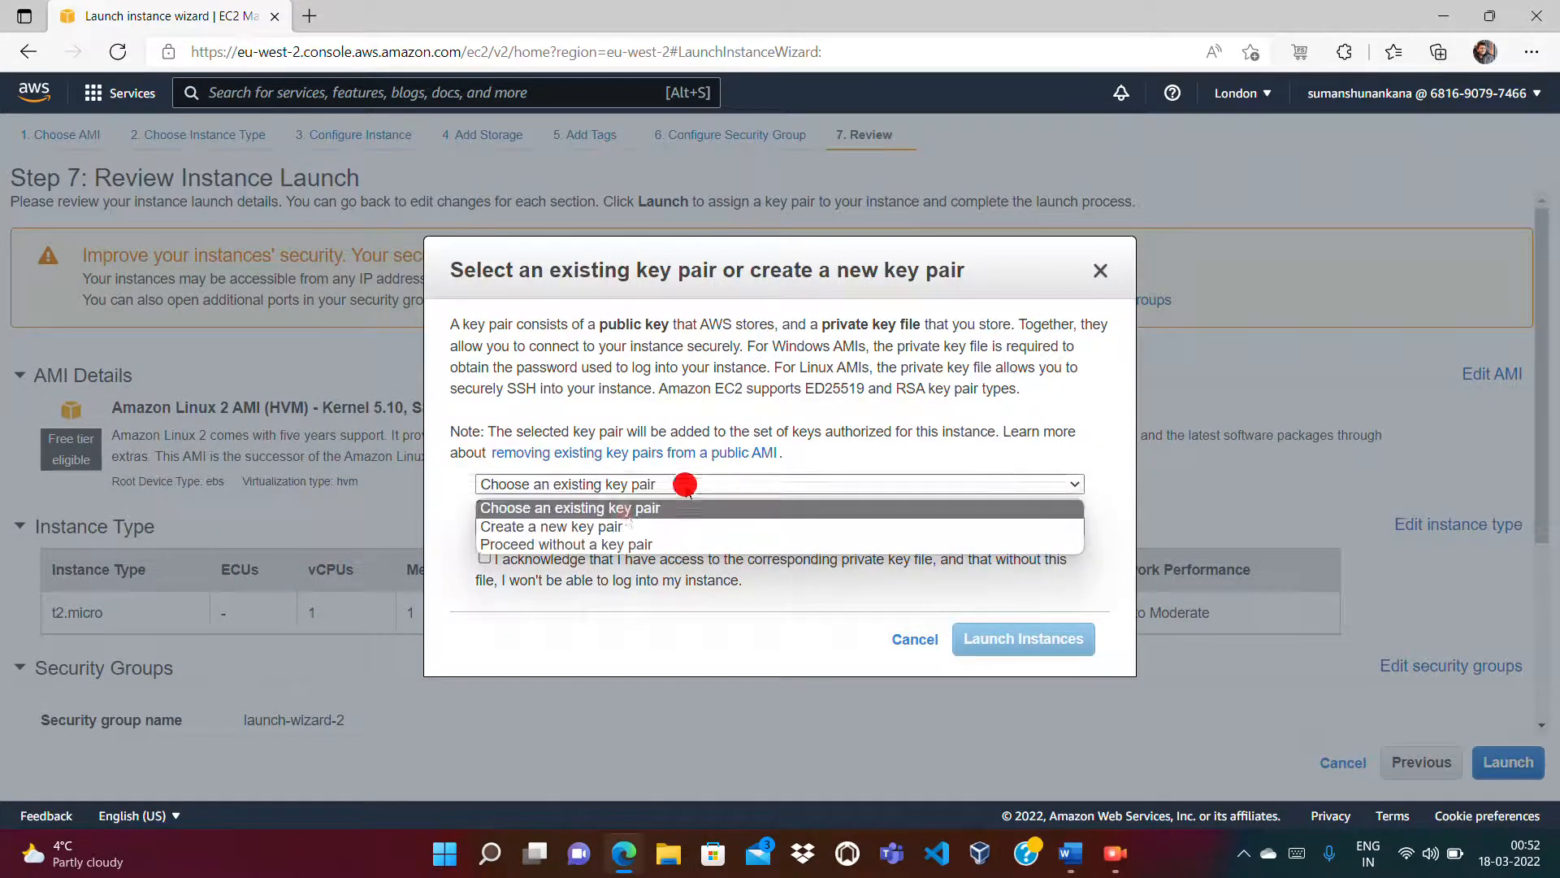
{"action": "left_click", "coordinate": [621, 526]}
{"action": "left_click", "coordinate": [531, 570]}
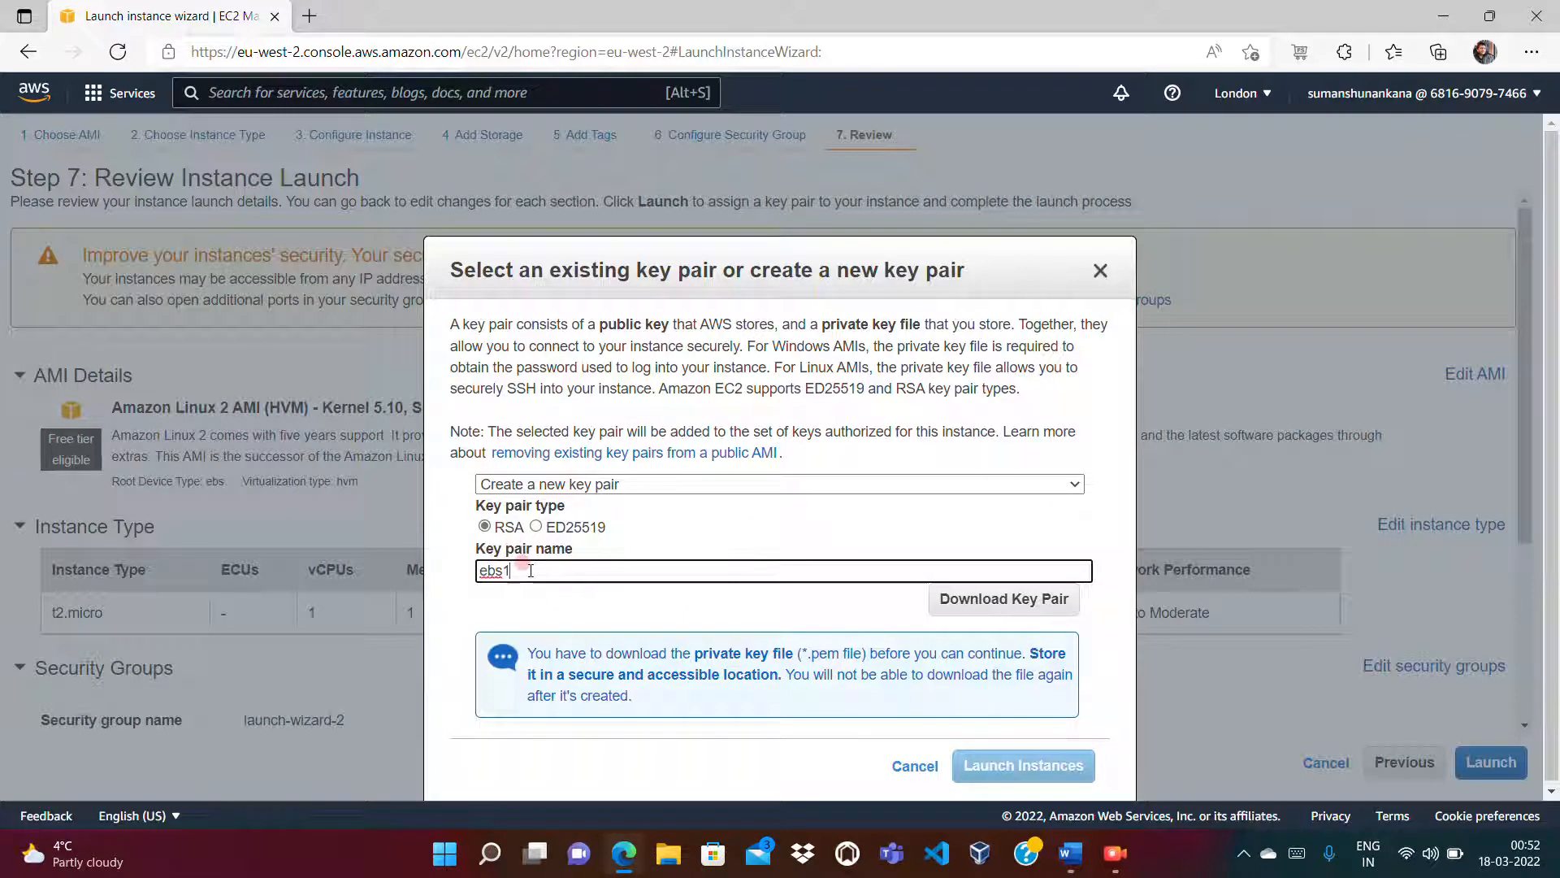
{"action": "key", "text": "BackSpace"}
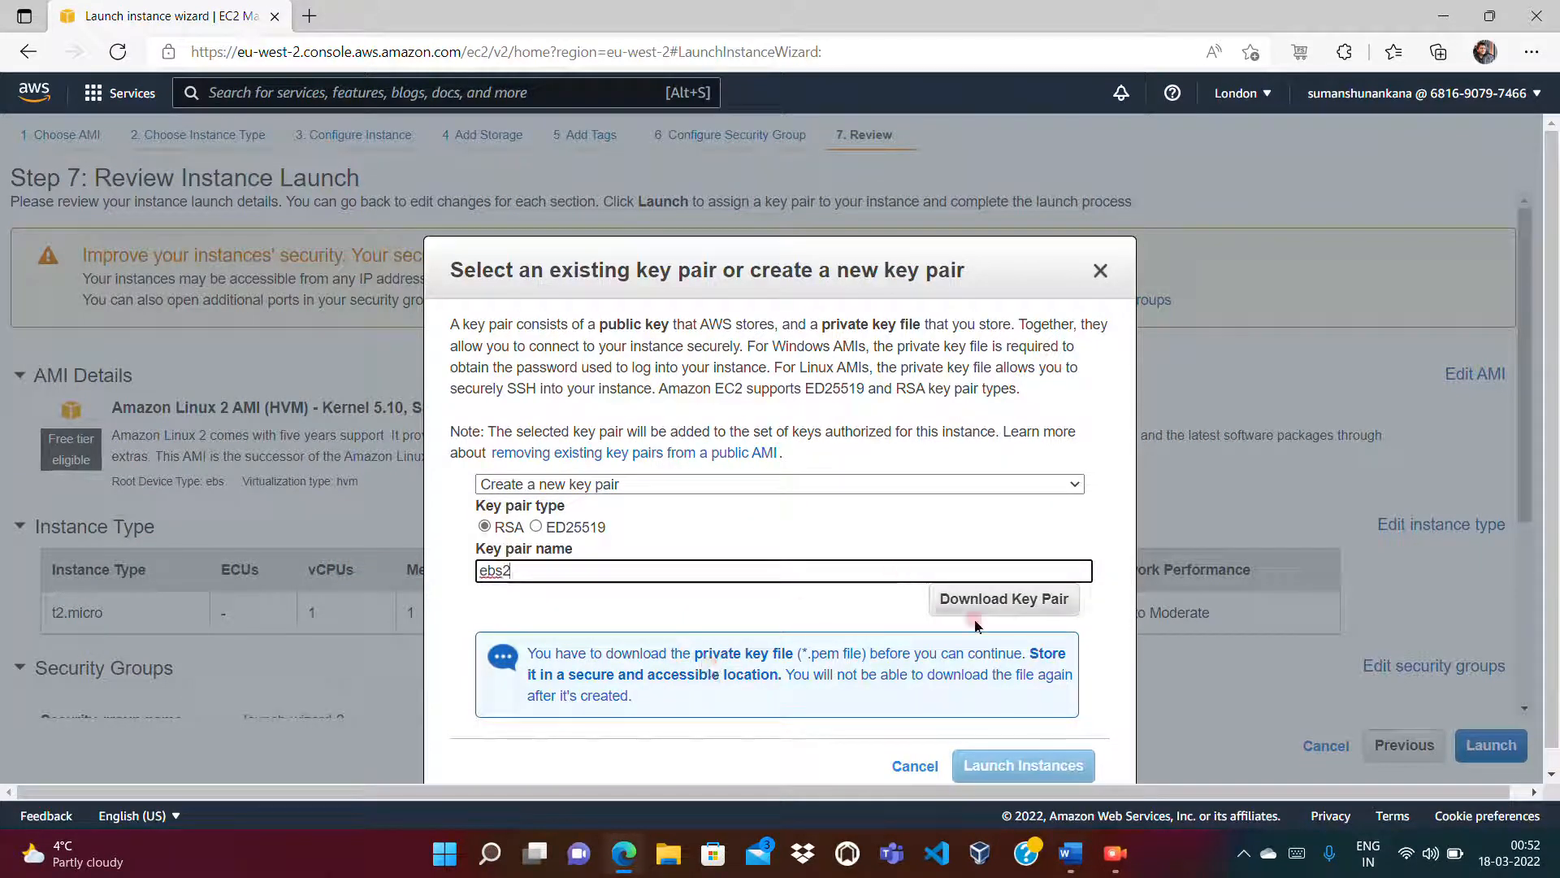
{"action": "left_click", "coordinate": [1015, 600]}
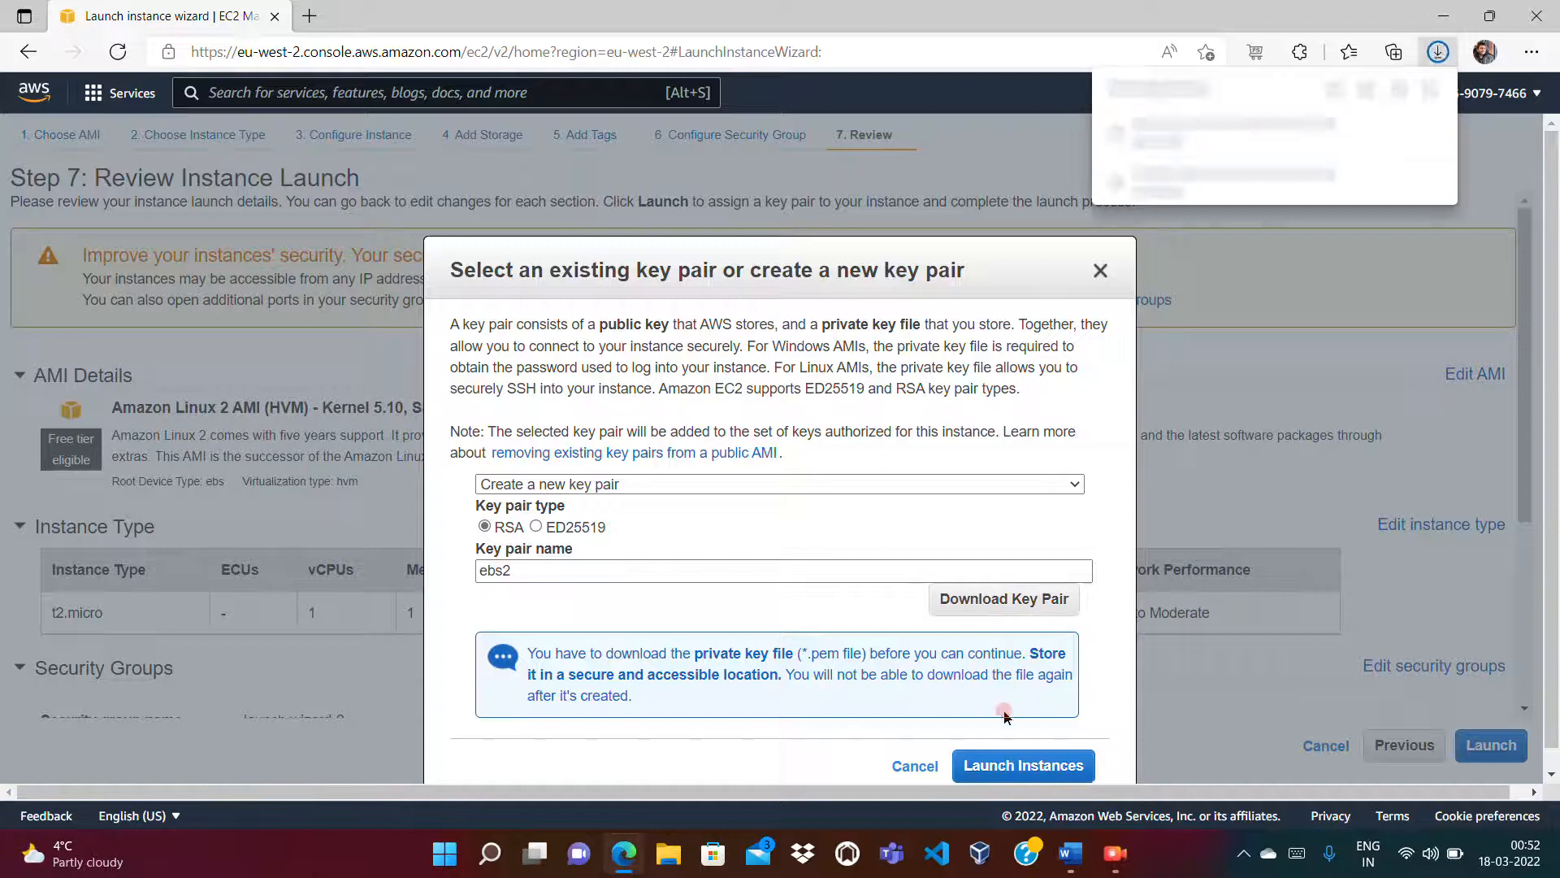
{"action": "left_click", "coordinate": [1001, 765]}
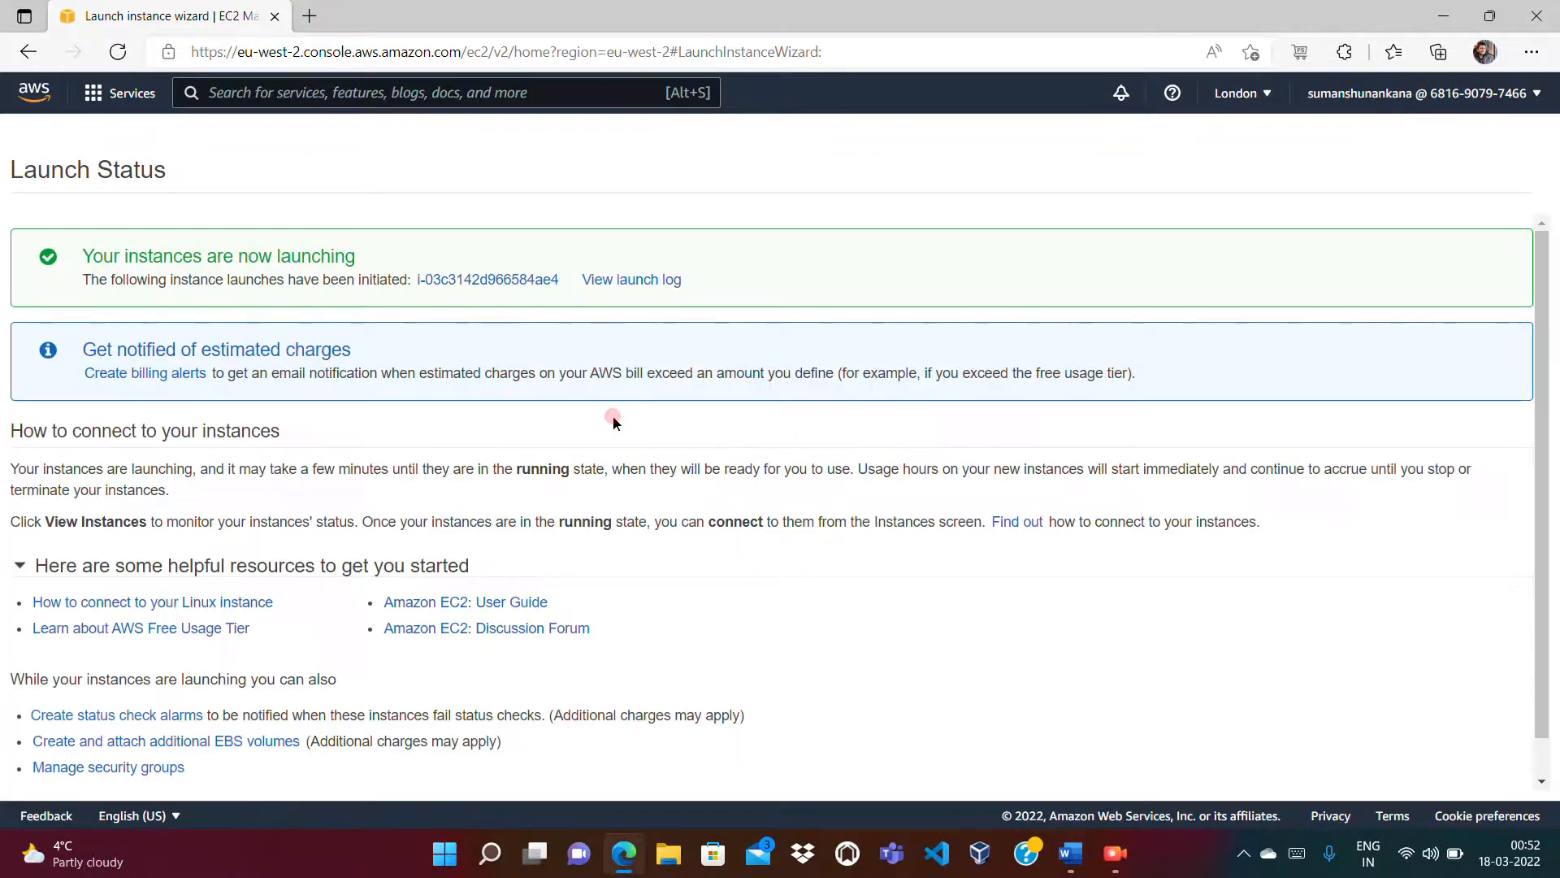
Step: Open the new instance, clear the ID filter, and refresh to list all instances
{"action": "left_click", "coordinate": [521, 275]}
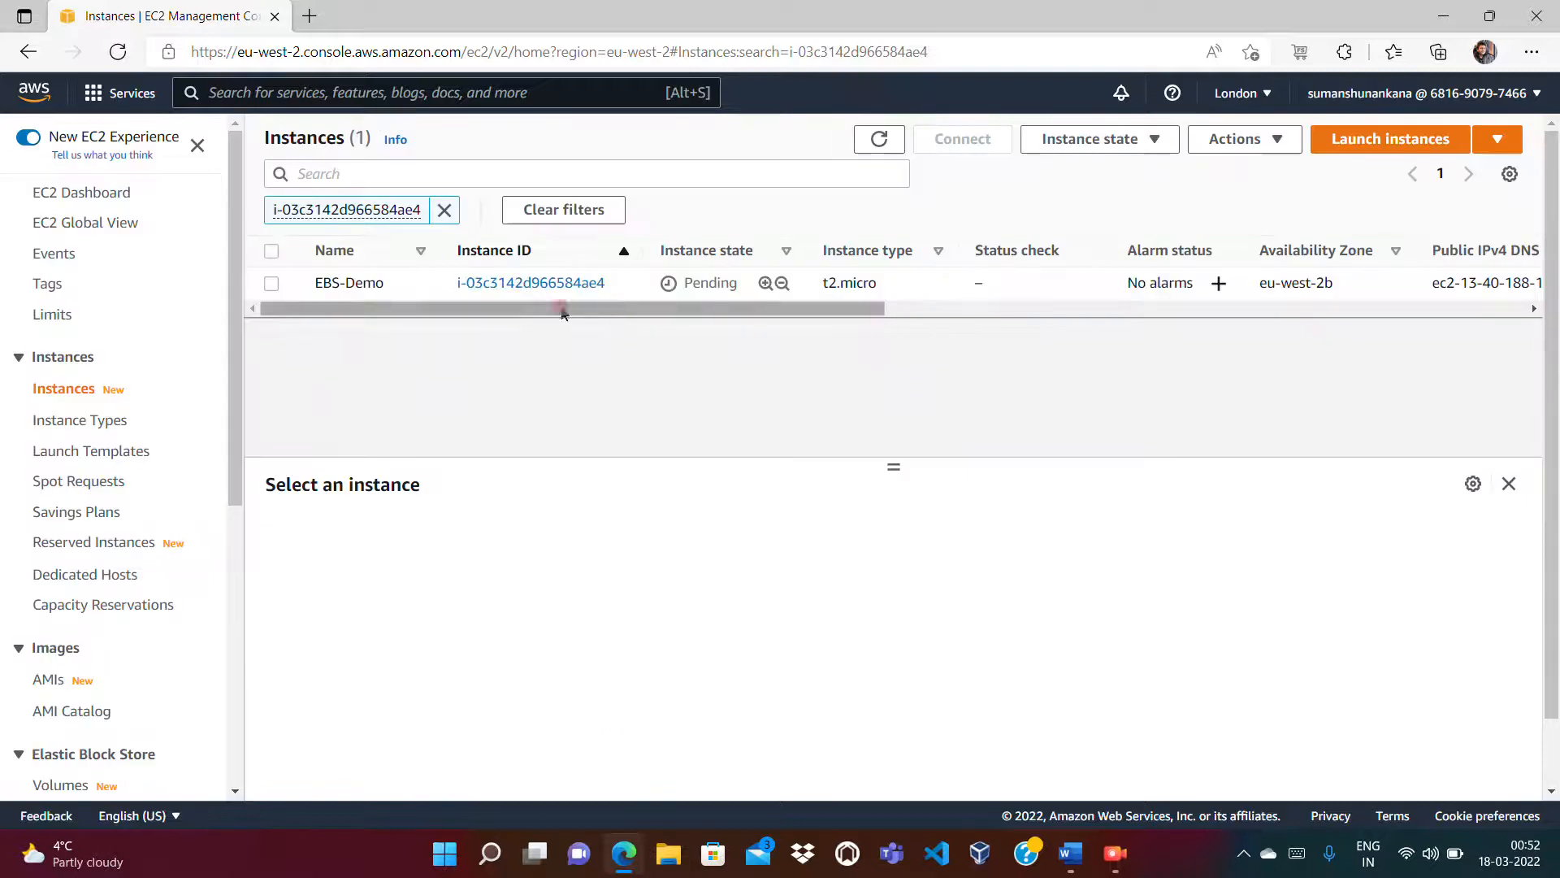
{"action": "left_click", "coordinate": [447, 211]}
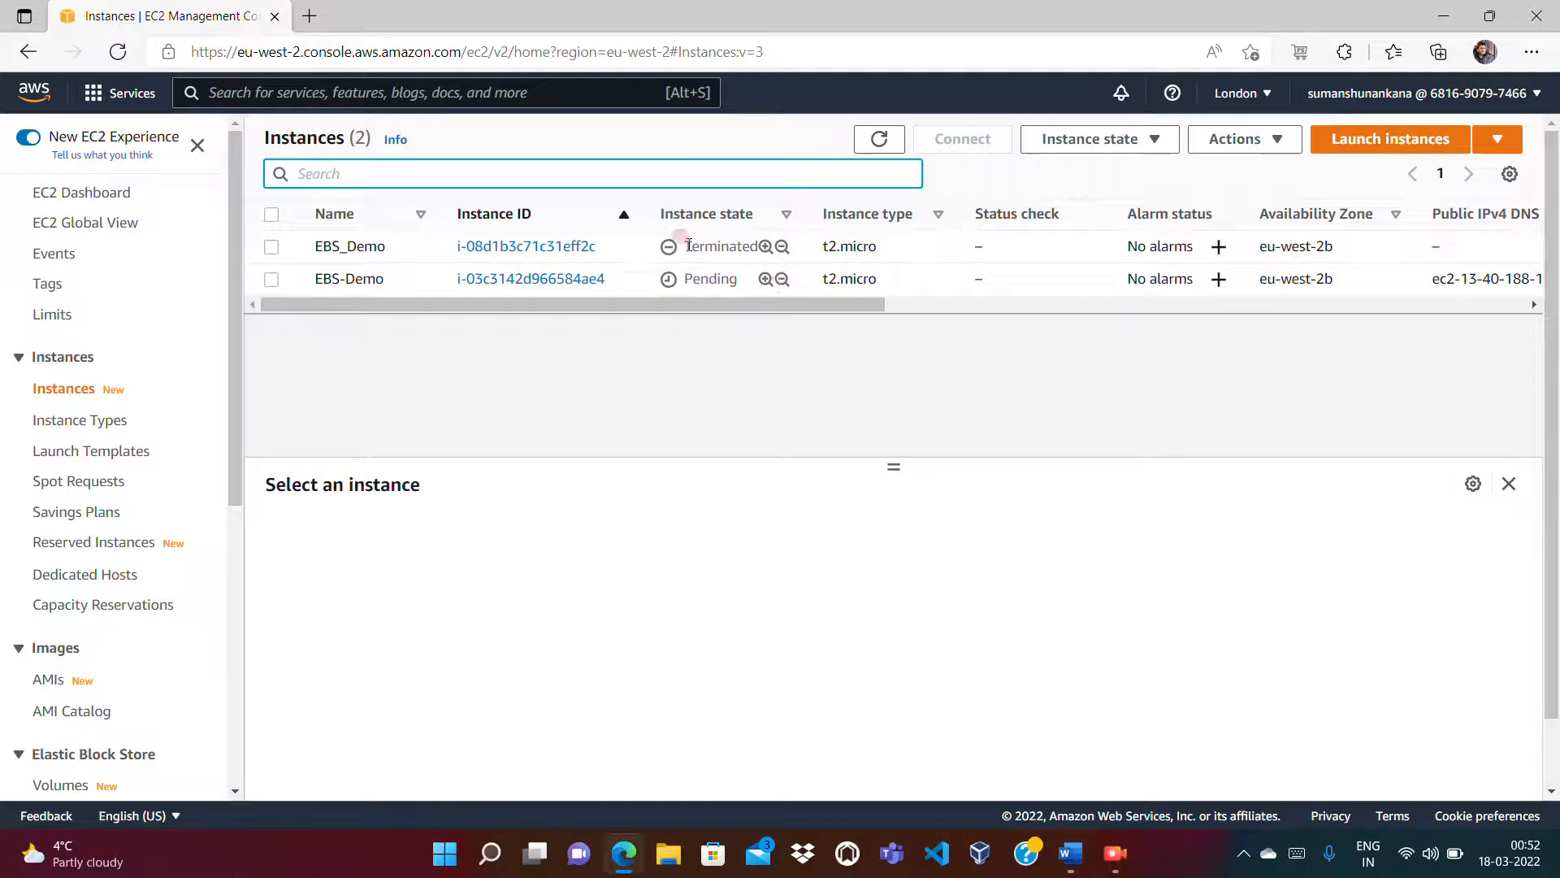
{"action": "left_click_drag", "start_coordinate": [685, 284], "coordinate": [786, 298]}
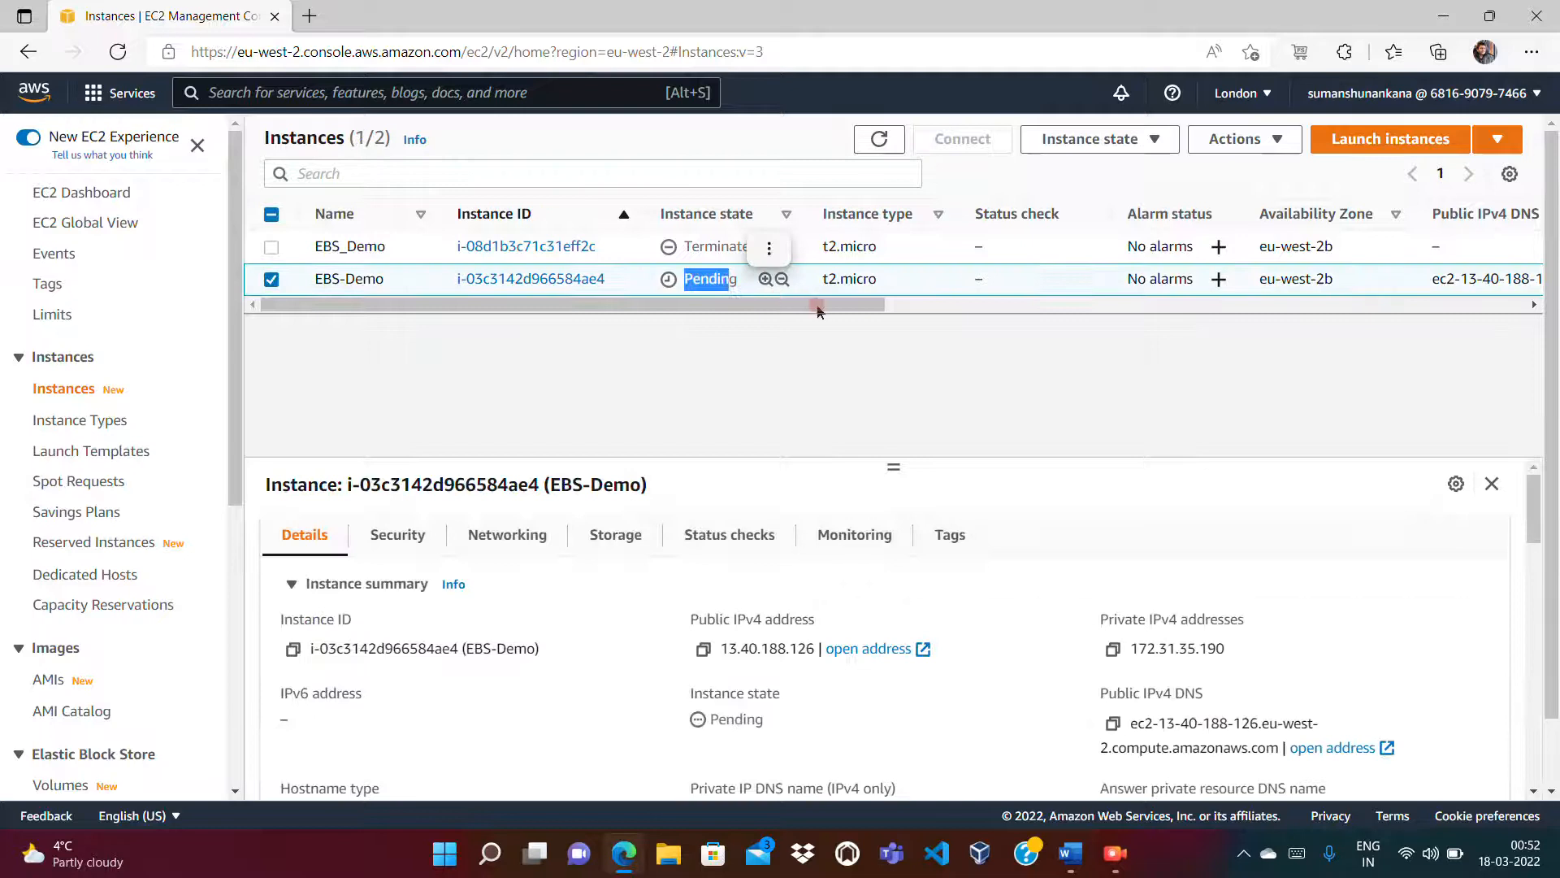
{"action": "left_click", "coordinate": [880, 139]}
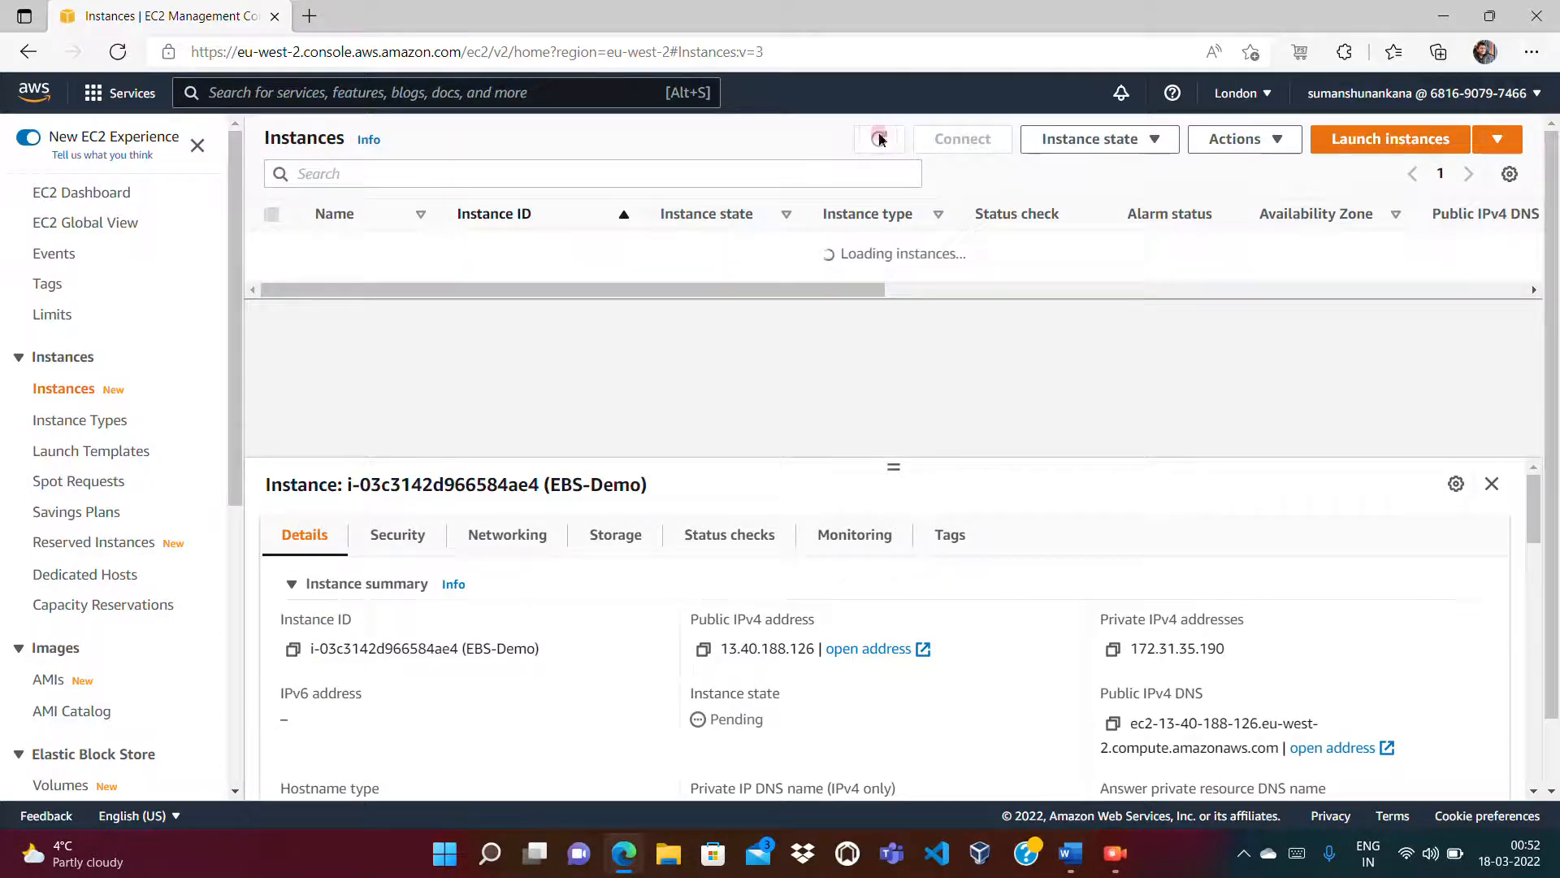
{"action": "left_click_drag", "start_coordinate": [1241, 282], "coordinate": [1353, 277]}
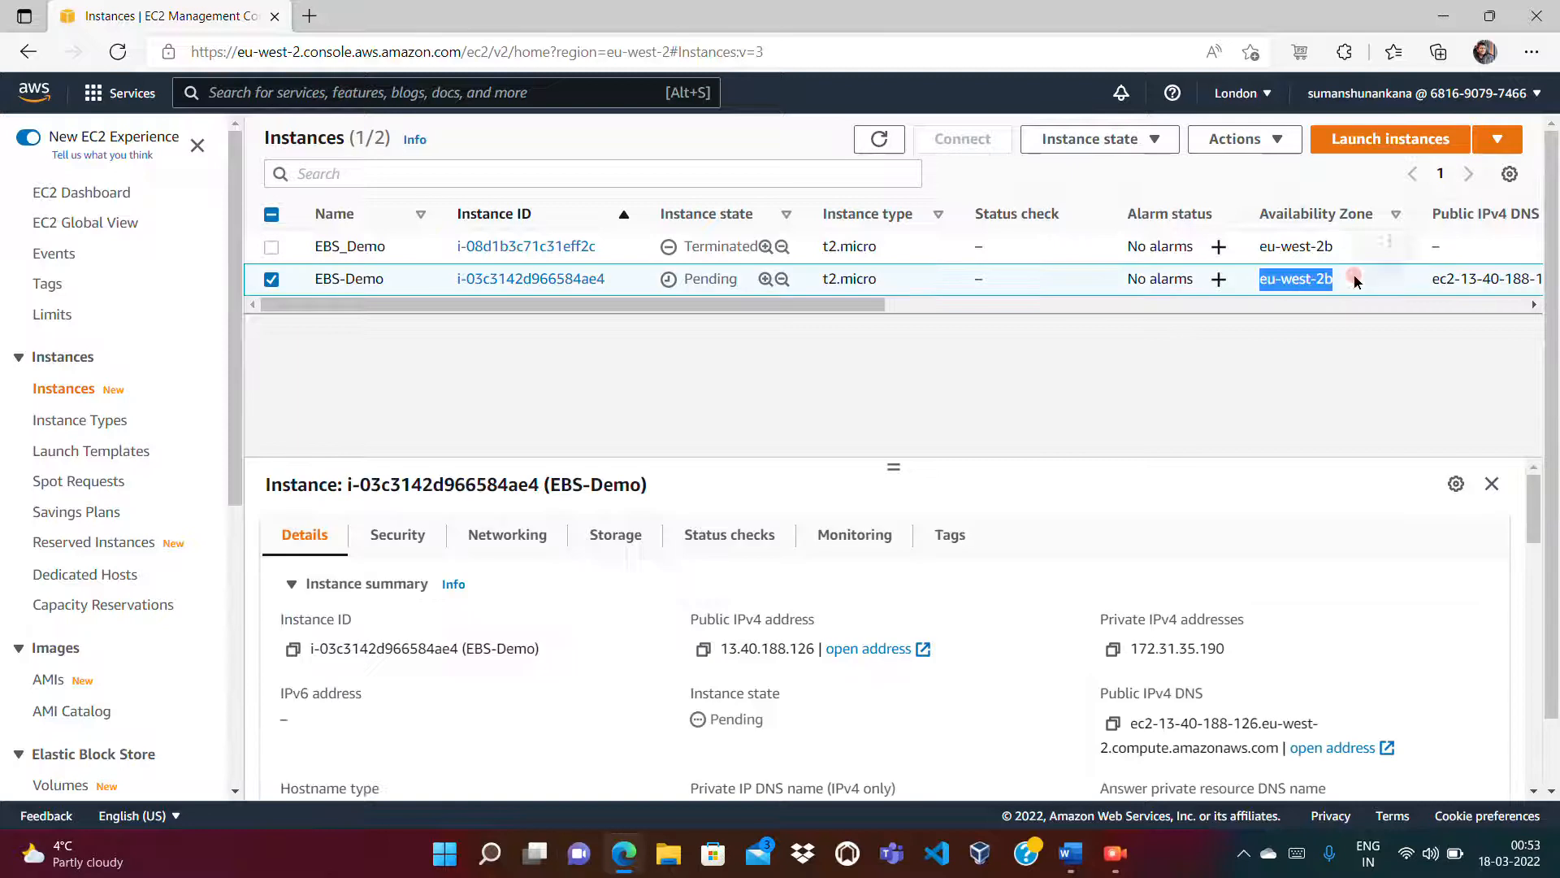
{"action": "left_click", "coordinate": [1266, 323]}
Step: Check that the region menu stays on London (eu-west-2)
{"action": "left_click", "coordinate": [1248, 90]}
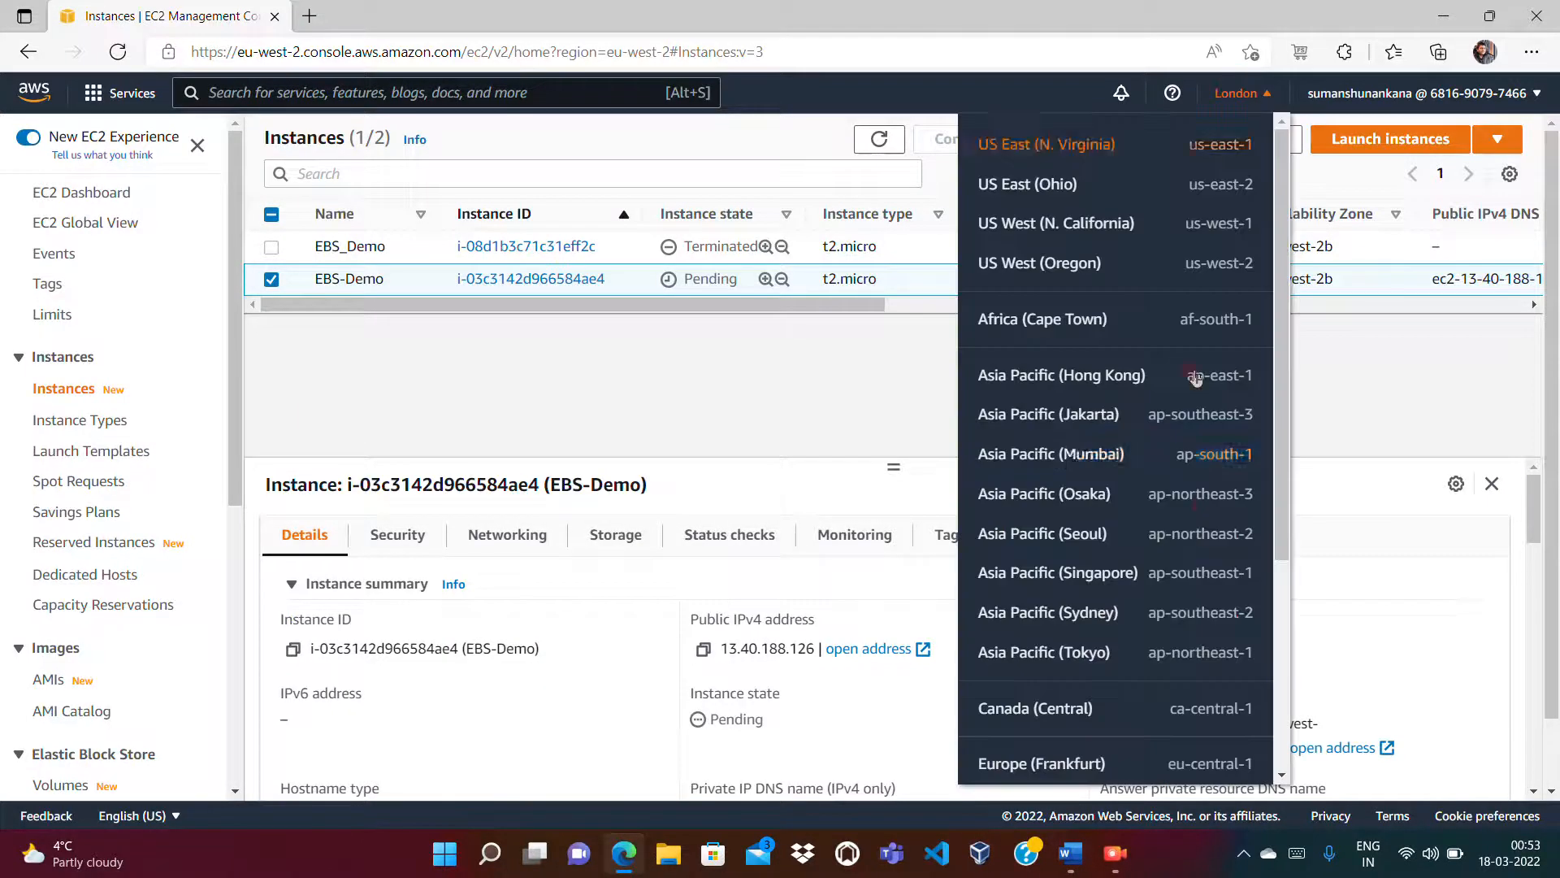
{"action": "left_click_drag", "start_coordinate": [1280, 449], "coordinate": [1265, 588]}
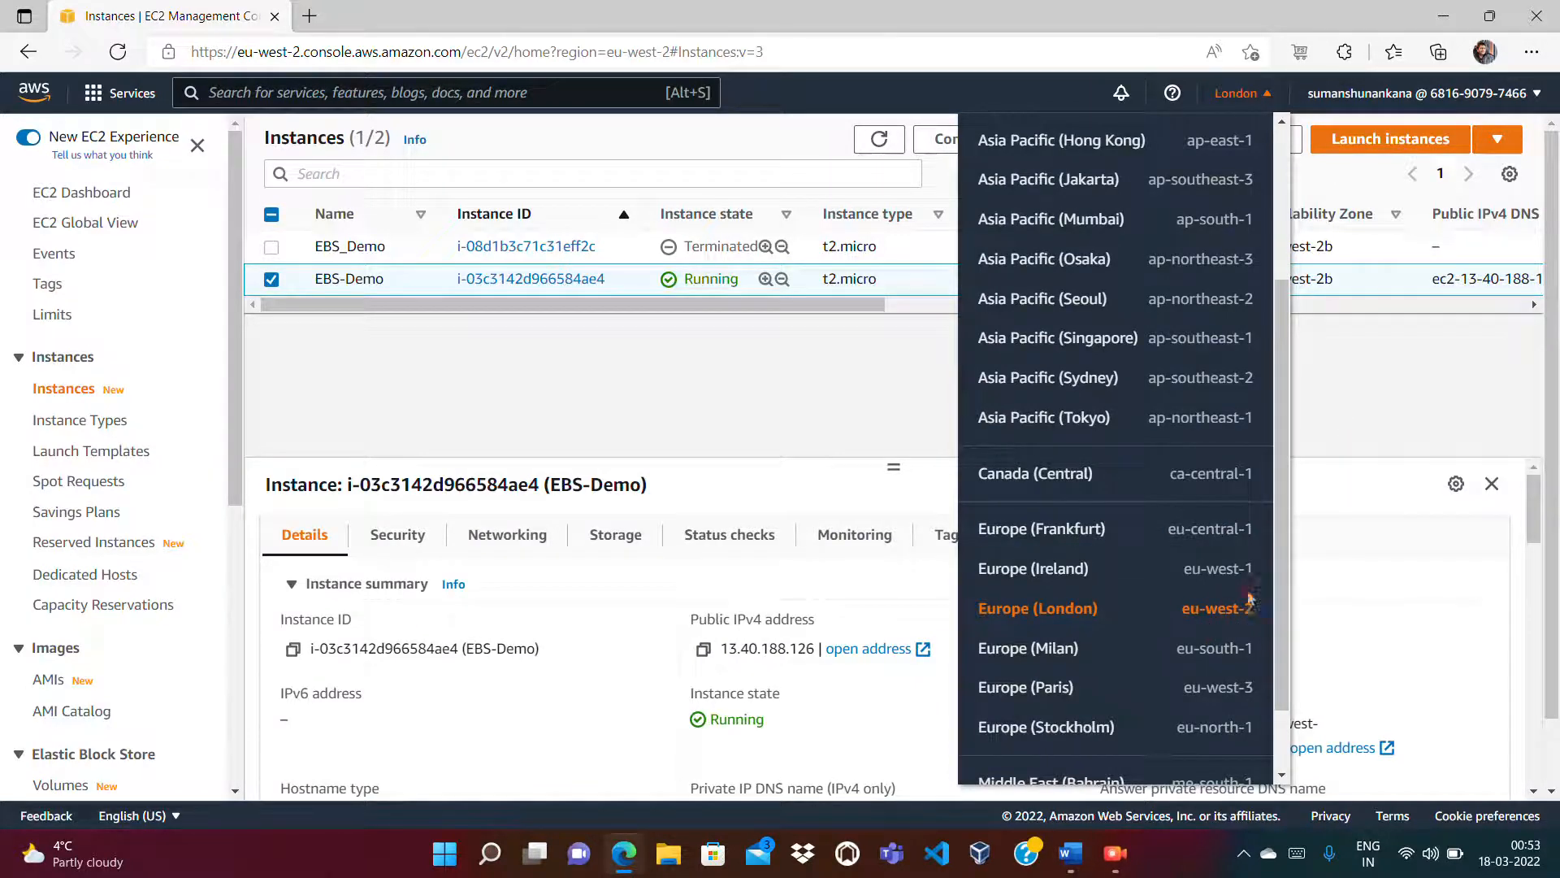
{"action": "left_click", "coordinate": [1356, 415]}
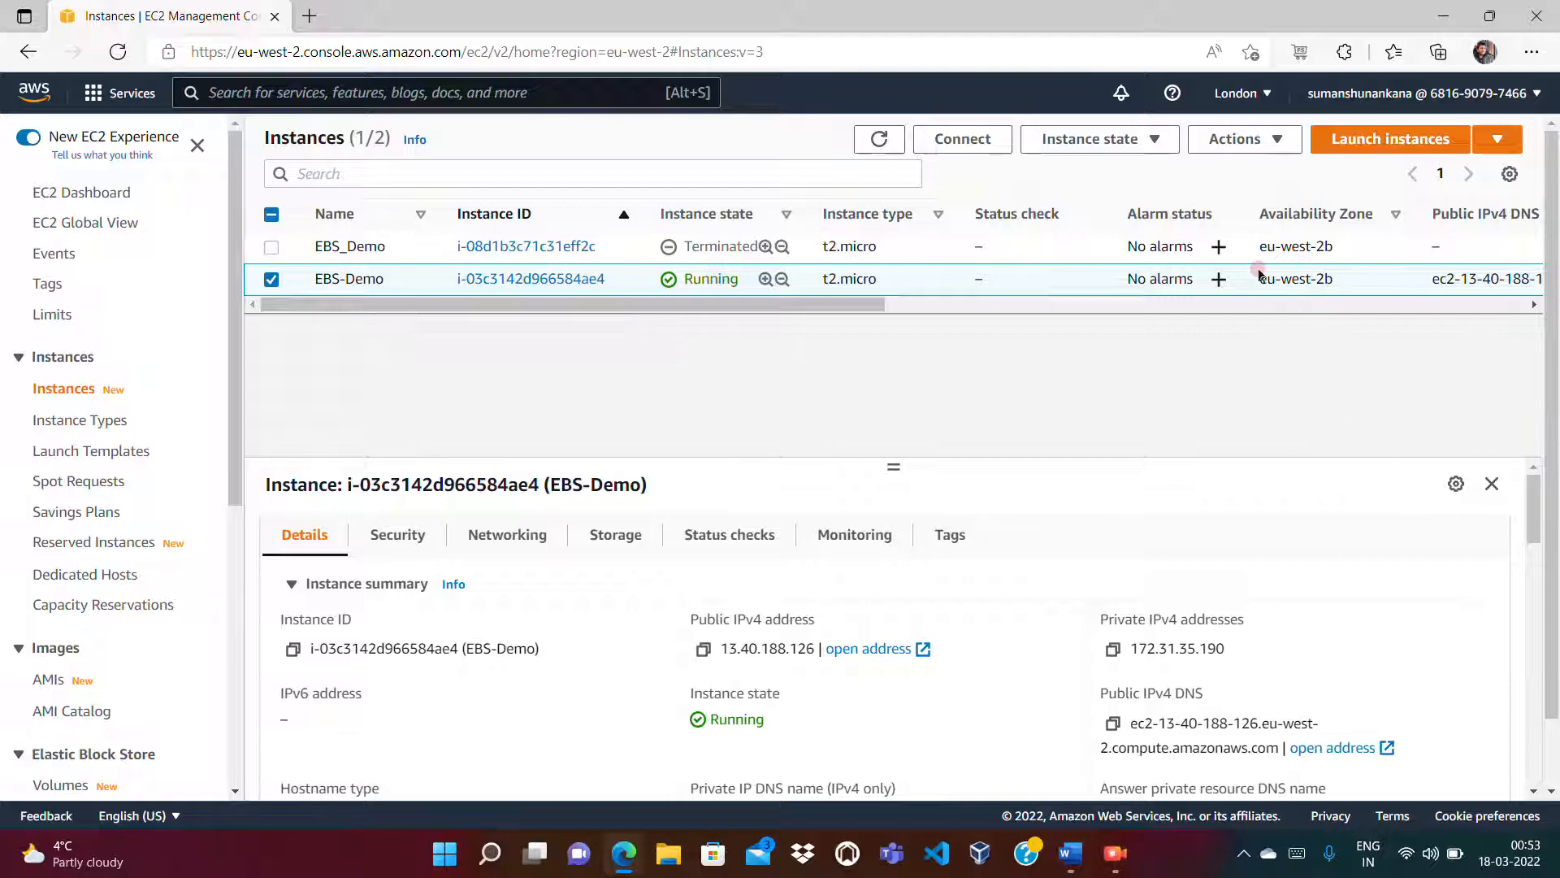
{"action": "left_click_drag", "start_coordinate": [1261, 279], "coordinate": [1325, 278]}
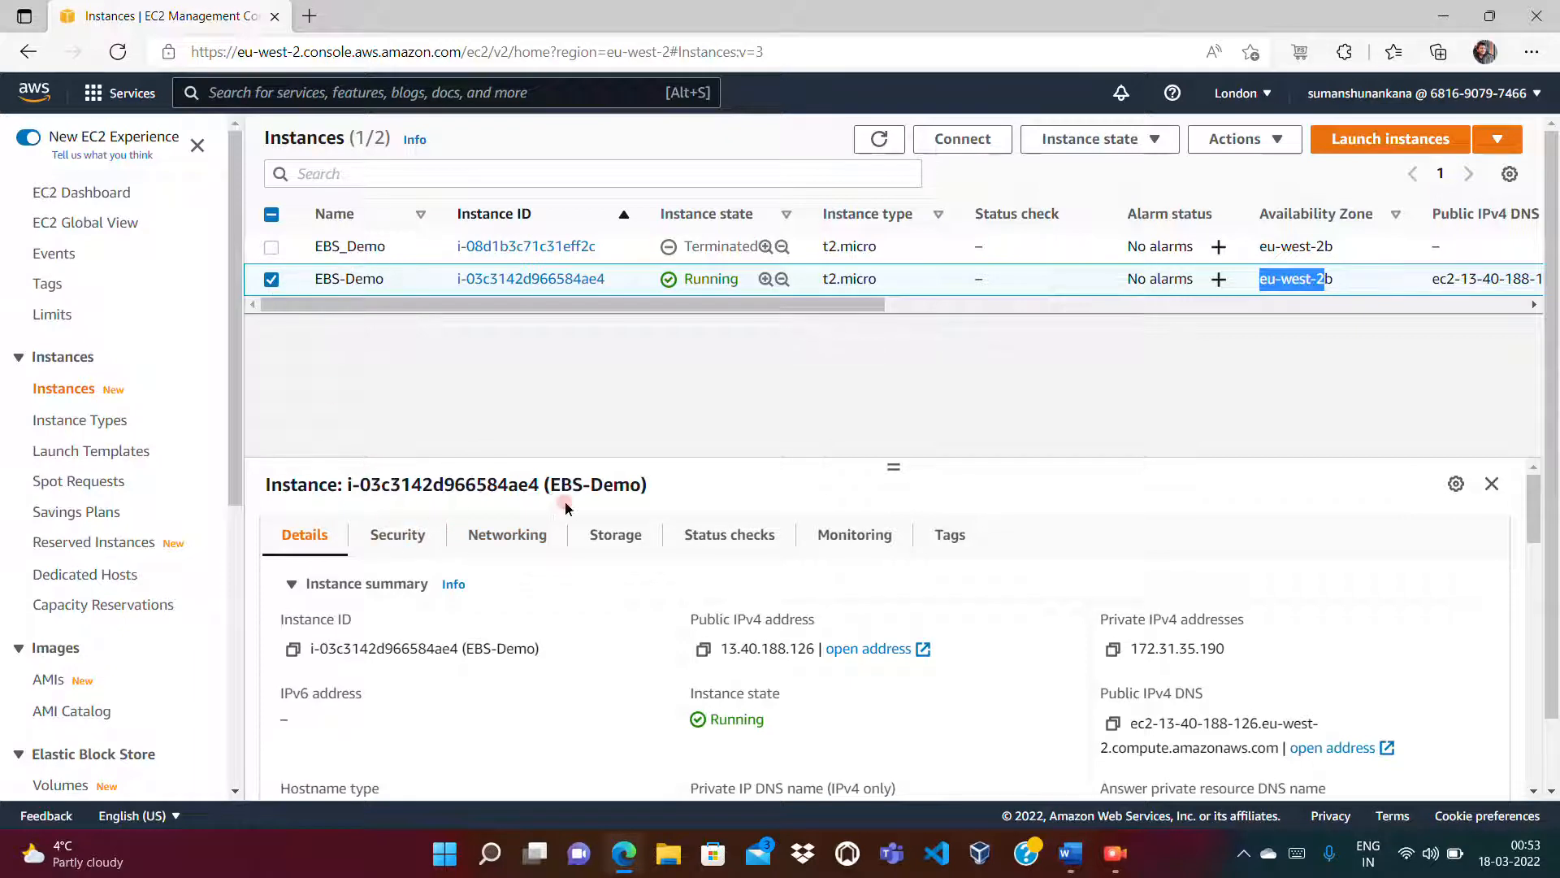
Step: Look at the EBS-Demo instance's storage, then go to Elastic Block Store > Volumes
{"action": "left_click", "coordinate": [614, 536]}
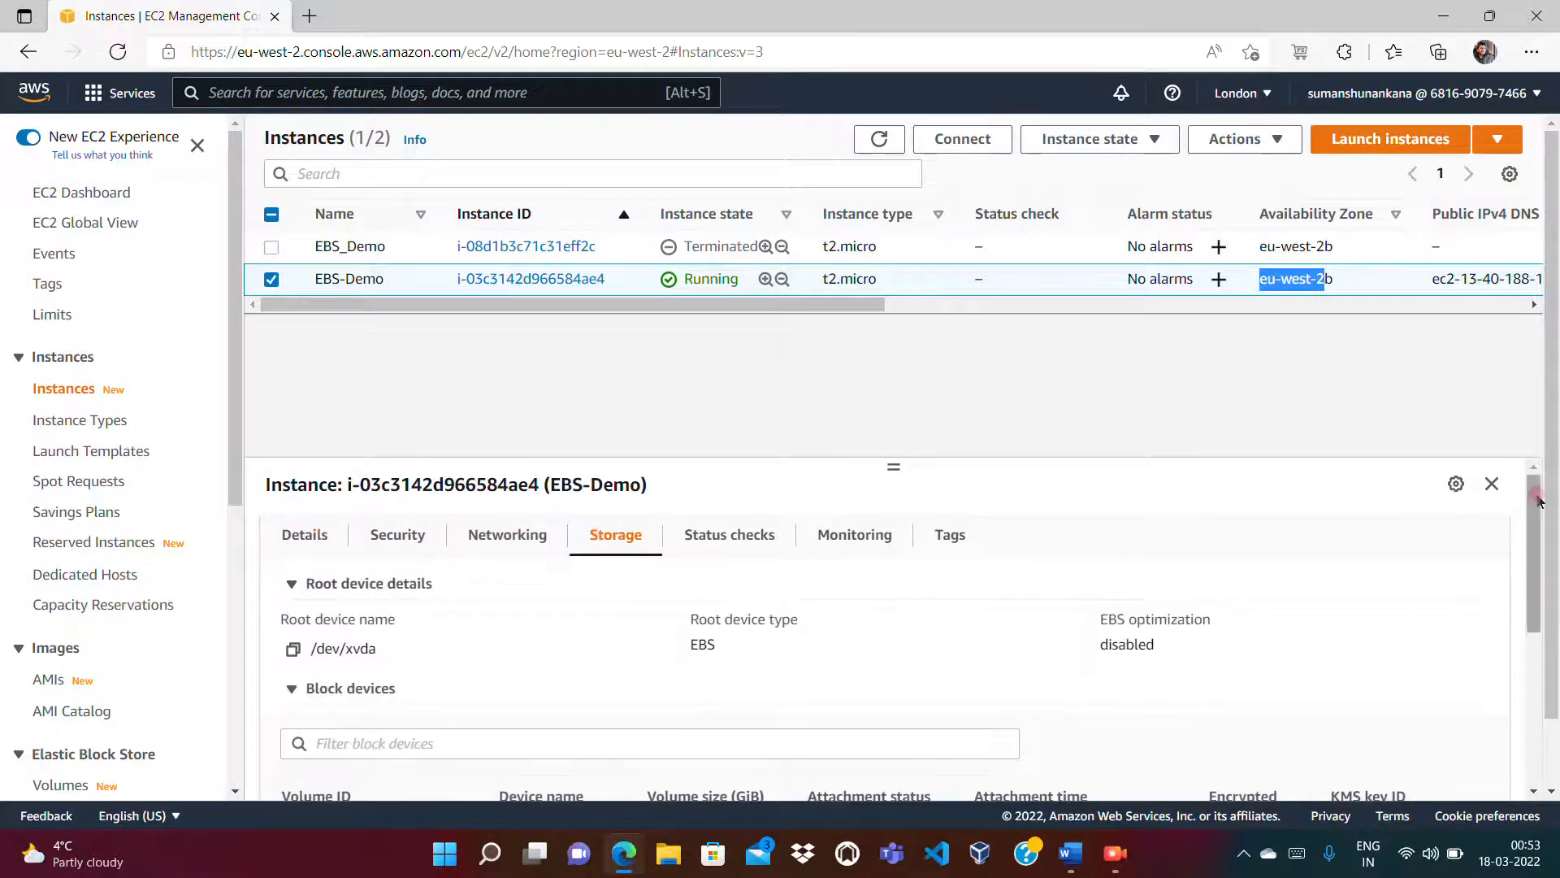
{"action": "left_click_drag", "start_coordinate": [1536, 488], "coordinate": [1541, 555]}
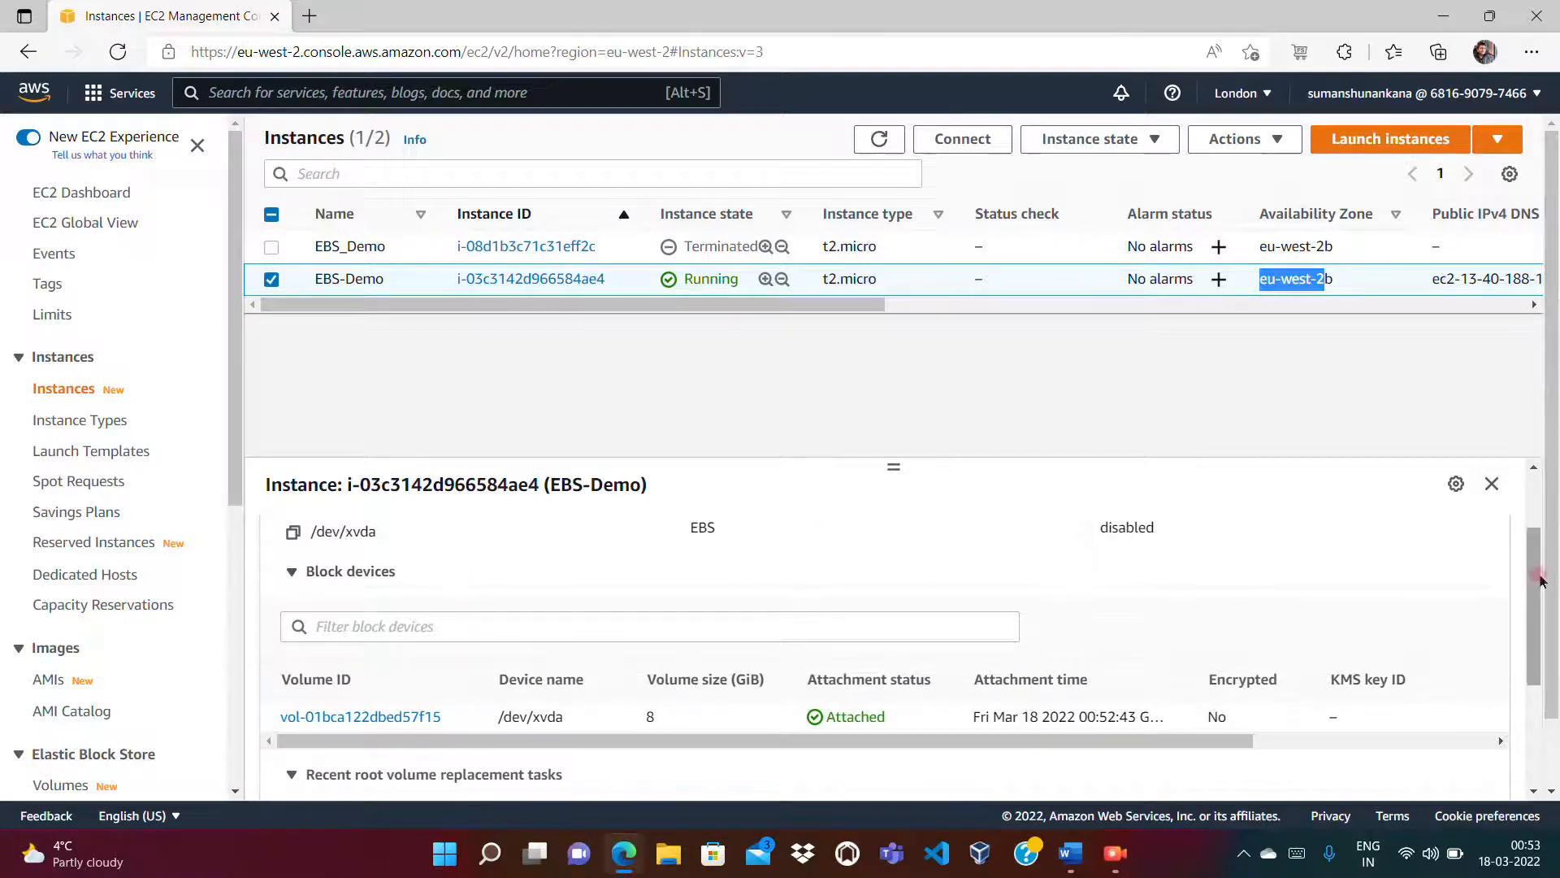
{"action": "left_click_drag", "start_coordinate": [1541, 578], "coordinate": [1541, 569]}
{"action": "left_click_drag", "start_coordinate": [1540, 558], "coordinate": [1537, 555]}
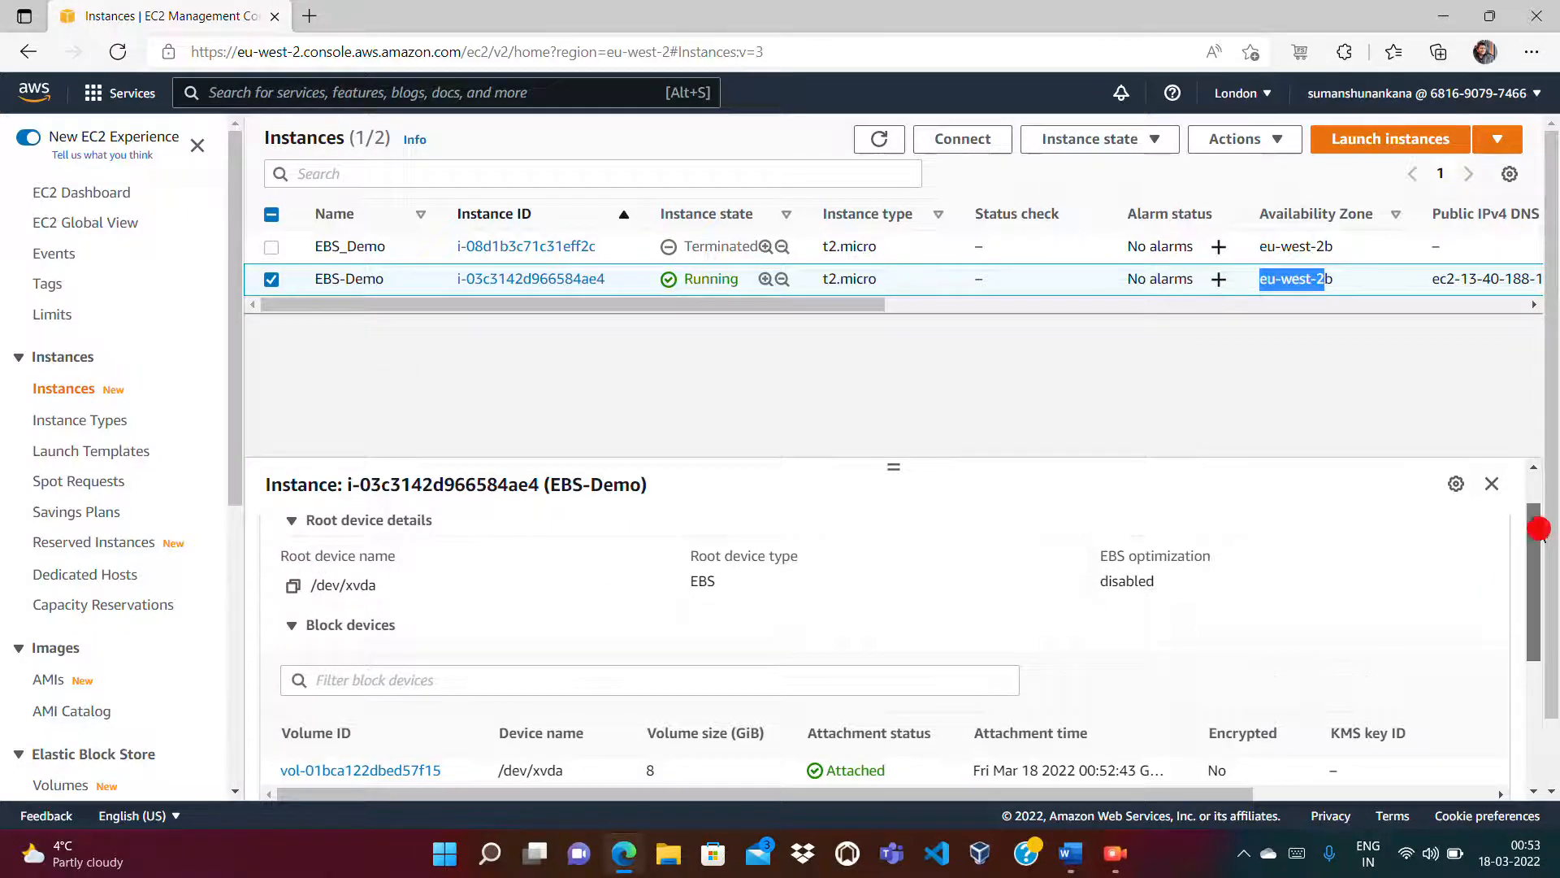
{"action": "scroll", "coordinate": [1539, 534], "scroll_direction": "down", "scroll_amount": 1}
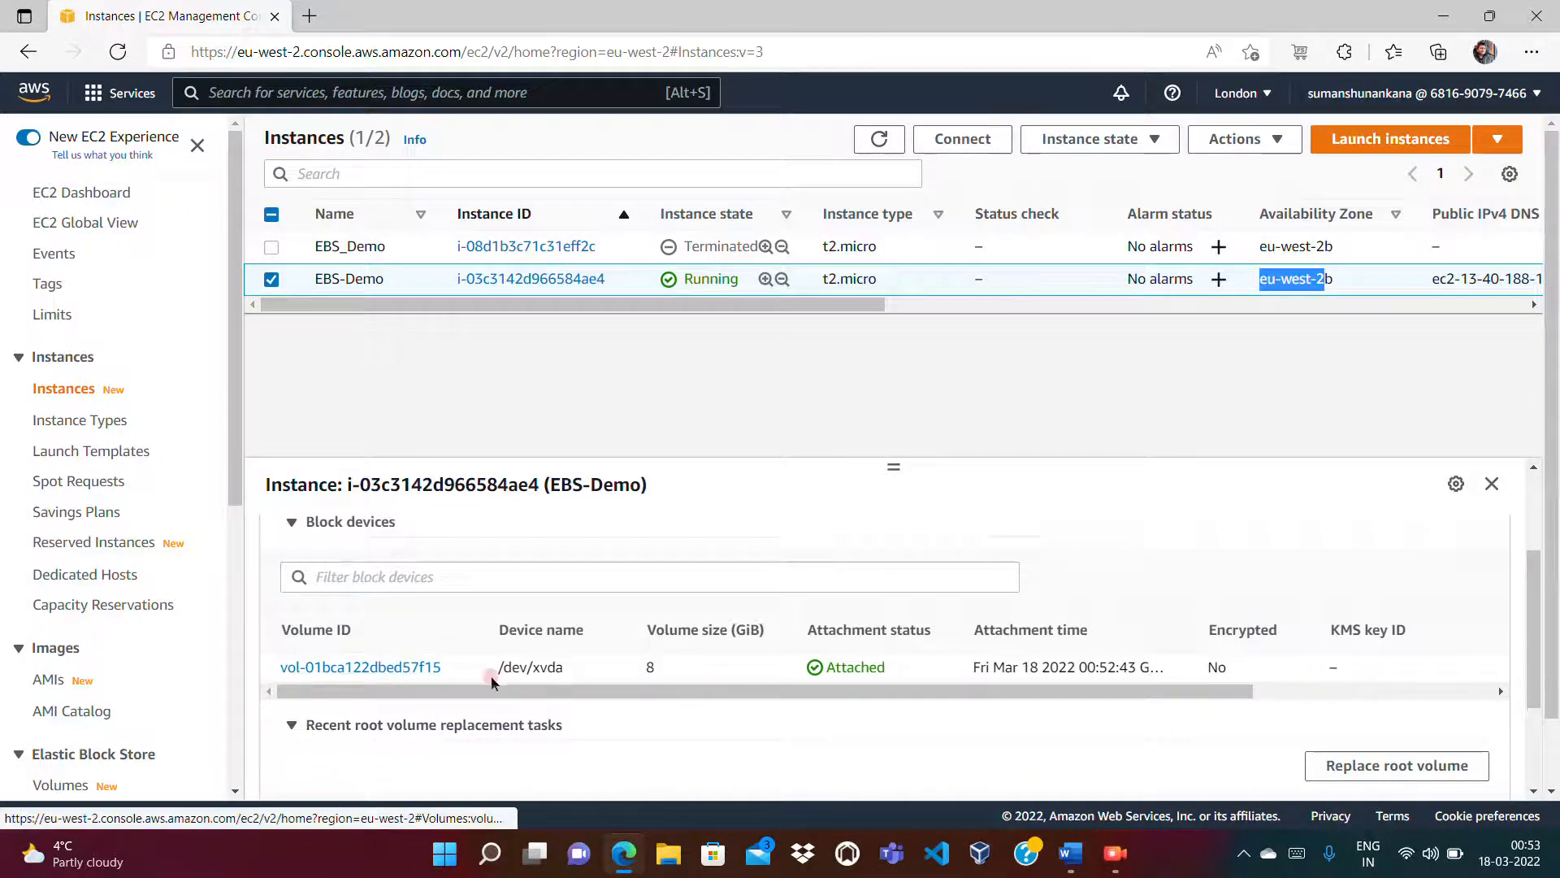
{"action": "left_click_drag", "start_coordinate": [952, 687], "coordinate": [1379, 663]}
{"action": "left_click_drag", "start_coordinate": [1301, 692], "coordinate": [1084, 691]}
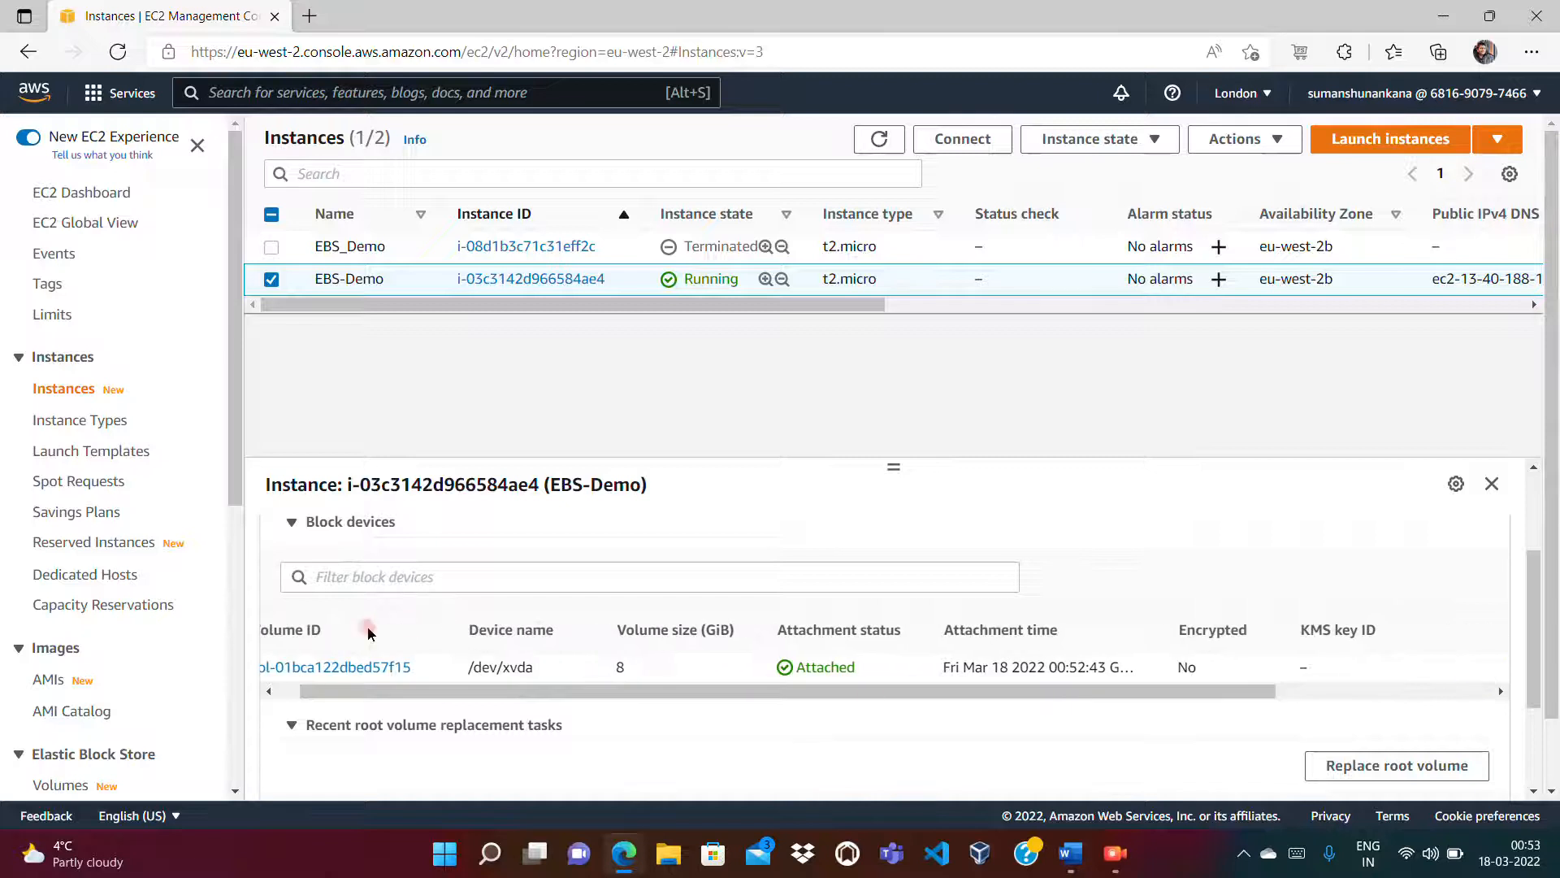
{"action": "left_click_drag", "start_coordinate": [230, 446], "coordinate": [235, 589]}
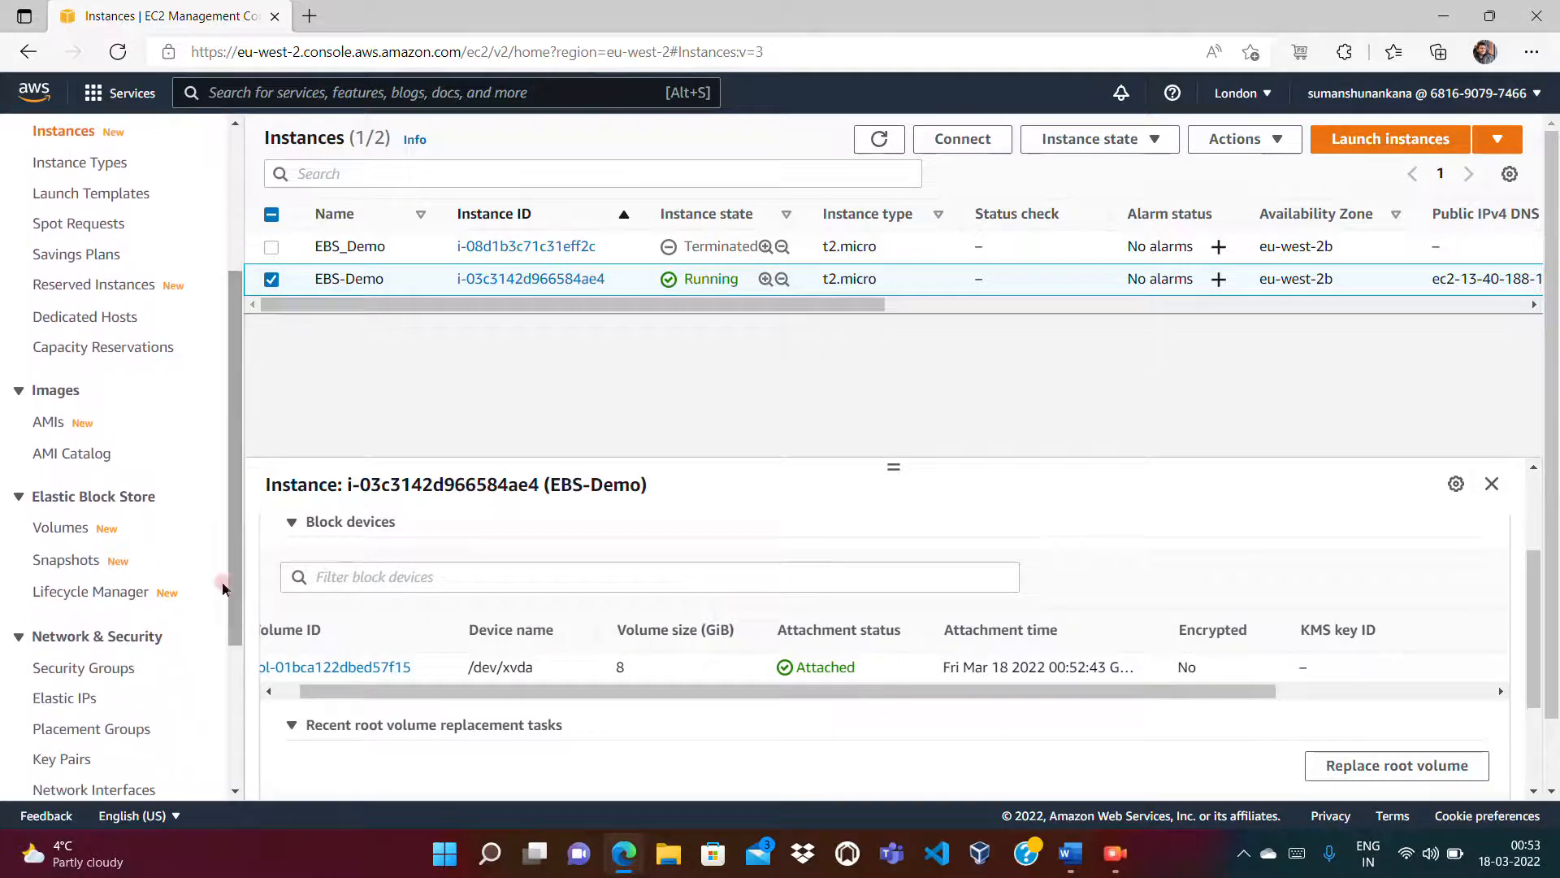
{"action": "left_click", "coordinate": [37, 527]}
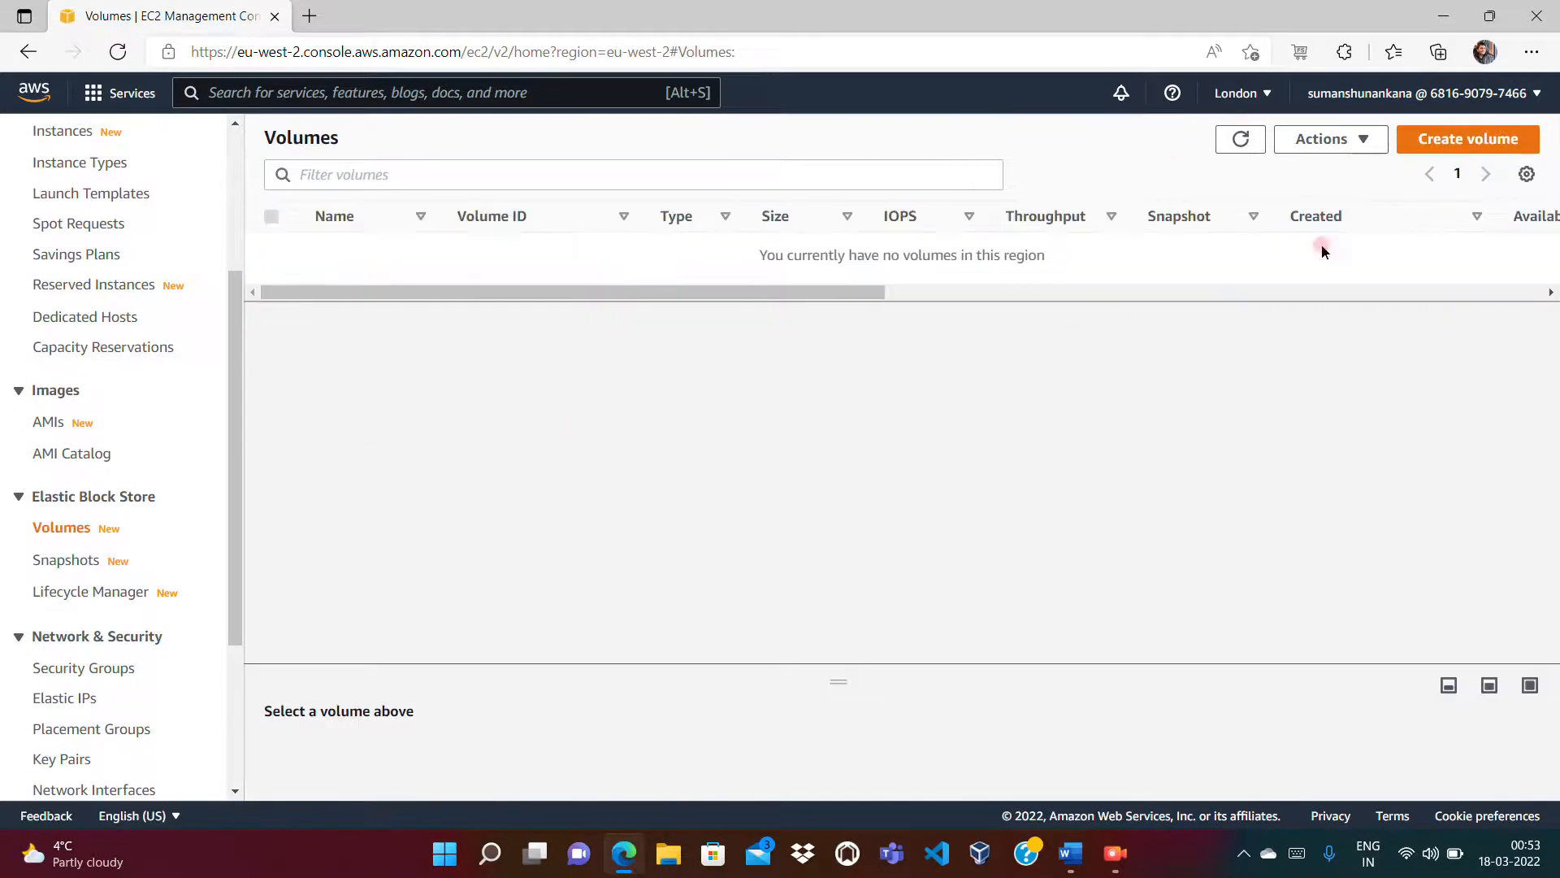
Step: Refresh Volumes, deselect EBS-Demo under Instances, and return to Volumes to show the 8 GiB volume
{"action": "left_click", "coordinate": [1241, 139]}
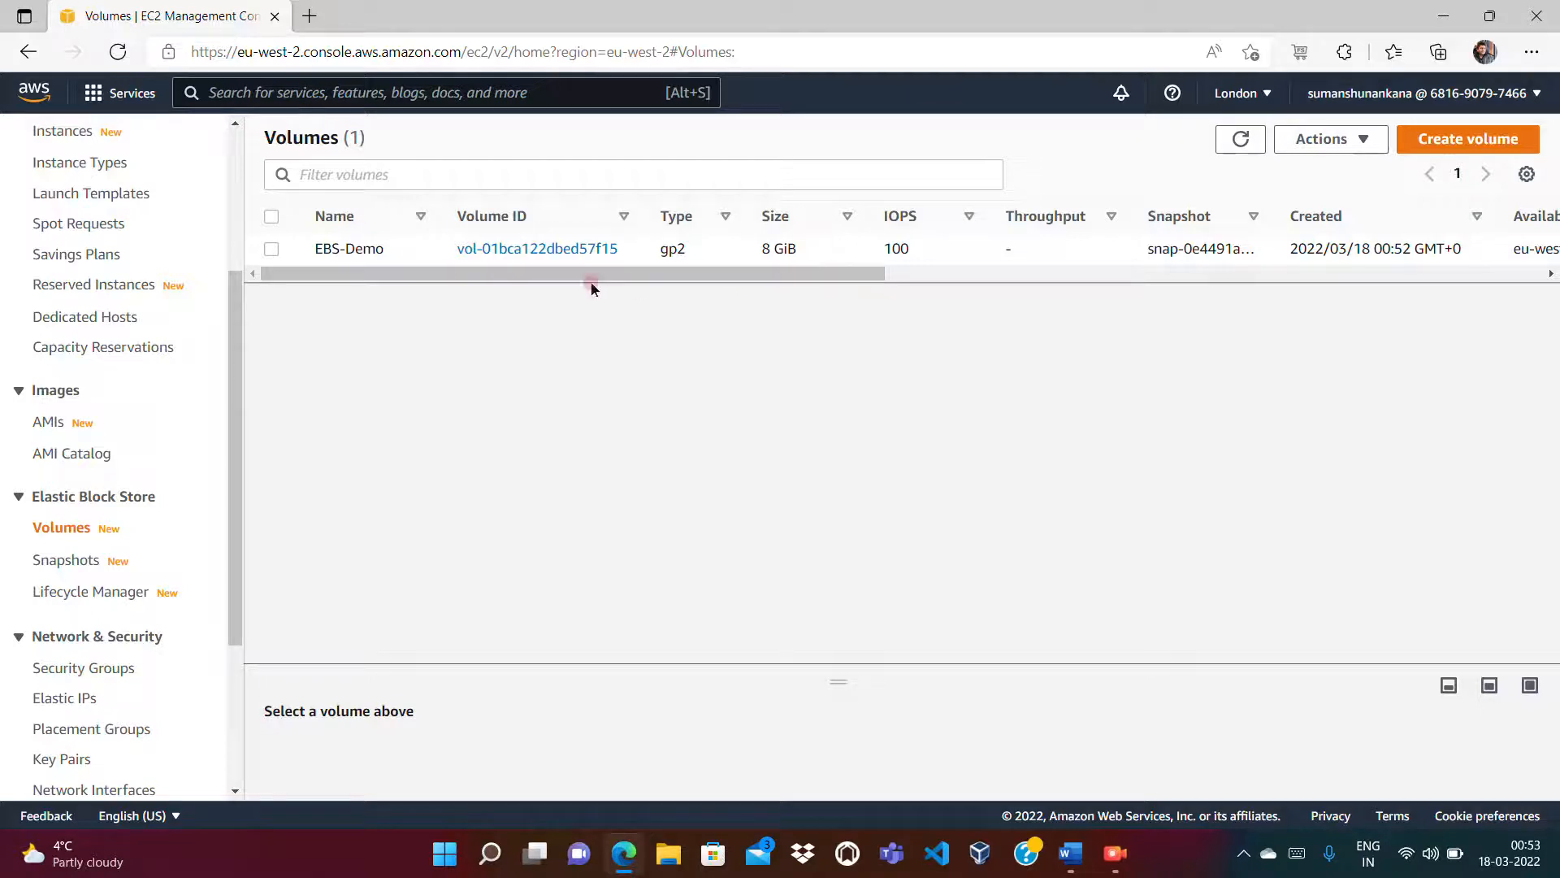
{"action": "left_click_drag", "start_coordinate": [805, 269], "coordinate": [841, 287]}
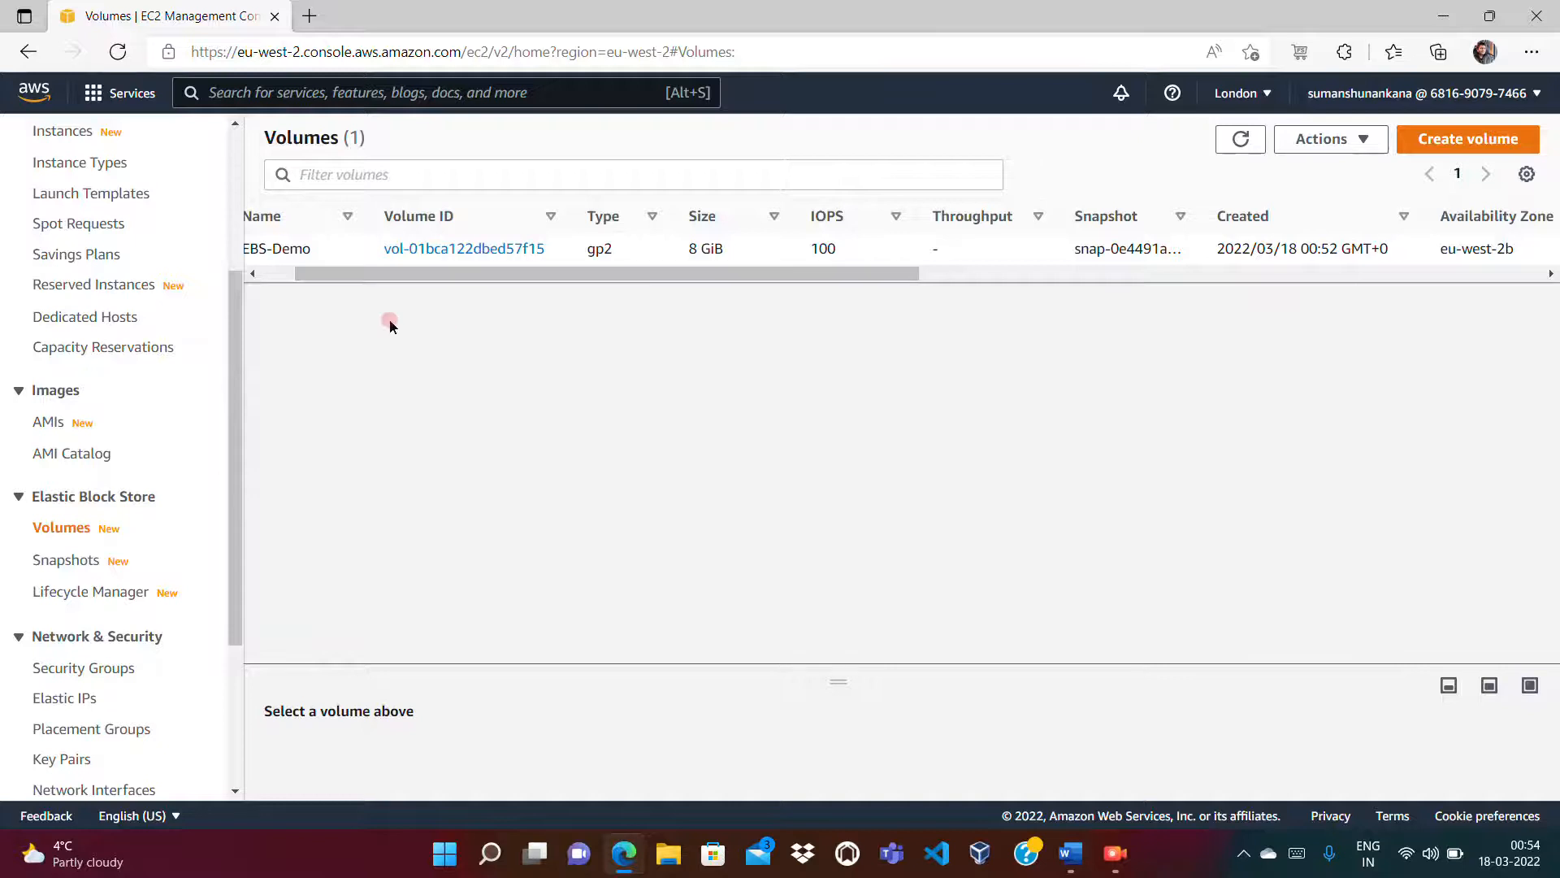
{"action": "scroll", "coordinate": [230, 217], "scroll_direction": "up", "scroll_amount": 3}
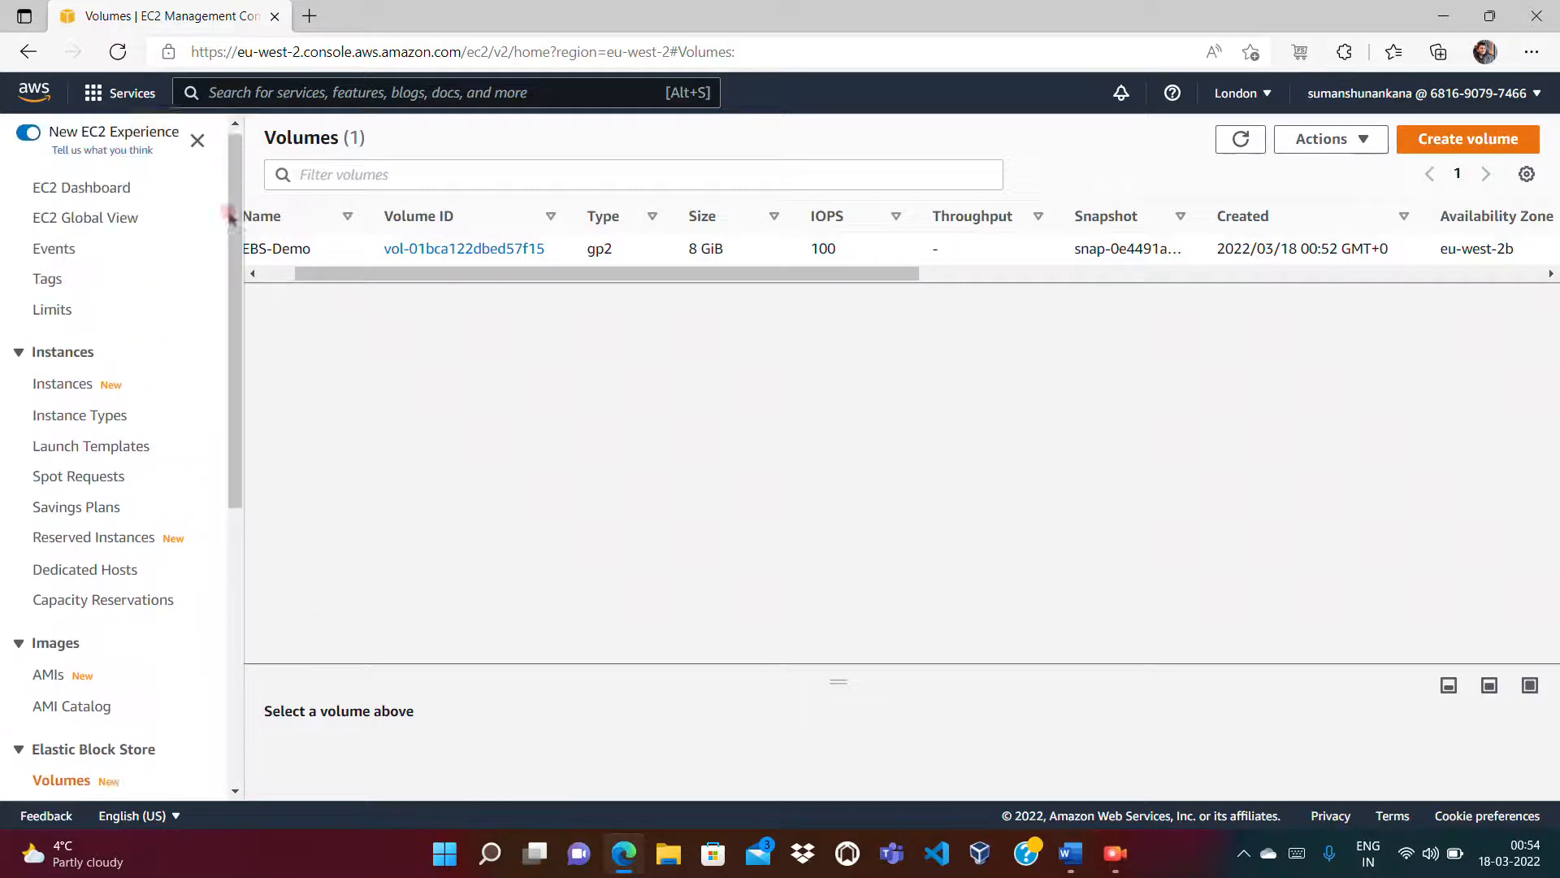
{"action": "left_click", "coordinate": [48, 389]}
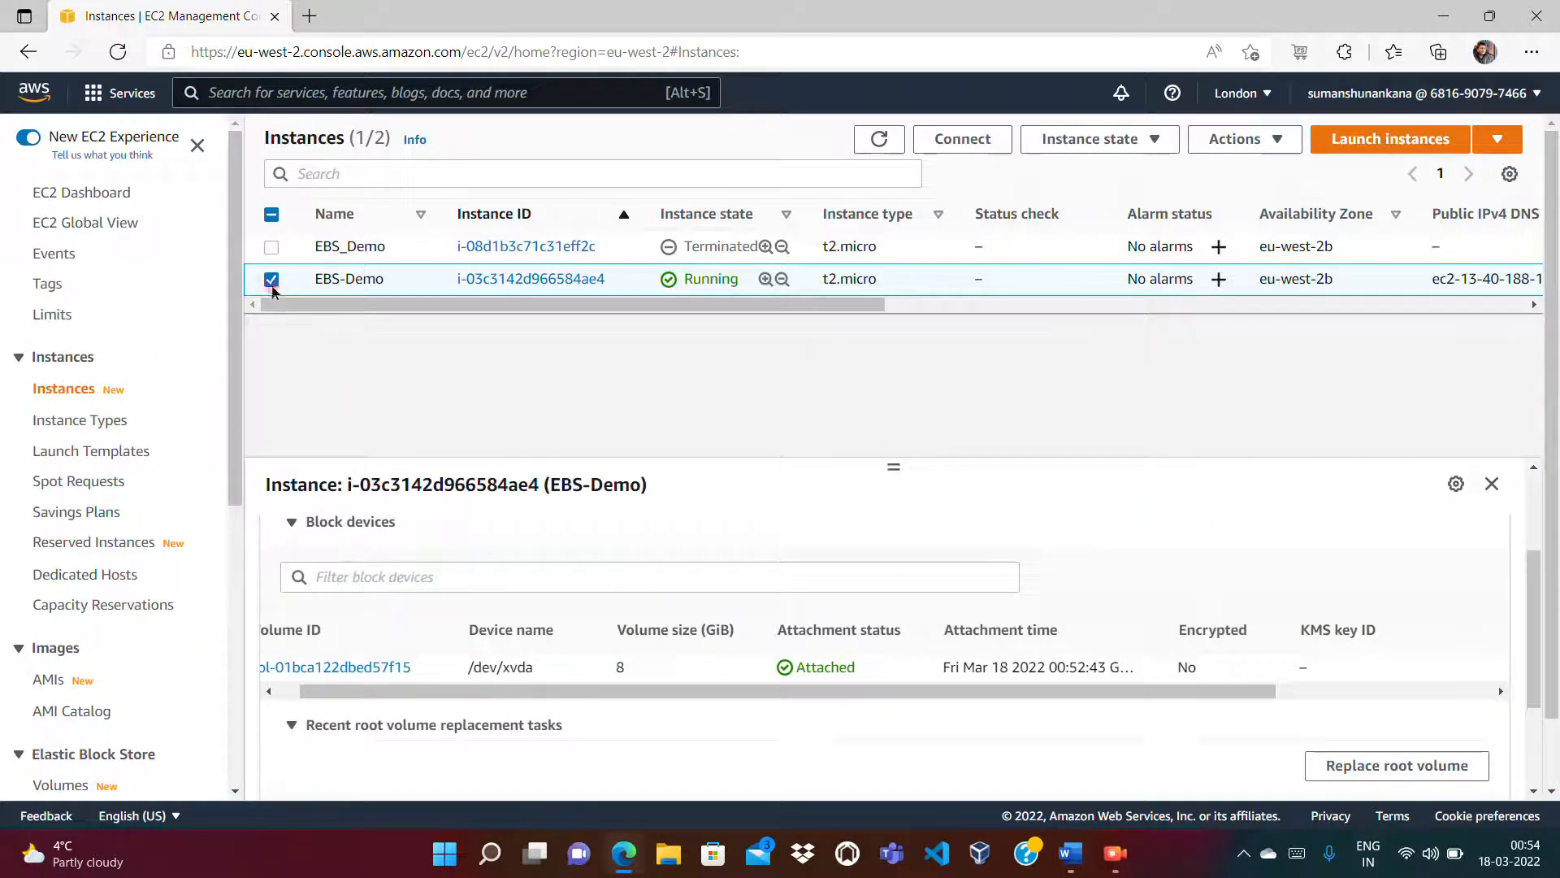
{"action": "left_click", "coordinate": [268, 280]}
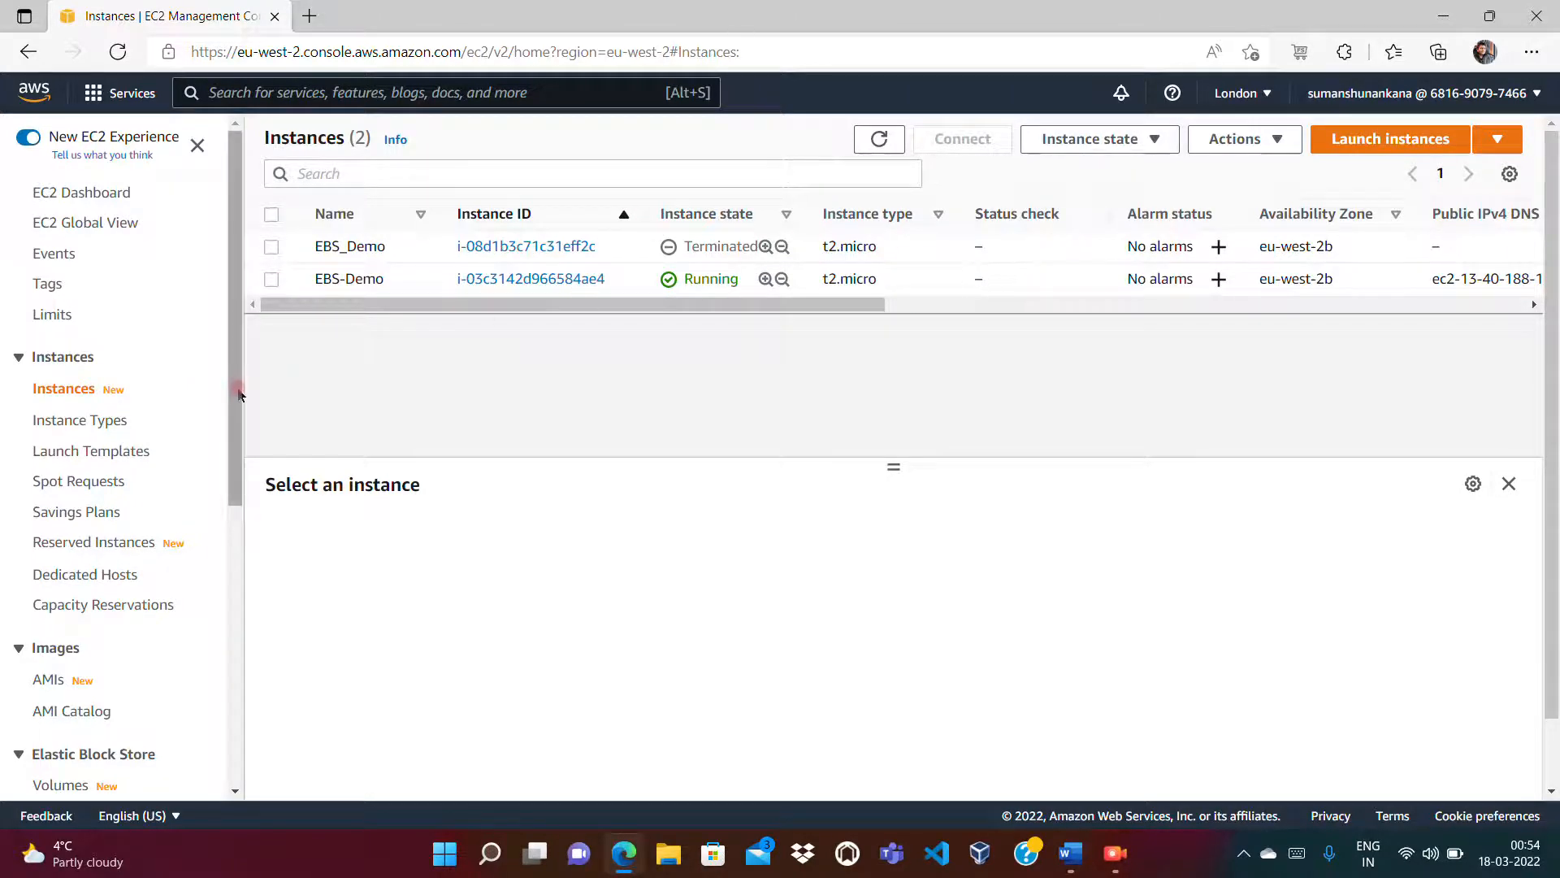
{"action": "left_click_drag", "start_coordinate": [236, 398], "coordinate": [235, 563]}
{"action": "left_click", "coordinate": [63, 482]}
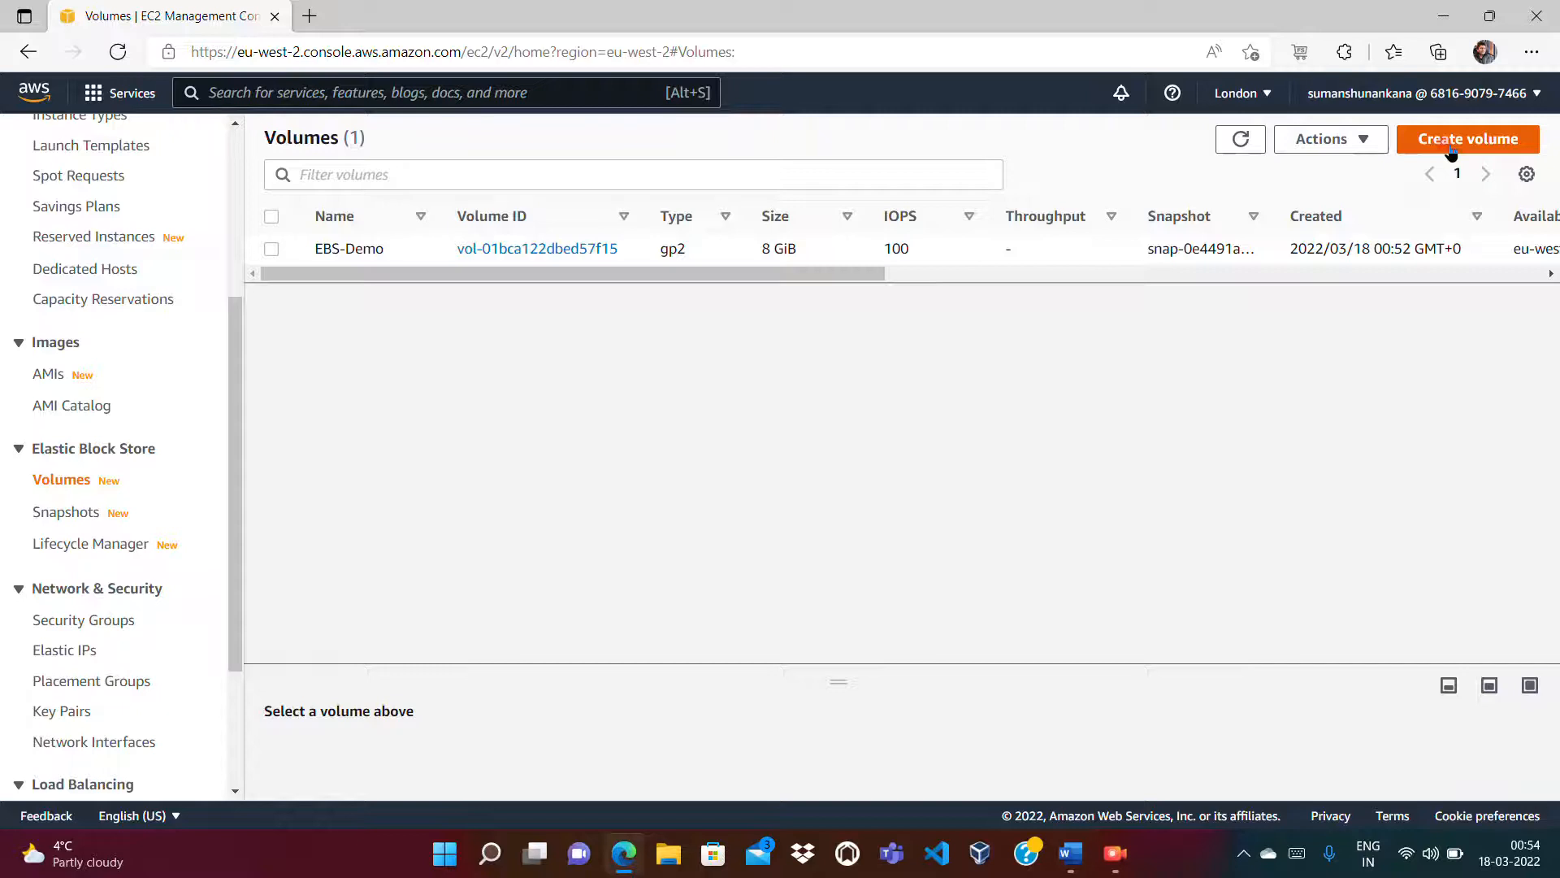
Step: Start a new gp2 volume sized 1 GiB in availability zone eu-west-2b
{"action": "left_click", "coordinate": [1451, 146]}
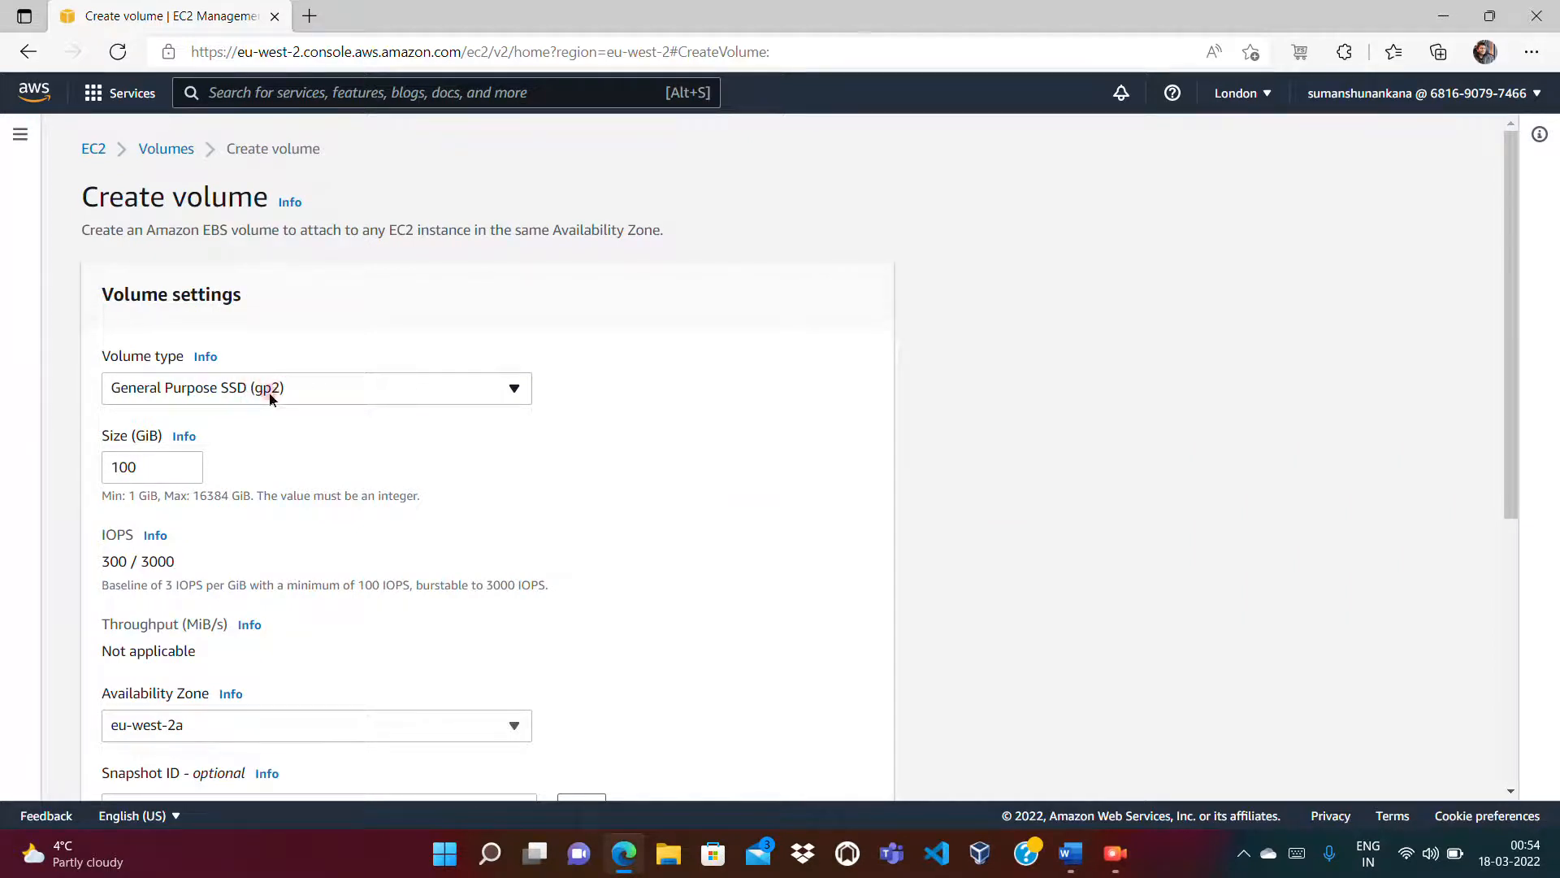
{"action": "left_click", "coordinate": [162, 467]}
{"action": "key", "text": "BackSpace"}
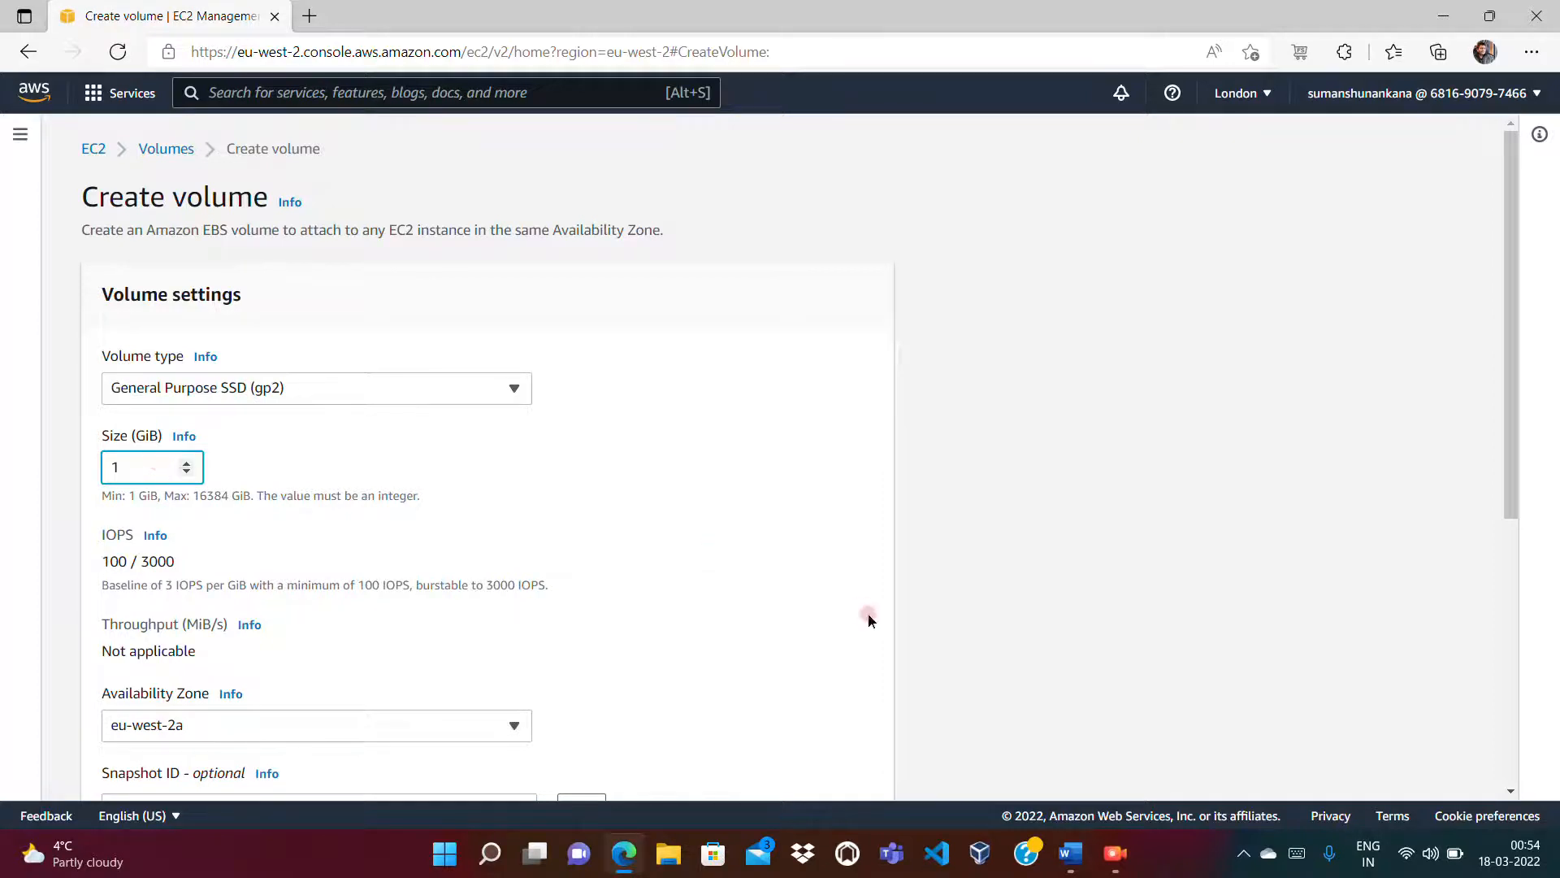
{"action": "left_click_drag", "start_coordinate": [1508, 366], "coordinate": [1517, 535]}
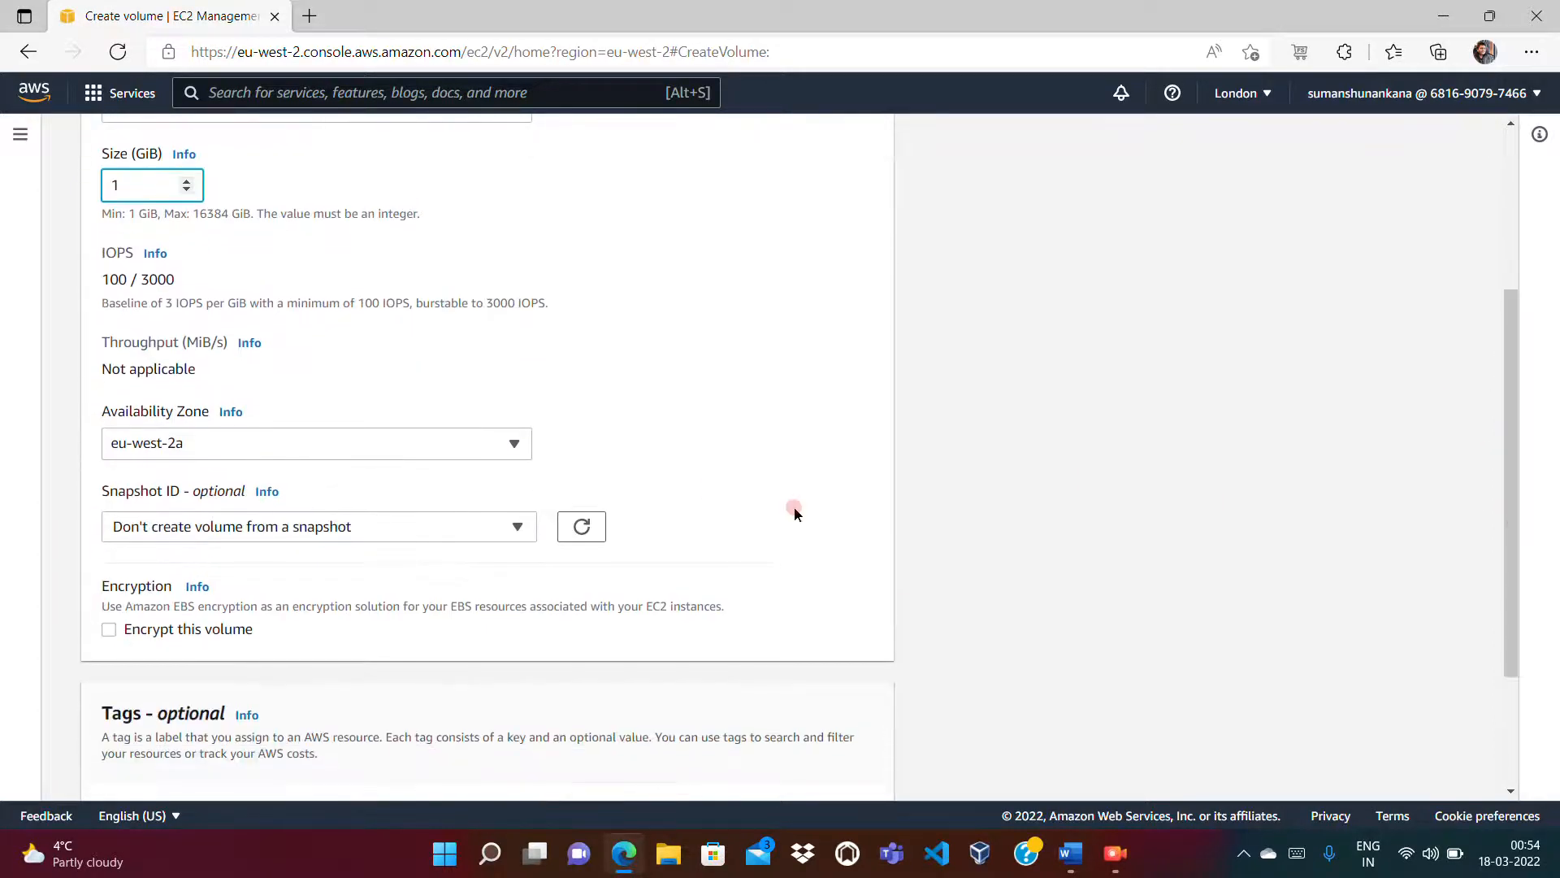
{"action": "left_click", "coordinate": [192, 446]}
{"action": "left_click", "coordinate": [152, 540]}
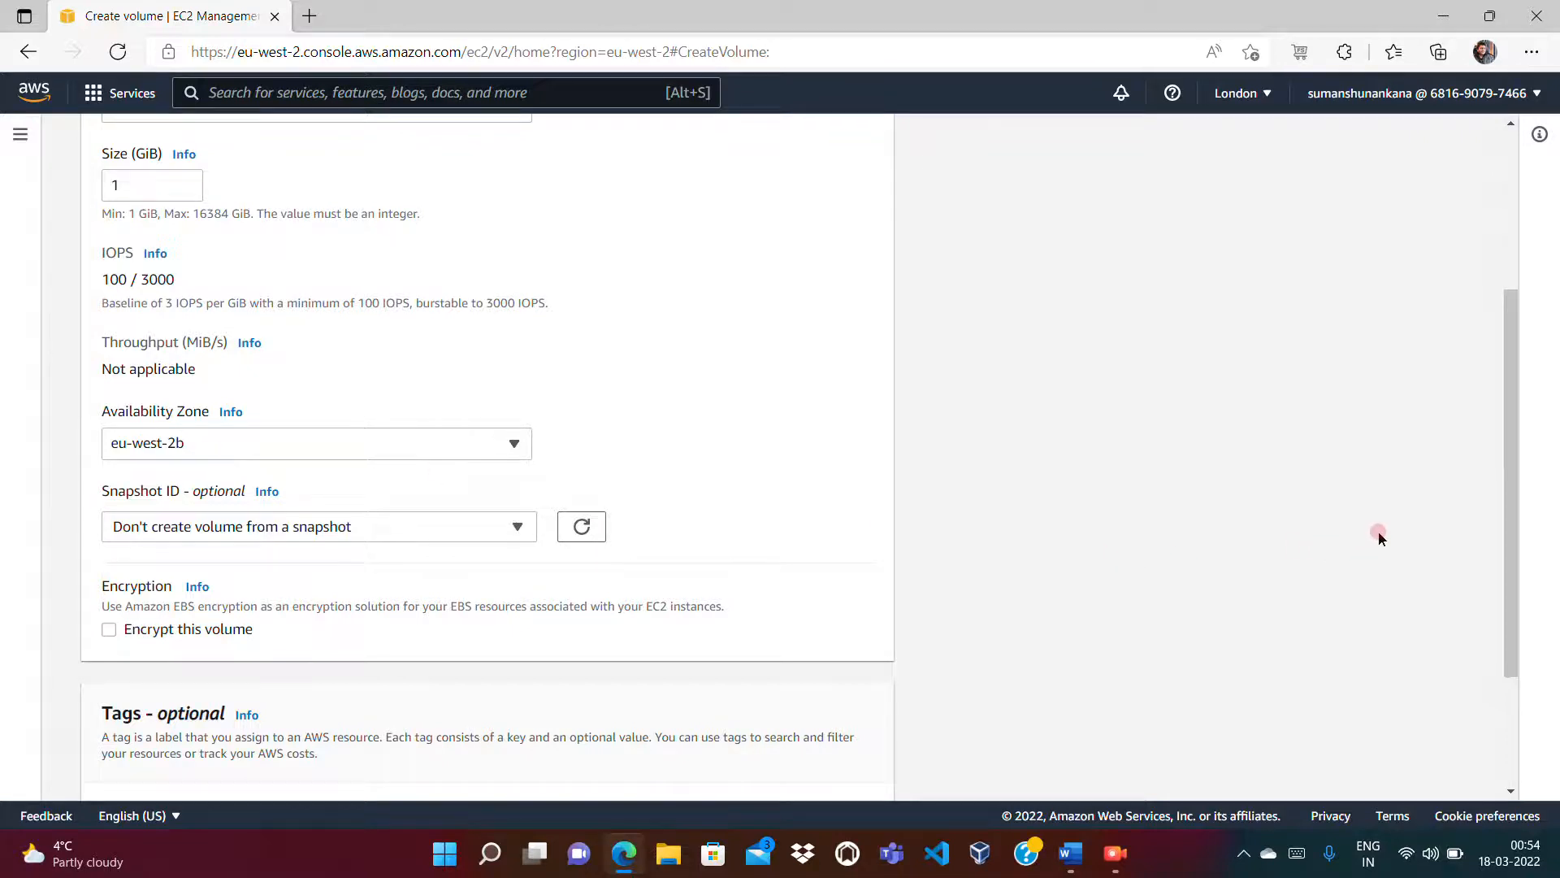
{"action": "left_click_drag", "start_coordinate": [1505, 505], "coordinate": [1543, 637]}
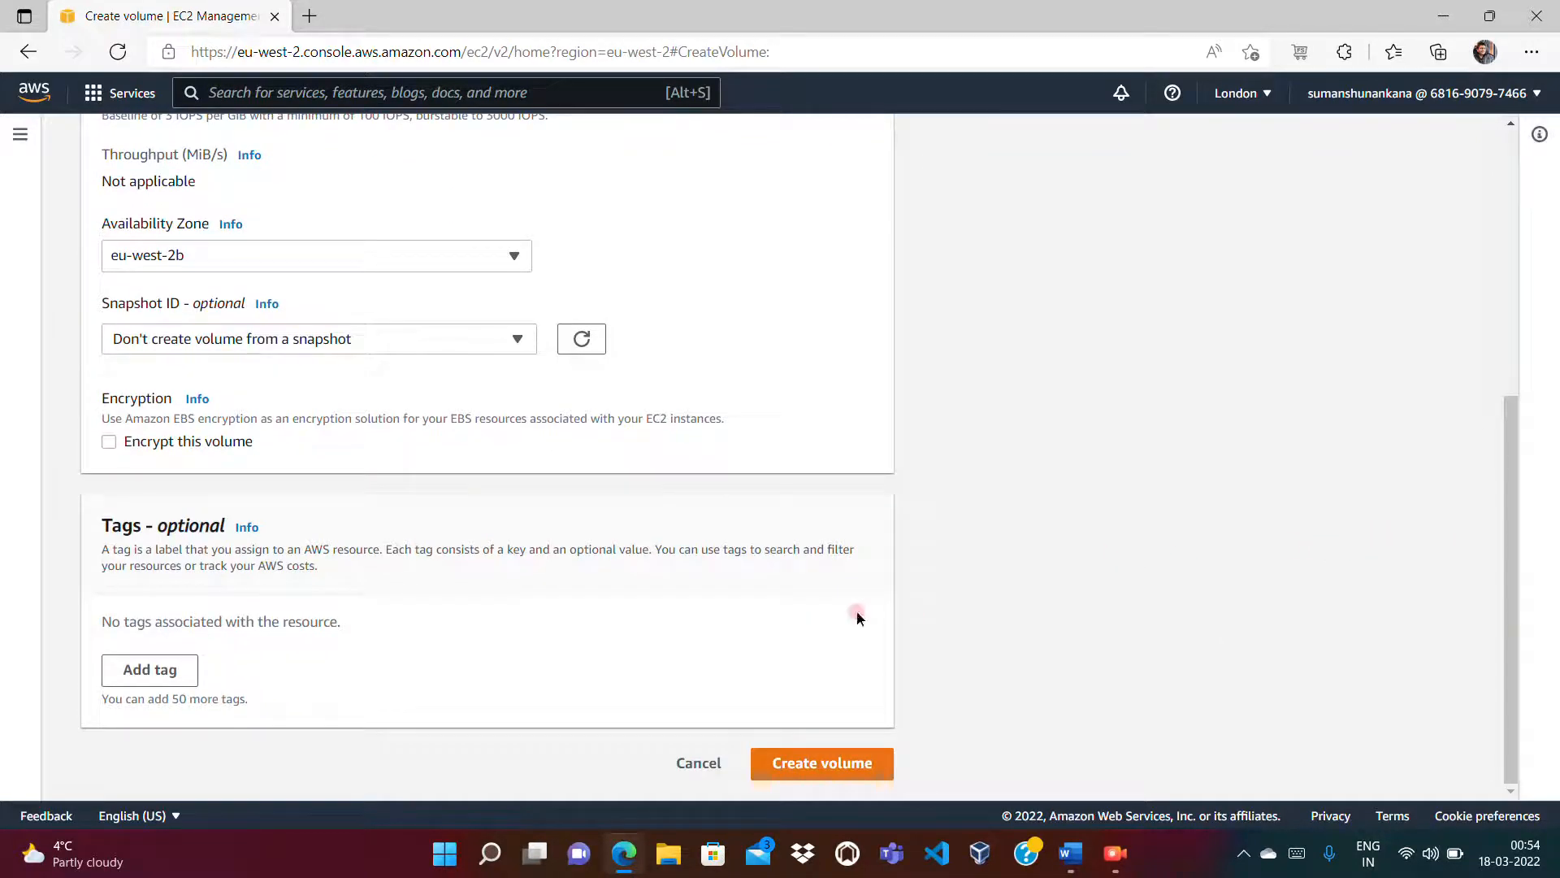
Step: Tag the new volume with name = ebs-west2b
{"action": "left_click", "coordinate": [154, 669]}
{"action": "type", "text": "name"}
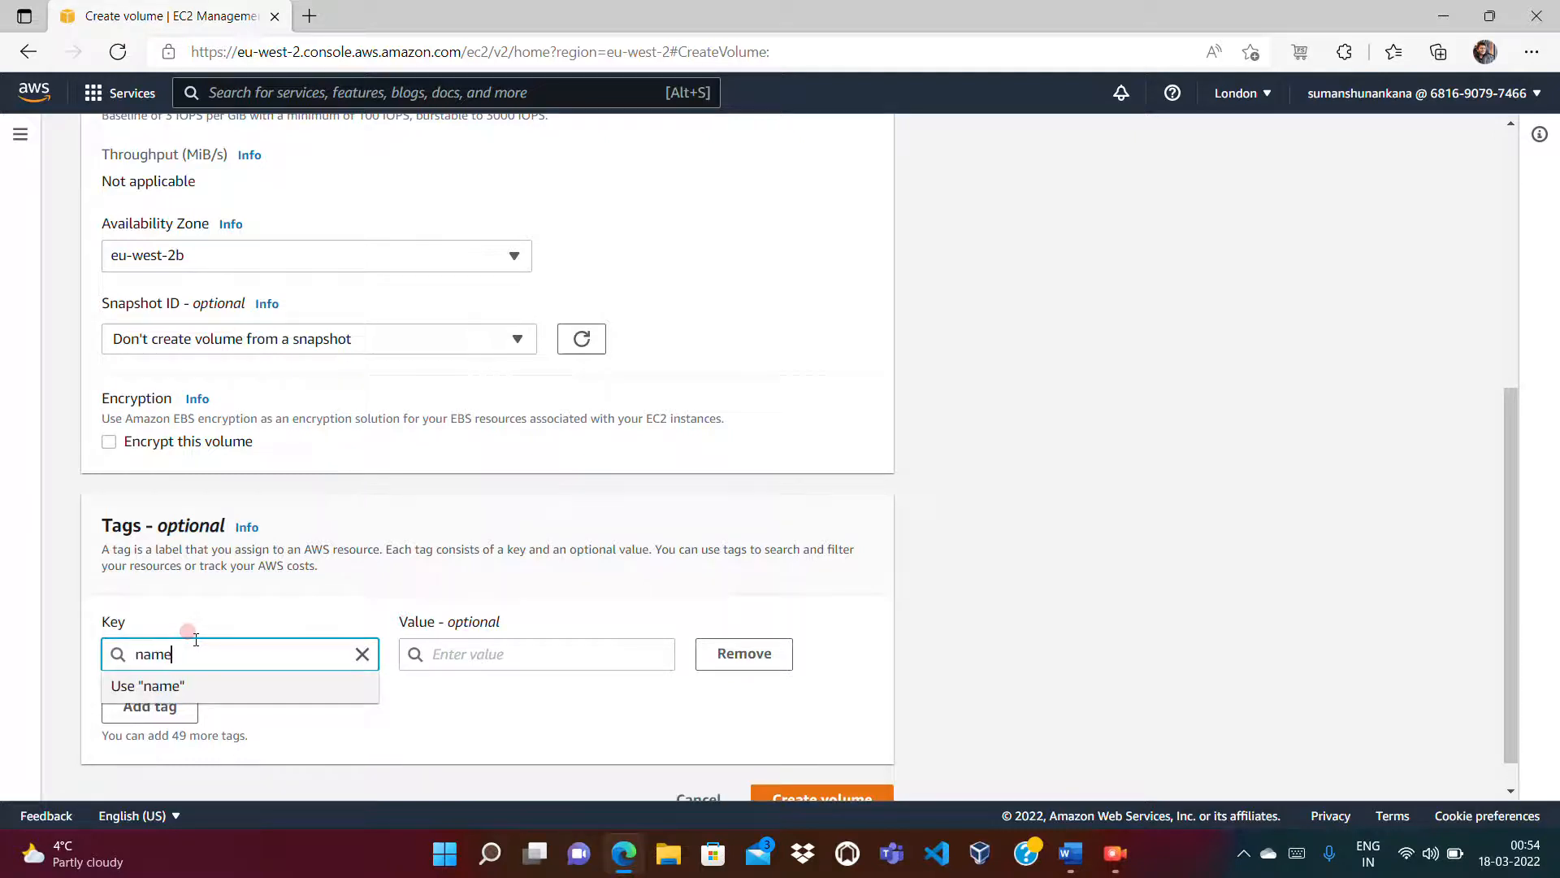
{"action": "key", "text": "Tab"}
{"action": "type", "text": "eb"}
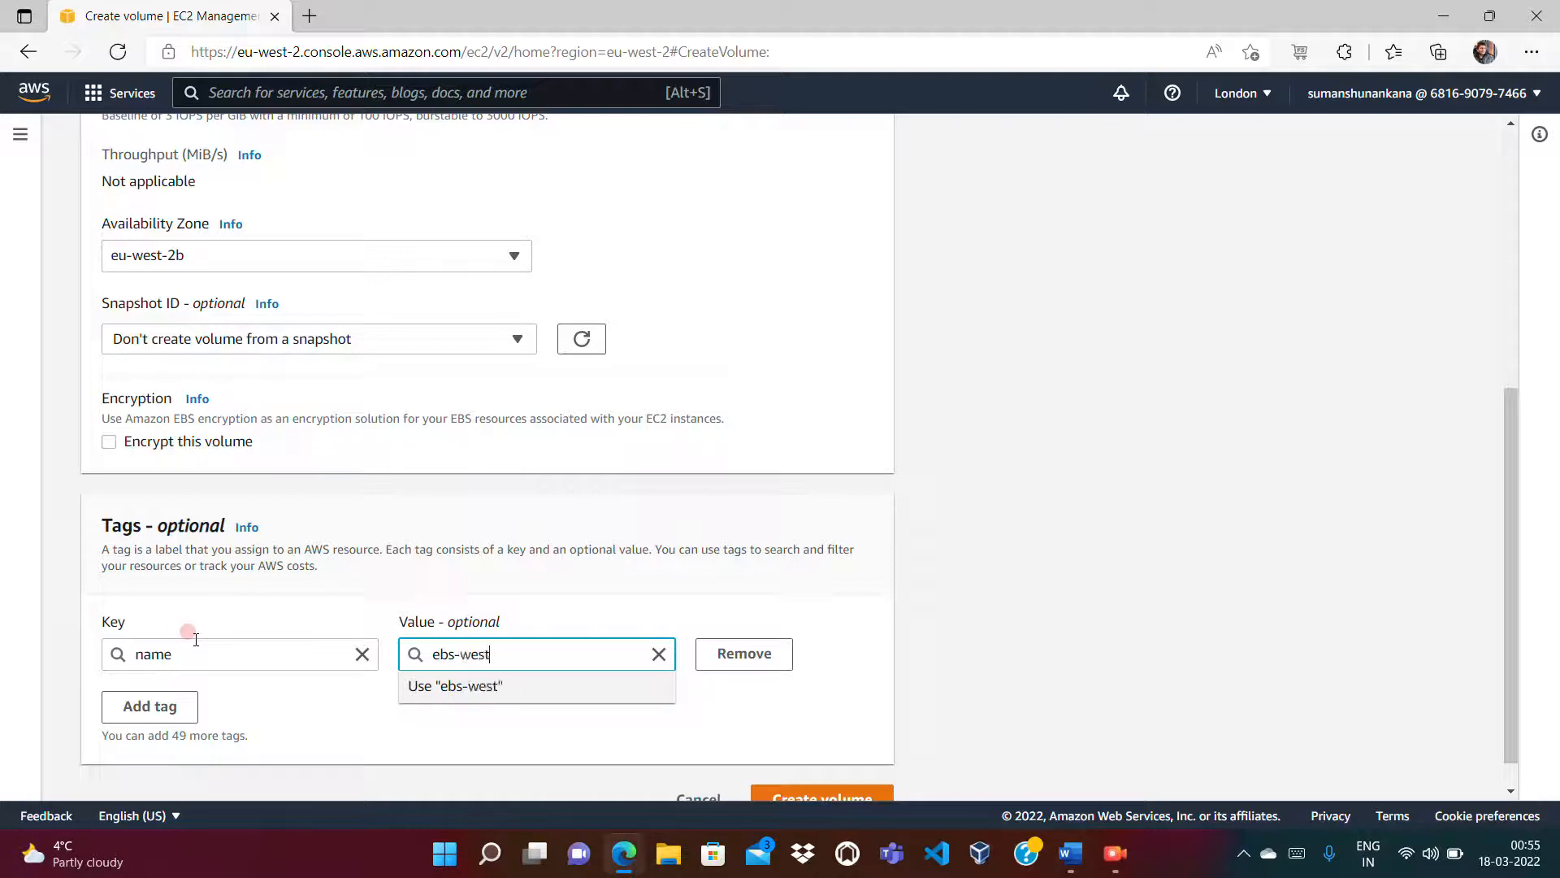
{"action": "left_click", "coordinate": [271, 717]}
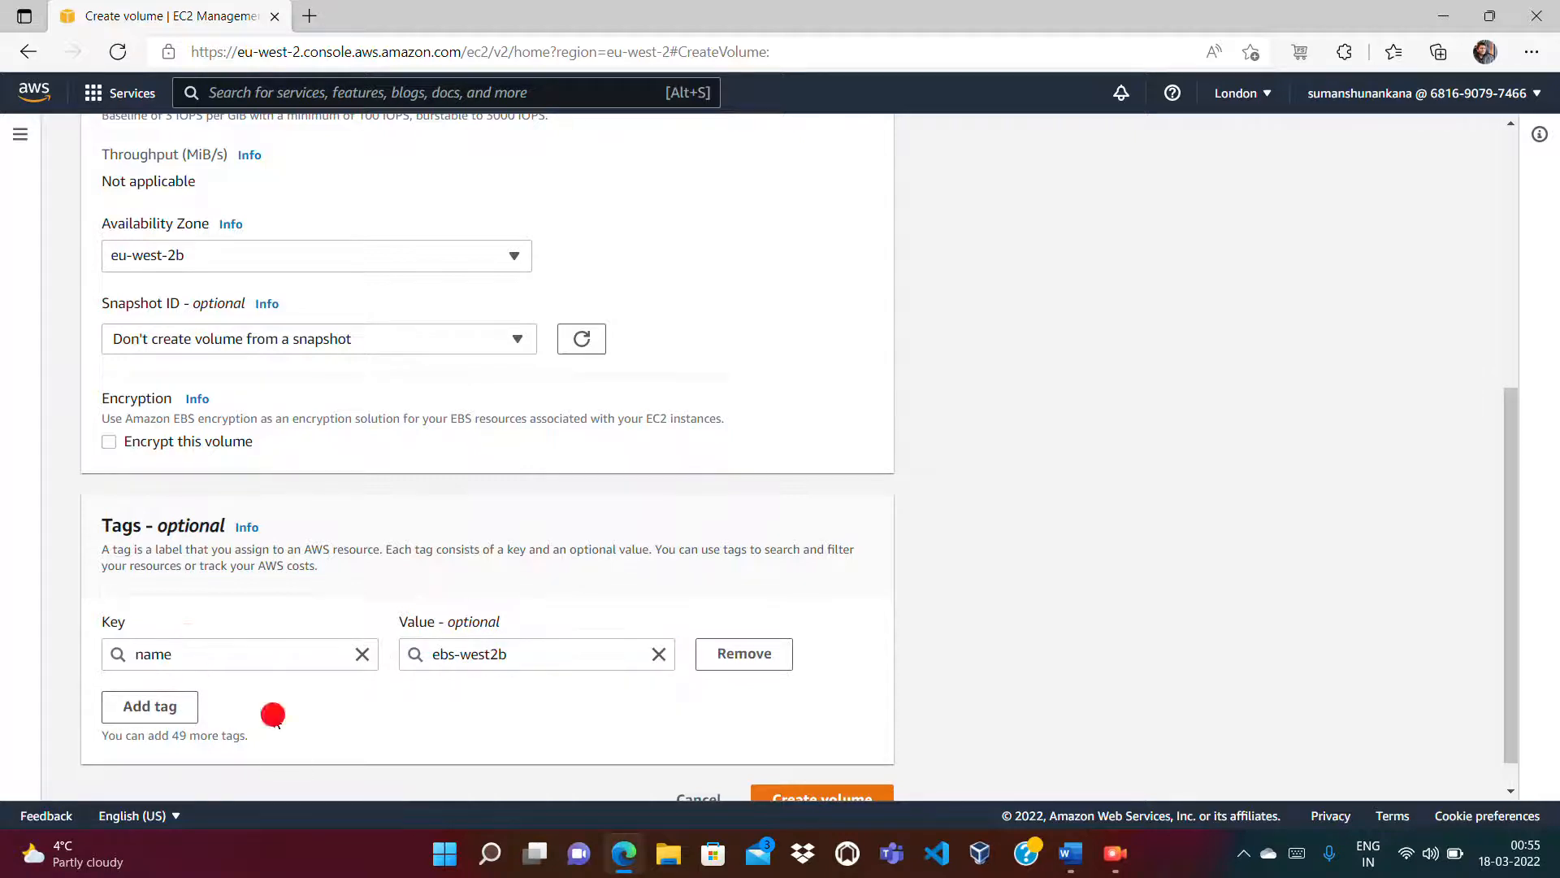
Step: Add an owner tag holding the owner's e-mail and create the volume
{"action": "left_click", "coordinate": [157, 707]}
{"action": "type", "text": "owner"}
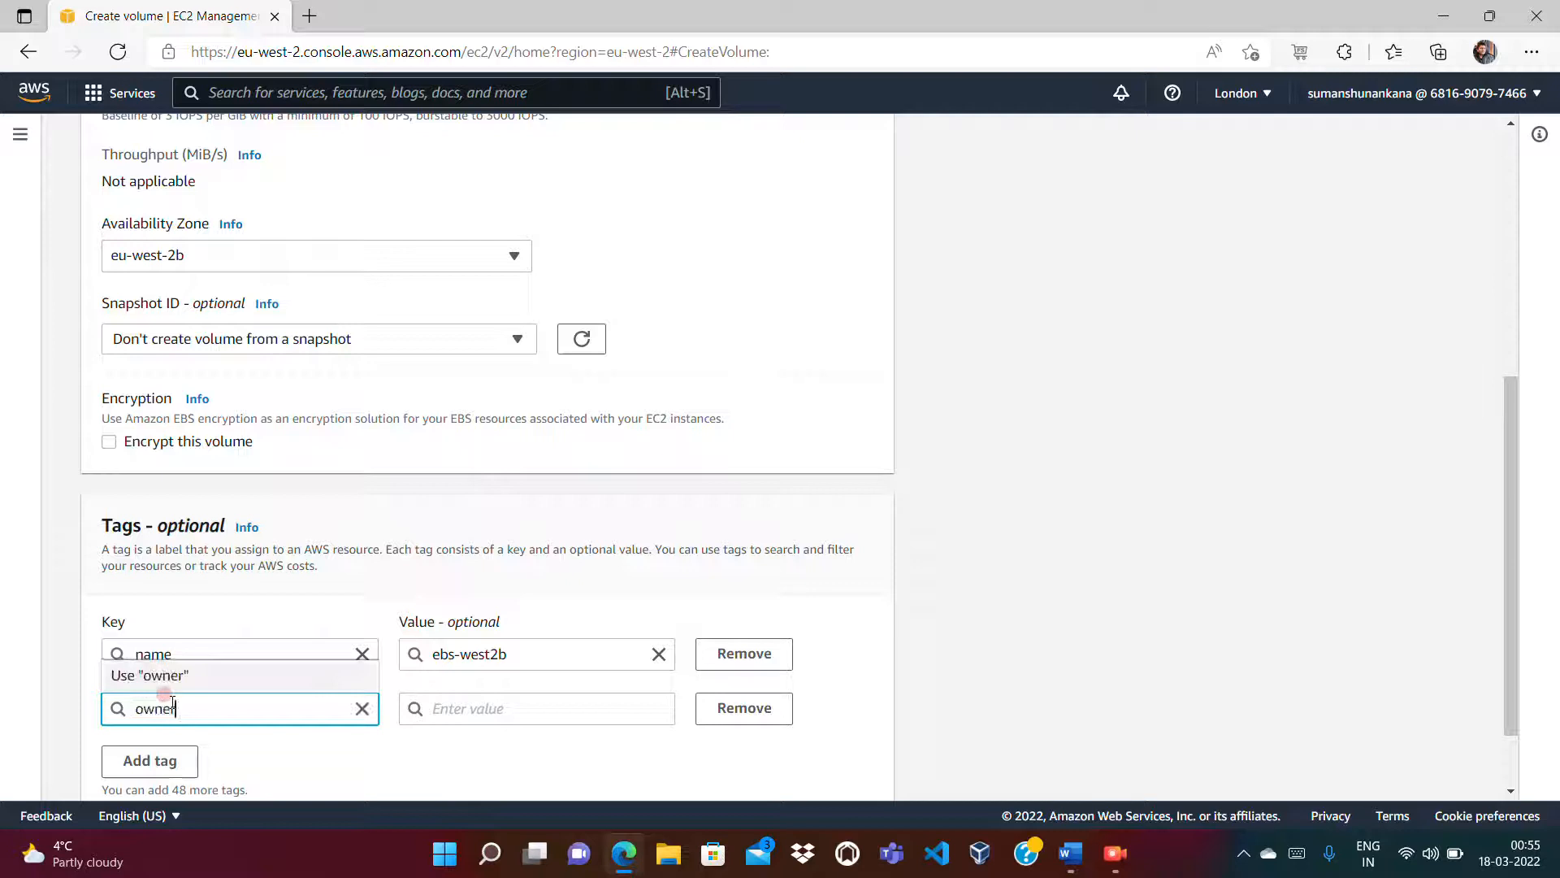
{"action": "left_click", "coordinate": [465, 706]}
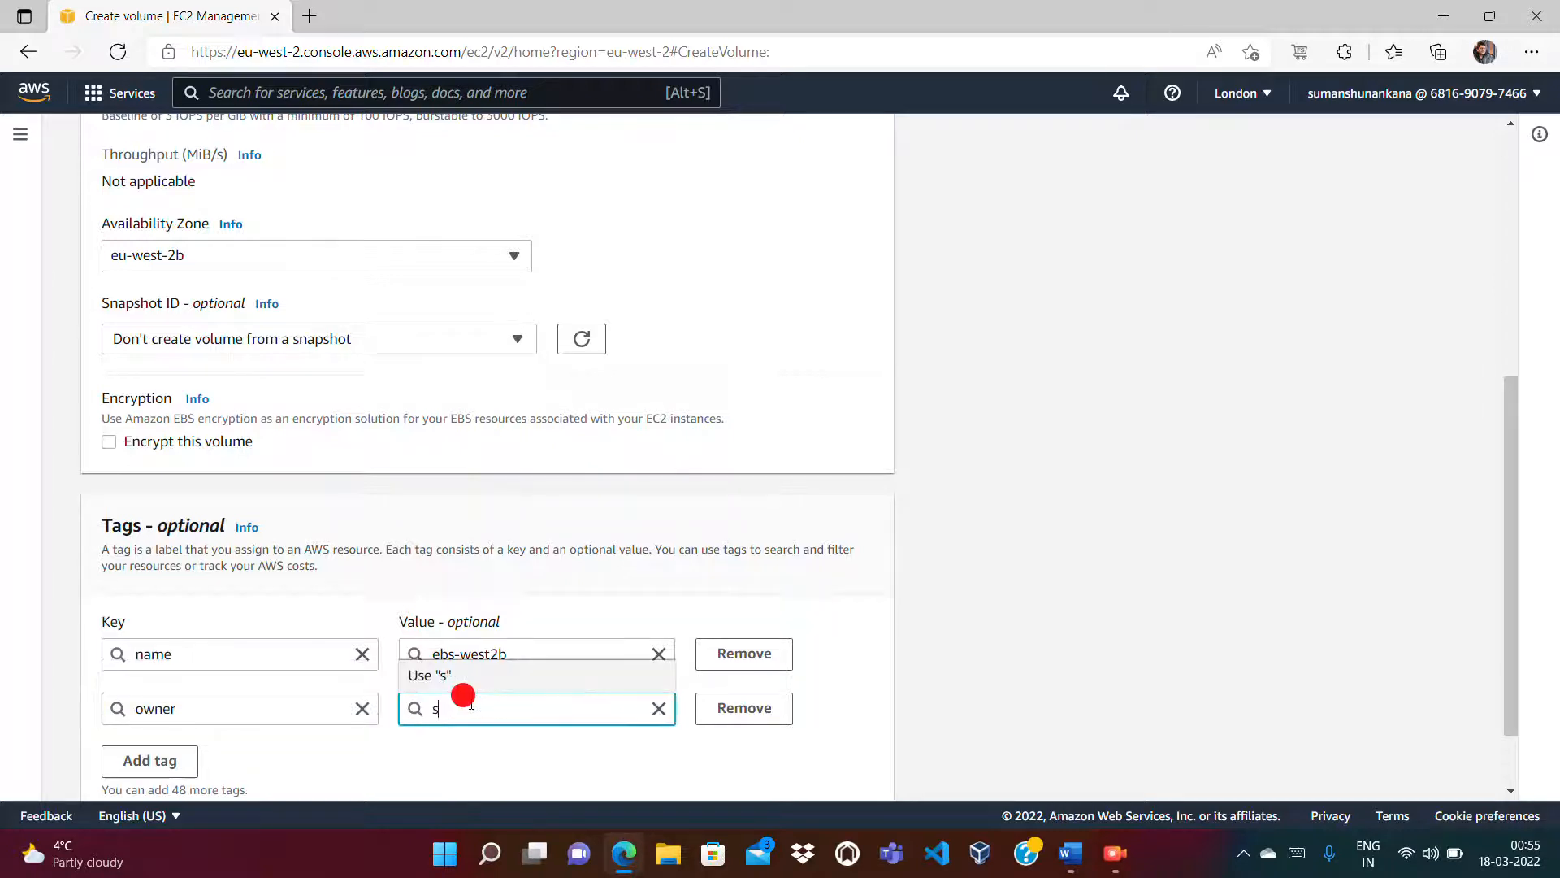
{"action": "key", "text": "Tab"}
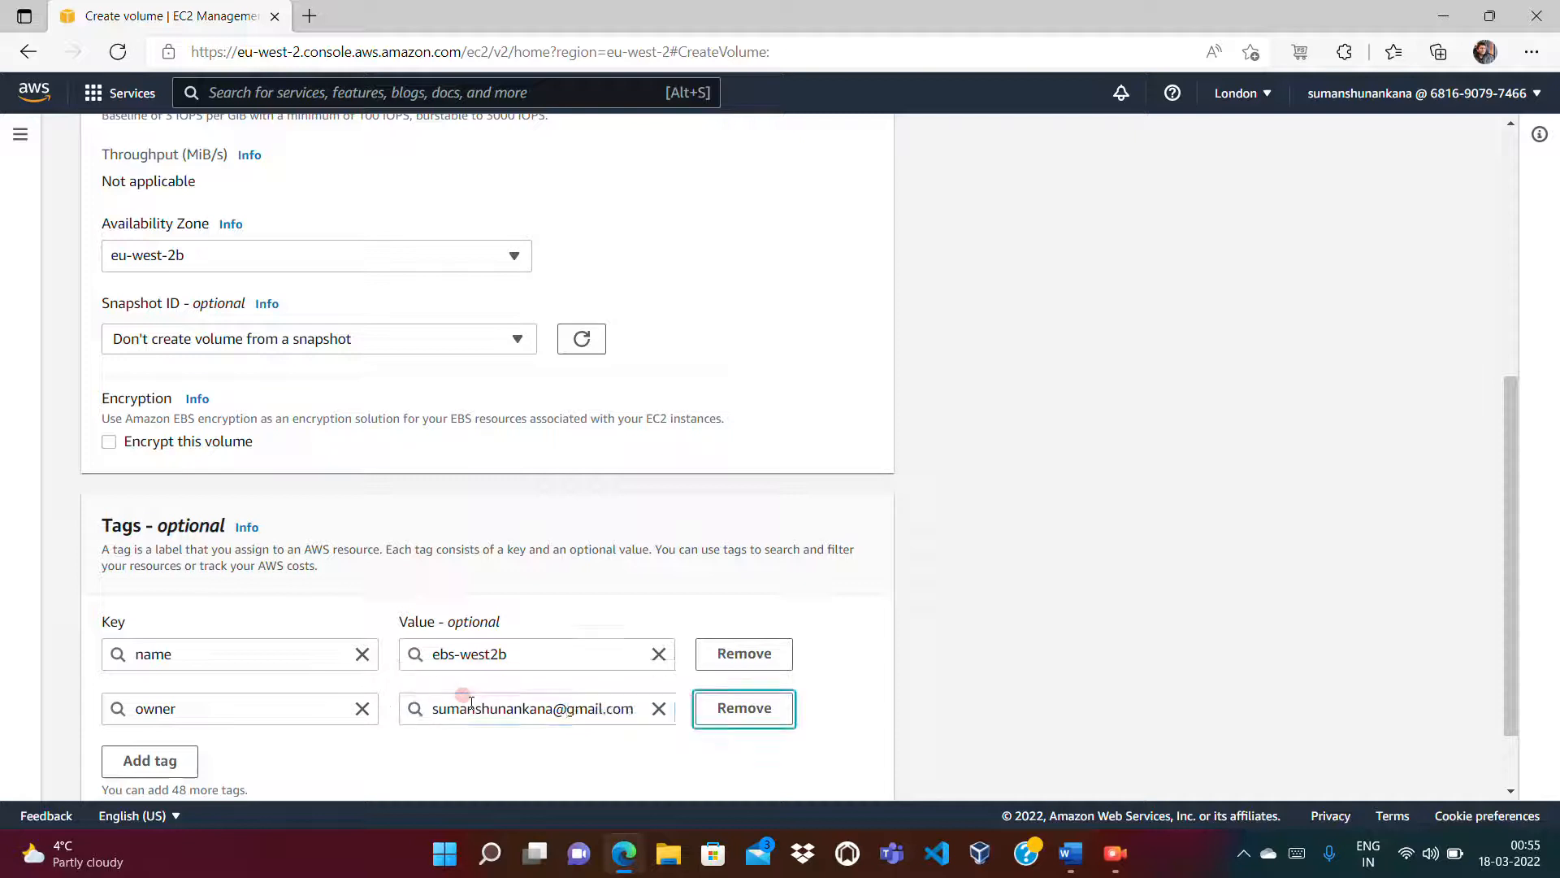
{"action": "left_click", "coordinate": [1509, 751]}
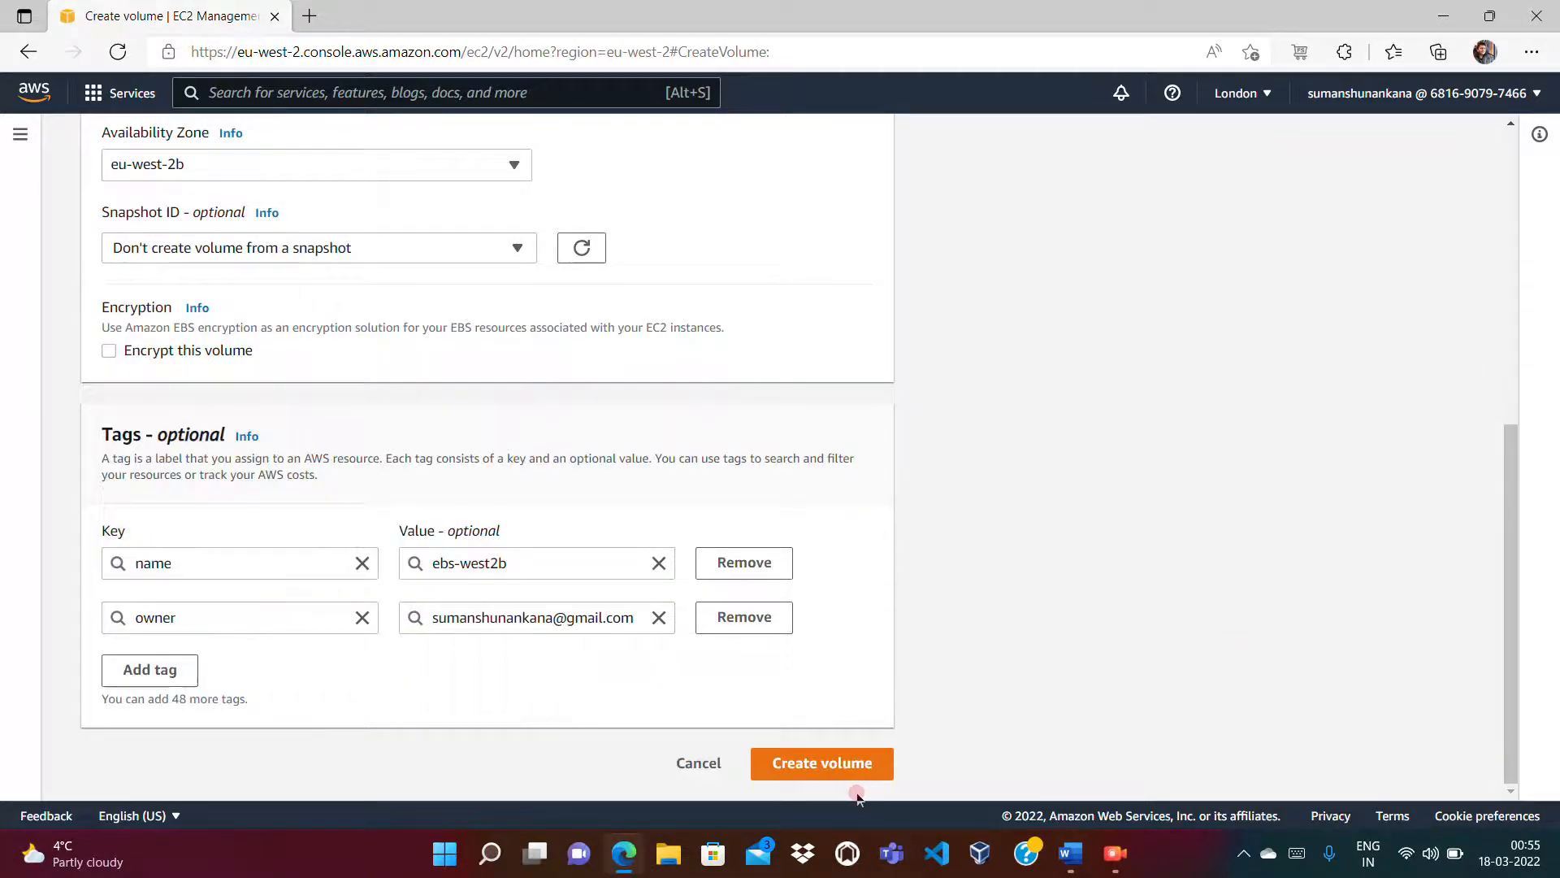
{"action": "left_click", "coordinate": [858, 767]}
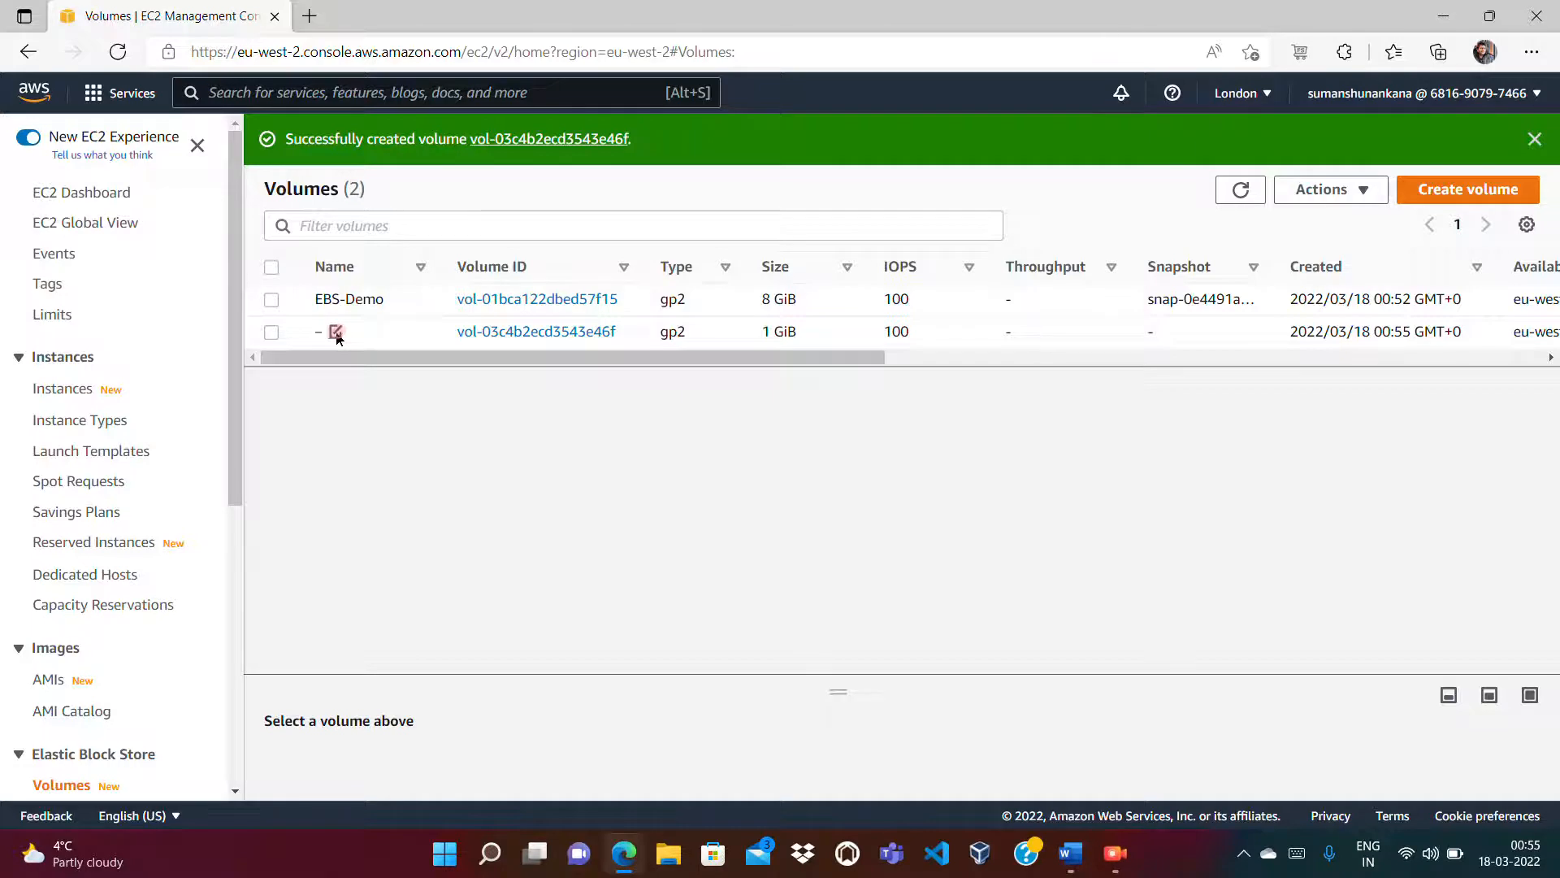
{"action": "left_click", "coordinate": [336, 332]}
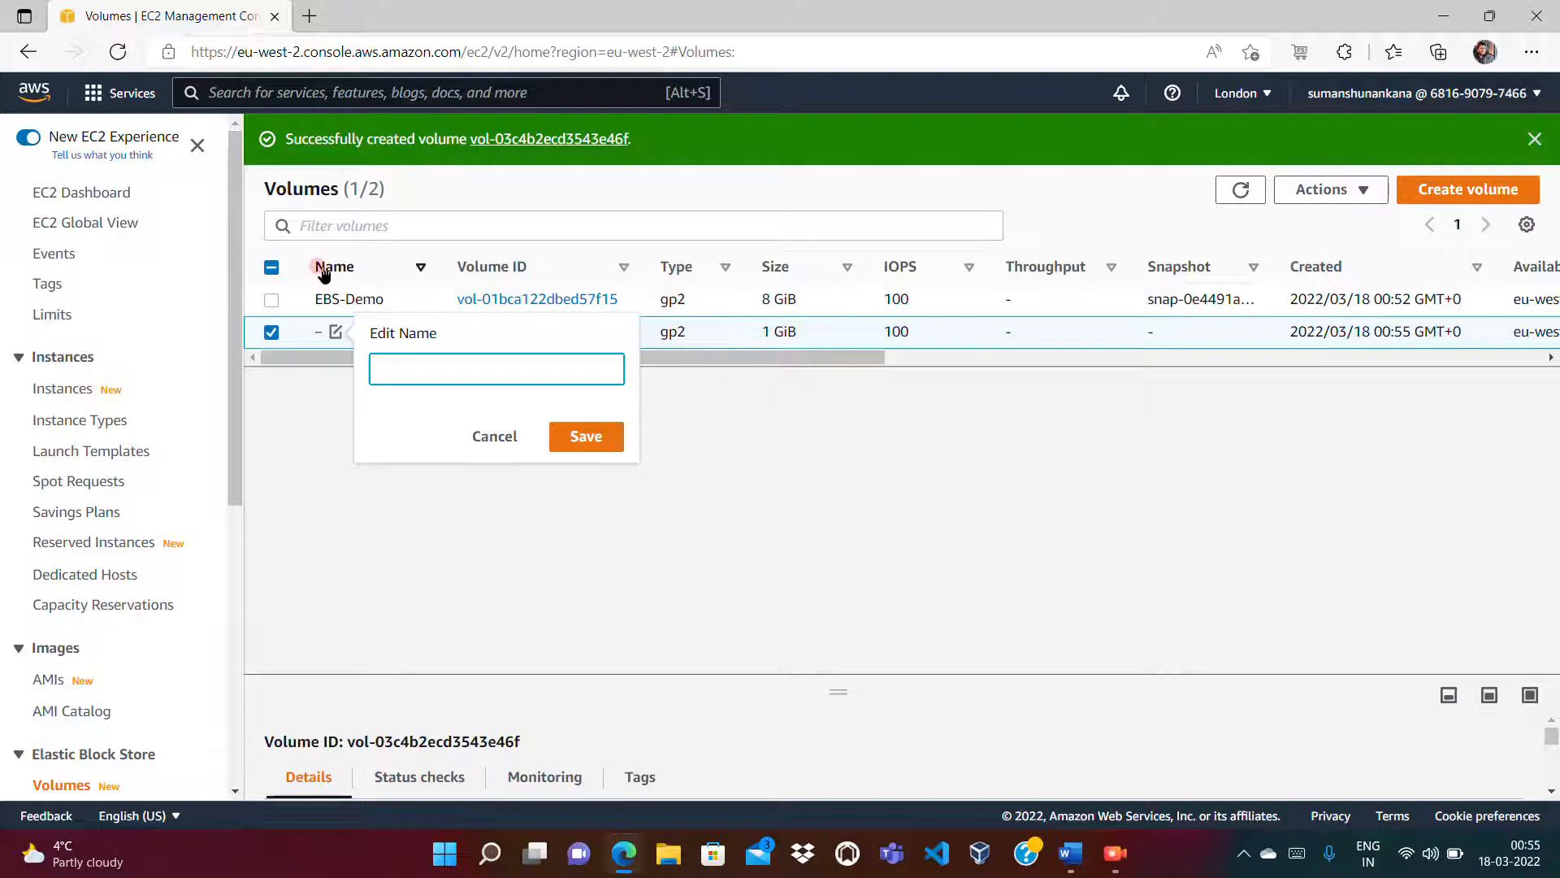
Step: Name the new 1 GiB volume EBS-eu-west2b, refresh the list, and select it
{"action": "left_click", "coordinate": [428, 370]}
{"action": "left_click", "coordinate": [583, 436]}
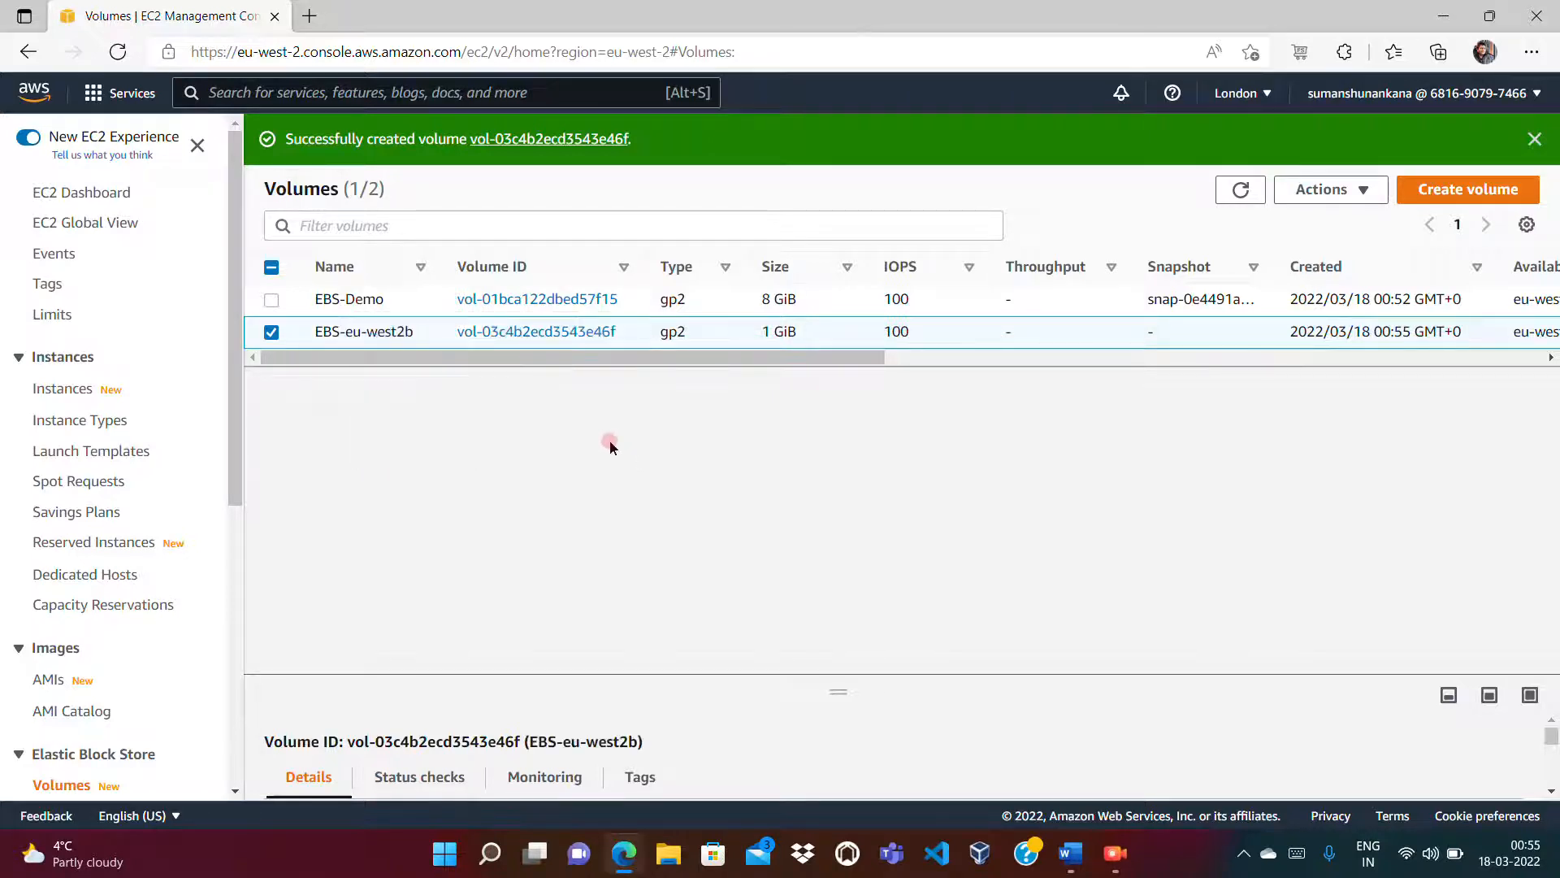
{"action": "left_click", "coordinate": [1236, 191]}
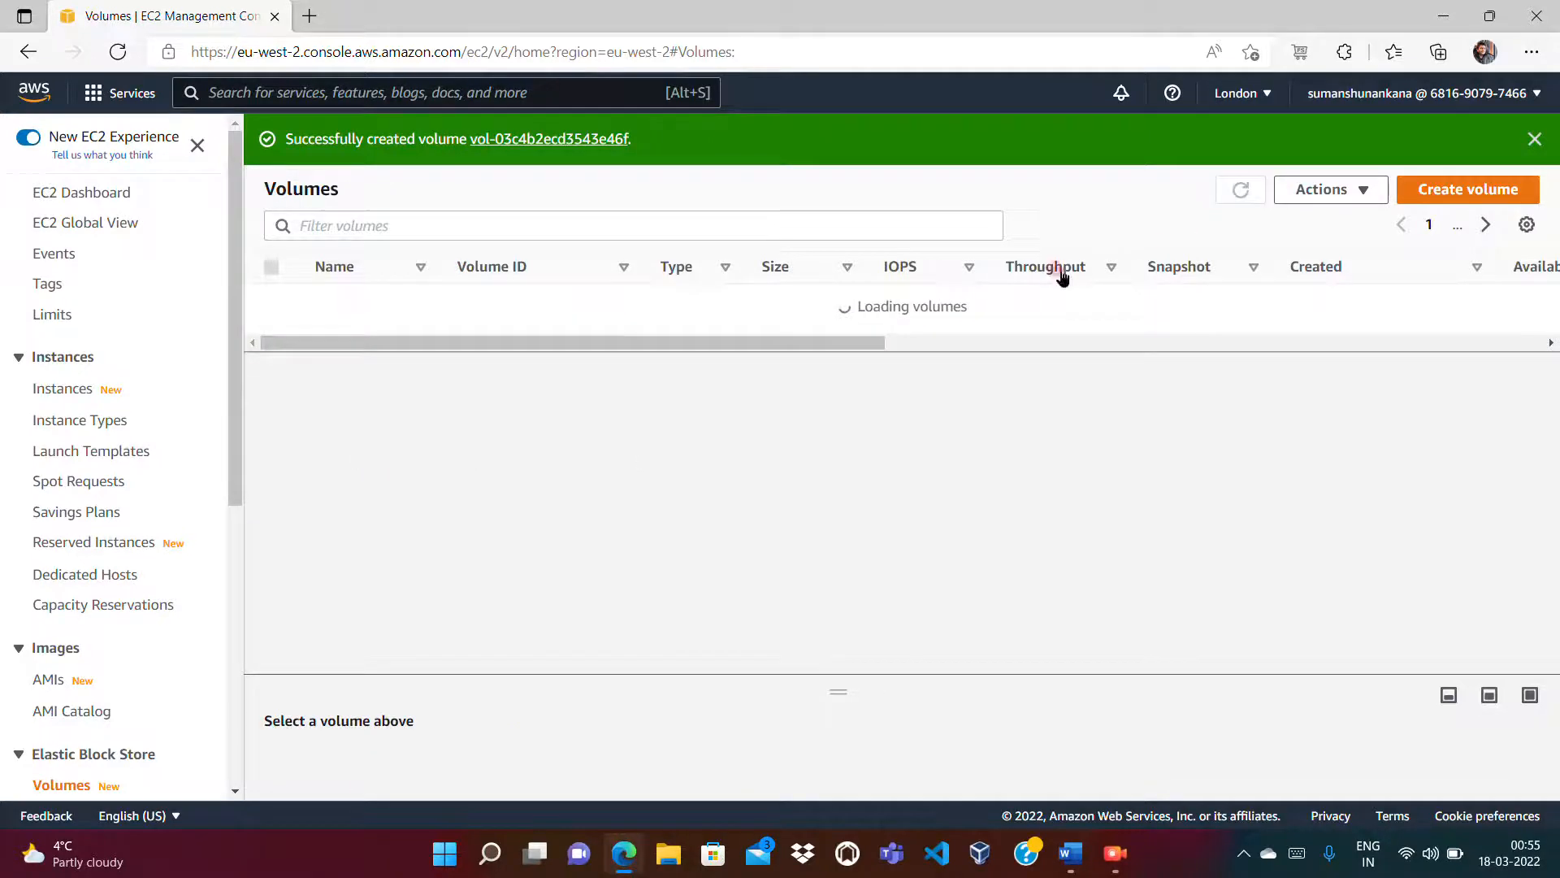
{"action": "left_click_drag", "start_coordinate": [855, 370], "coordinate": [1502, 382]}
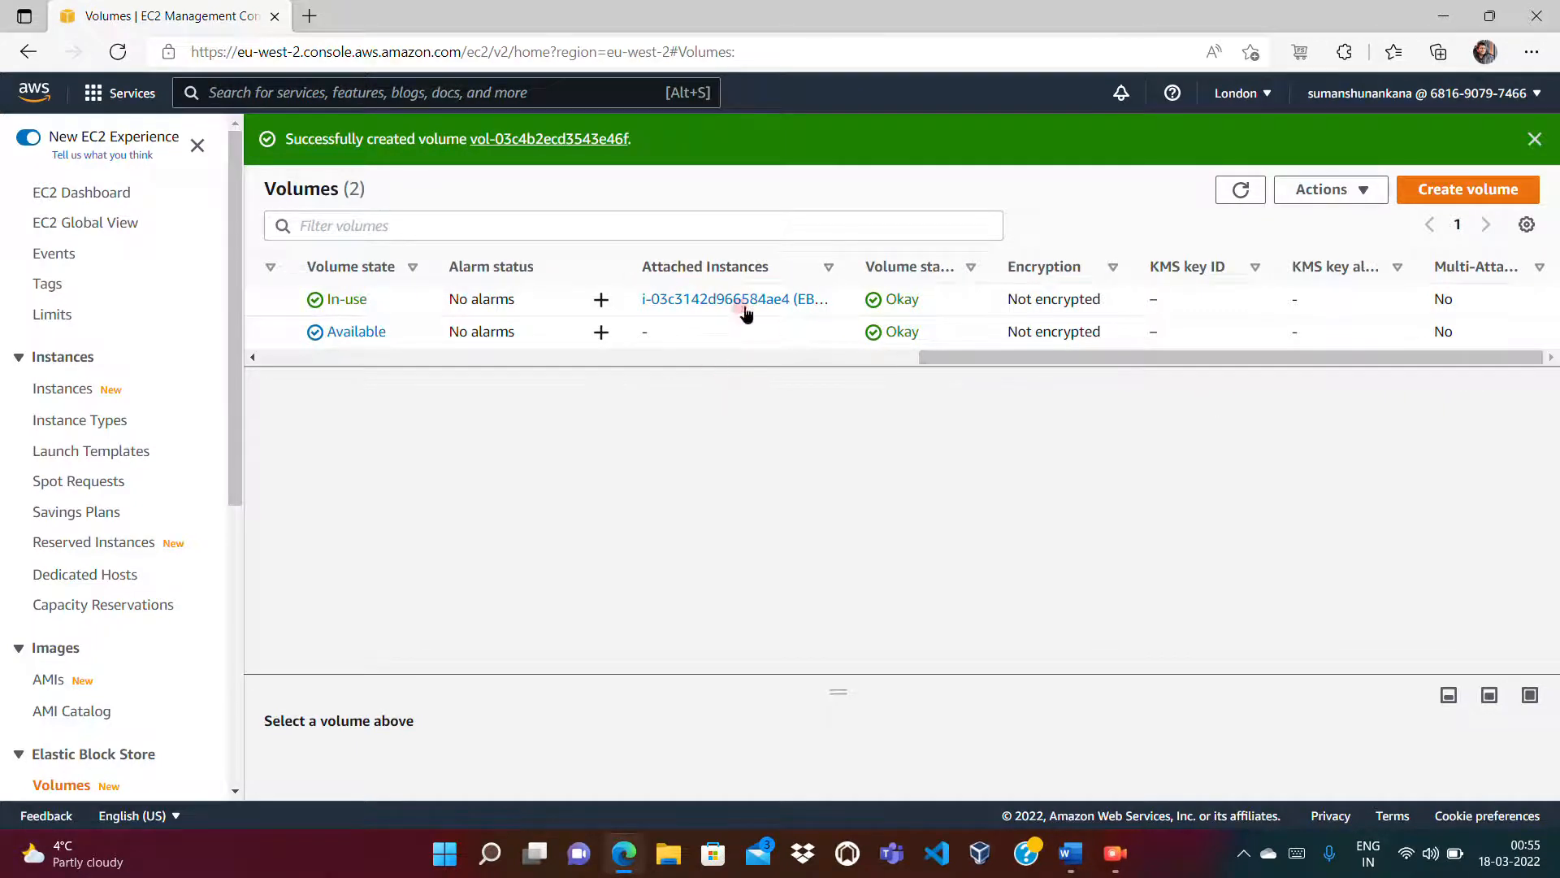
{"action": "mouse_move", "coordinate": [927, 370]}
{"action": "left_mouse_down"}
{"action": "mouse_move", "coordinate": [933, 356]}
{"action": "mouse_move", "coordinate": [261, 372]}
{"action": "left_mouse_up"}
{"action": "left_click", "coordinate": [272, 332]}
{"action": "left_click", "coordinate": [735, 334]}
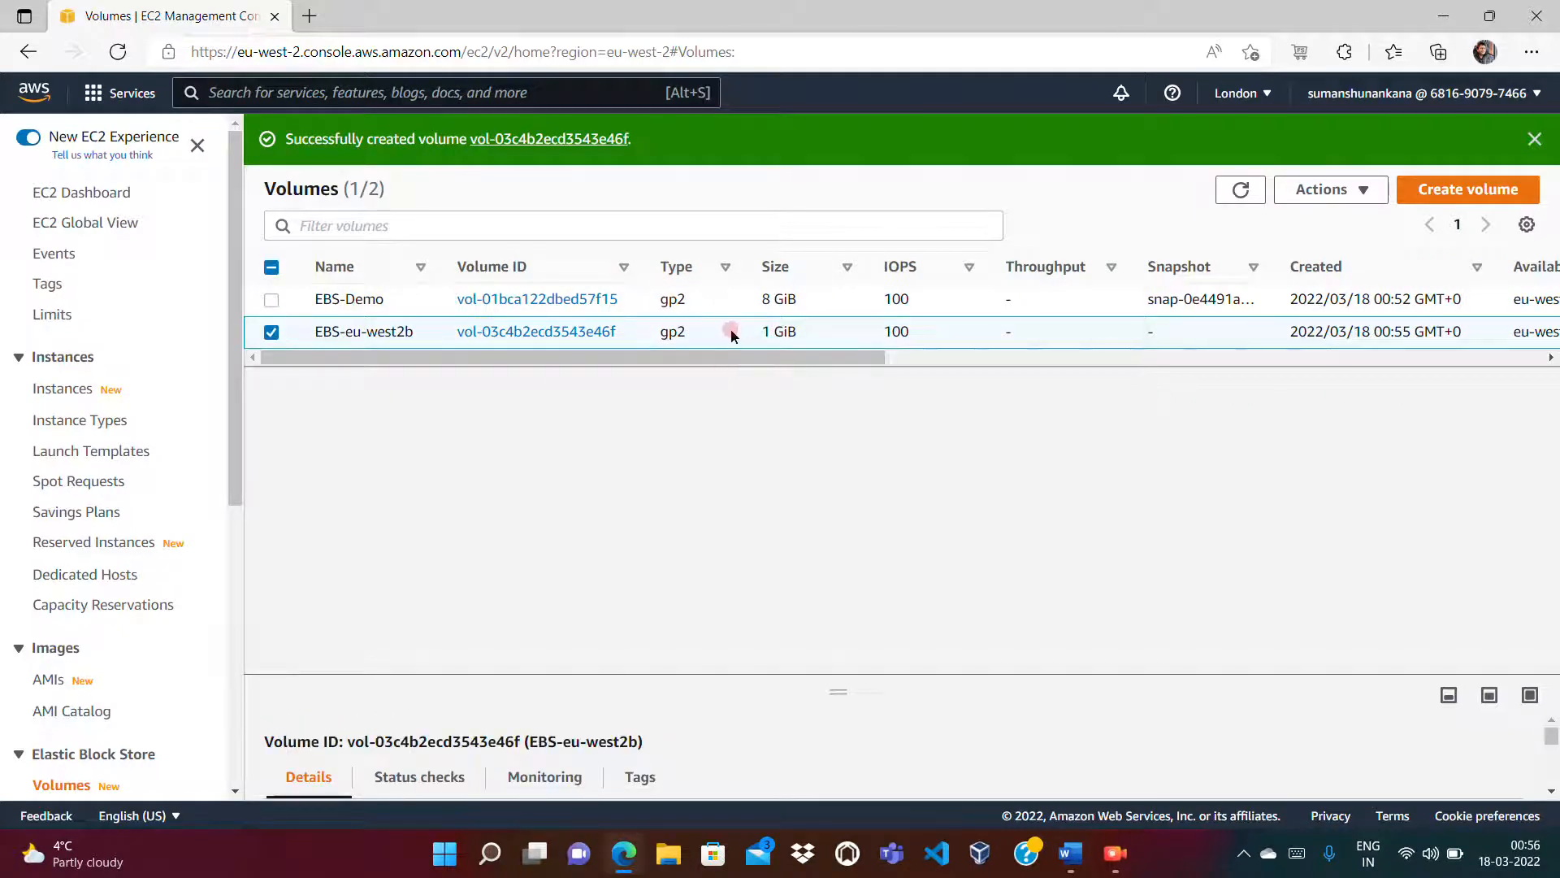
Step: Attach EBS-eu-west2b to instance i-03c3142d966584ae4 (EBS-Demo) as /dev/sdf
{"action": "right_click", "coordinate": [731, 333]}
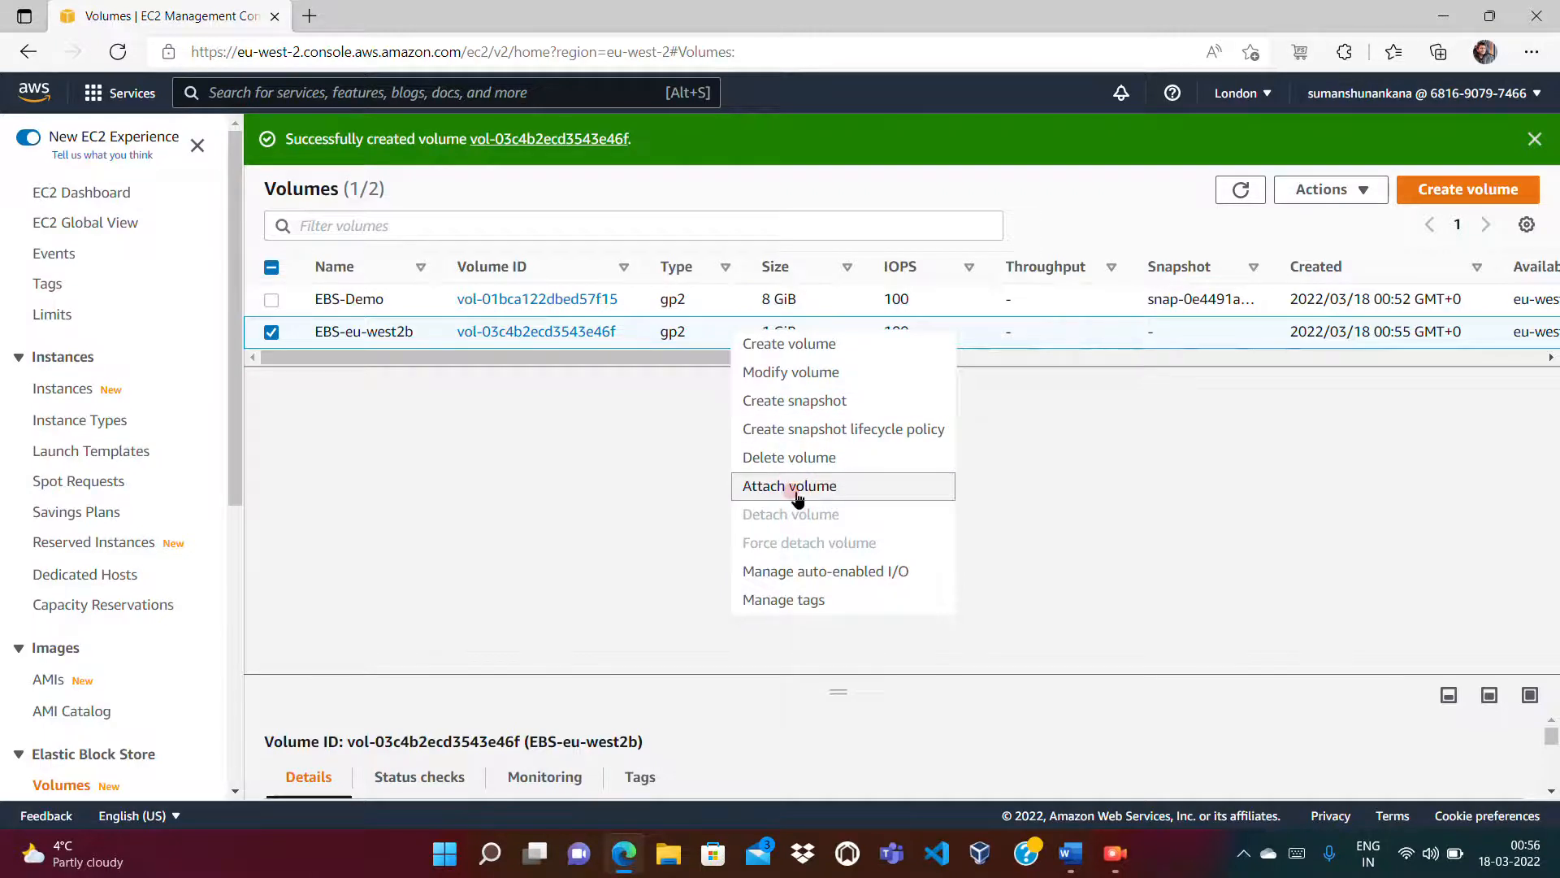
{"action": "left_click", "coordinate": [792, 487]}
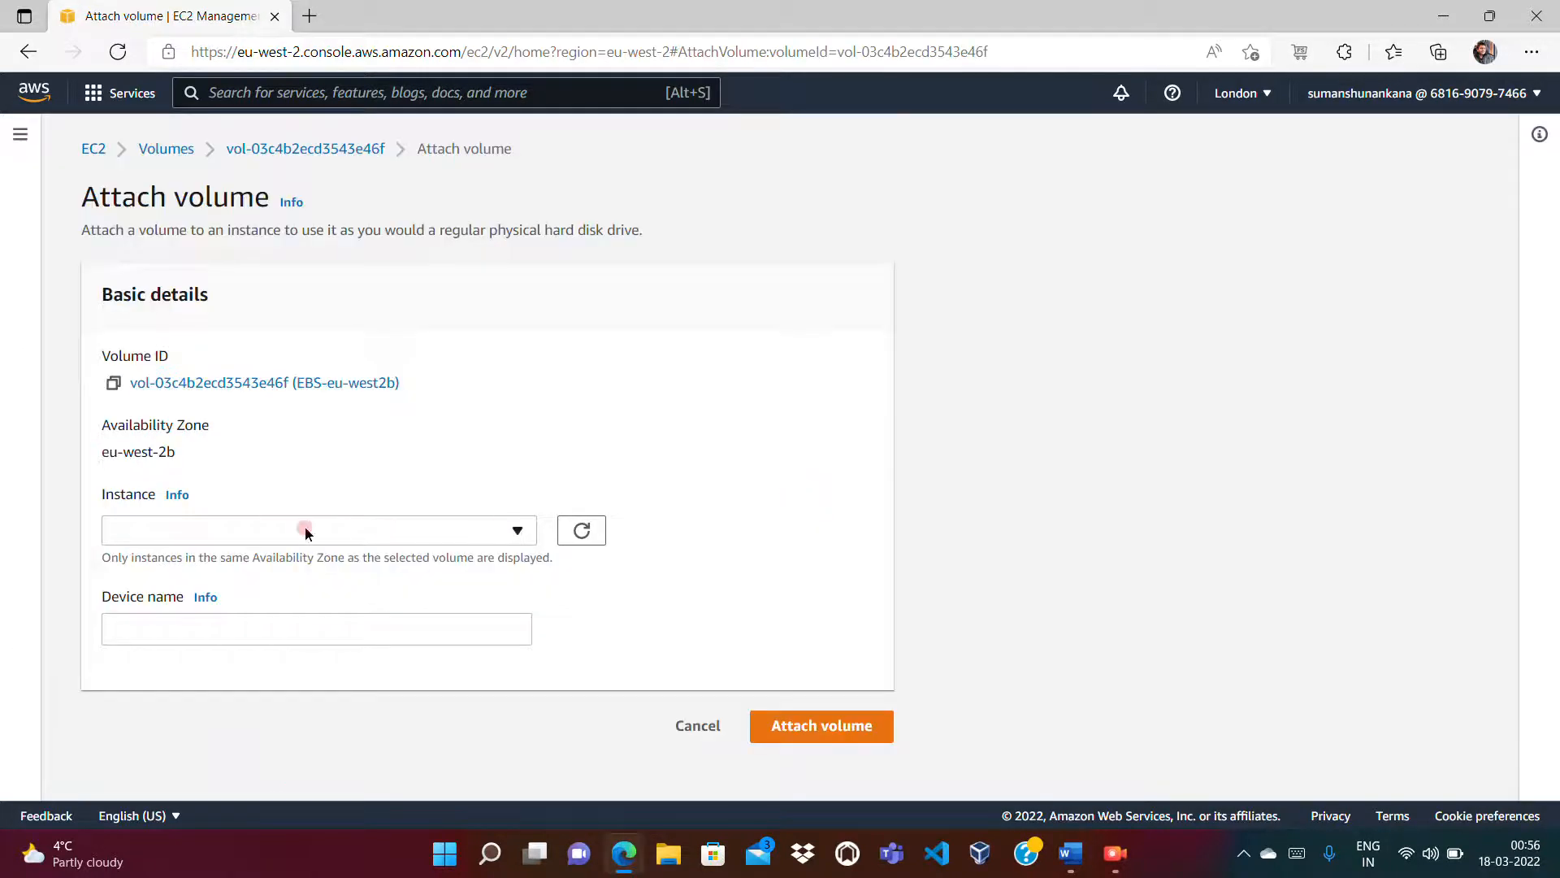
{"action": "left_click", "coordinate": [307, 529]}
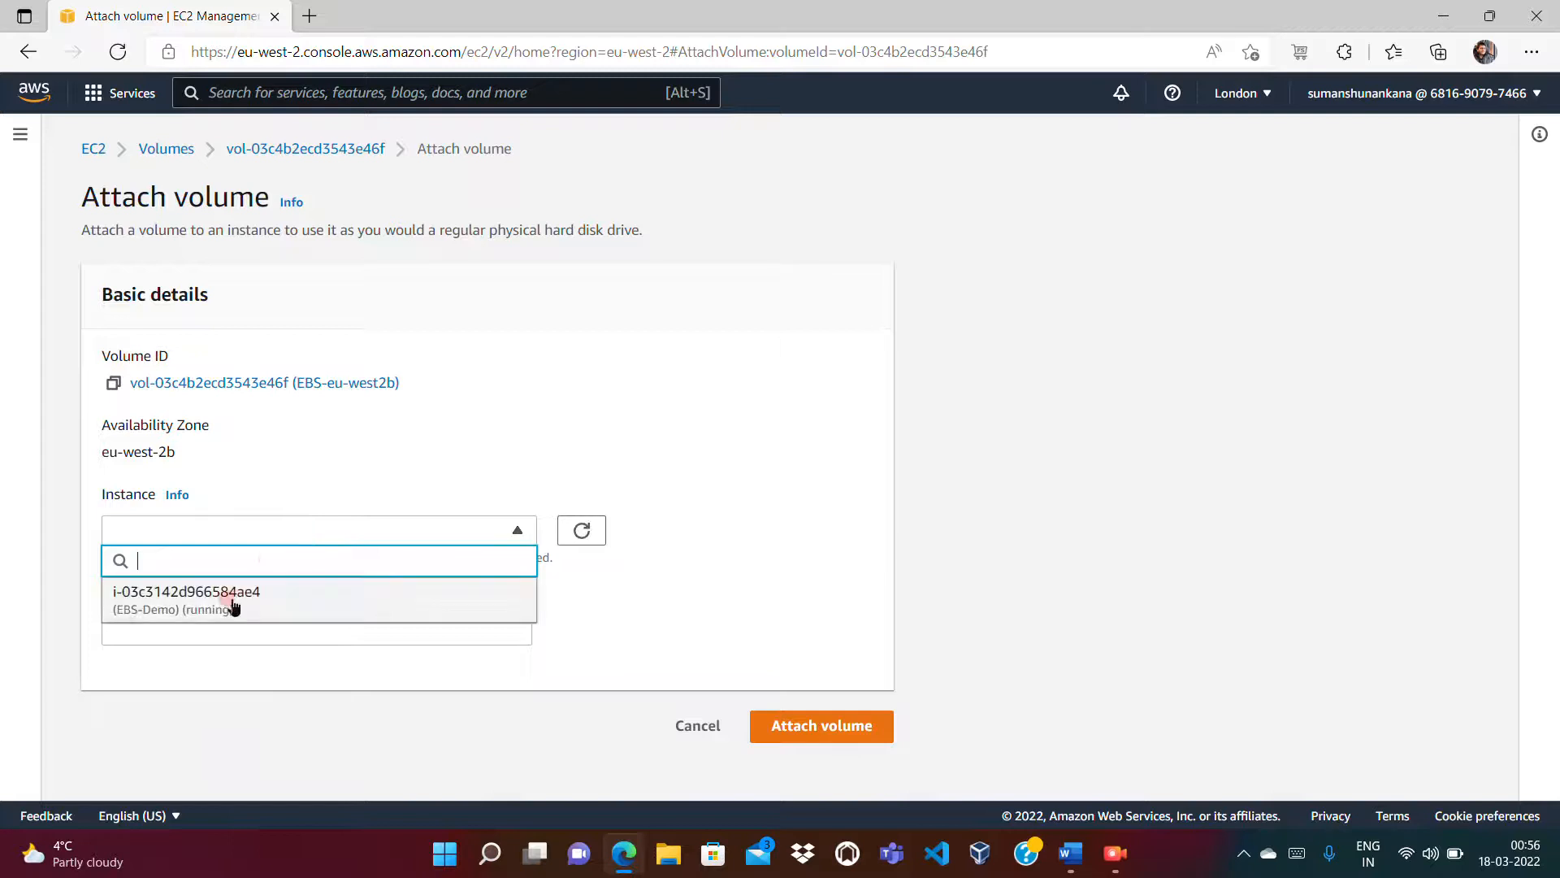
{"action": "left_click", "coordinate": [233, 601]}
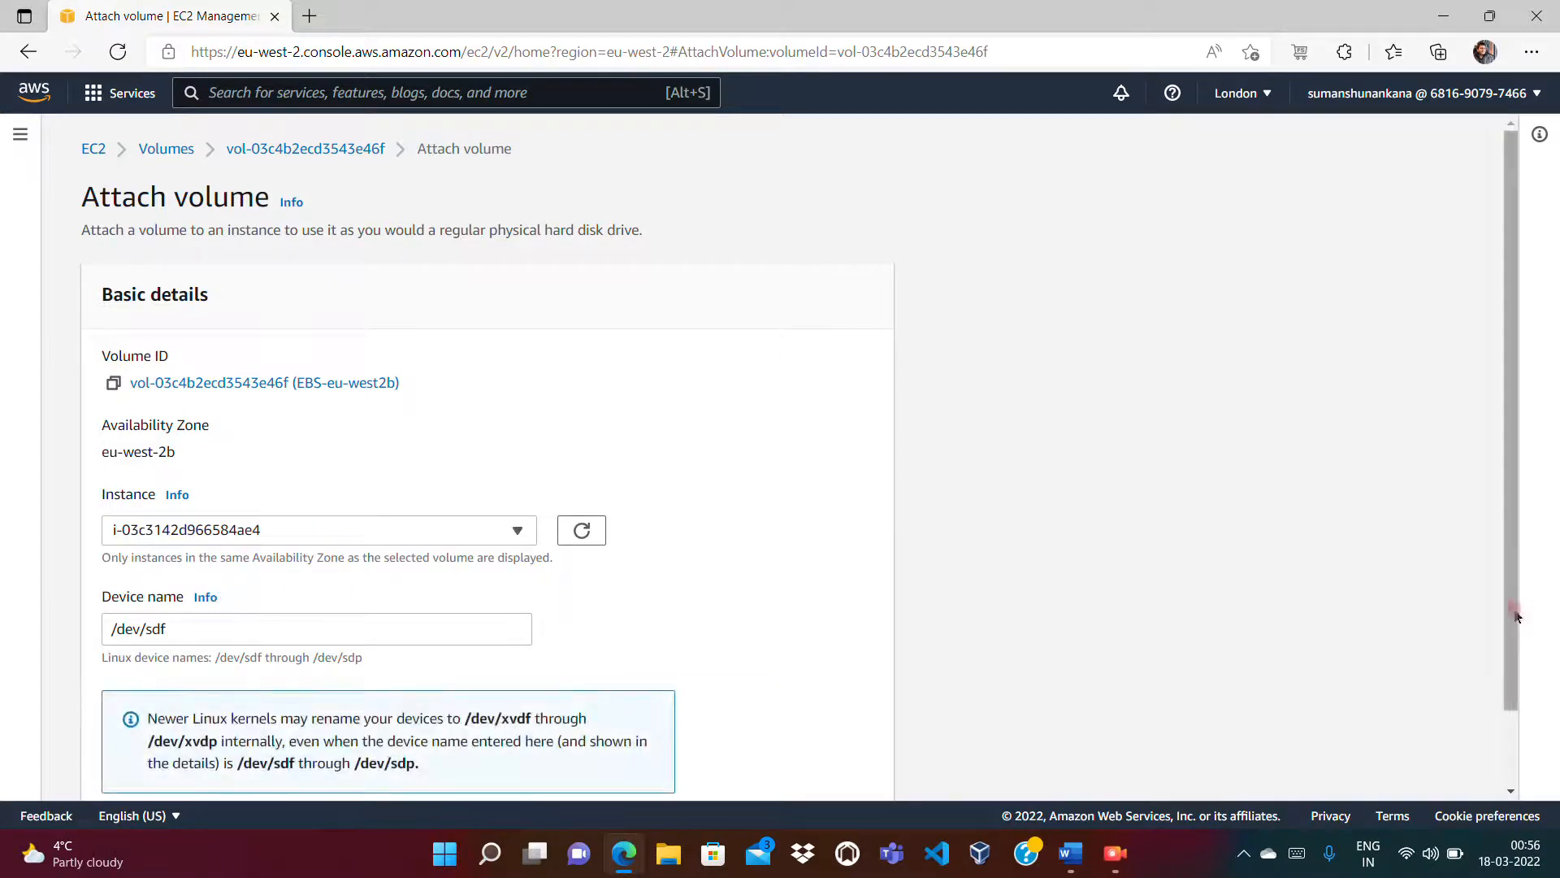
{"action": "left_click_drag", "start_coordinate": [1517, 616], "coordinate": [1515, 742]}
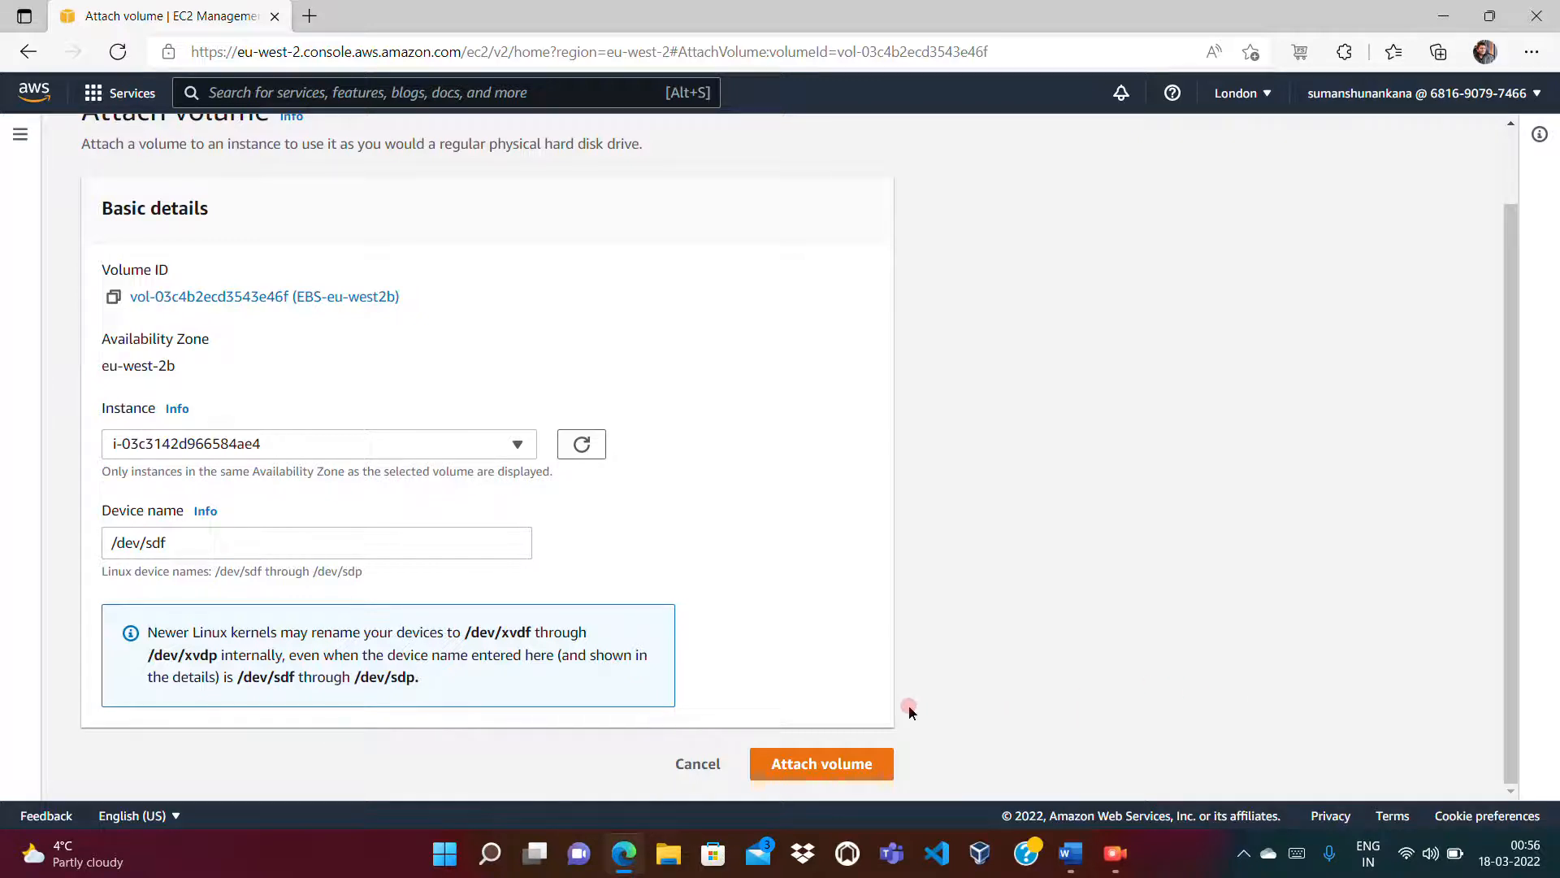
{"action": "left_click", "coordinate": [795, 772]}
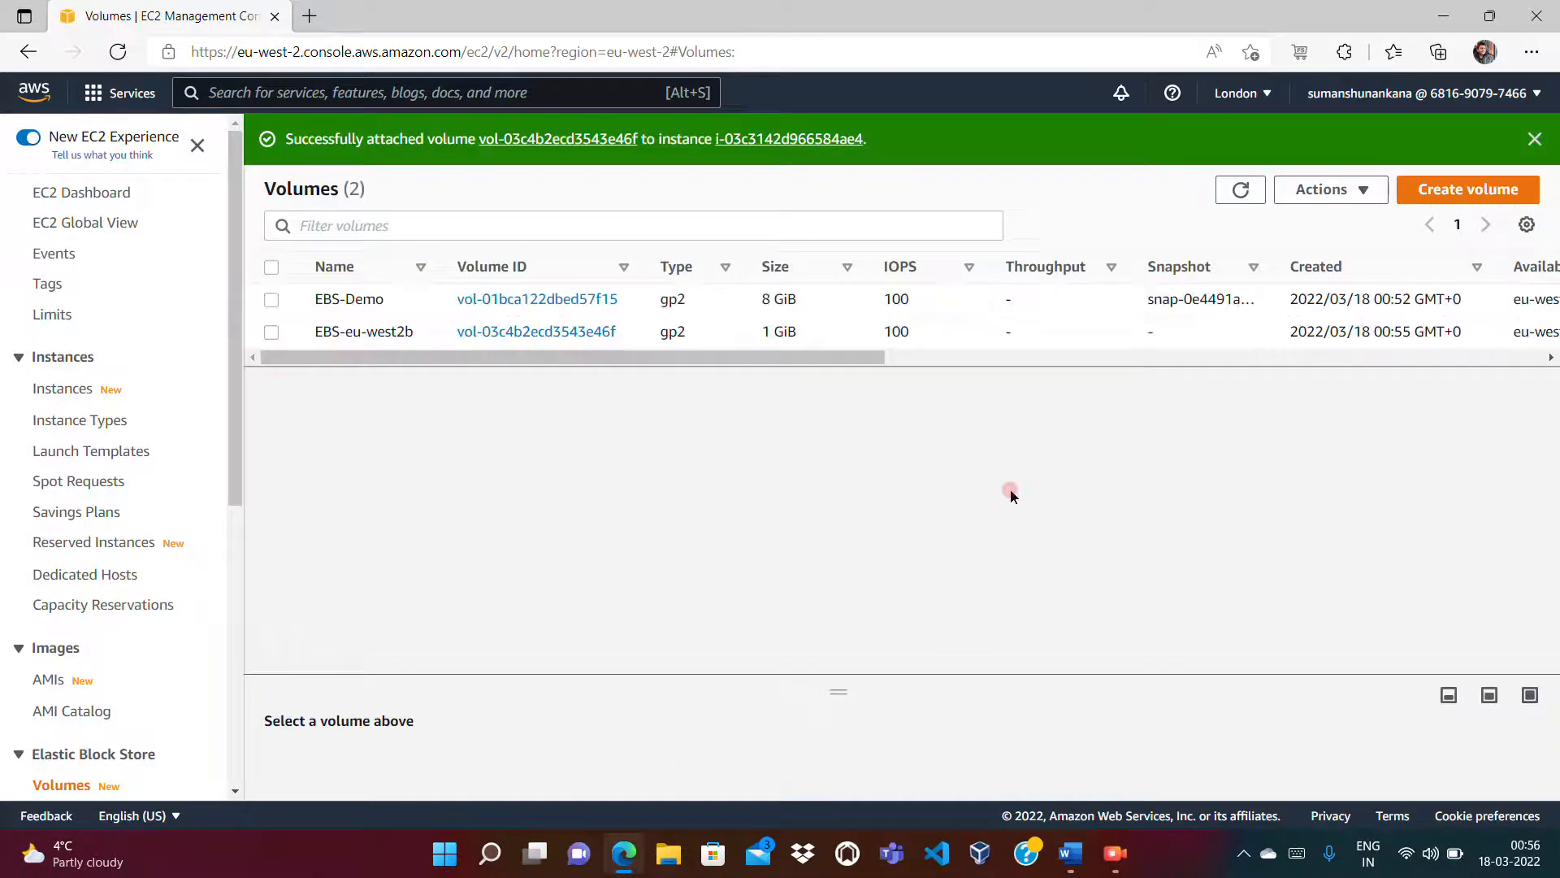
Step: Refresh the Volumes list to confirm both volumes are In-use, then select the EBS-Demo instance
{"action": "left_click", "coordinate": [1240, 190]}
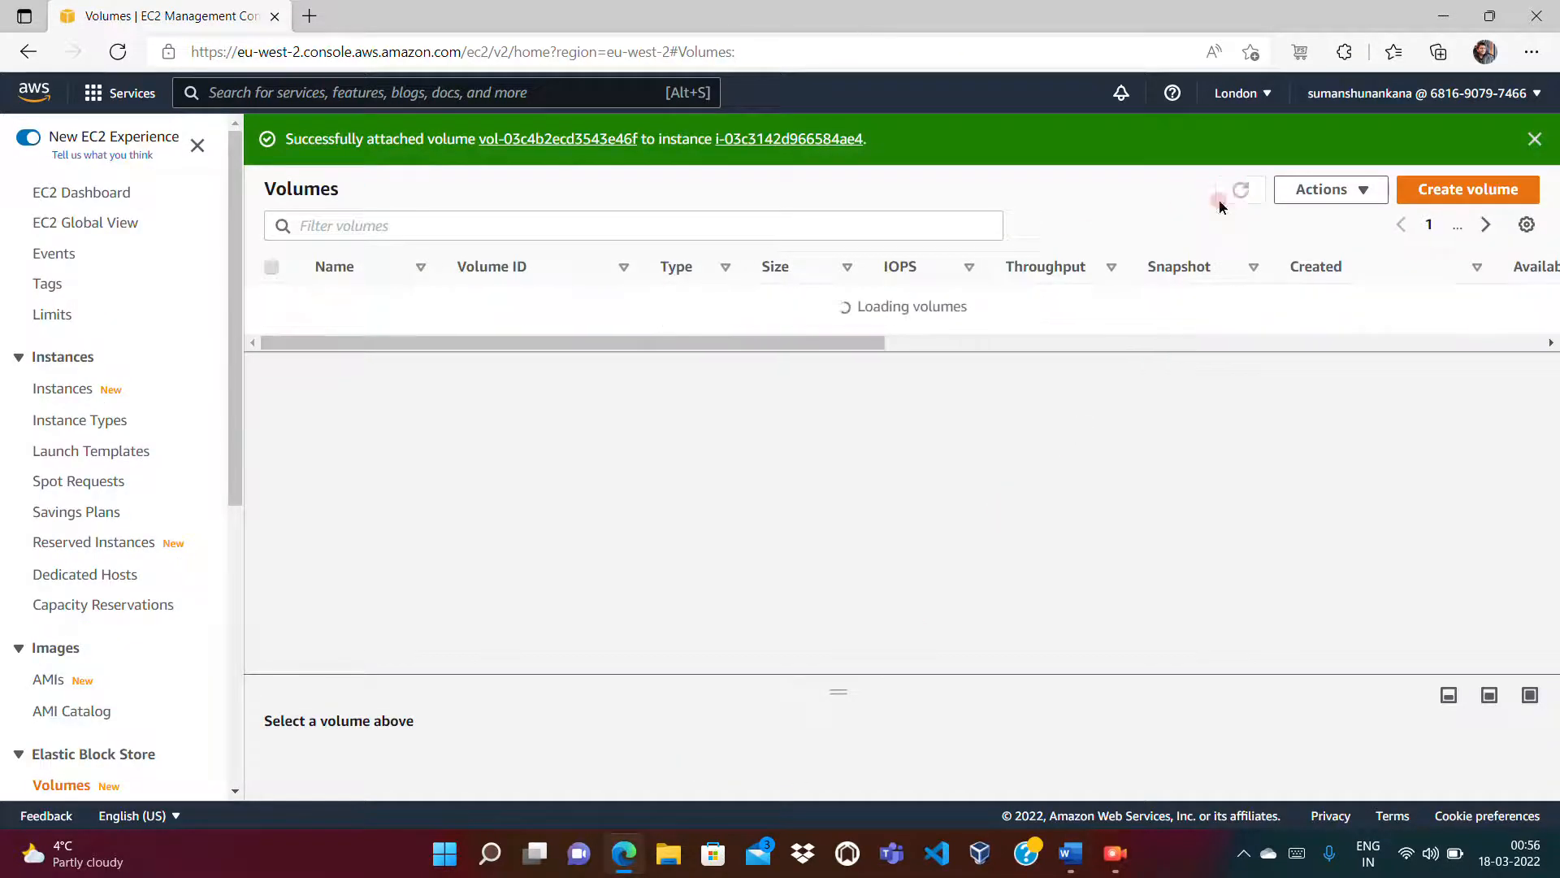
{"action": "left_click_drag", "start_coordinate": [845, 362], "coordinate": [1241, 378]}
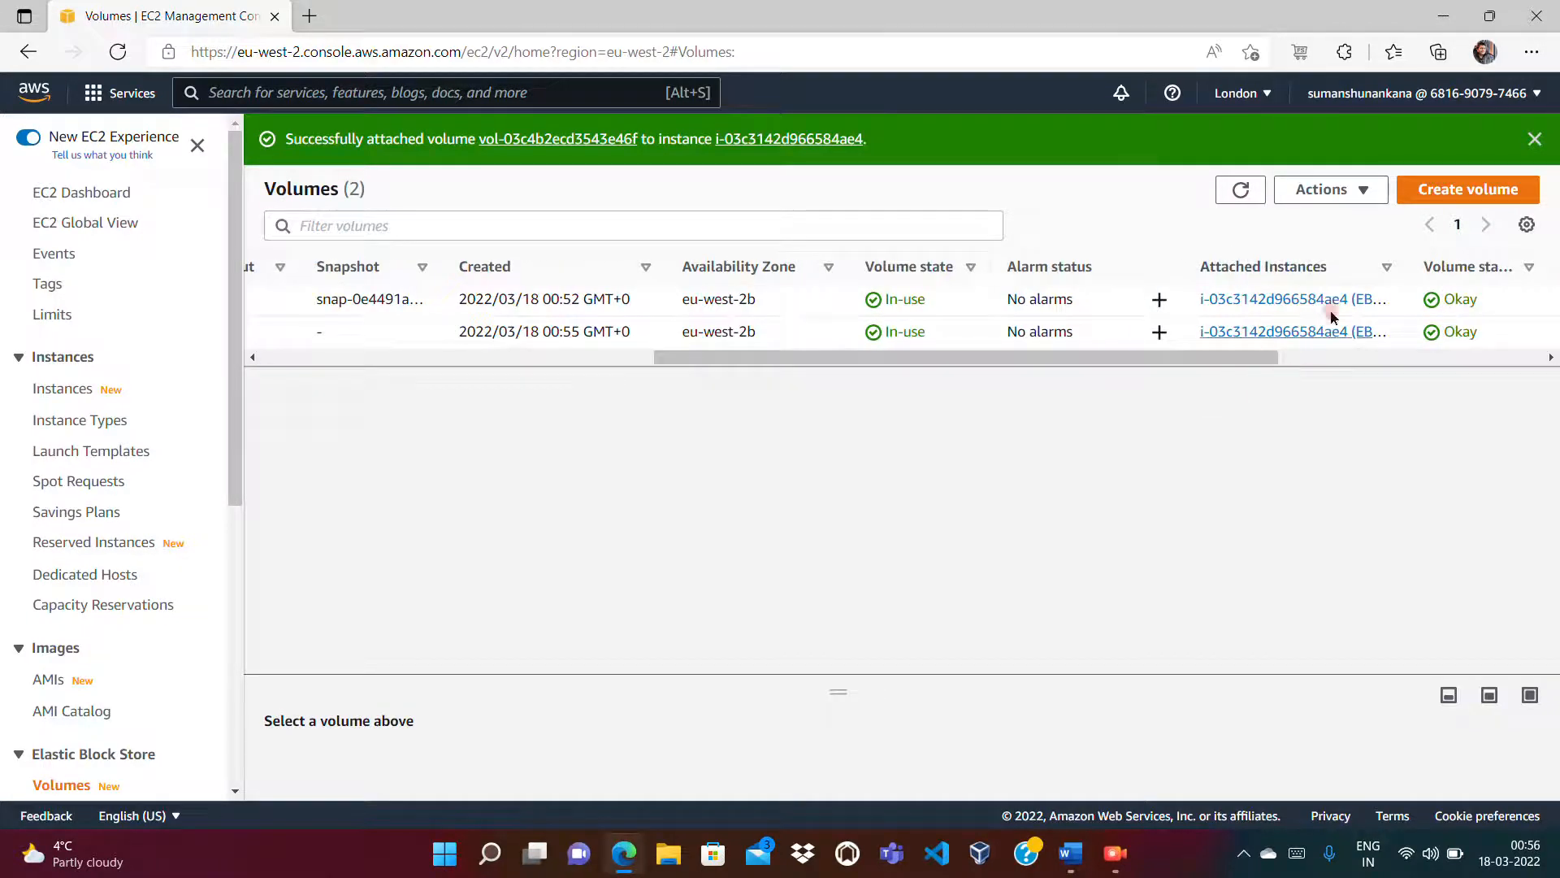
{"action": "left_click", "coordinate": [59, 389]}
{"action": "left_click", "coordinate": [272, 278]}
Step: Show EBS-Demo's block devices: 8 GiB root deletes on termination (Yes), 1 GiB volume does not (No)
{"action": "left_click", "coordinate": [615, 535]}
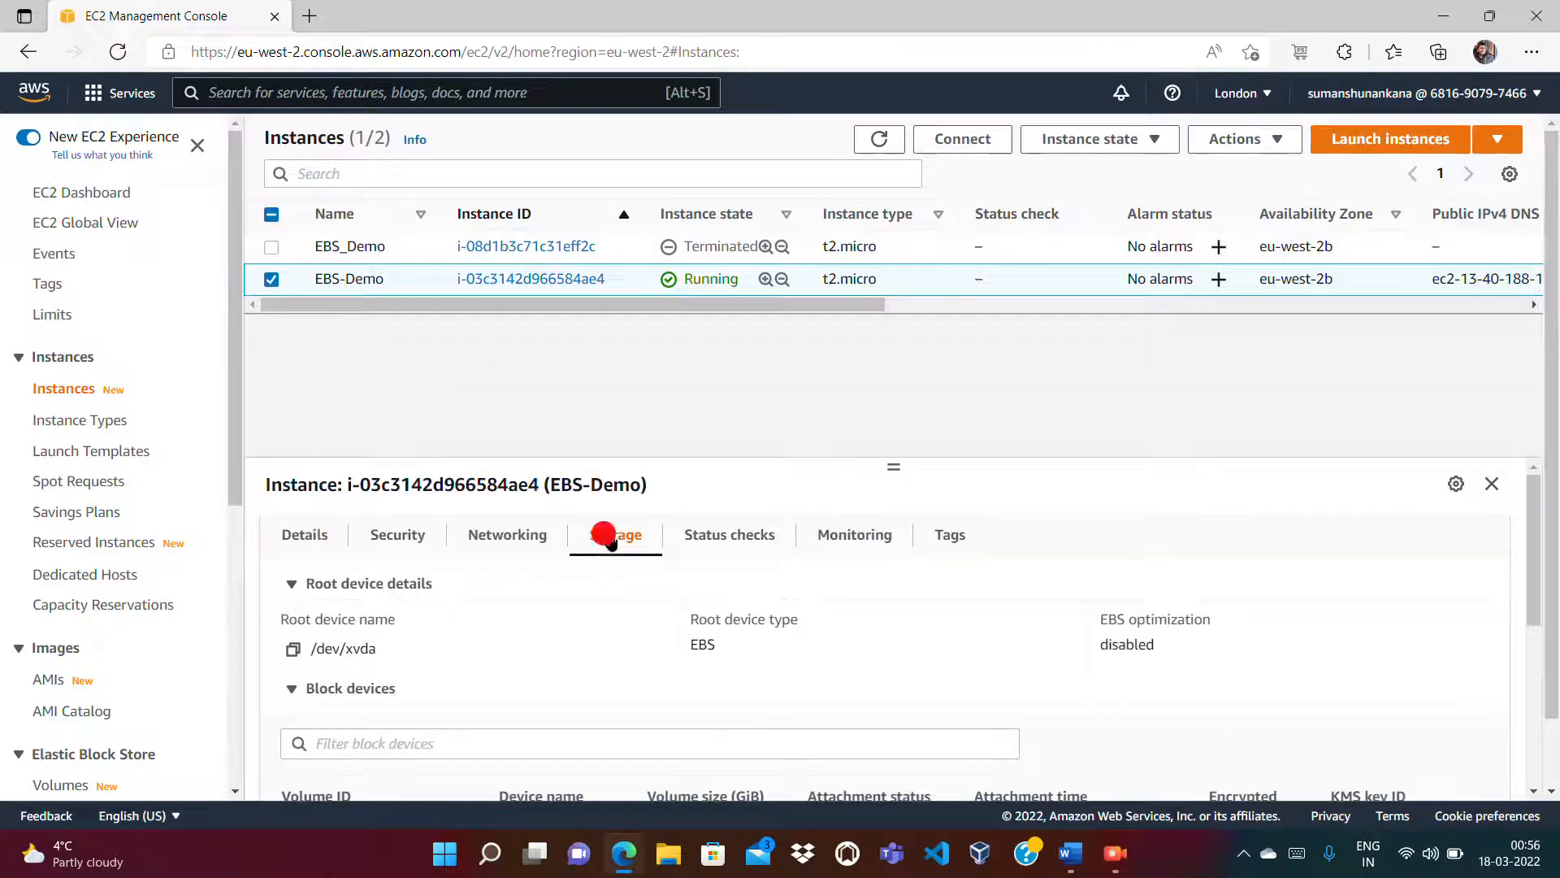
{"action": "left_click_drag", "start_coordinate": [1534, 494], "coordinate": [1547, 562]}
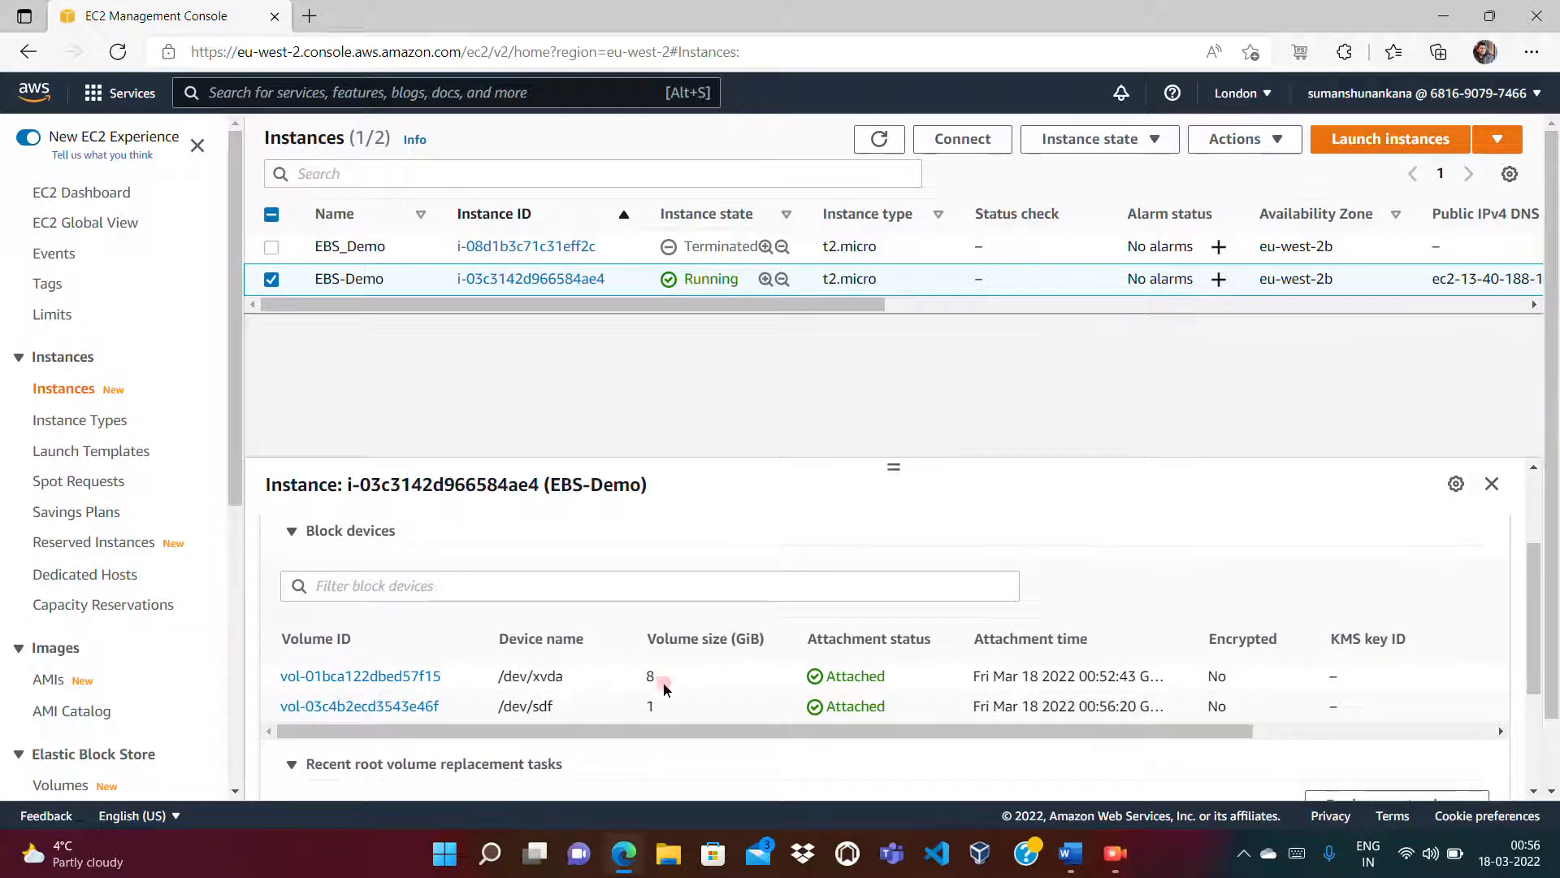
{"action": "left_click_drag", "start_coordinate": [648, 683], "coordinate": [809, 735]}
{"action": "left_click_drag", "start_coordinate": [1001, 738], "coordinate": [1170, 735]}
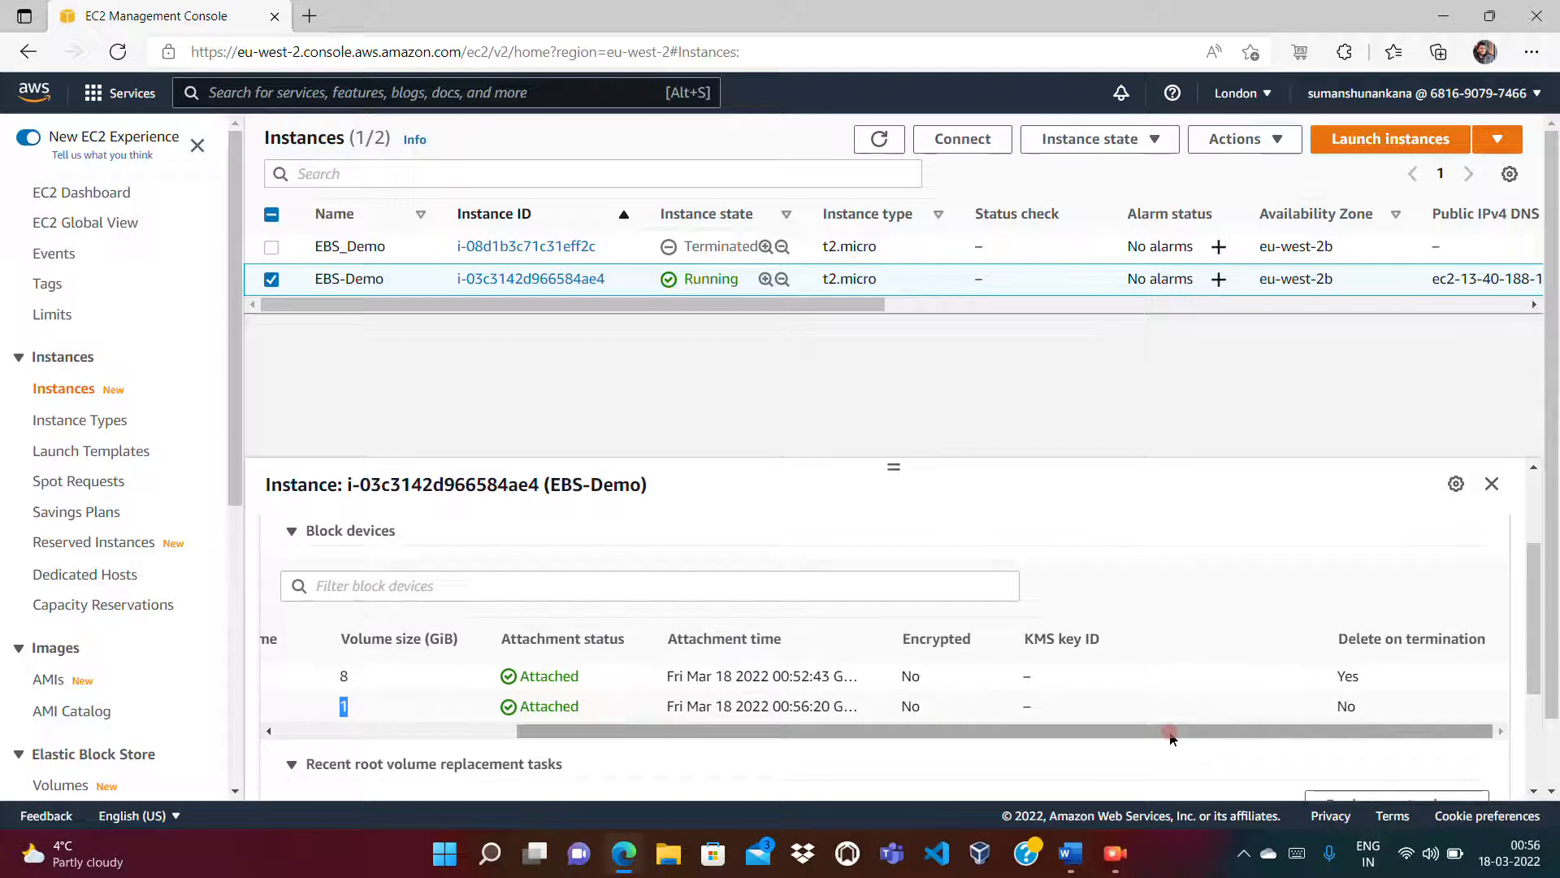
{"action": "left_click_drag", "start_coordinate": [1340, 642], "coordinate": [1488, 647]}
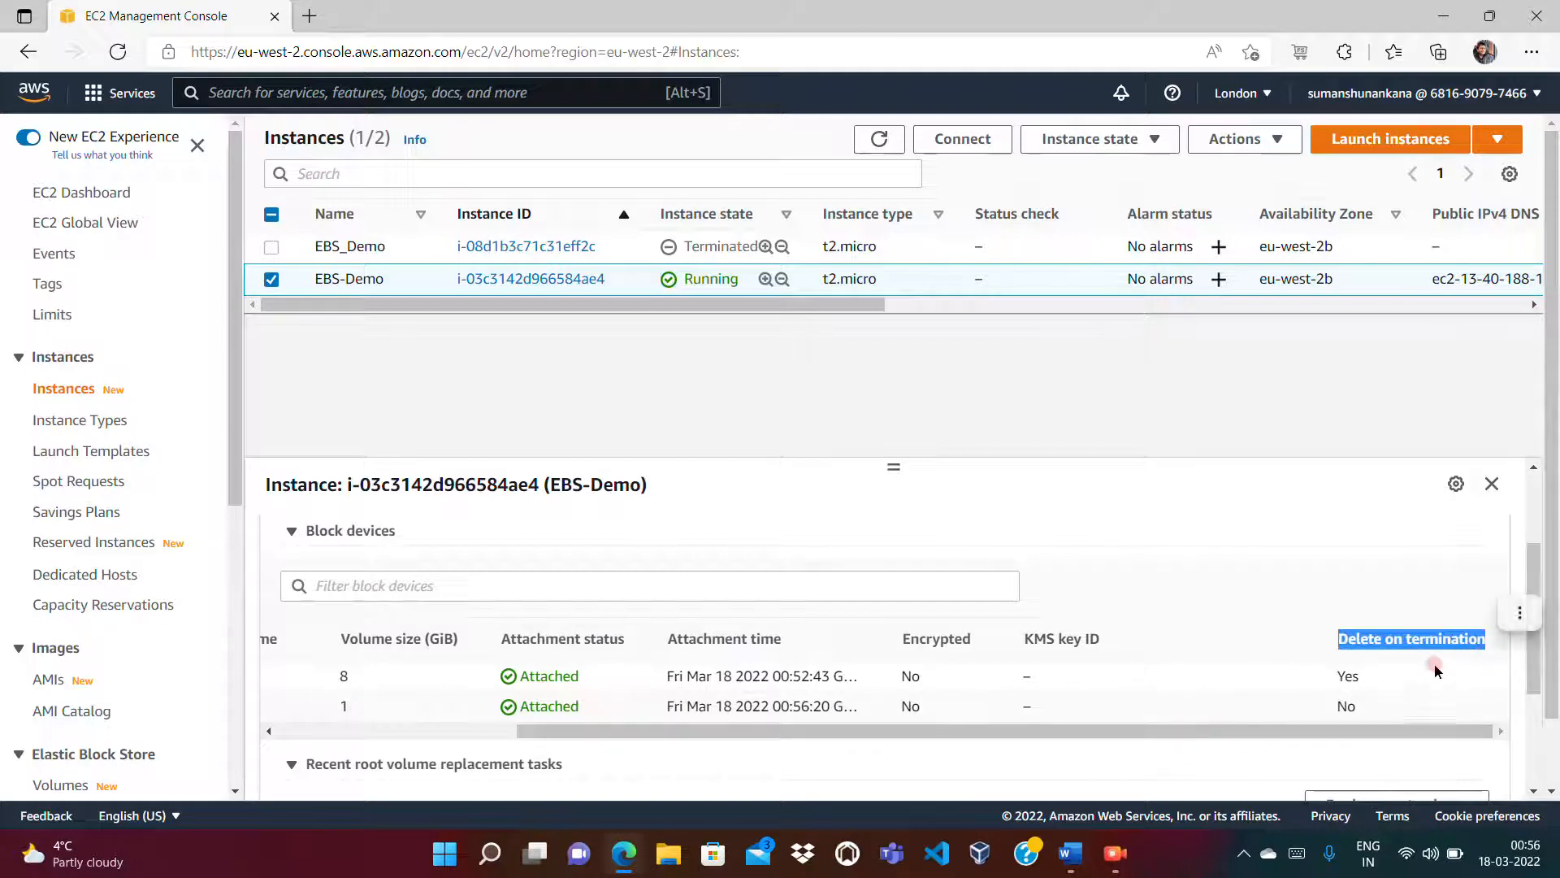
{"action": "left_click_drag", "start_coordinate": [1364, 677], "coordinate": [1286, 688]}
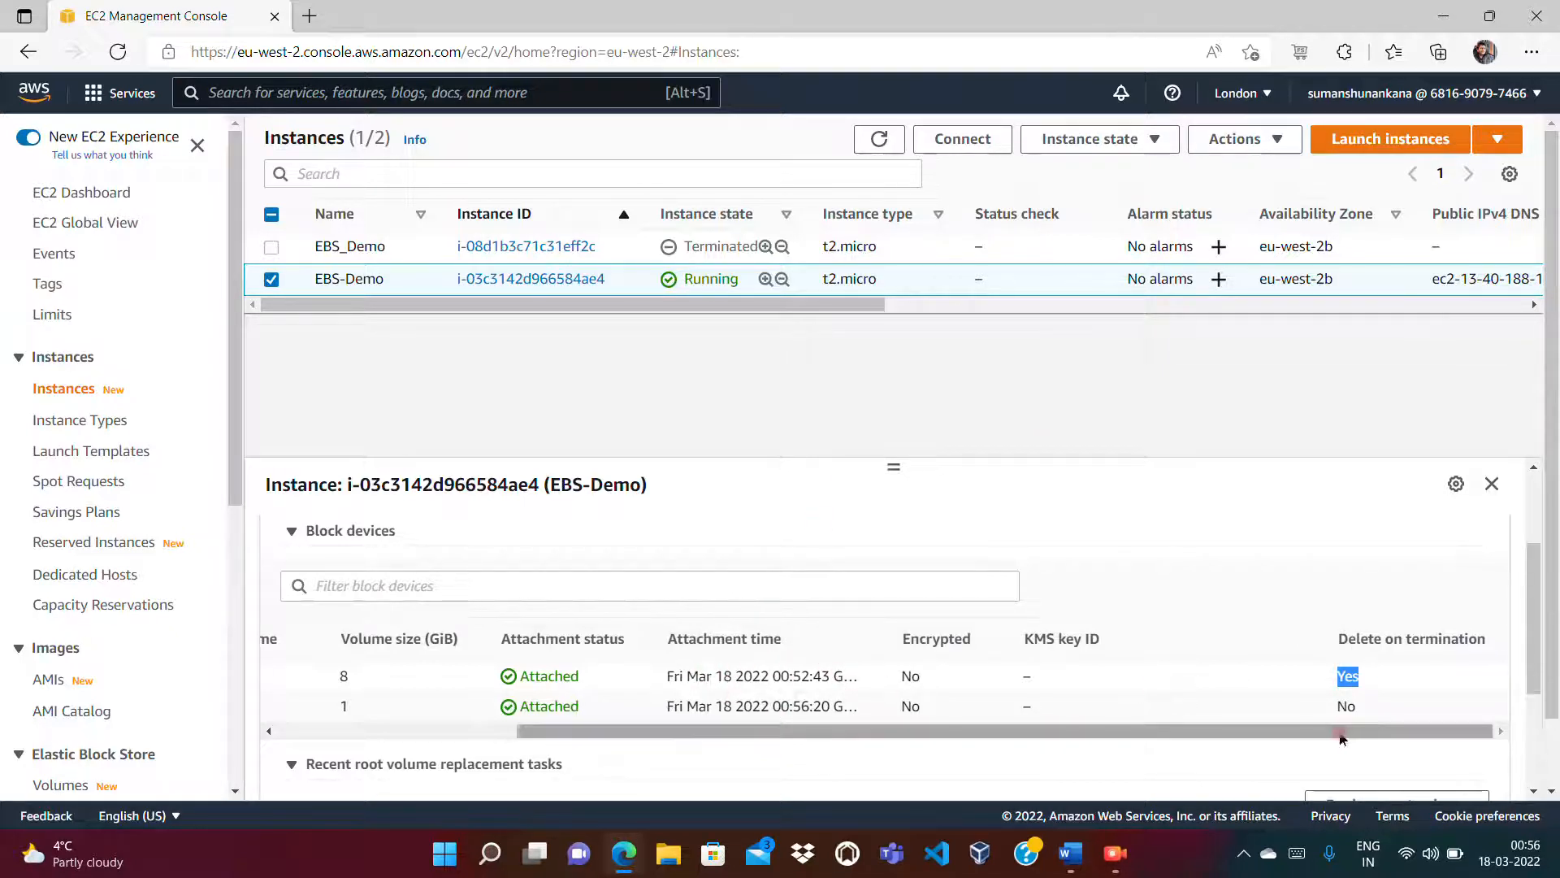
{"action": "left_click_drag", "start_coordinate": [1335, 713], "coordinate": [1371, 703]}
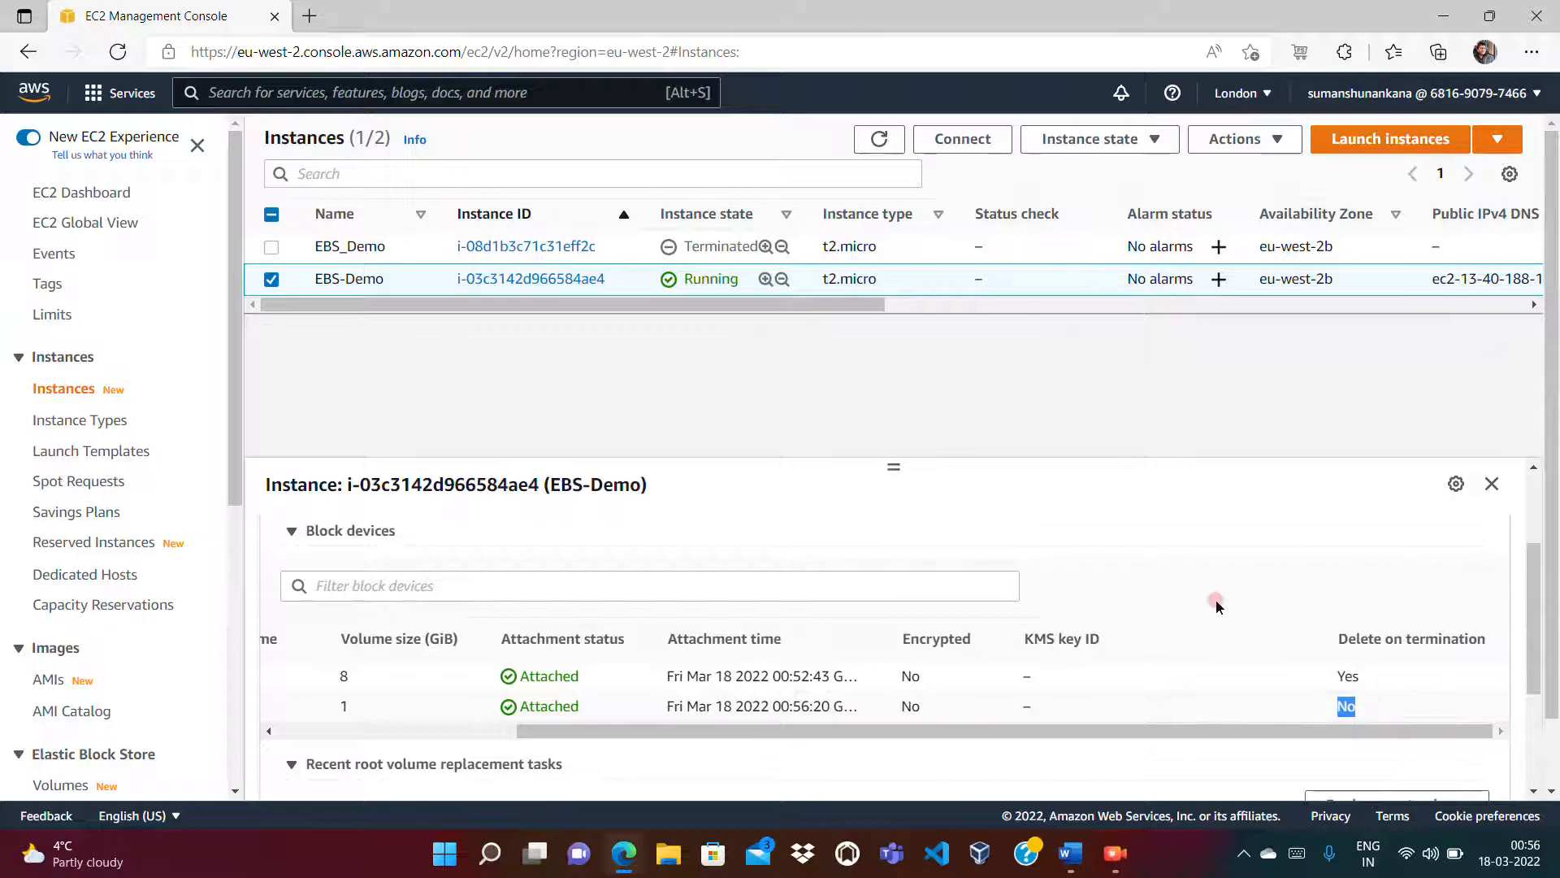
{"action": "left_click", "coordinate": [1271, 566]}
Step: Review the block devices table further, then return to the Volumes list
{"action": "left_click", "coordinate": [436, 735]}
{"action": "left_click_drag", "start_coordinate": [436, 735], "coordinate": [749, 742]}
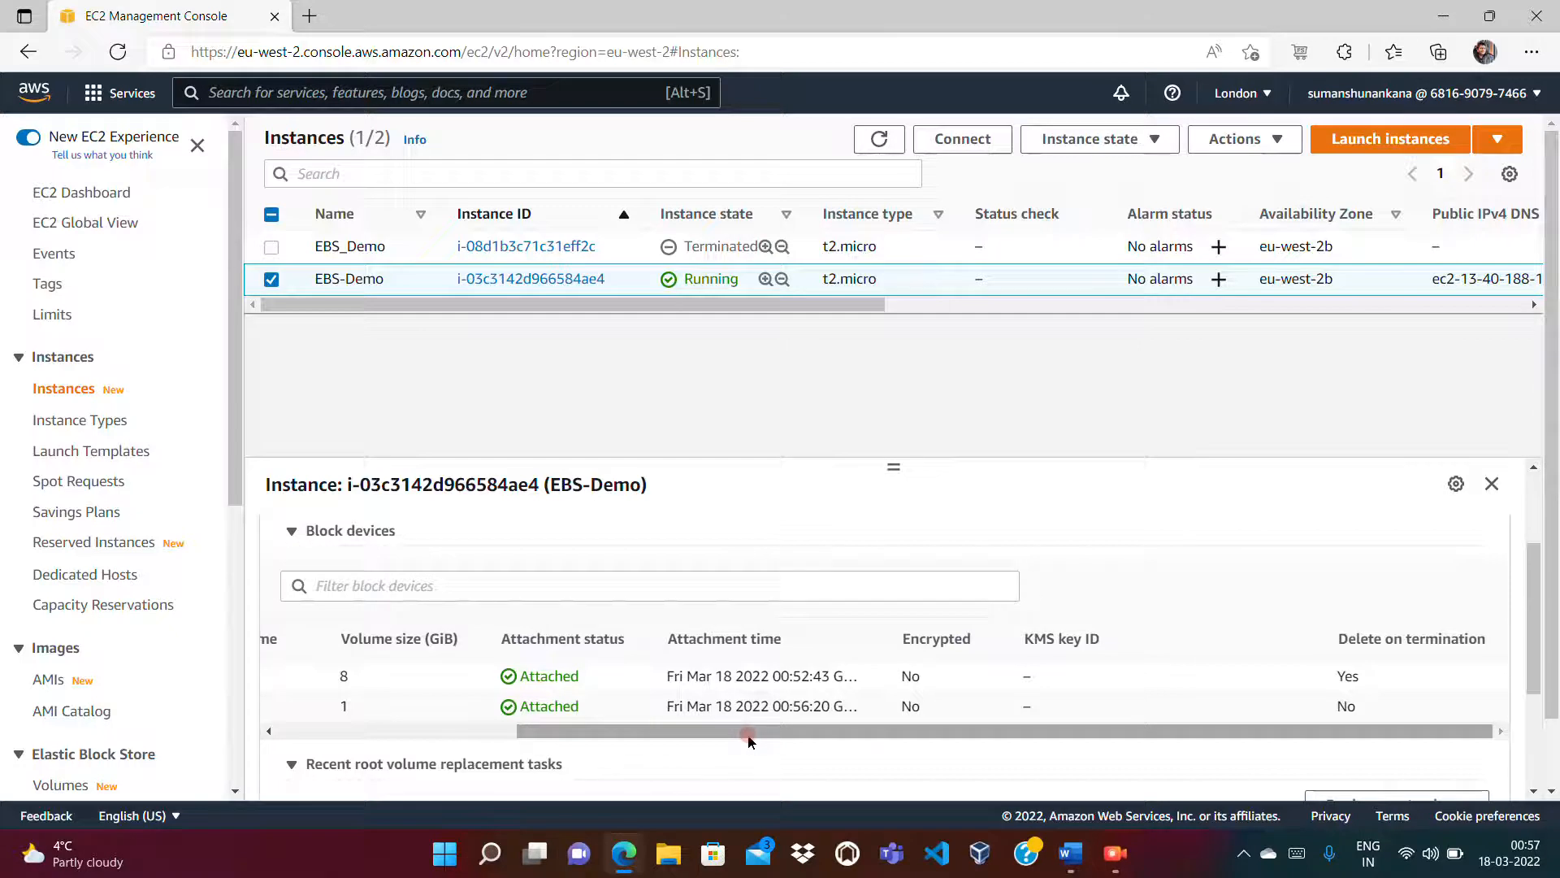
{"action": "left_click_drag", "start_coordinate": [749, 742], "coordinate": [452, 736]}
{"action": "left_click", "coordinate": [360, 706]}
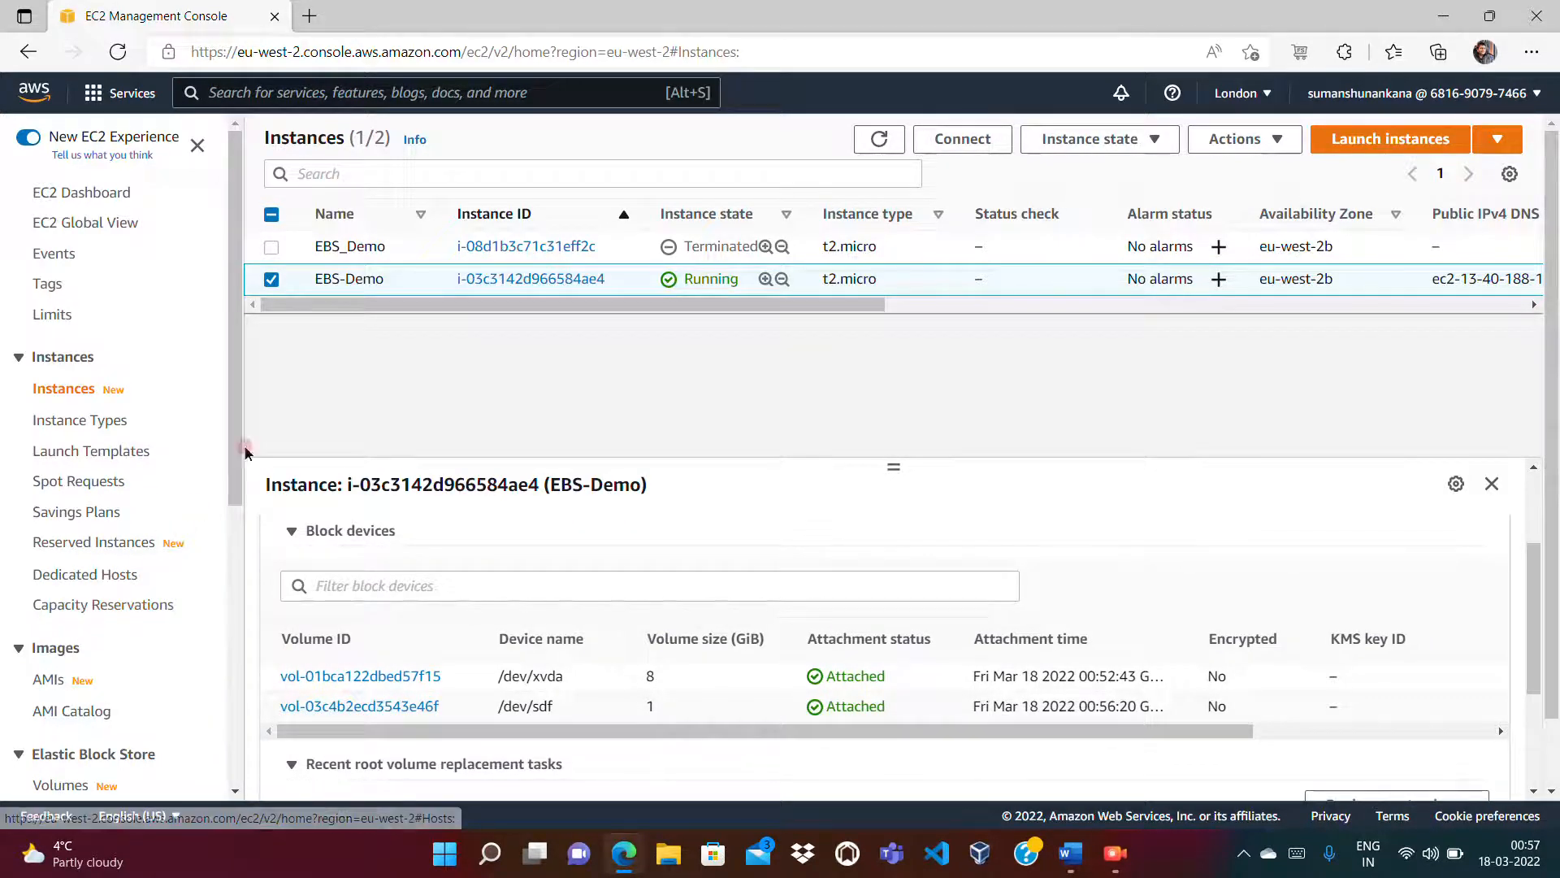
{"action": "left_click_drag", "start_coordinate": [244, 447], "coordinate": [254, 545]}
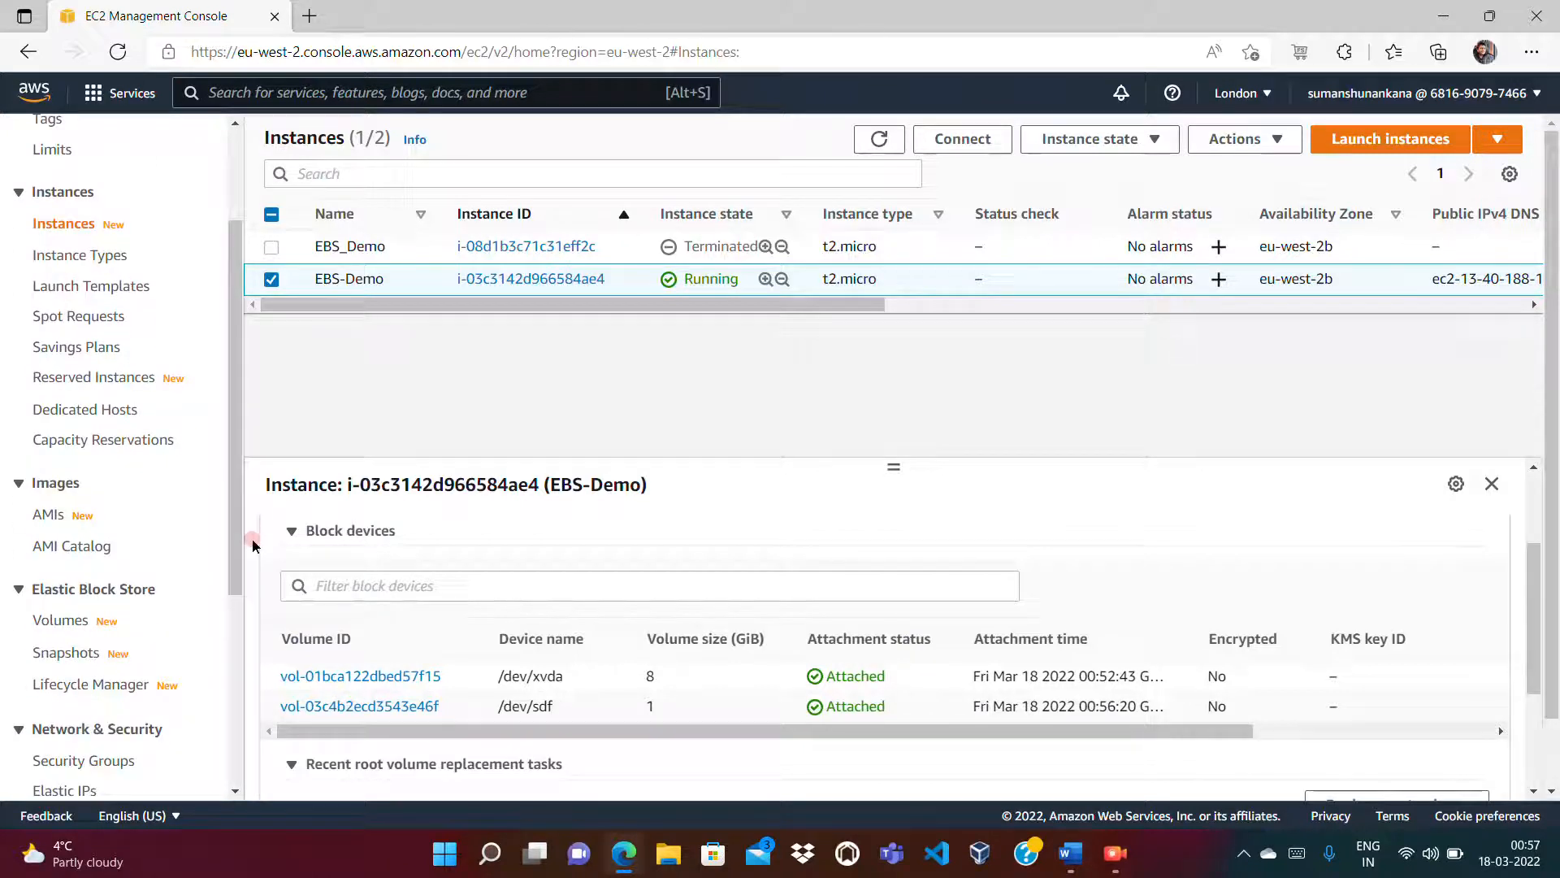
{"action": "left_click", "coordinate": [741, 588]}
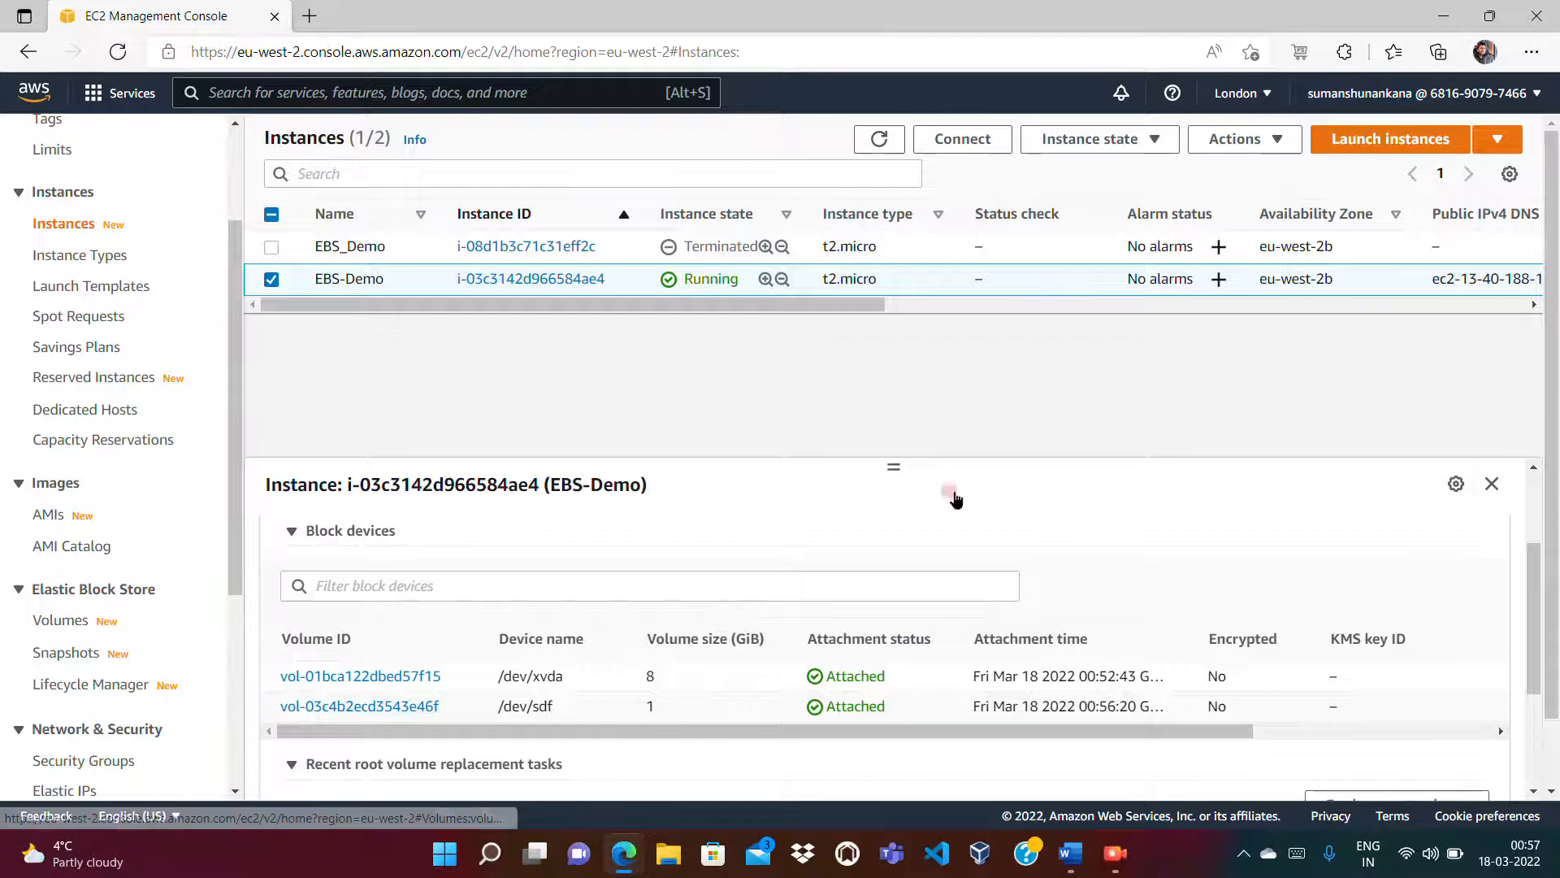
{"action": "left_click", "coordinate": [439, 732]}
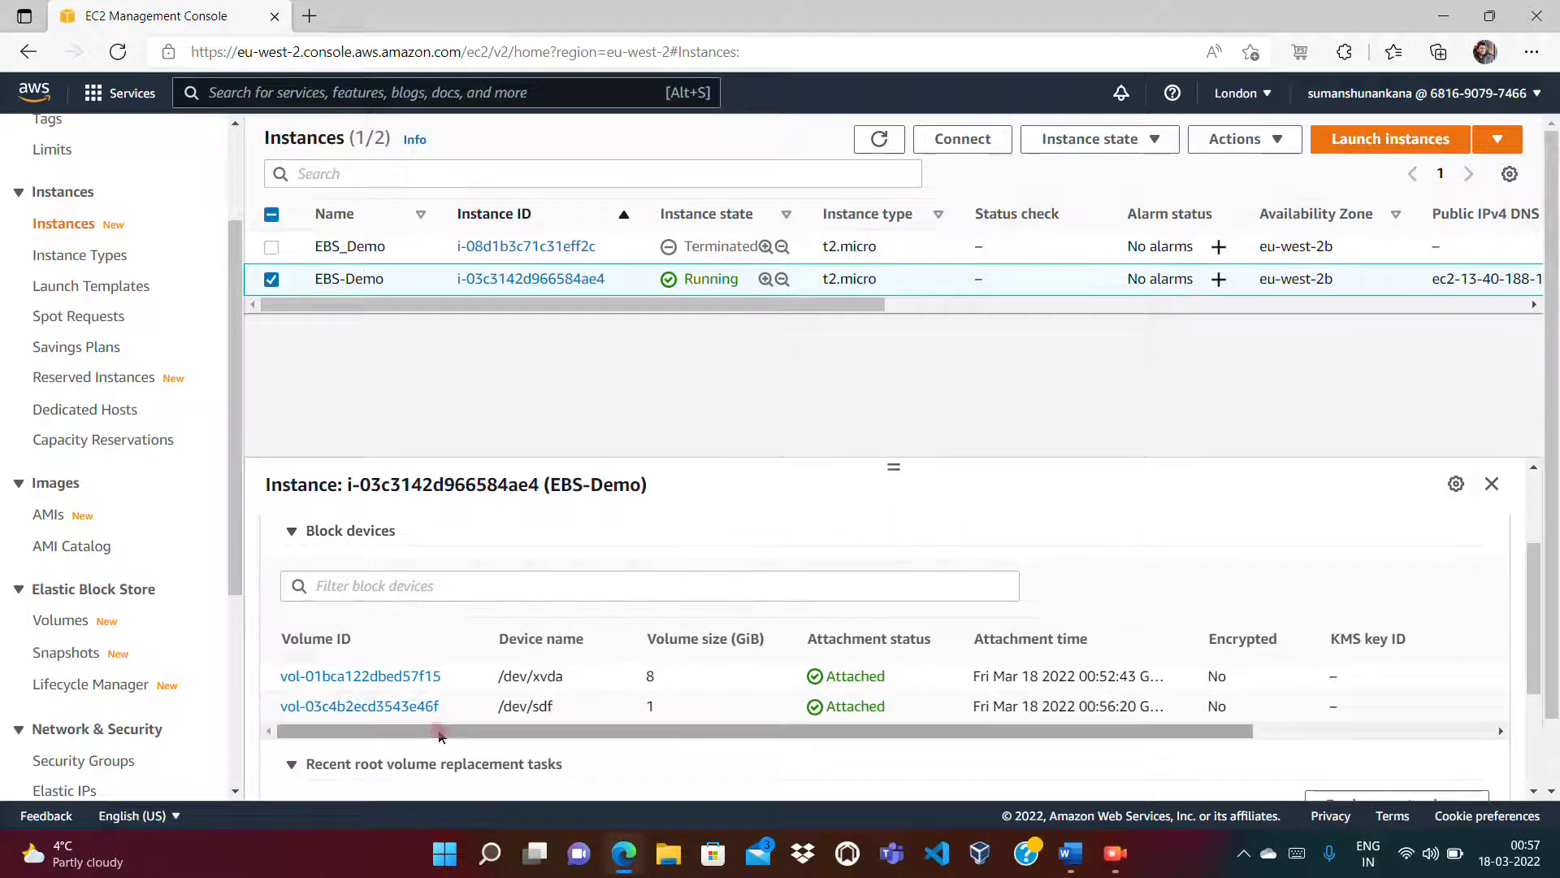
{"action": "left_click", "coordinate": [240, 543]}
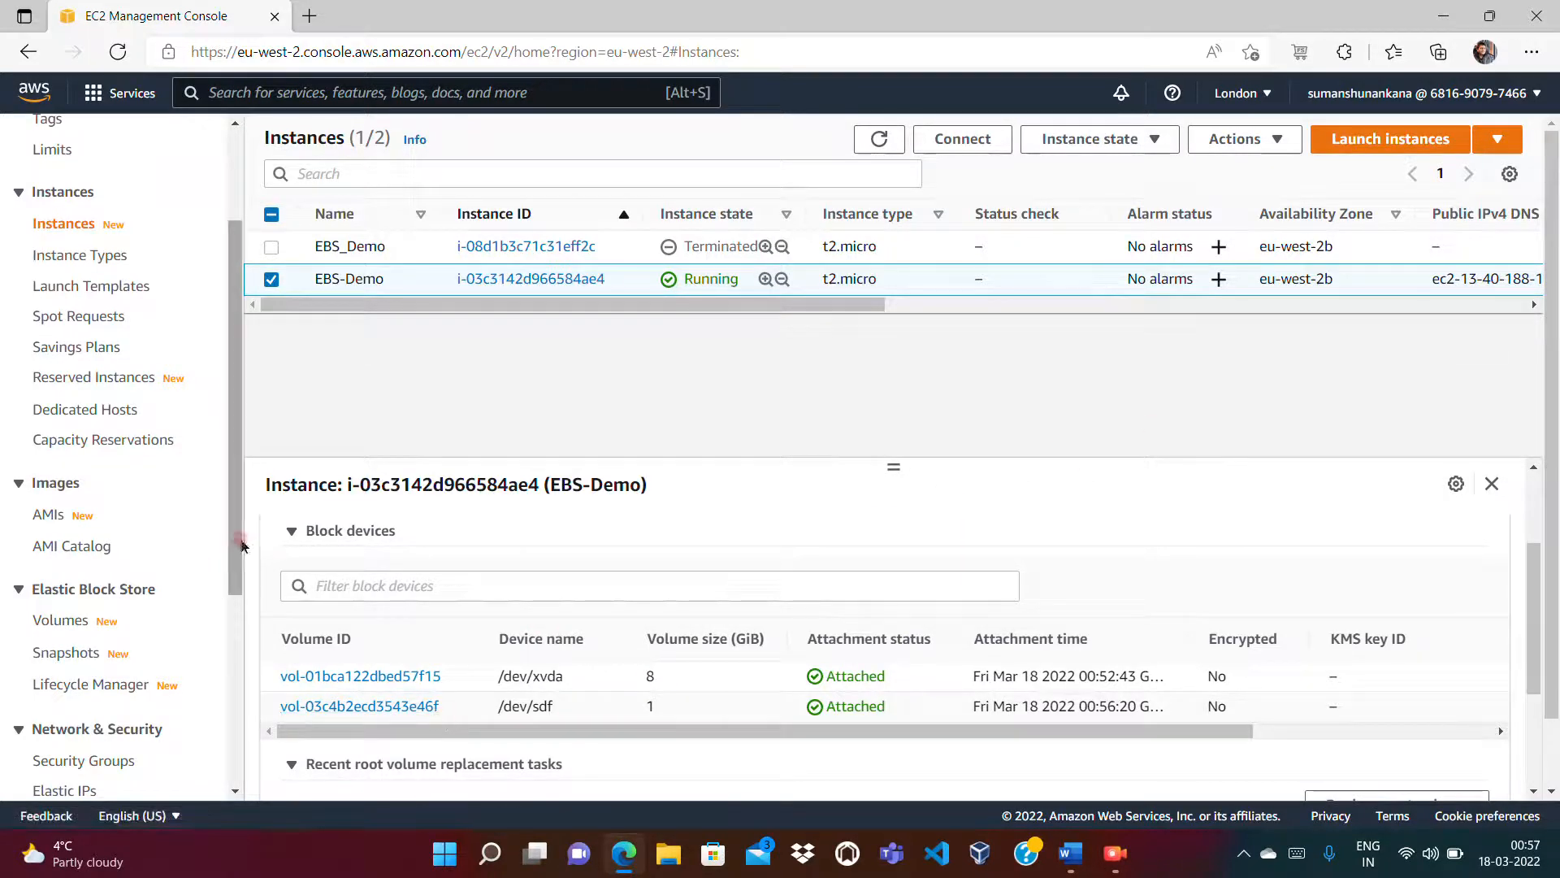
{"action": "left_click_drag", "start_coordinate": [240, 544], "coordinate": [240, 666]}
{"action": "left_click", "coordinate": [69, 396]}
Step: Deselect the EBS-eu-west2b volume and open the Create volume form (default 100 GiB gp2)
{"action": "left_click_drag", "start_coordinate": [821, 357], "coordinate": [1125, 331]}
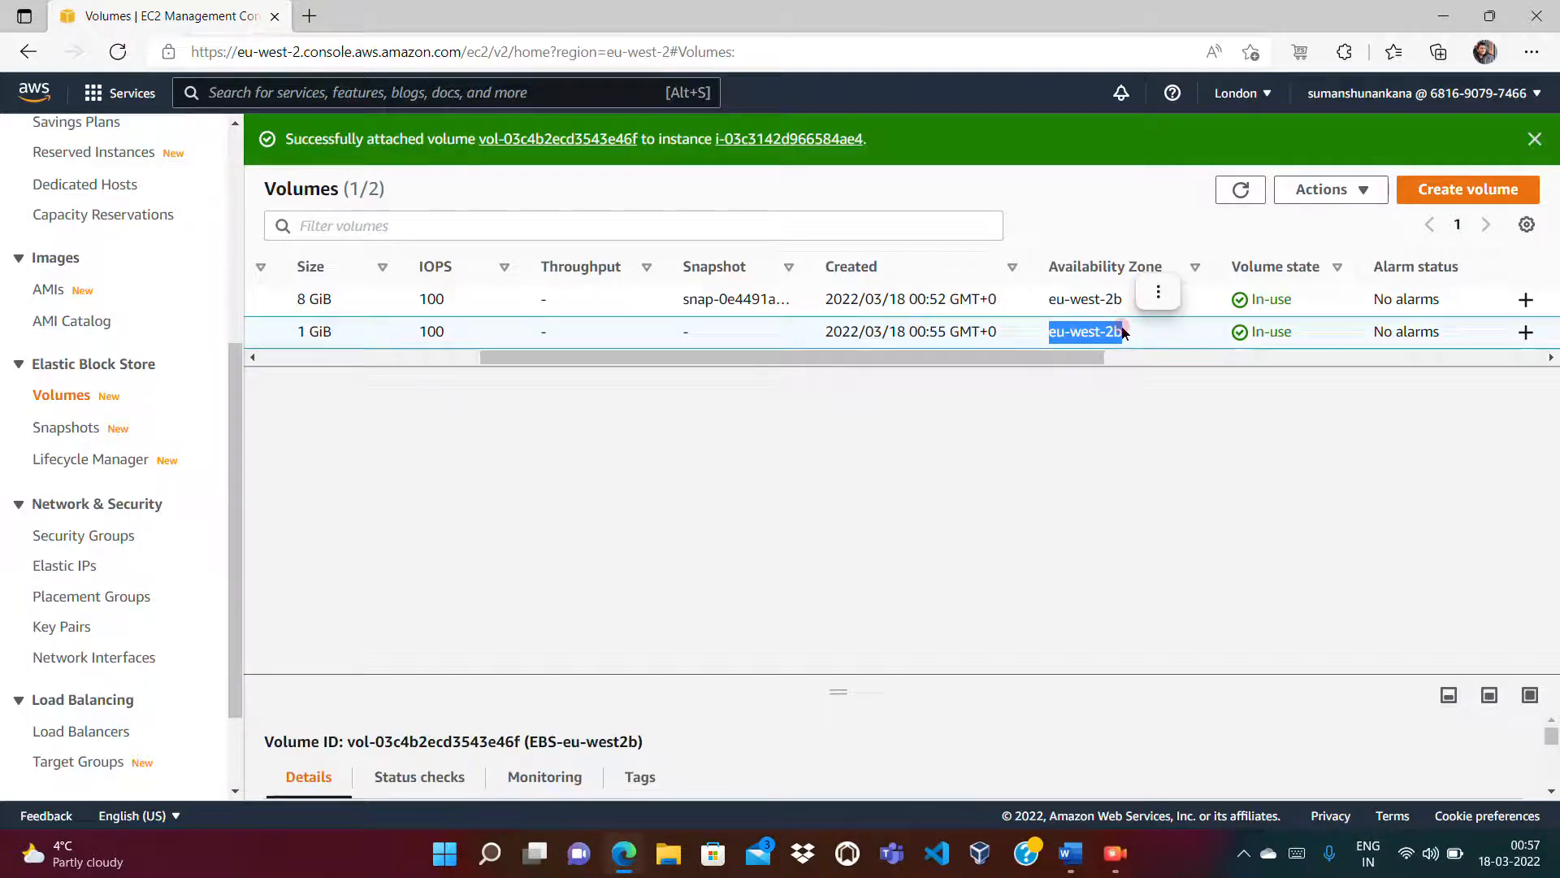
{"action": "left_click", "coordinate": [1031, 399]}
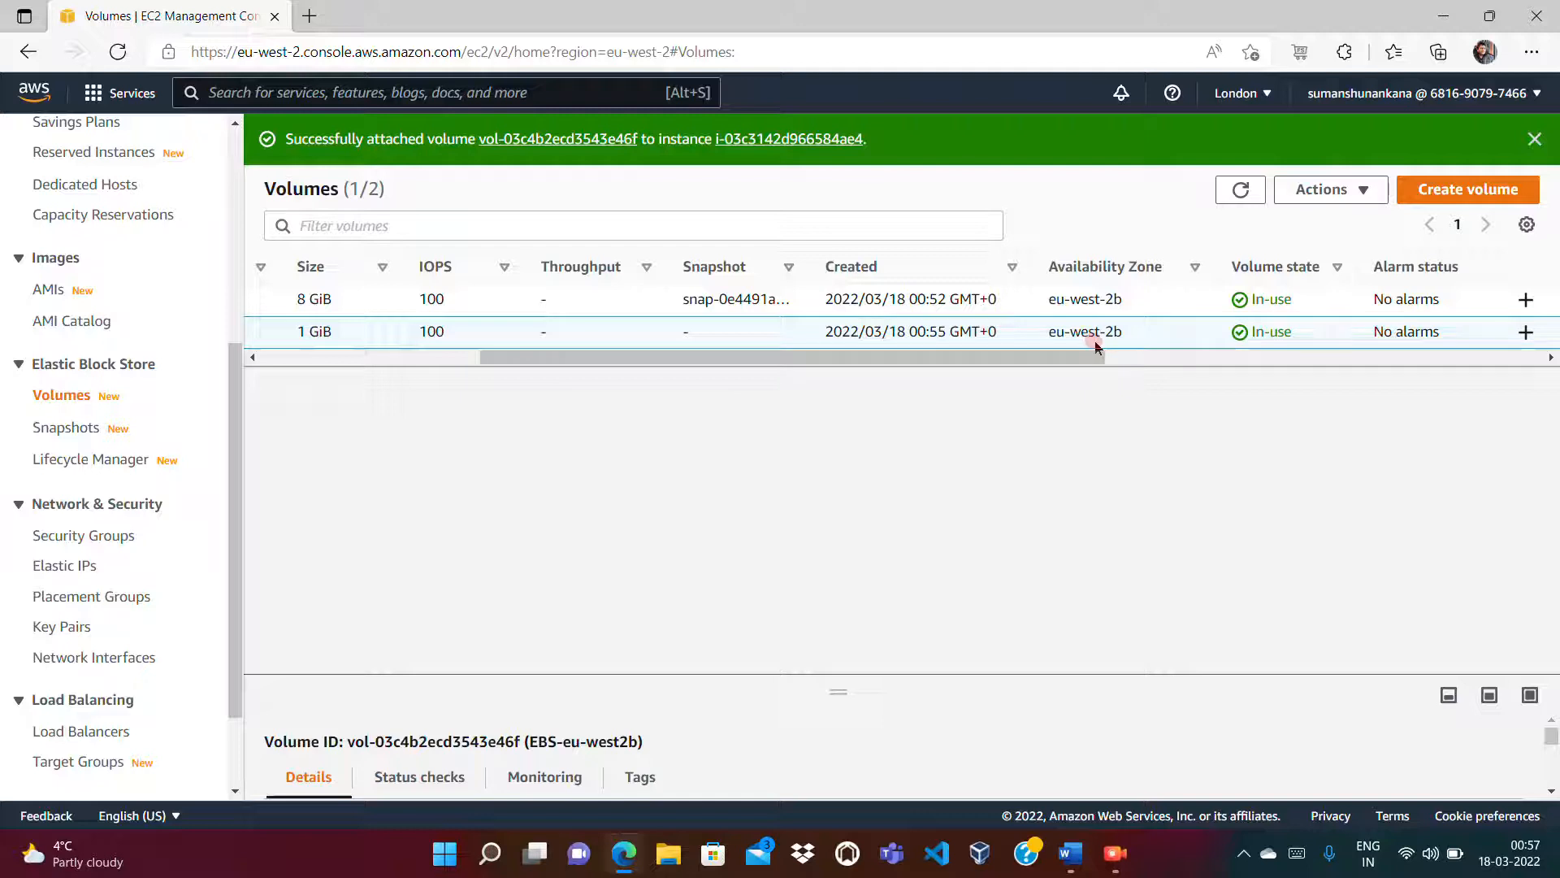
{"action": "left_click_drag", "start_coordinate": [1091, 357], "coordinate": [809, 360]}
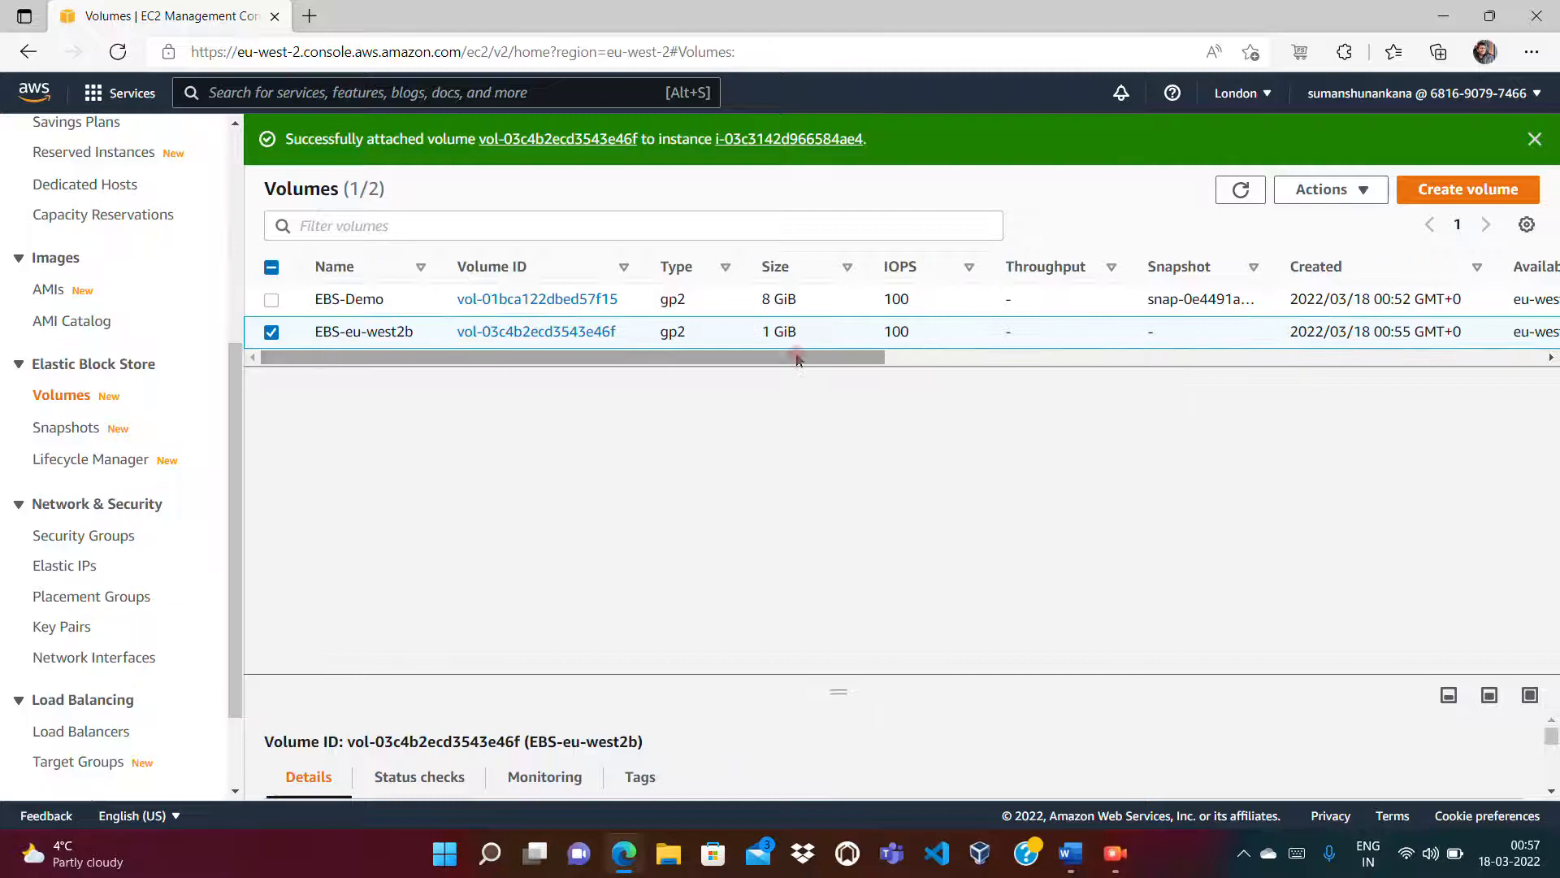
{"action": "mouse_move", "coordinate": [354, 329]}
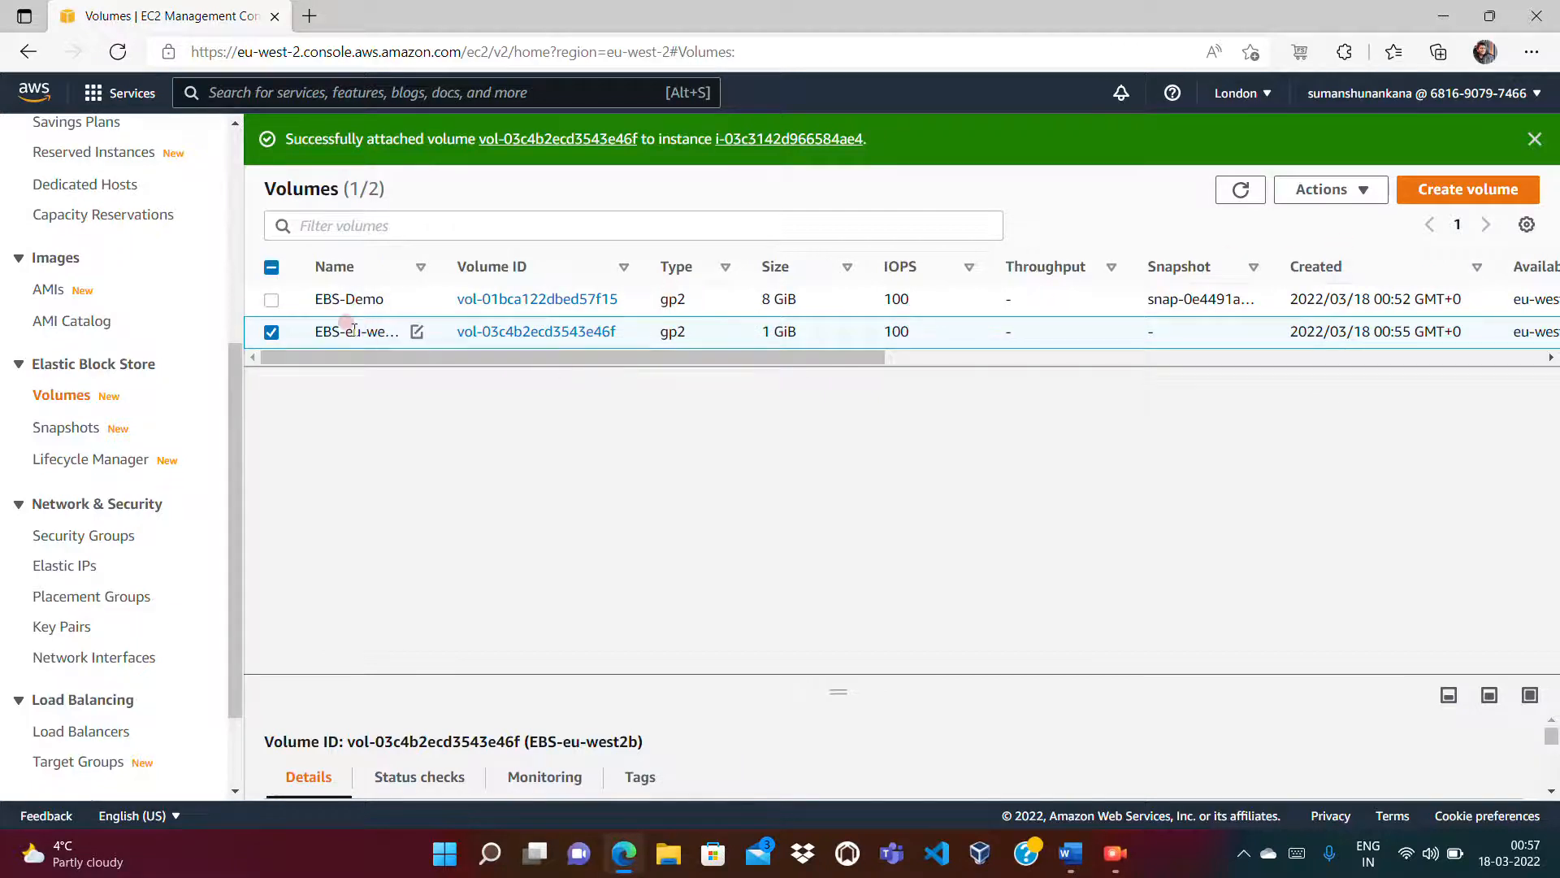
{"action": "left_click", "coordinate": [272, 332]}
{"action": "left_click", "coordinate": [1498, 192]}
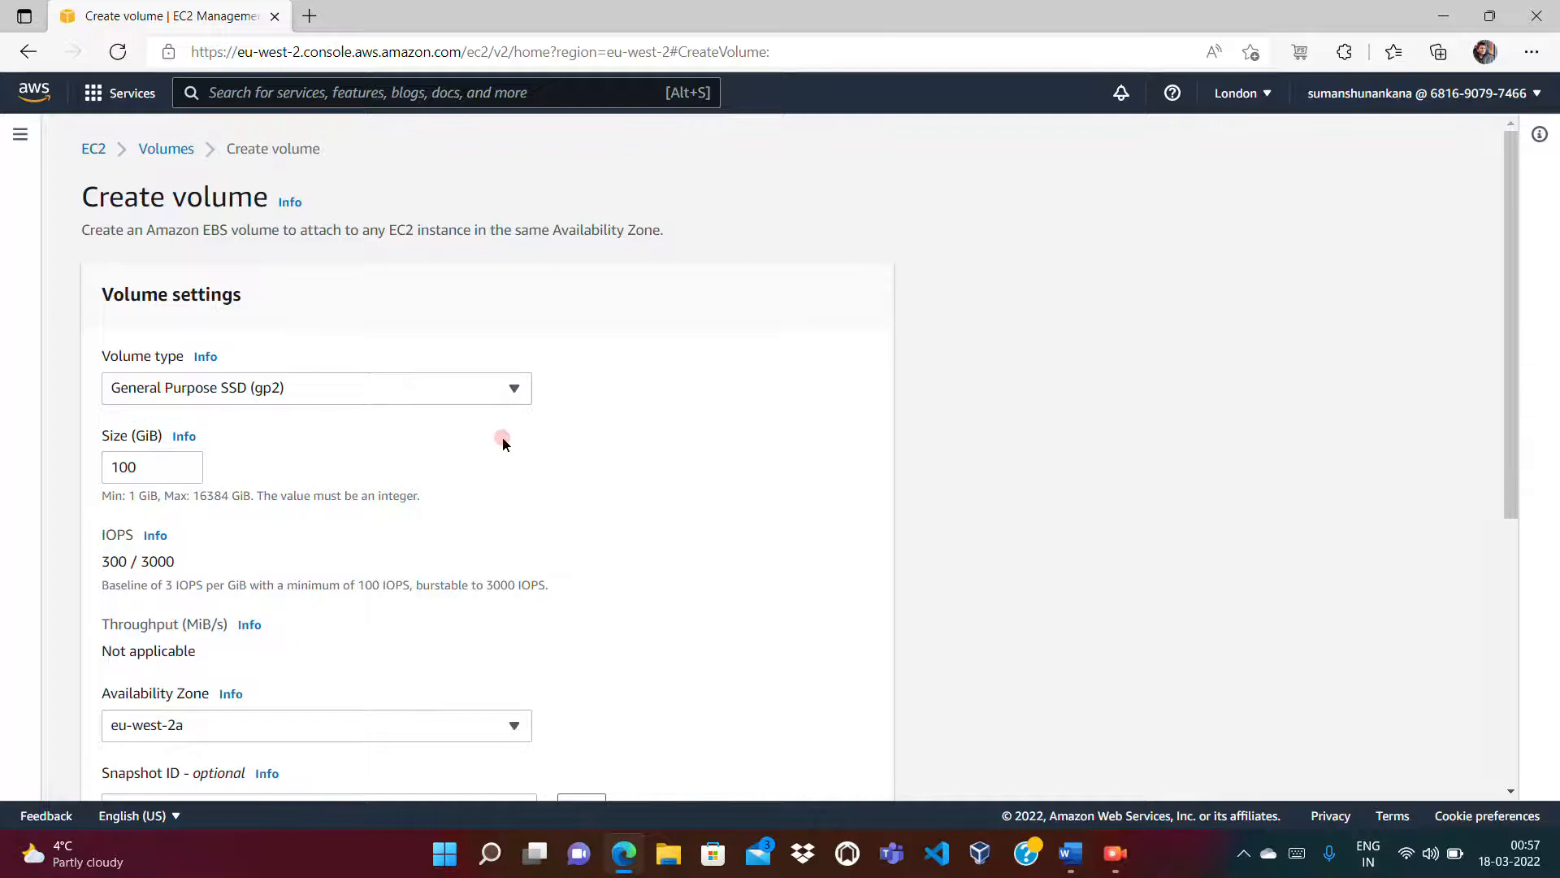
Step: Set the new volume's size to 2 GiB in availability zone eu-west-2a
{"action": "left_click", "coordinate": [163, 465]}
{"action": "key", "text": "BackSpace"}
{"action": "key", "text": "BackSpace"}
{"action": "key", "text": "BackSpace"}
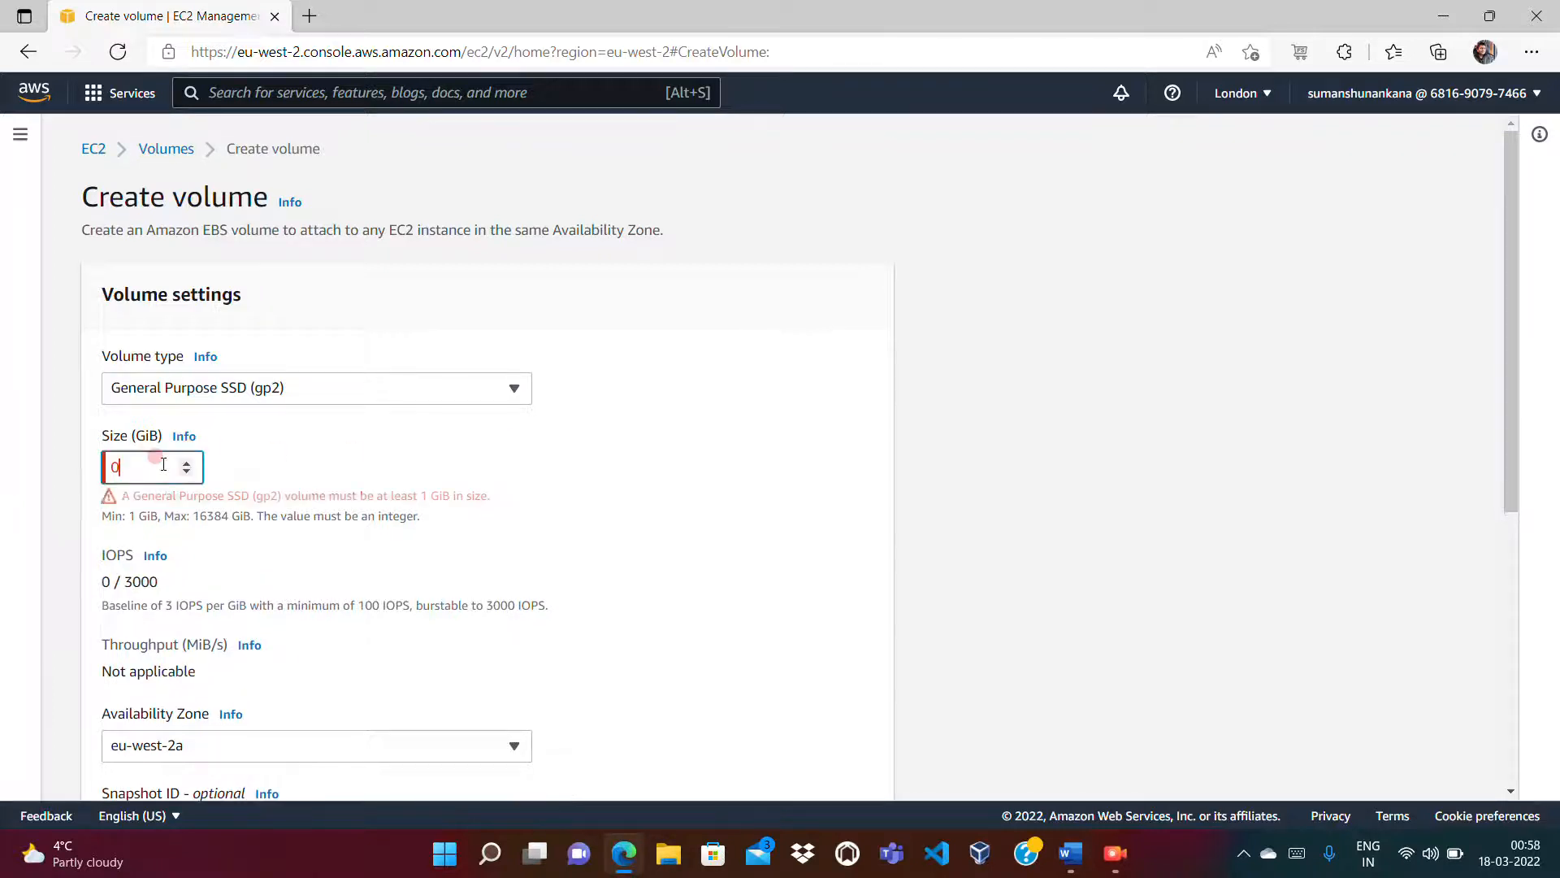
{"action": "type", "text": "2"}
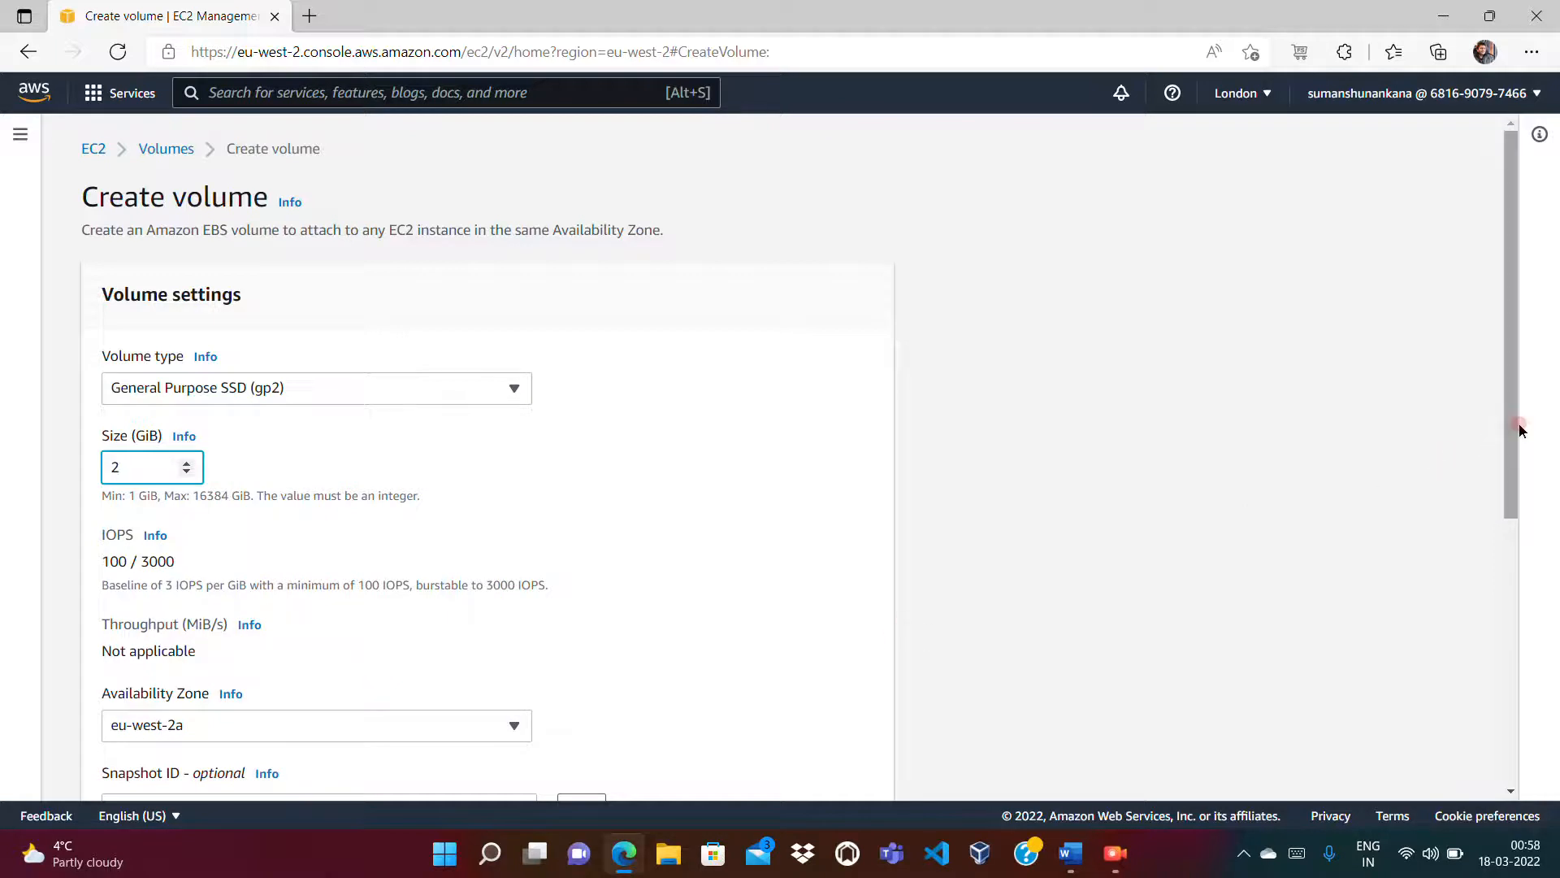
{"action": "scroll", "coordinate": [1517, 446], "scroll_direction": "down", "scroll_amount": 3}
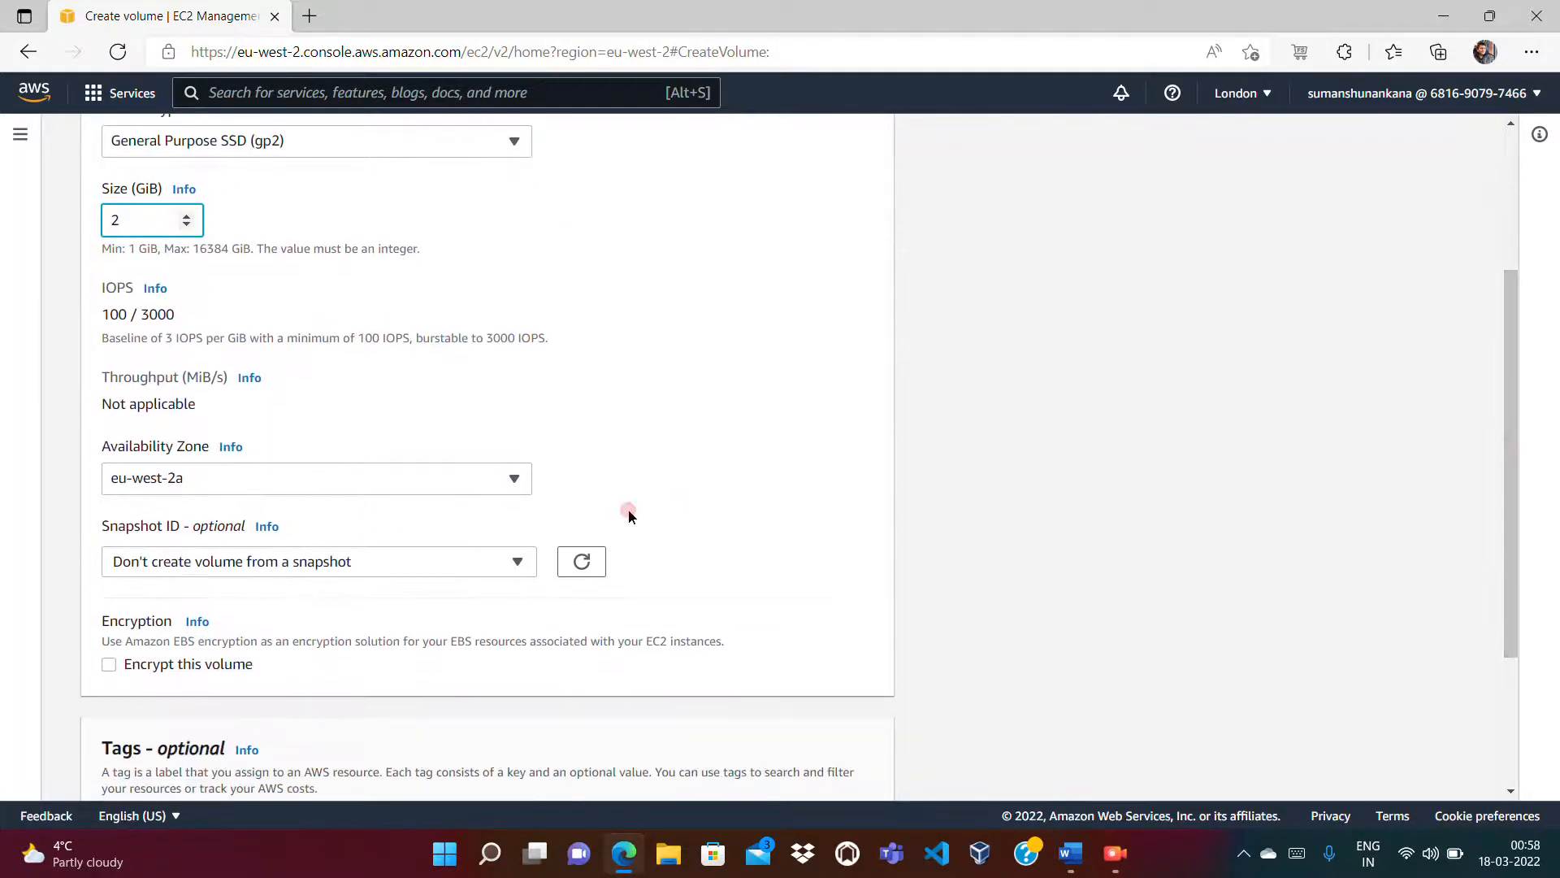
{"action": "left_click", "coordinate": [439, 478]}
{"action": "left_click", "coordinate": [259, 541]}
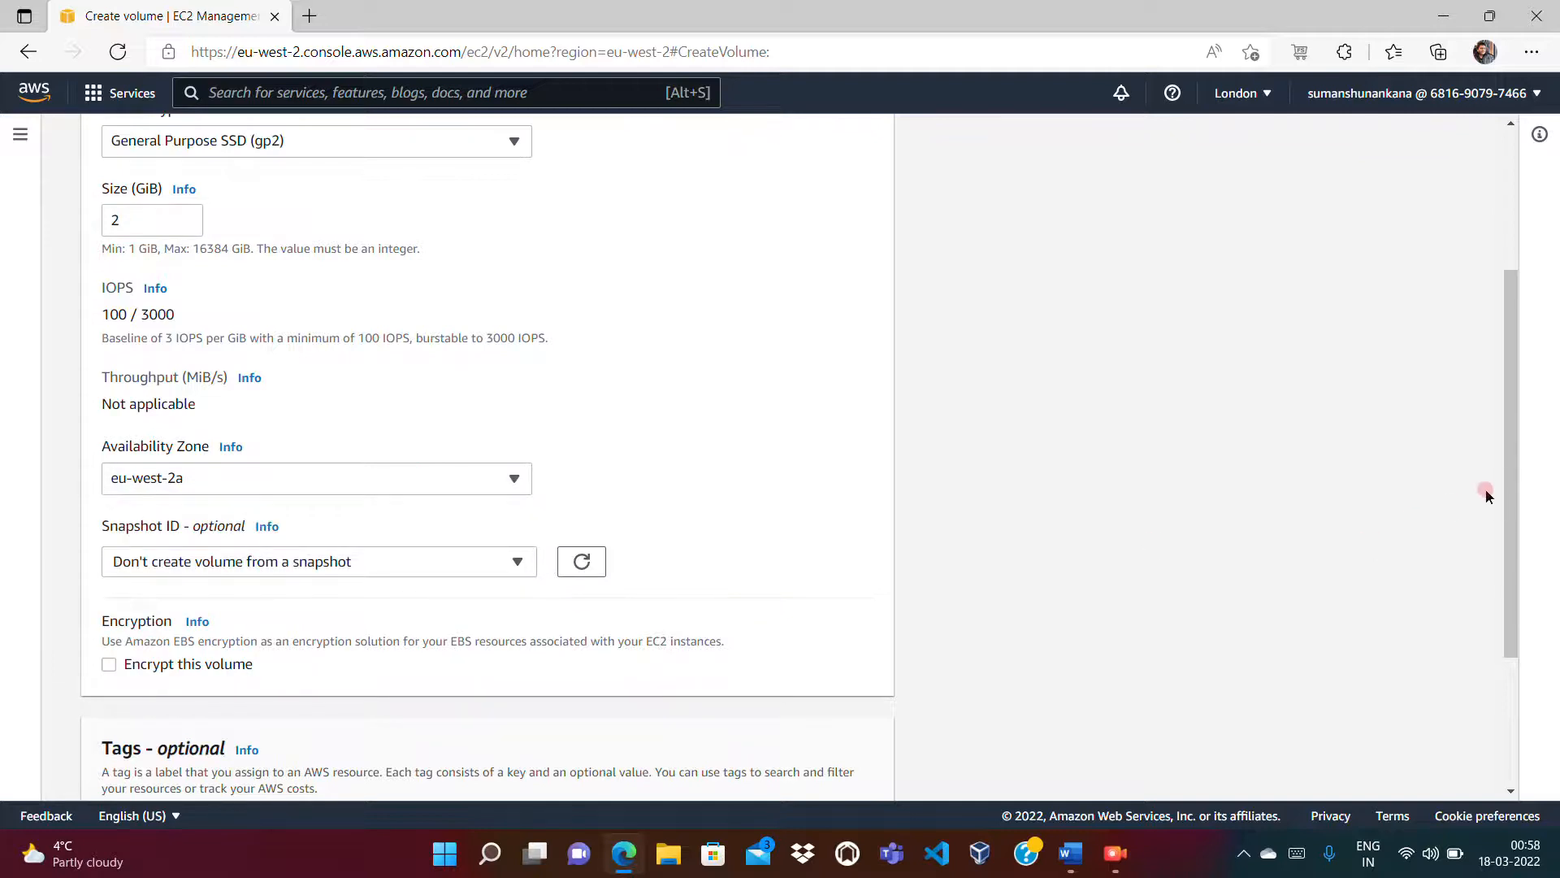
{"action": "left_click_drag", "start_coordinate": [1504, 487], "coordinate": [1502, 692]}
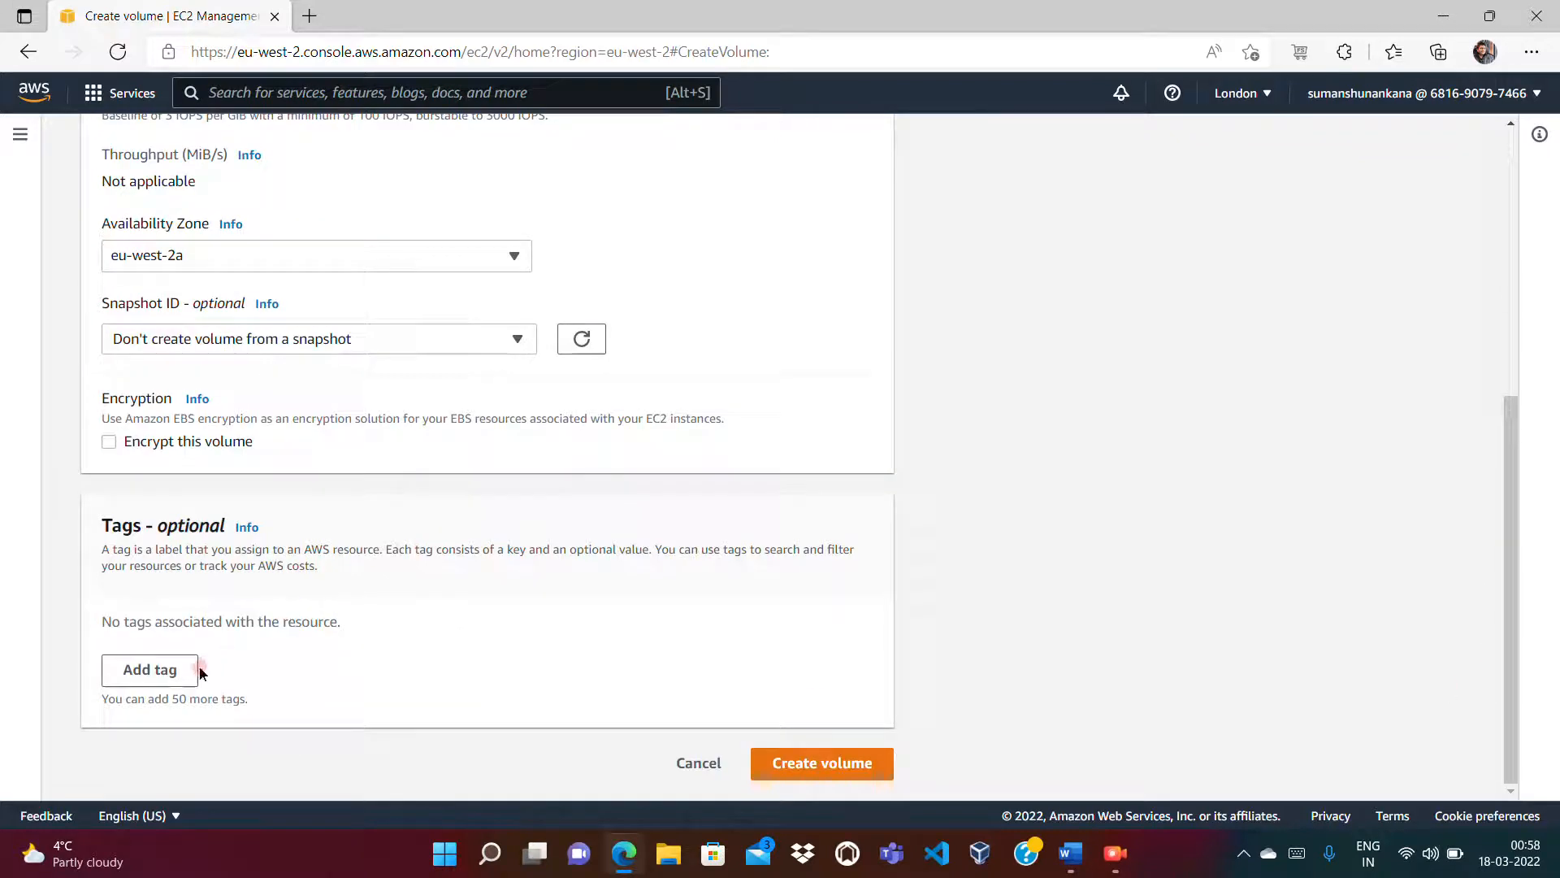
Step: Add a Name tag with value EBS-eu-west-2a
{"action": "left_click", "coordinate": [157, 668]}
{"action": "type", "text": "Name"}
{"action": "key", "text": "Tab"}
{"action": "type", "text": "E"}
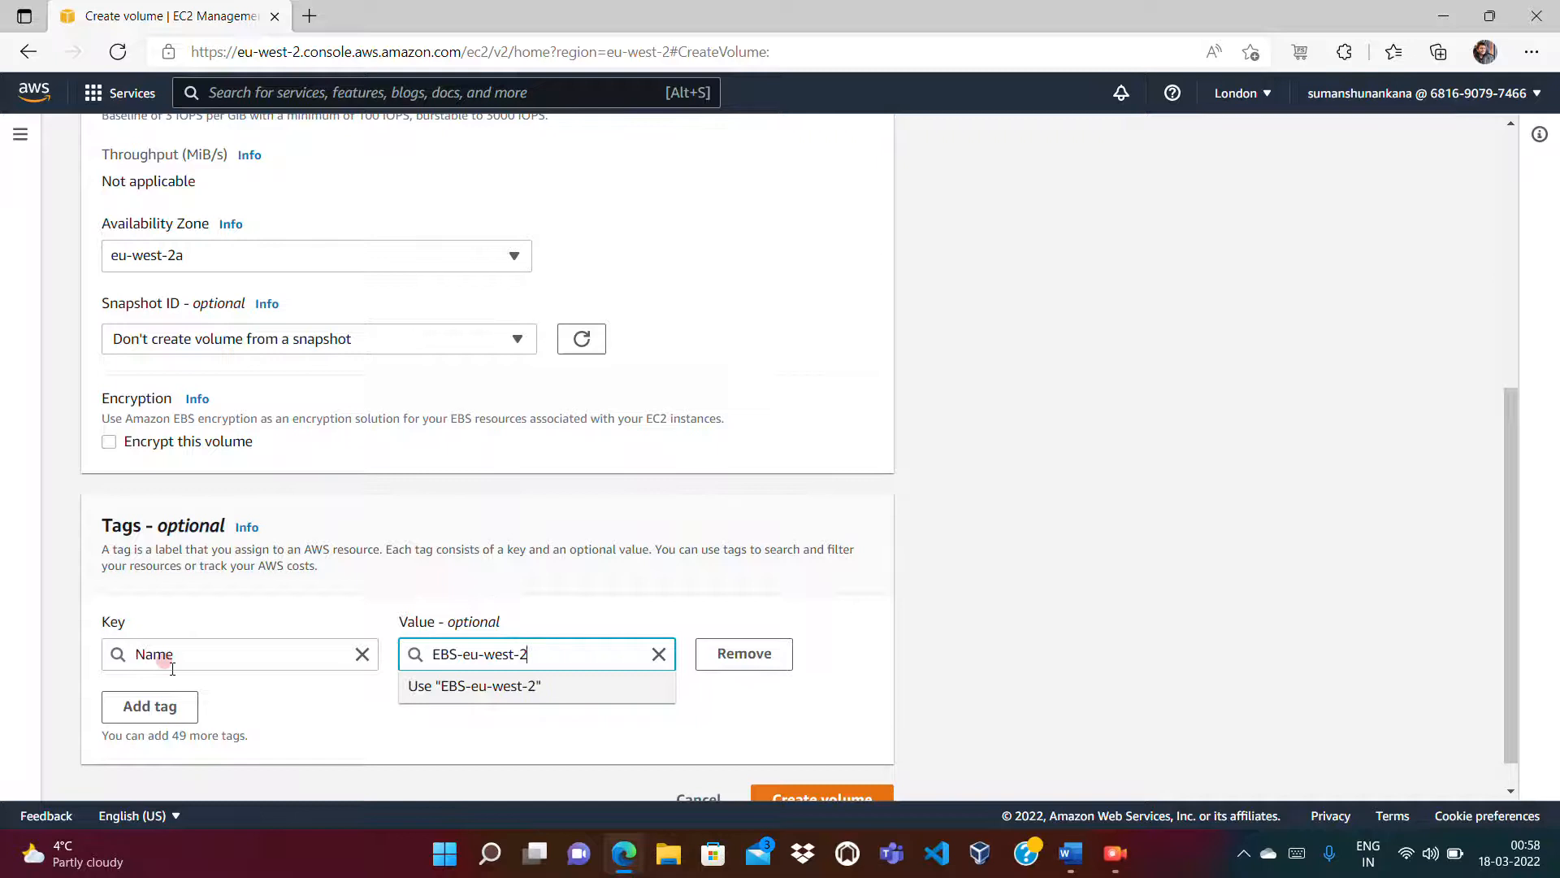
{"action": "type", "text": "BS-eu-west-2a"}
{"action": "left_click", "coordinate": [277, 716]}
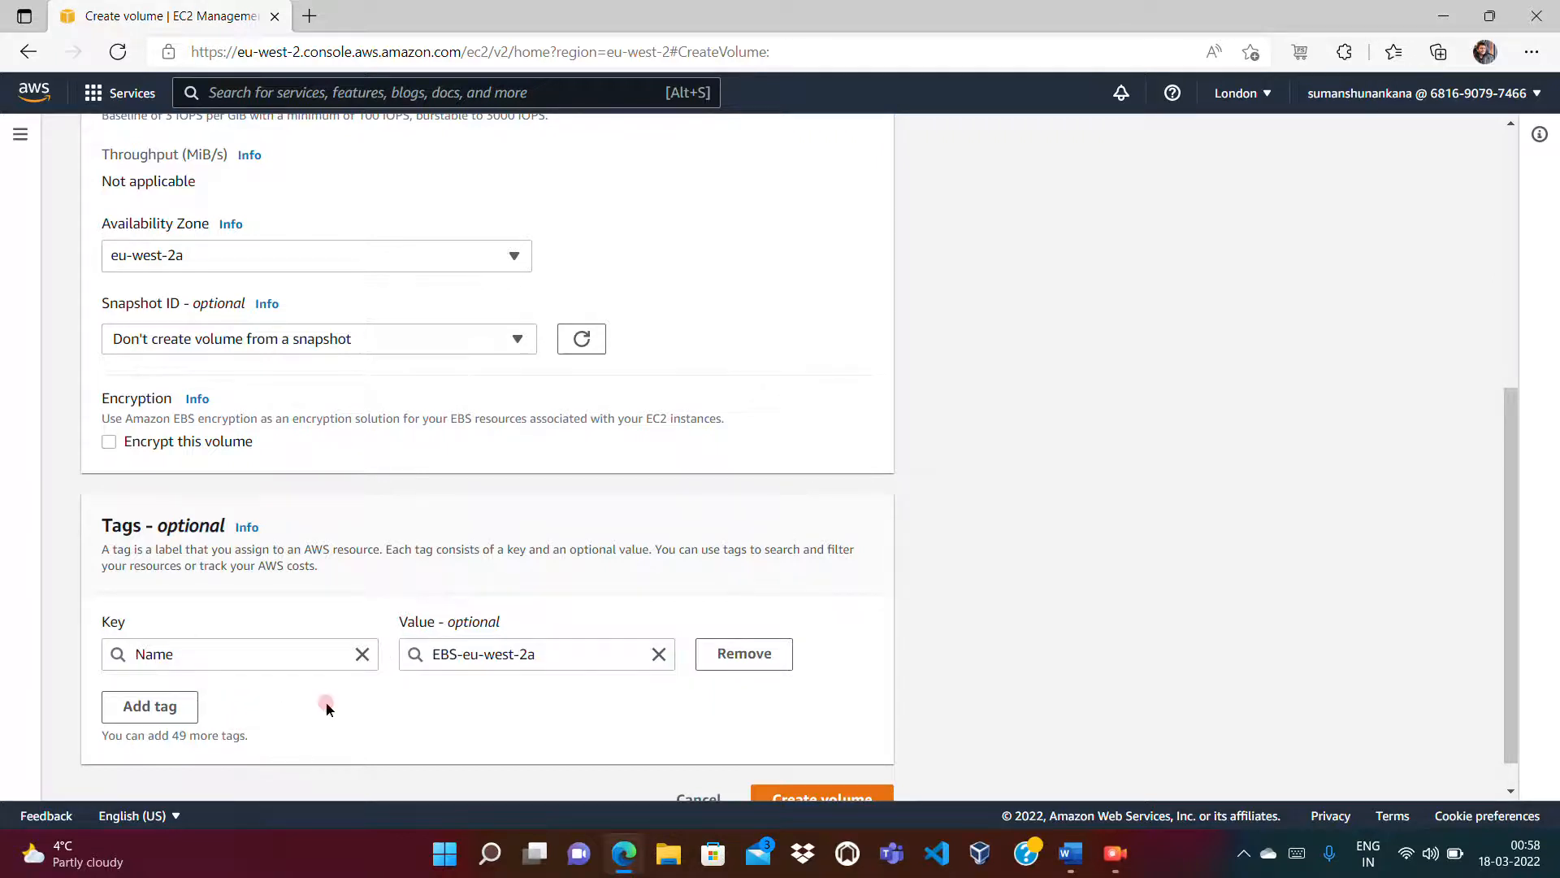
Step: Add an Owner tag with the owner's e-mail address and create the volume
{"action": "left_click", "coordinate": [151, 709]}
{"action": "type", "text": "Owner"}
{"action": "key", "text": "Tab"}
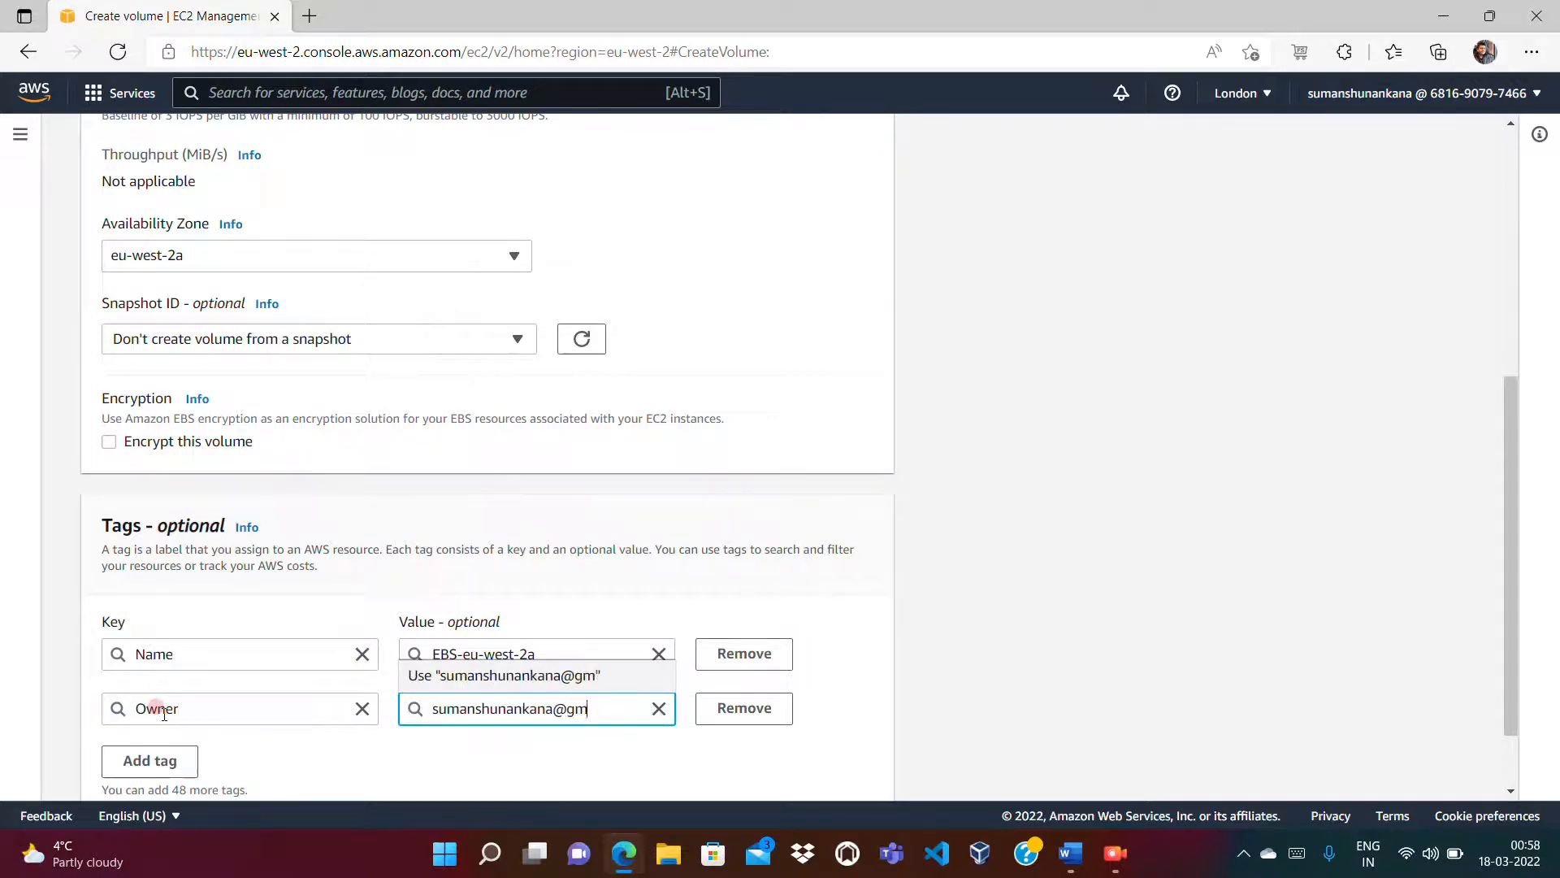
{"action": "key", "text": "Tab"}
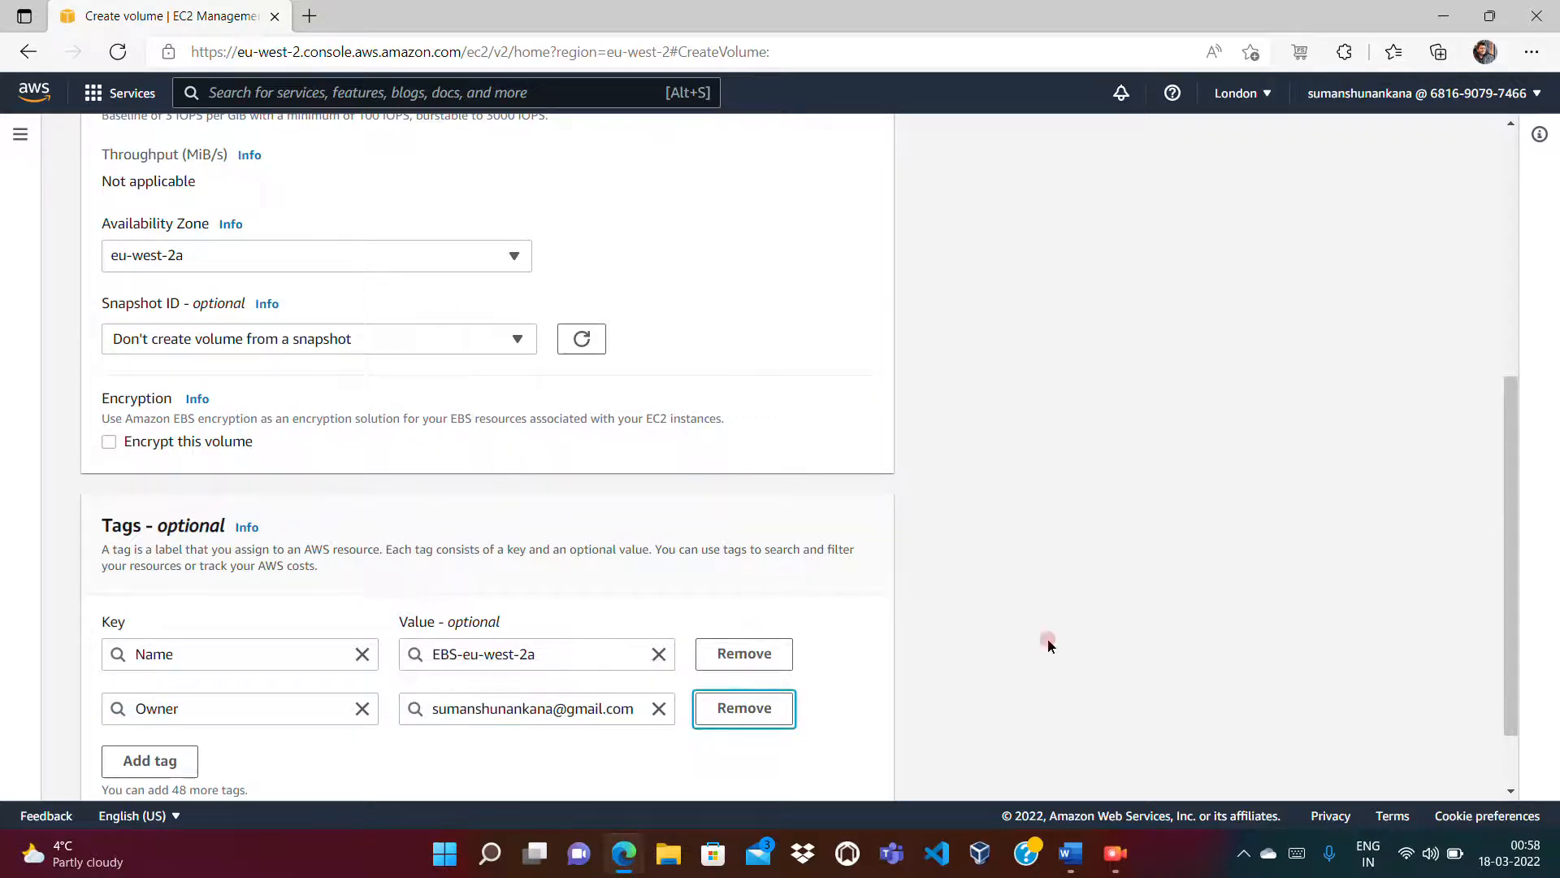
{"action": "scroll", "coordinate": [1513, 561], "scroll_direction": "down", "scroll_amount": 2}
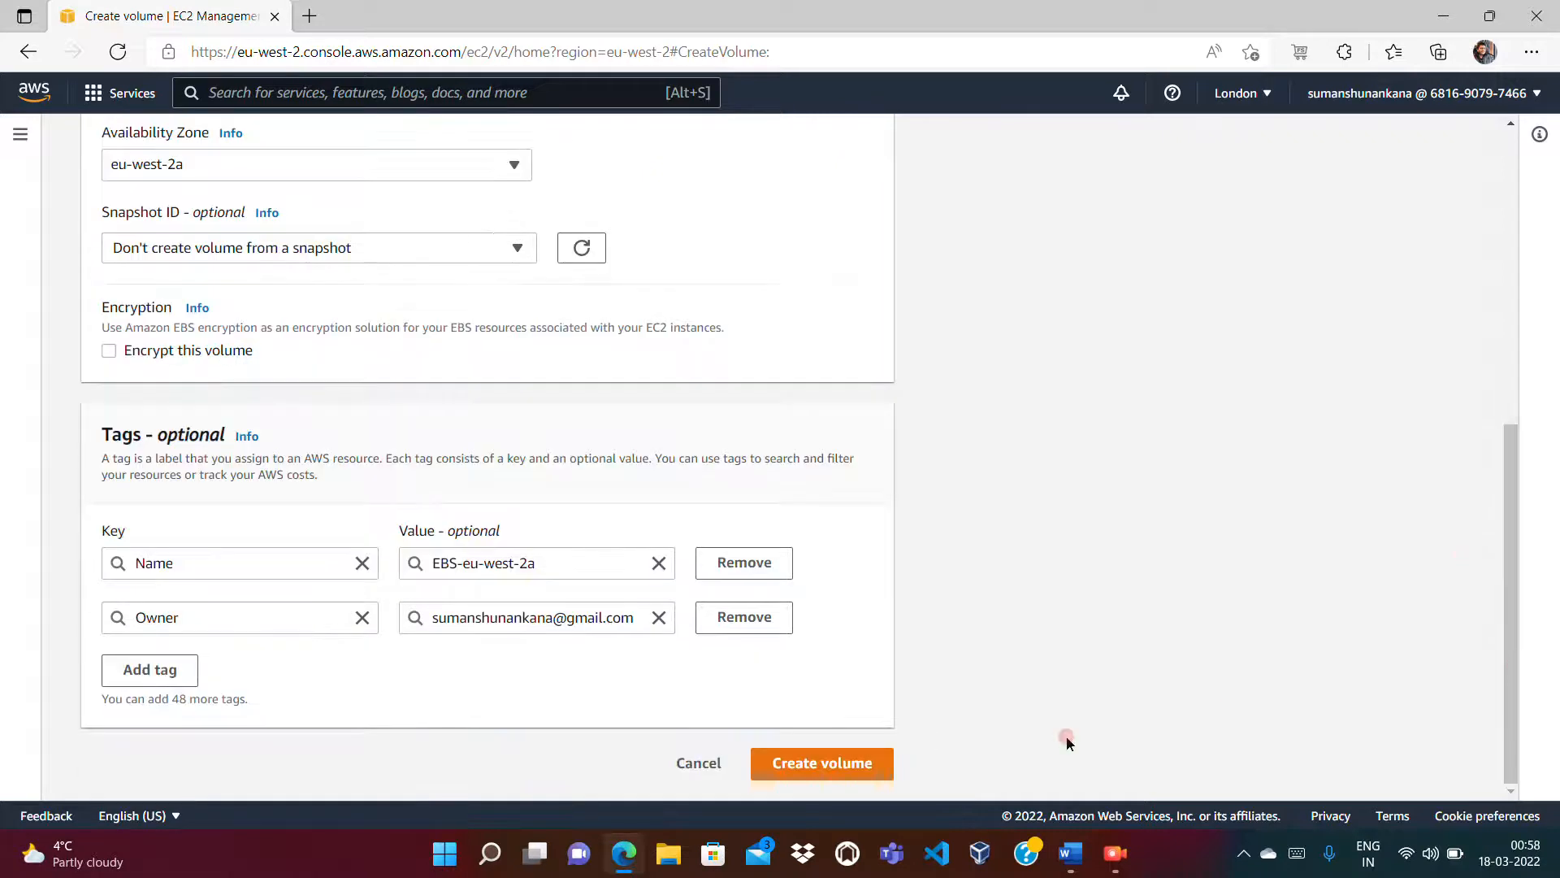
{"action": "left_click", "coordinate": [845, 764]}
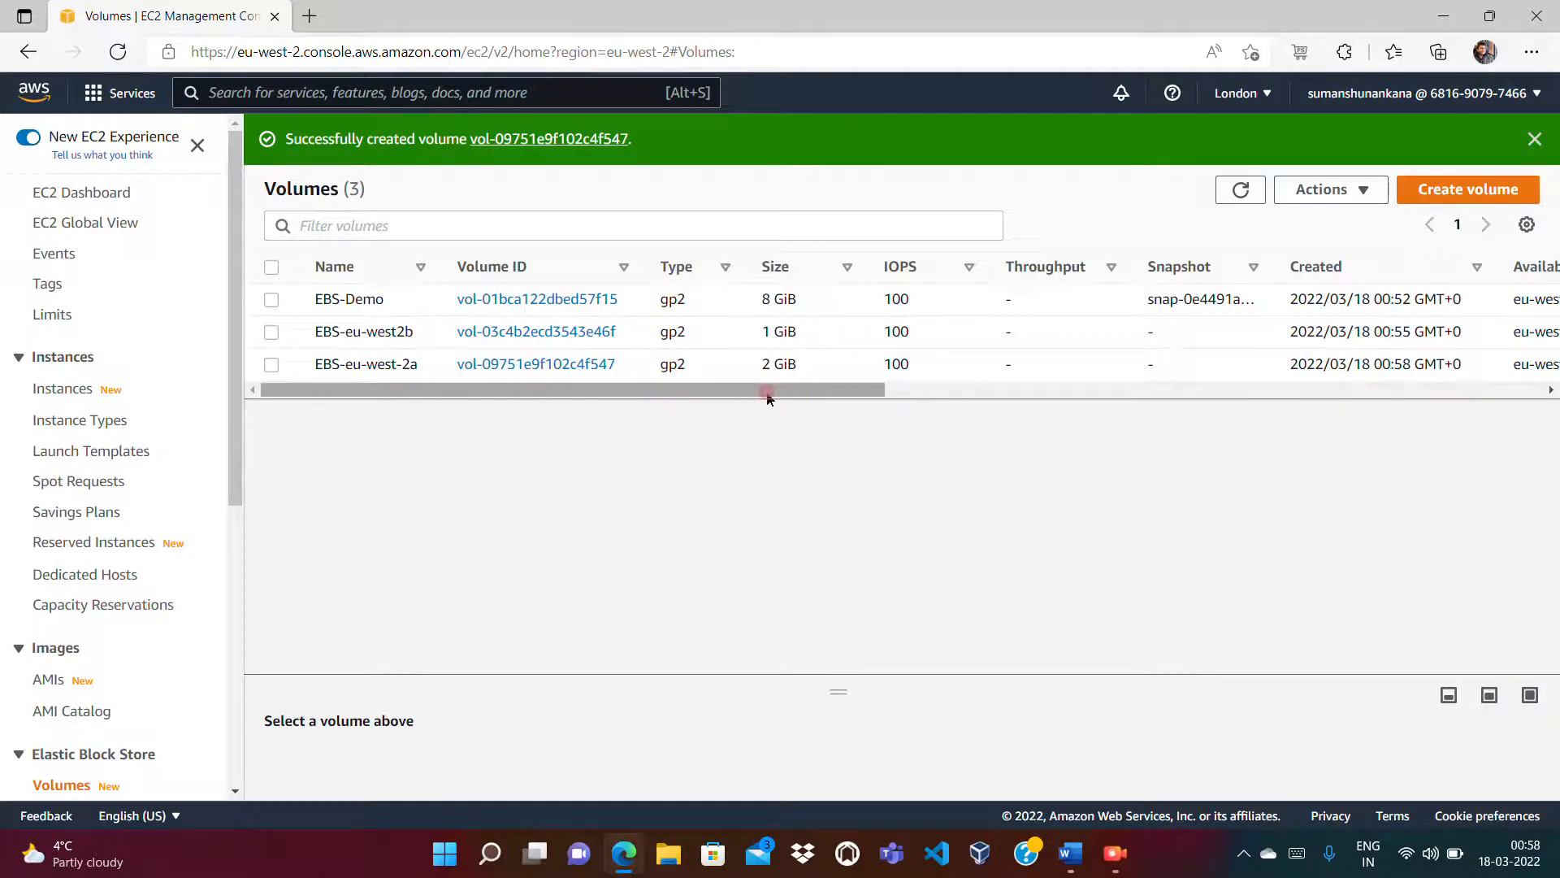
Step: Refresh the volumes list until EBS-eu-west-2a changes from Creating to Available
{"action": "left_click_drag", "start_coordinate": [766, 396], "coordinate": [1132, 376]}
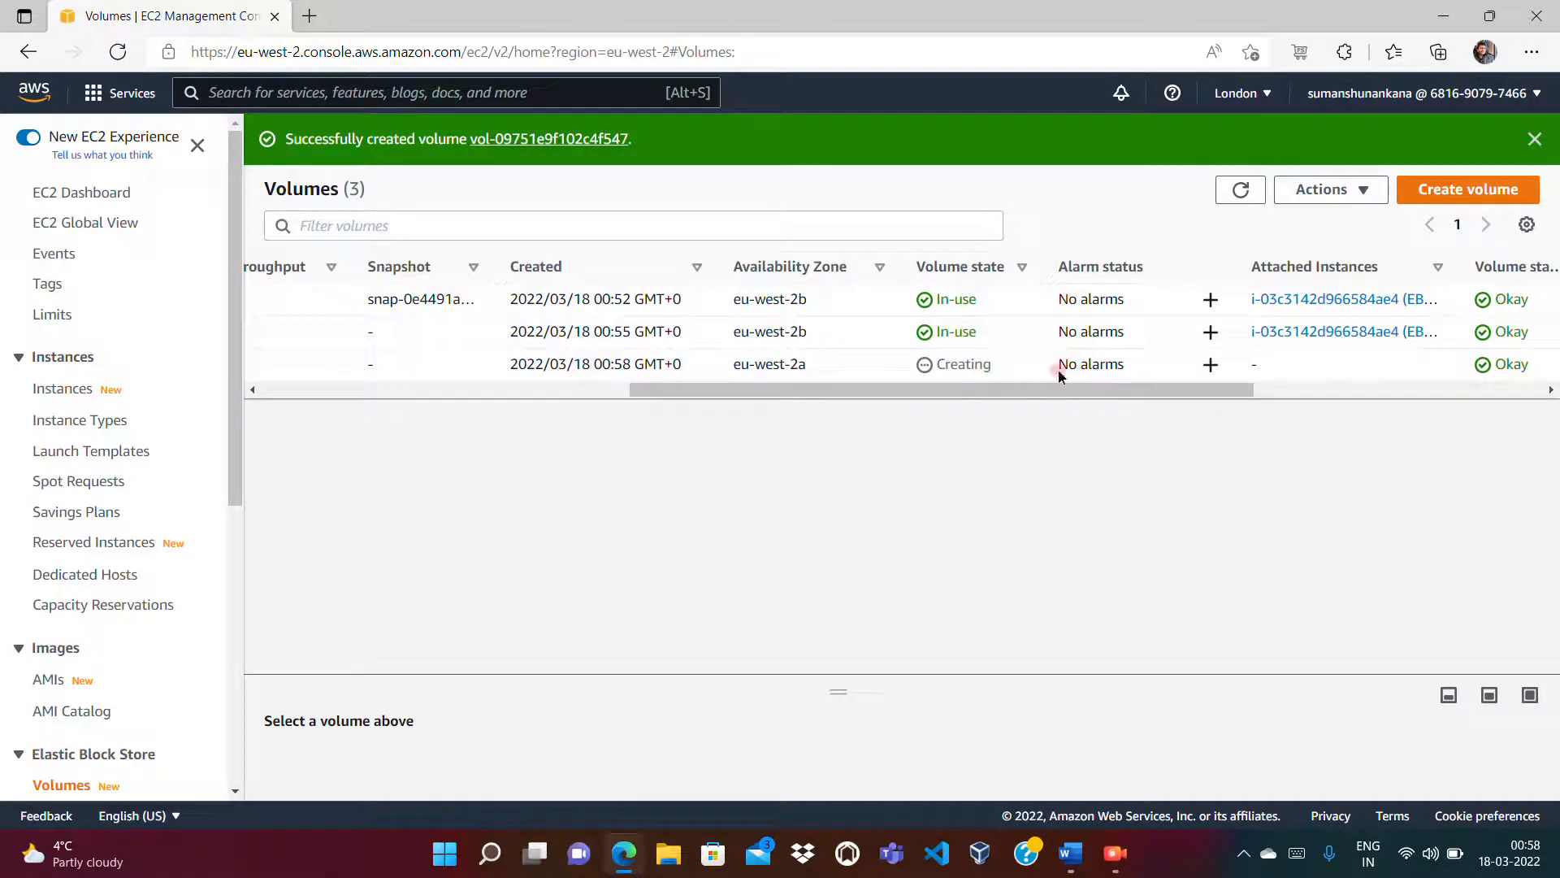
{"action": "double_click", "coordinate": [939, 366]}
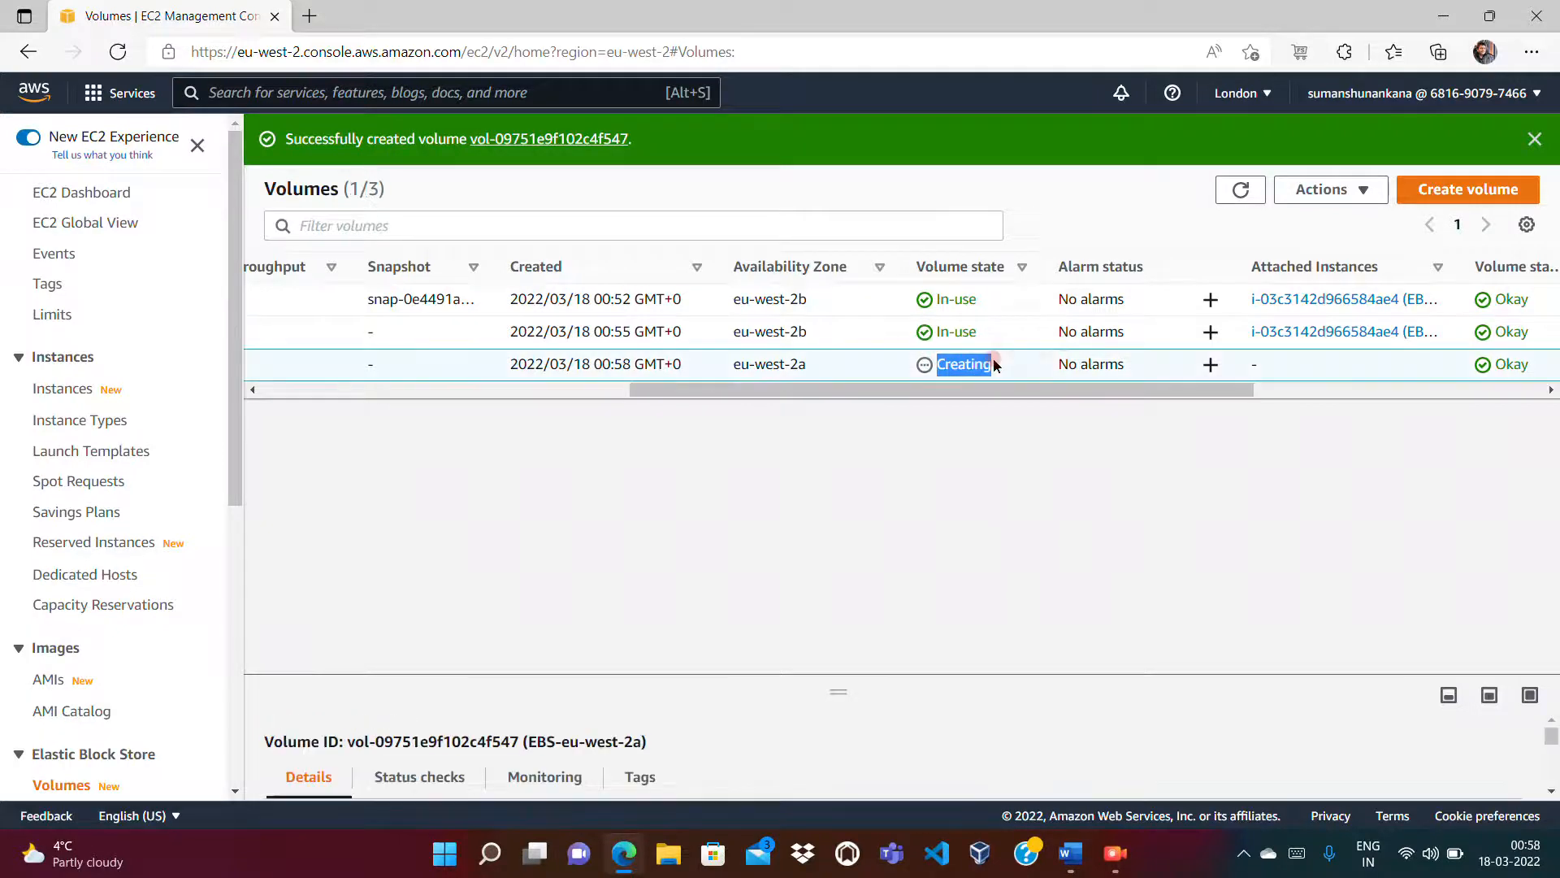
{"action": "left_click", "coordinate": [1231, 200]}
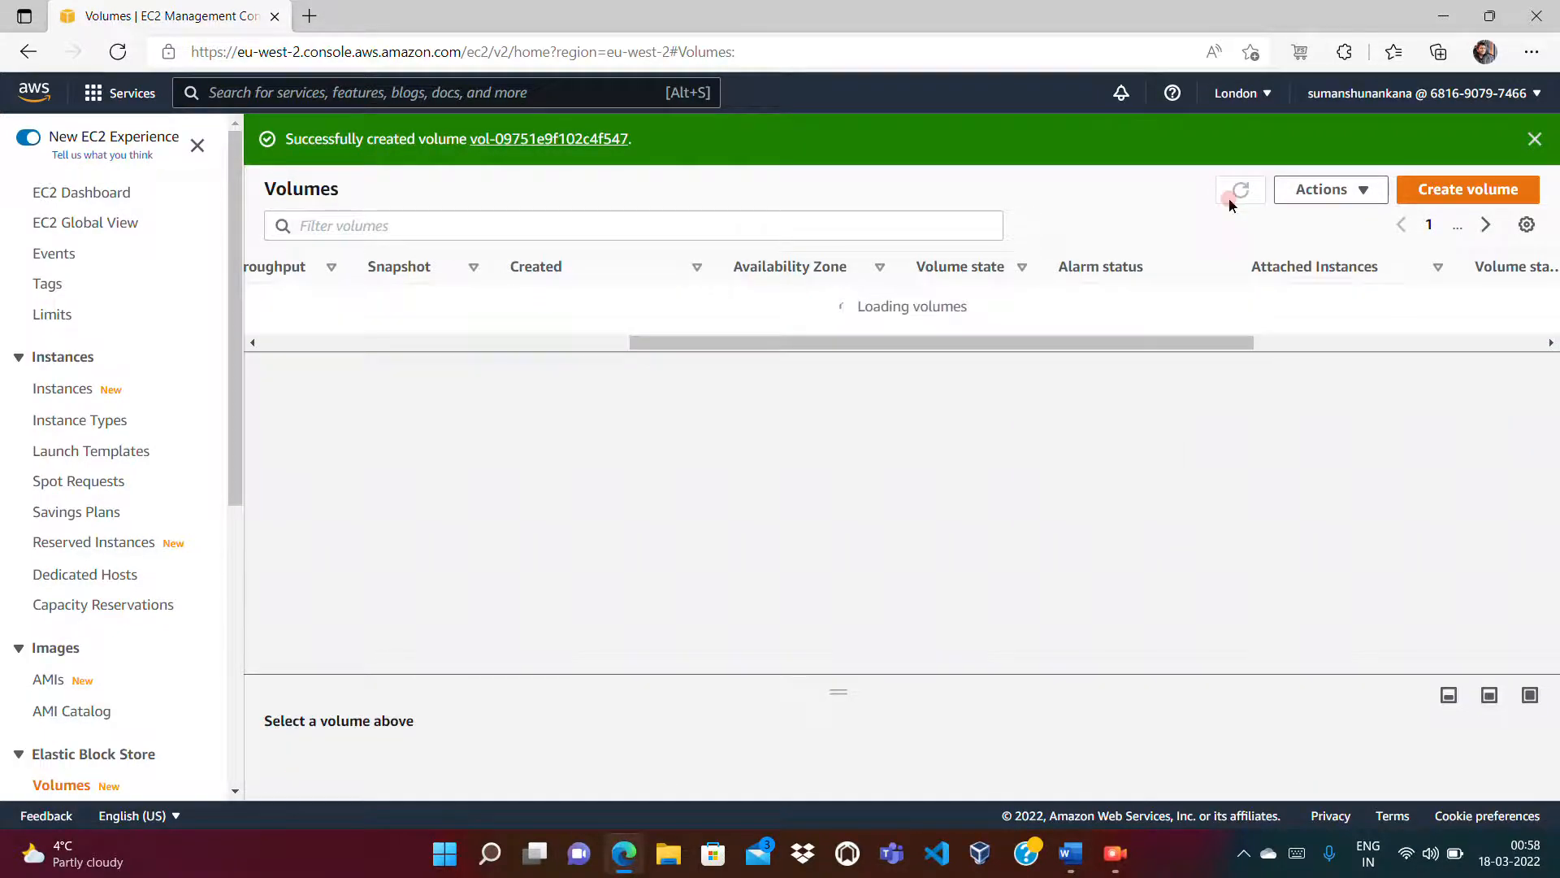
{"action": "left_click_drag", "start_coordinate": [969, 404], "coordinate": [1039, 394]}
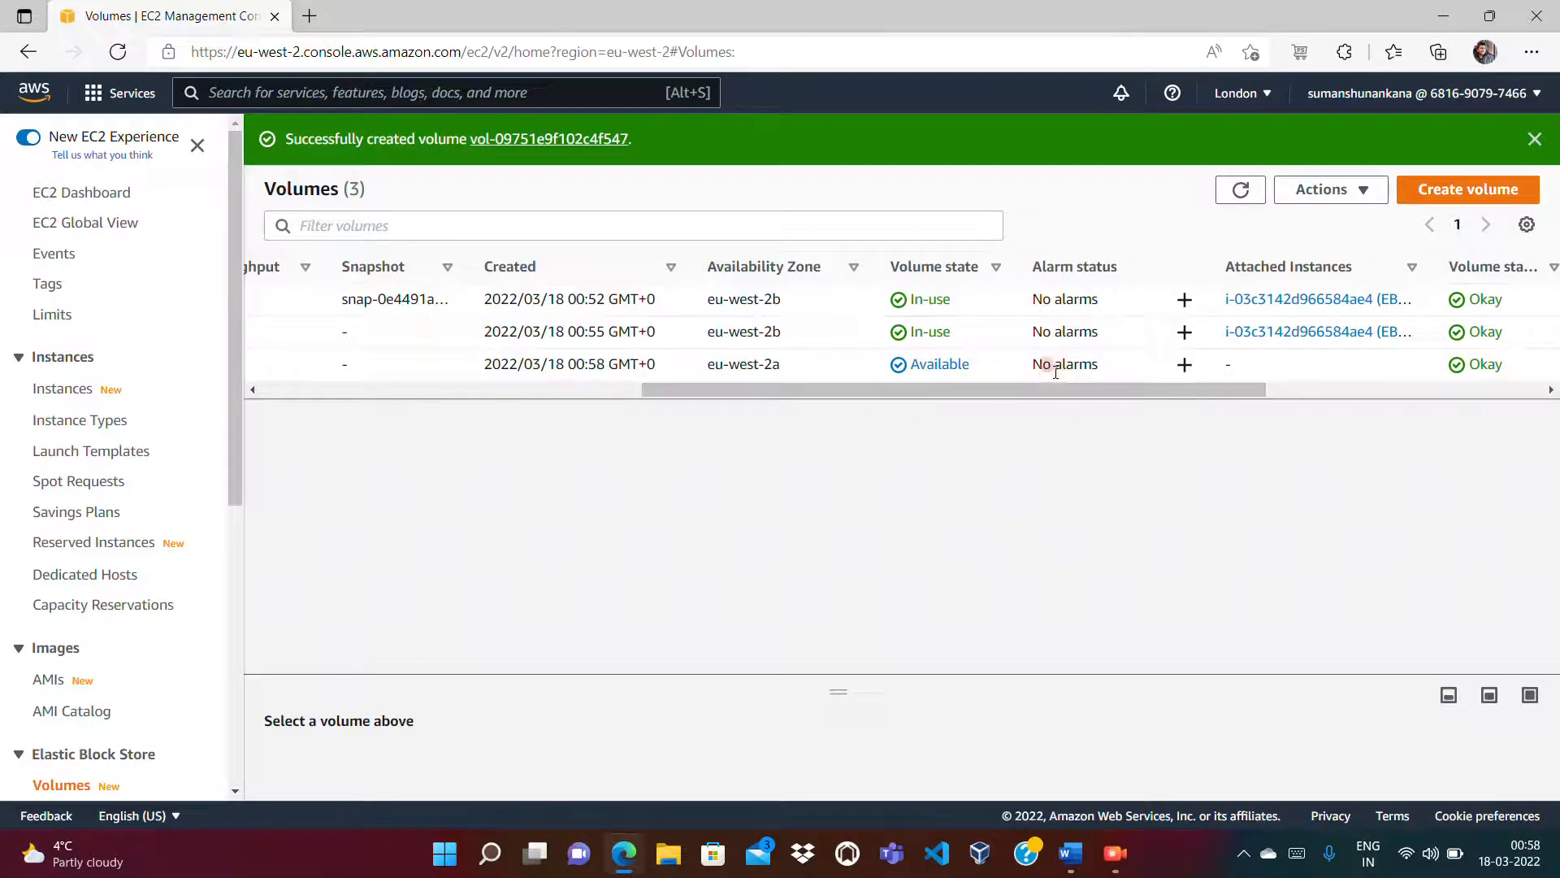
{"action": "left_click_drag", "start_coordinate": [1016, 394], "coordinate": [845, 411]}
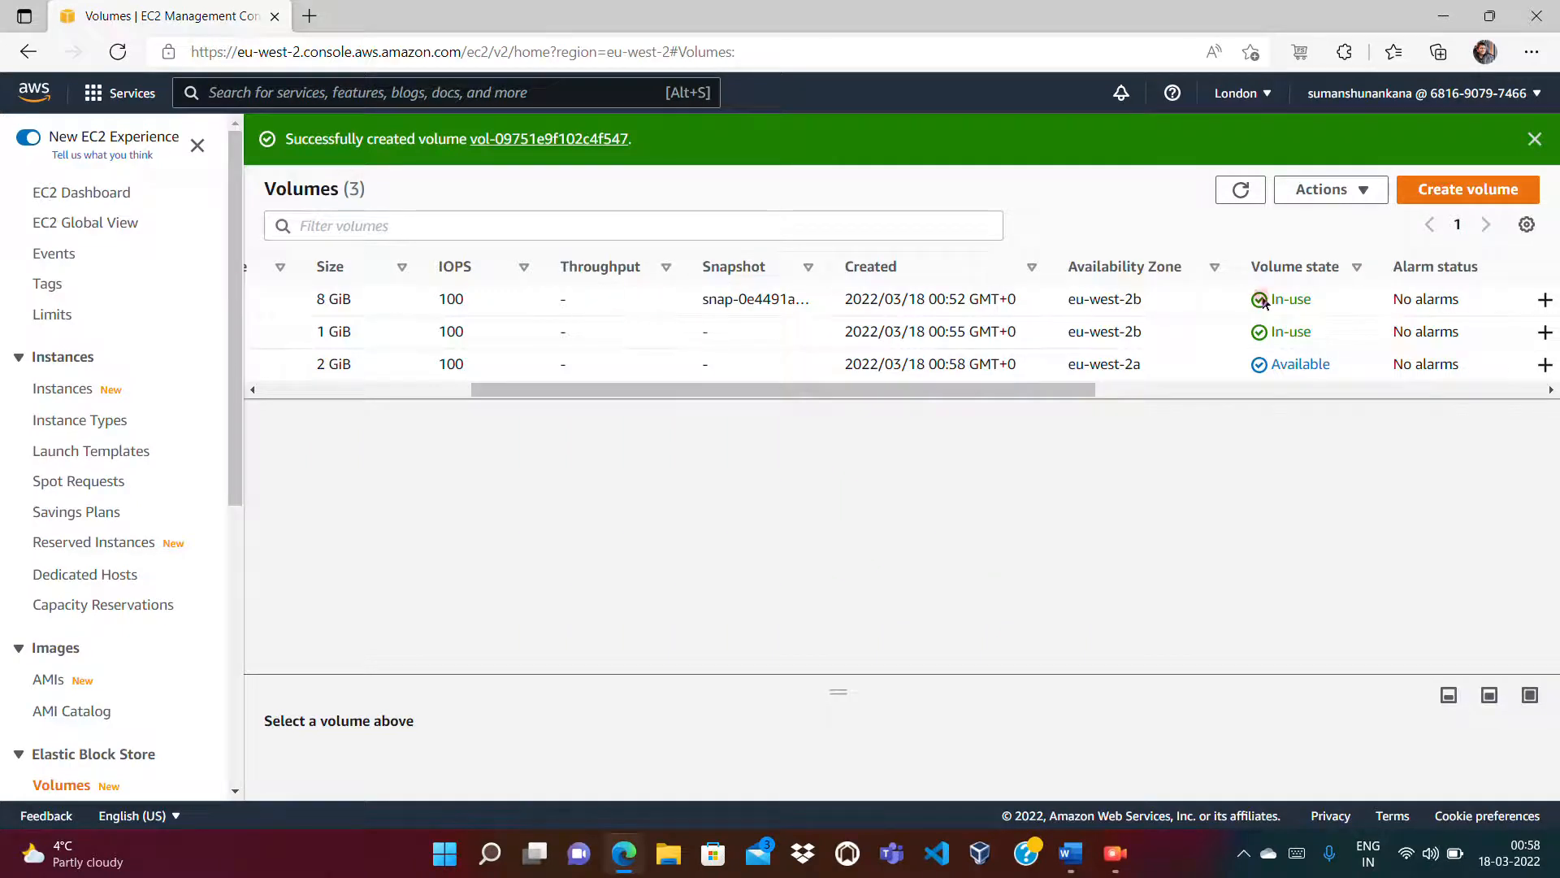
Step: Compare zones: two volumes in eu-west-2b, EBS-eu-west-2a in eu-west-2a; right-click EBS-eu-west-2a
{"action": "left_click_drag", "start_coordinate": [1067, 300], "coordinate": [1138, 298]}
{"action": "left_click", "coordinate": [1133, 286]}
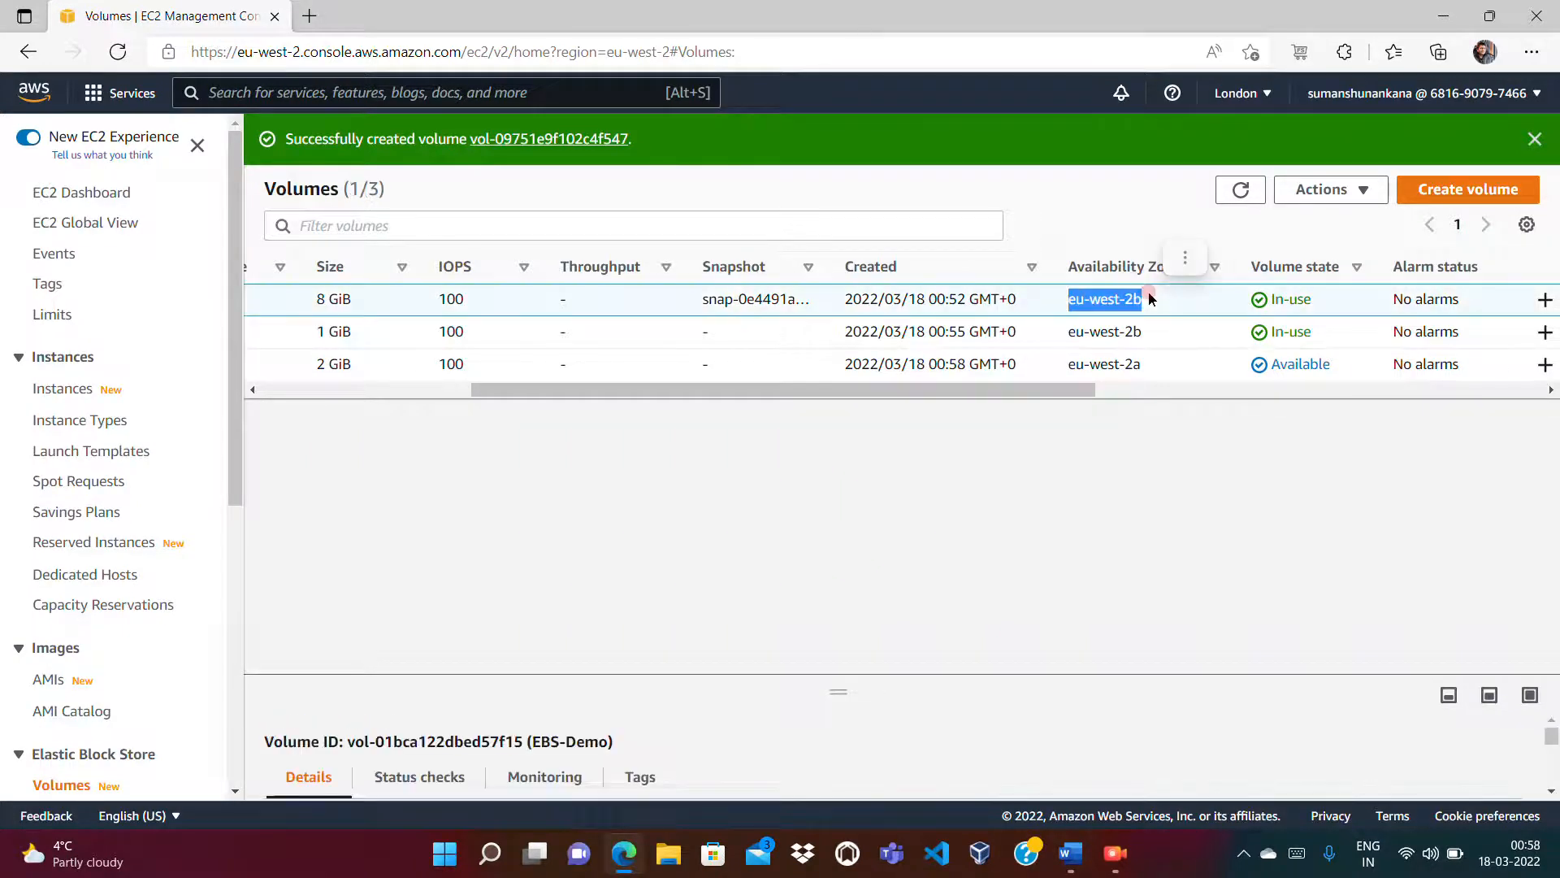
{"action": "left_click", "coordinate": [1115, 218]}
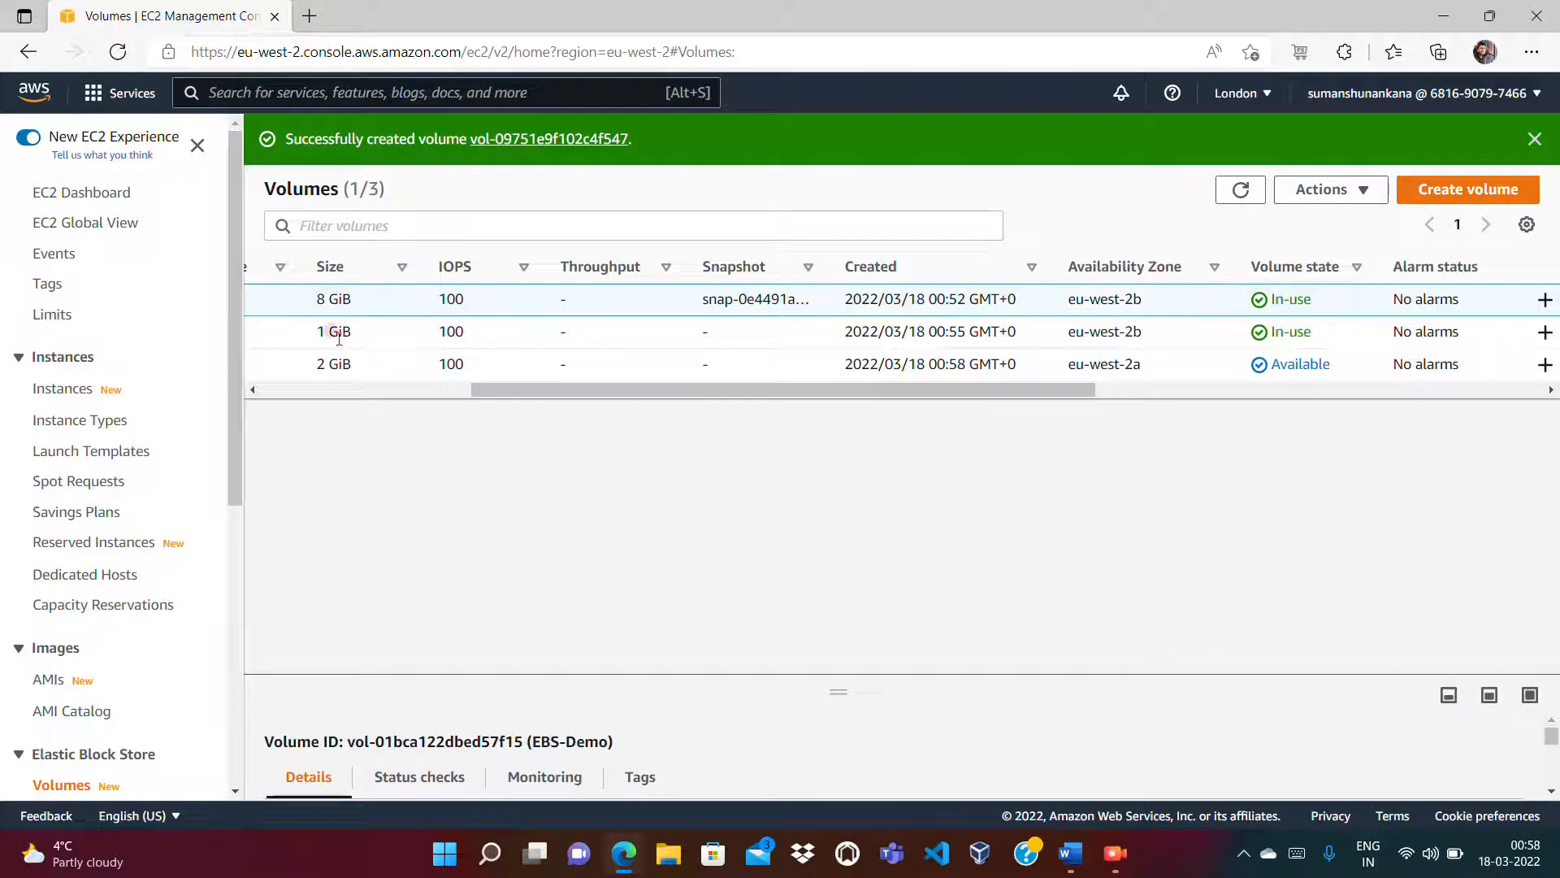
{"action": "left_click_drag", "start_coordinate": [317, 332], "coordinate": [347, 329]}
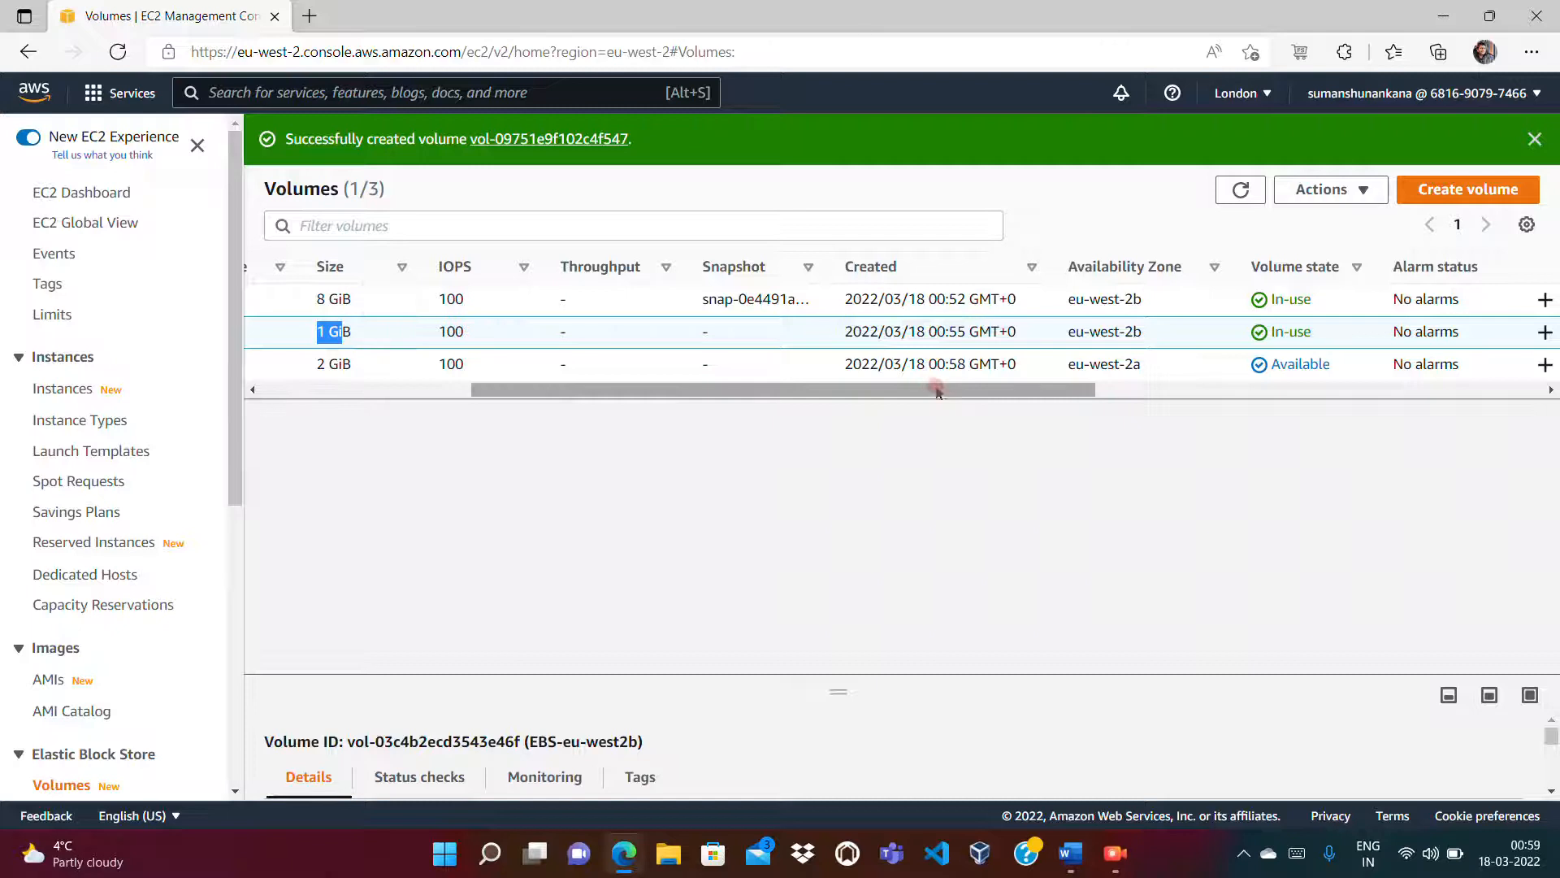
{"action": "left_click_drag", "start_coordinate": [1148, 341], "coordinate": [1066, 341]}
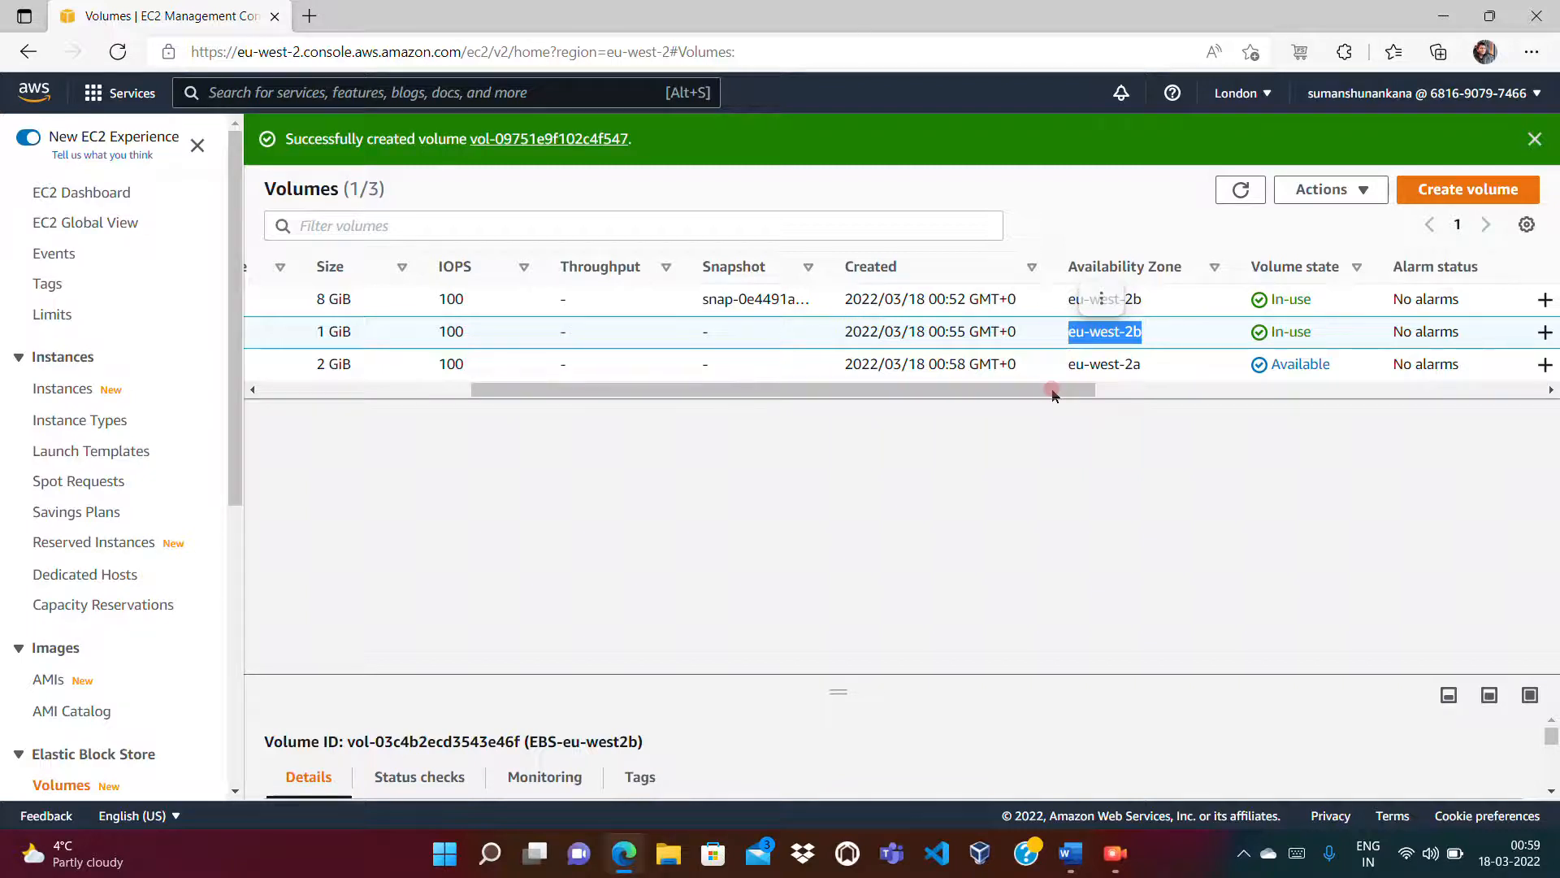
{"action": "scroll", "coordinate": [1053, 394], "scroll_direction": "right", "scroll_amount": 3}
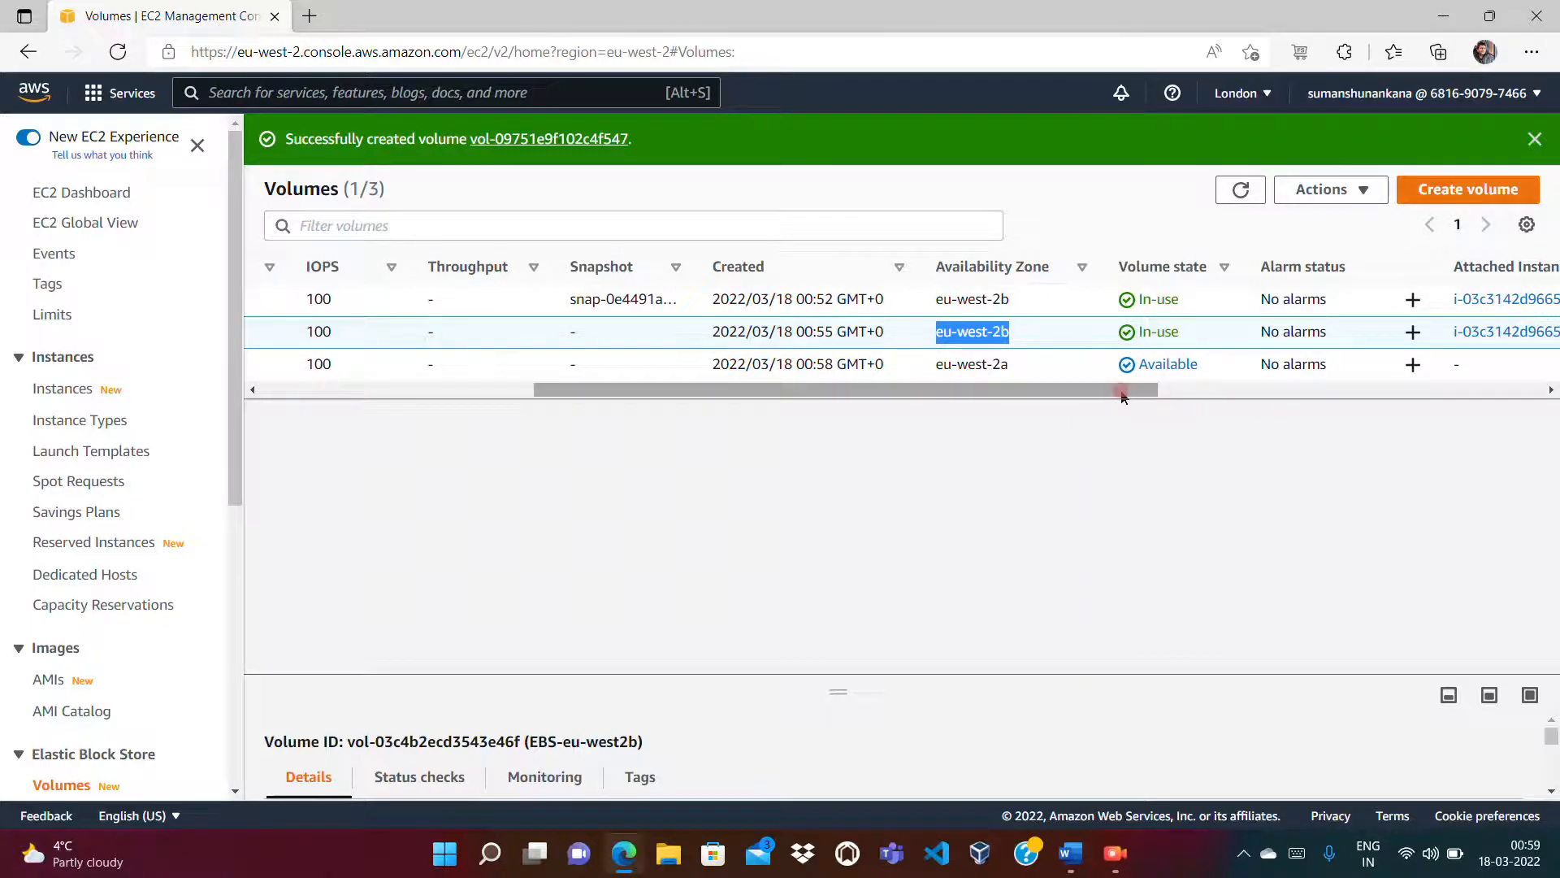
{"action": "mouse_move", "coordinate": [1120, 396]}
{"action": "left_mouse_down"}
{"action": "mouse_move", "coordinate": [962, 407]}
{"action": "mouse_move", "coordinate": [1103, 408]}
{"action": "left_mouse_up"}
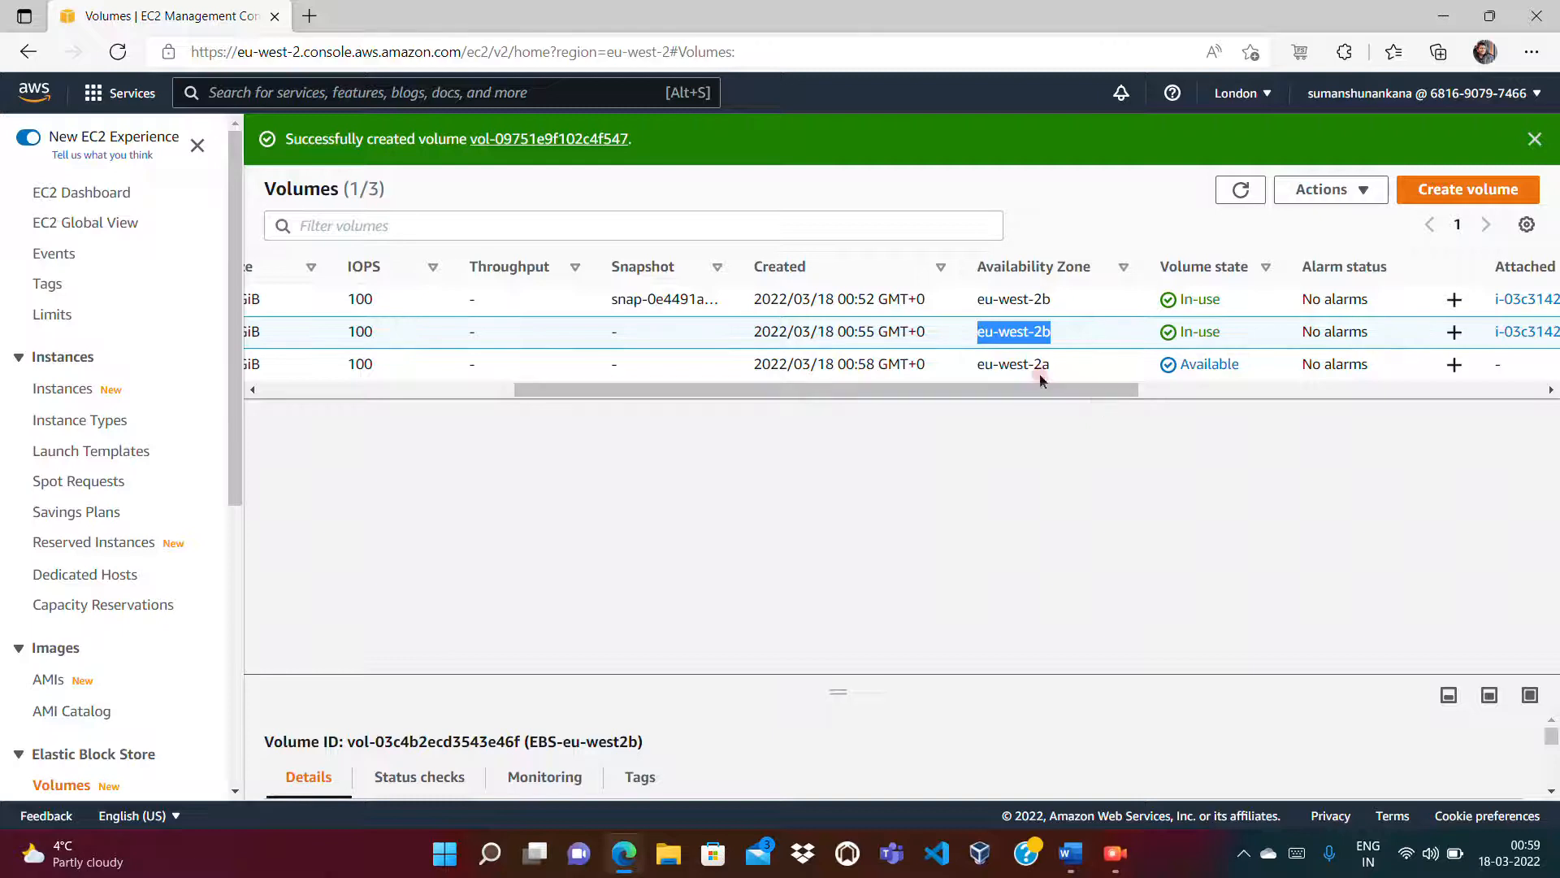
{"action": "left_click_drag", "start_coordinate": [975, 368], "coordinate": [1039, 363]}
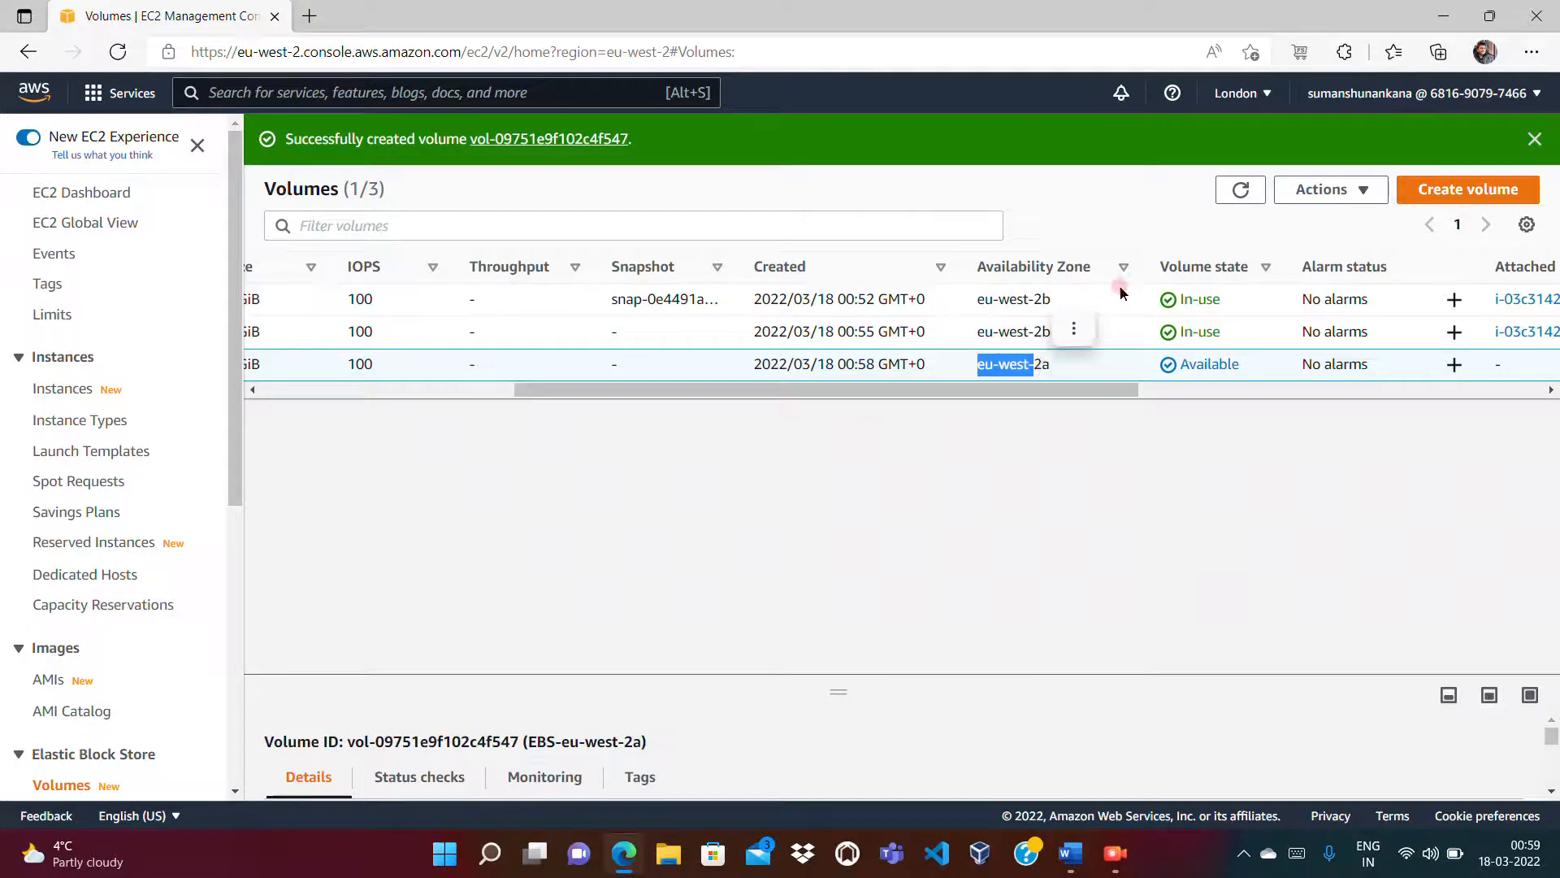
{"action": "left_click", "coordinate": [928, 476]}
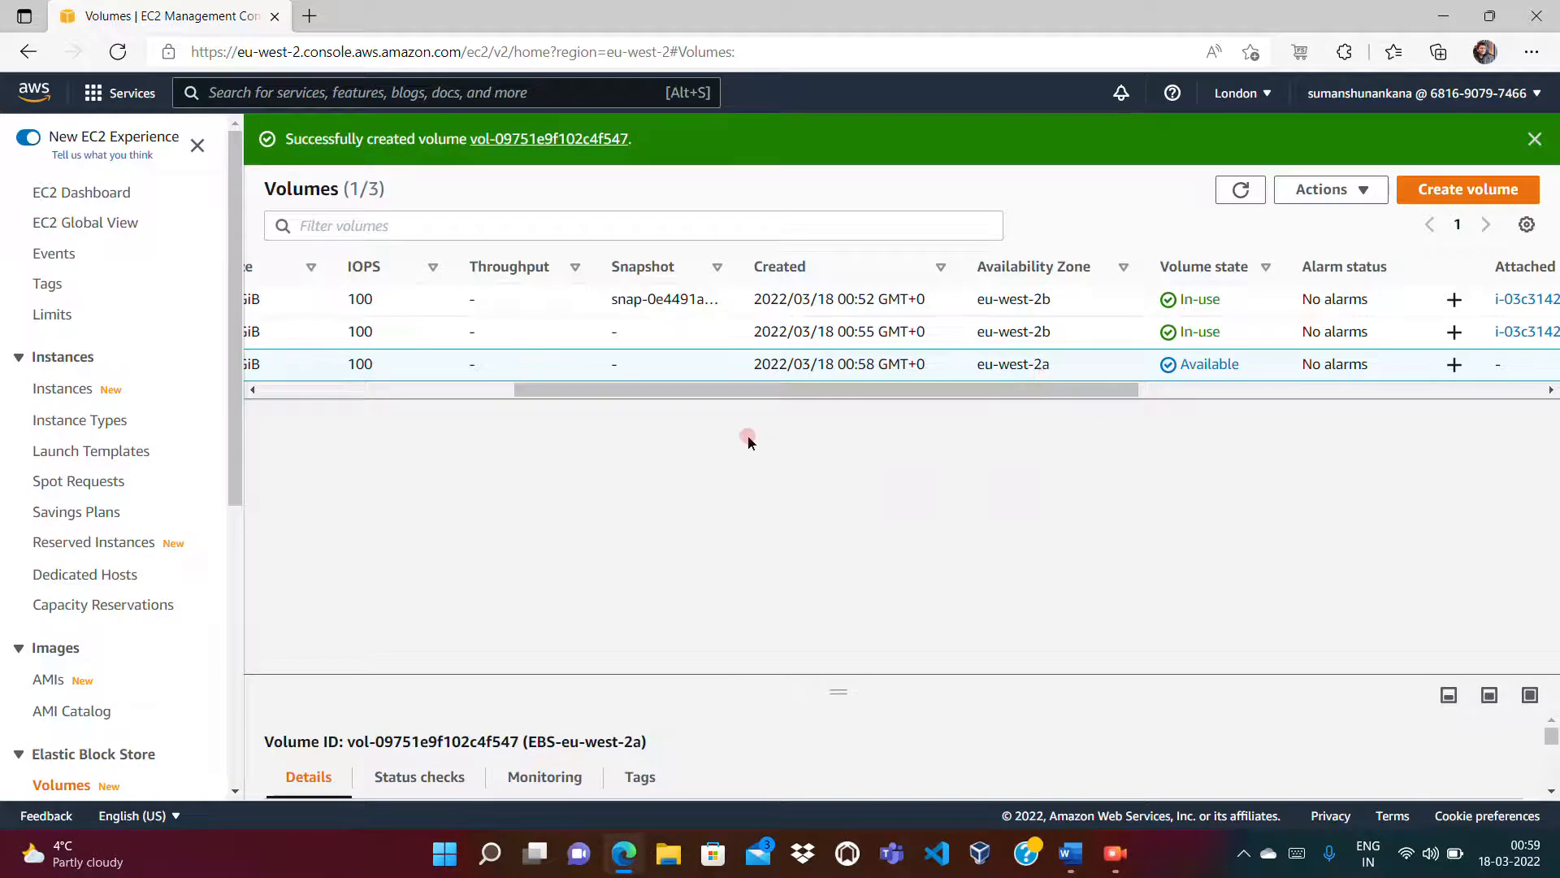
{"action": "left_click_drag", "start_coordinate": [632, 391], "coordinate": [340, 402]}
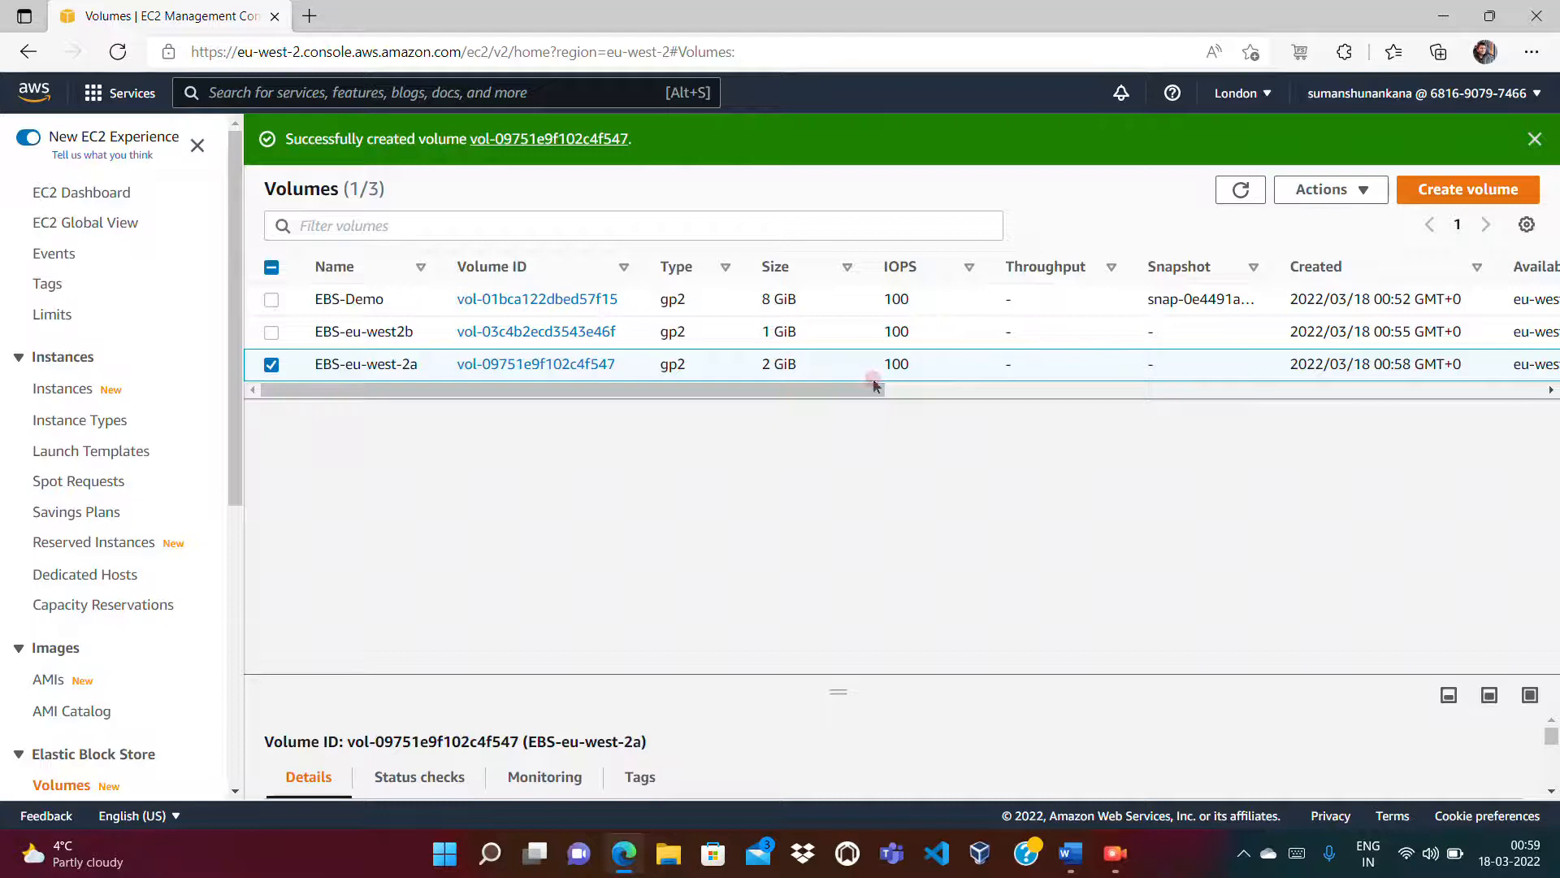
{"action": "right_click", "coordinate": [939, 360]}
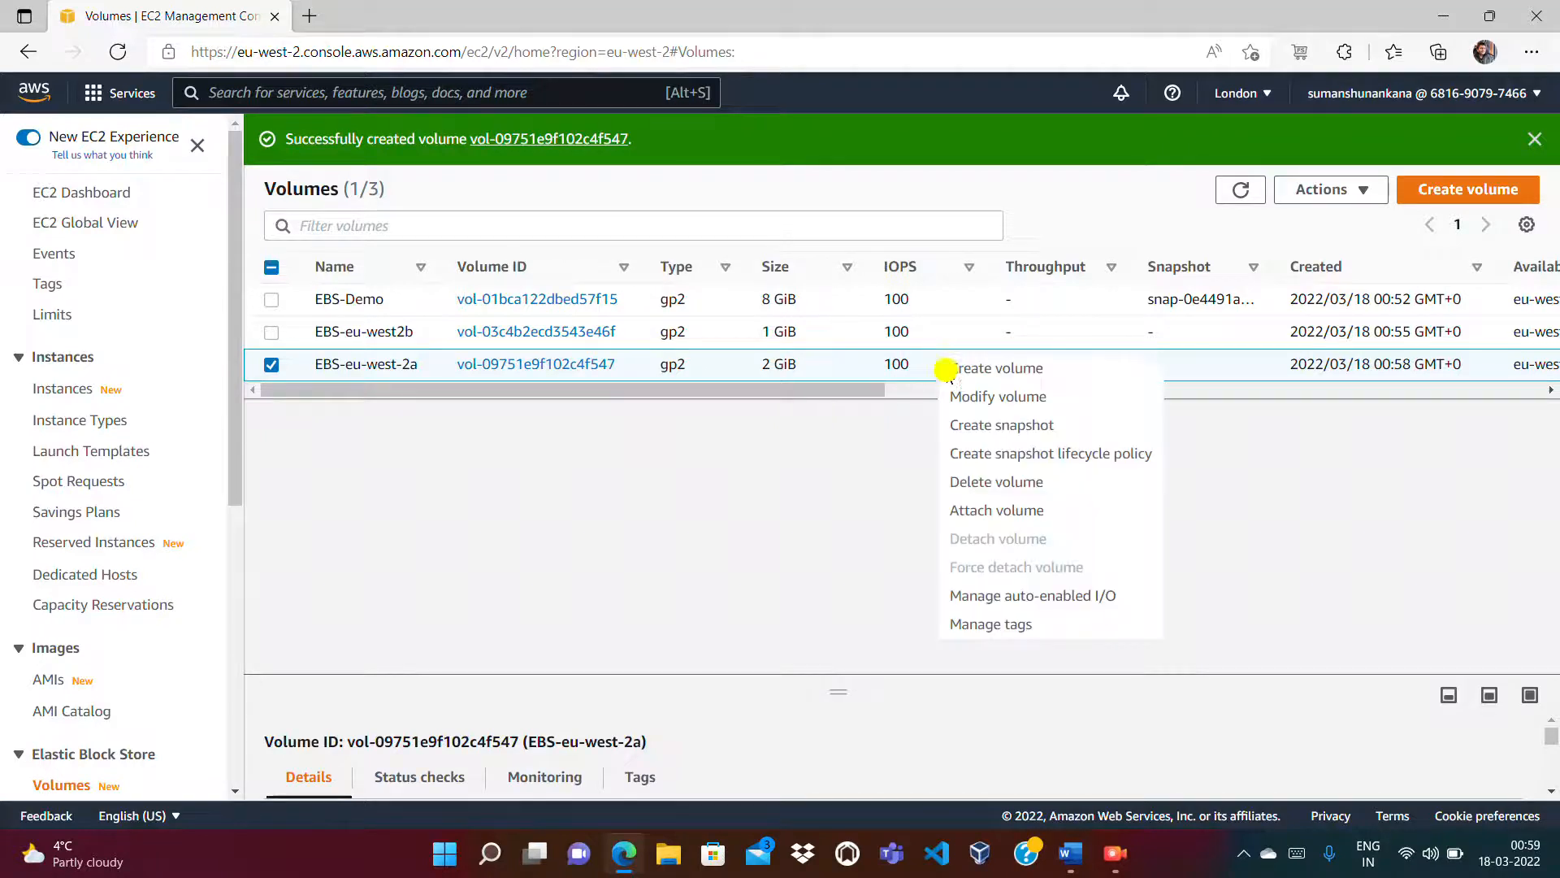
{"action": "left_click", "coordinate": [997, 509]}
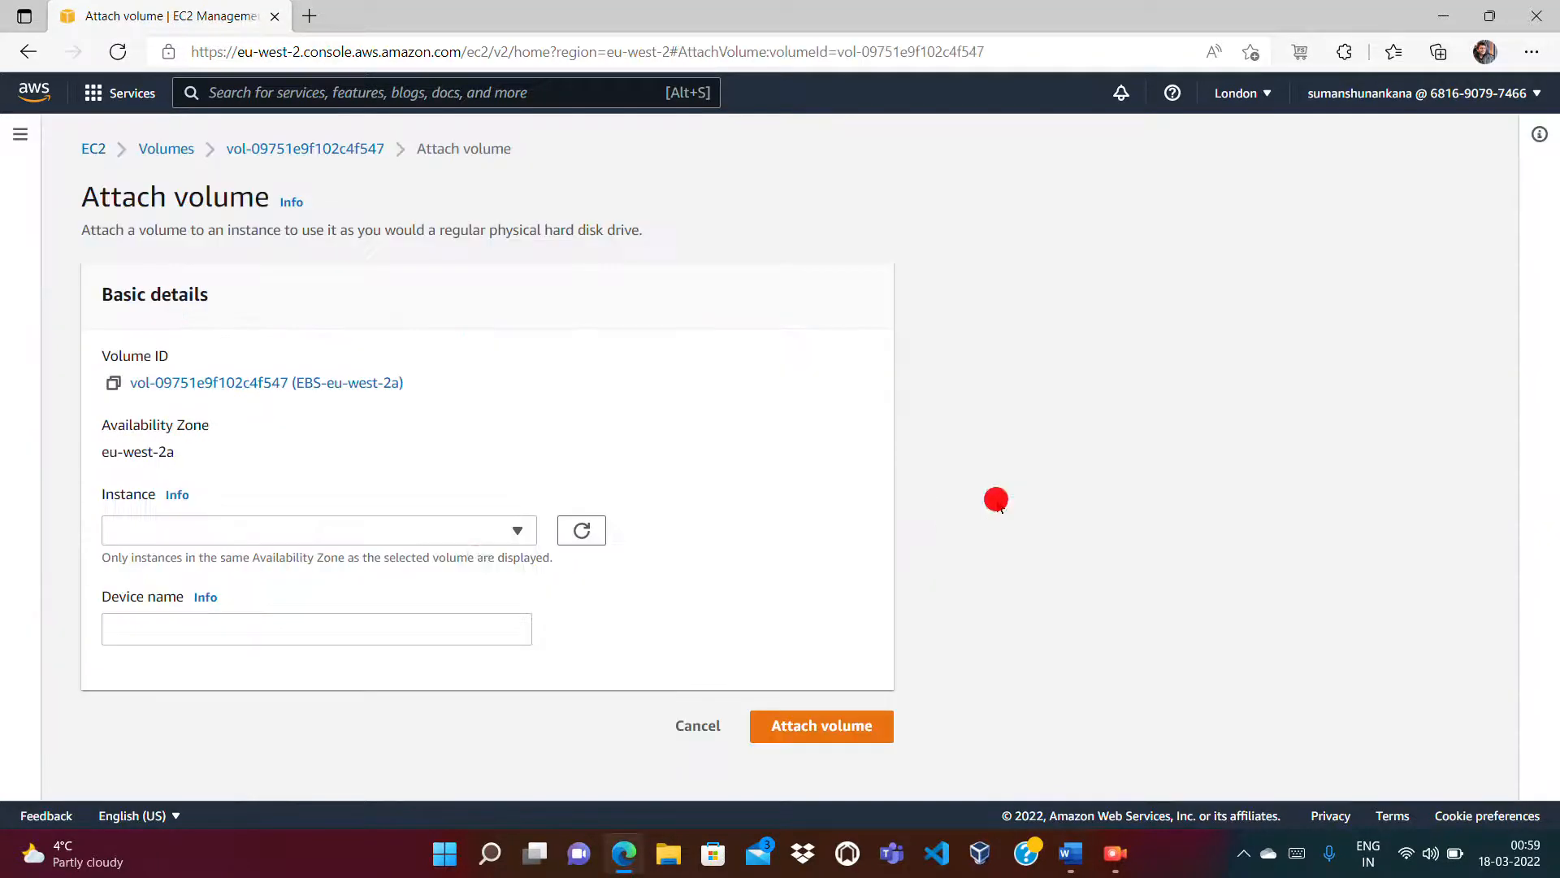
{"action": "left_click", "coordinate": [433, 529]}
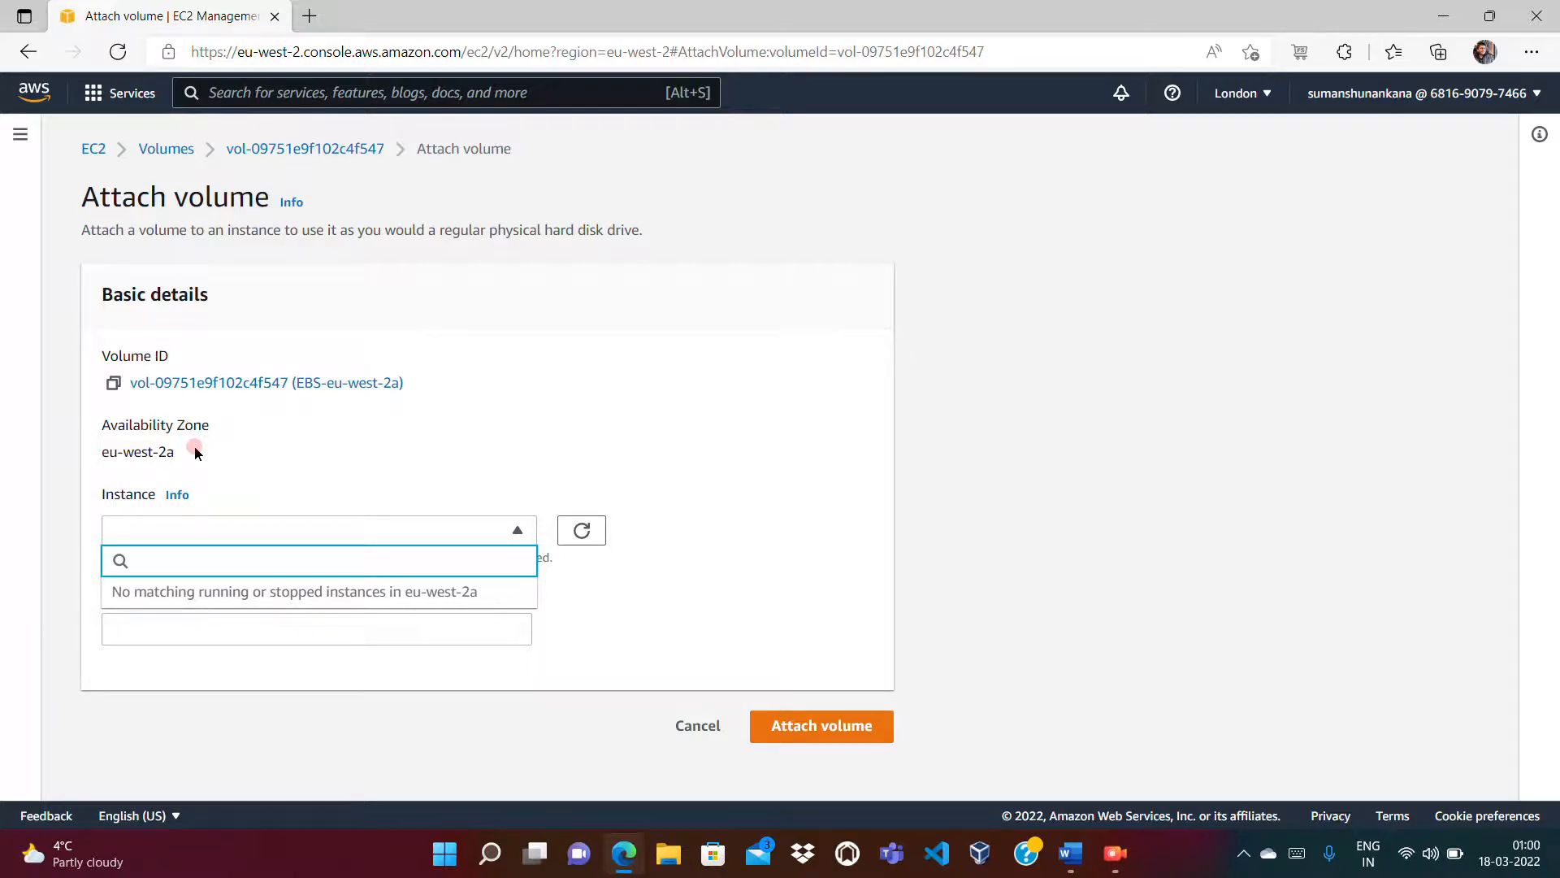
{"action": "left_click", "coordinate": [1047, 362]}
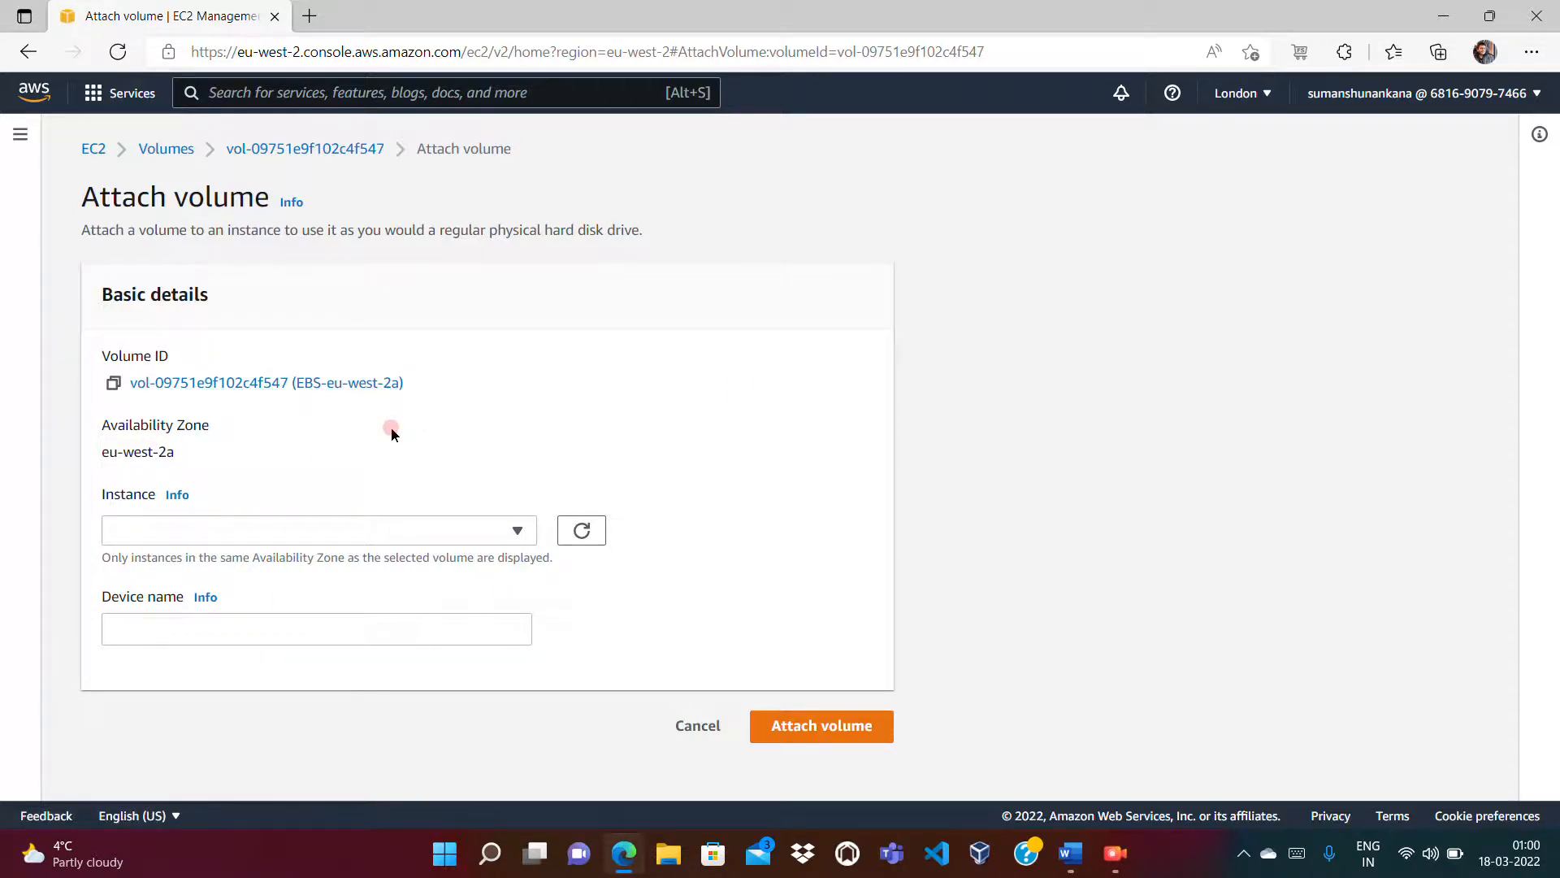
{"action": "left_click", "coordinate": [173, 526]}
{"action": "left_click", "coordinate": [564, 470]}
{"action": "left_click_drag", "start_coordinate": [175, 453], "coordinate": [67, 429]}
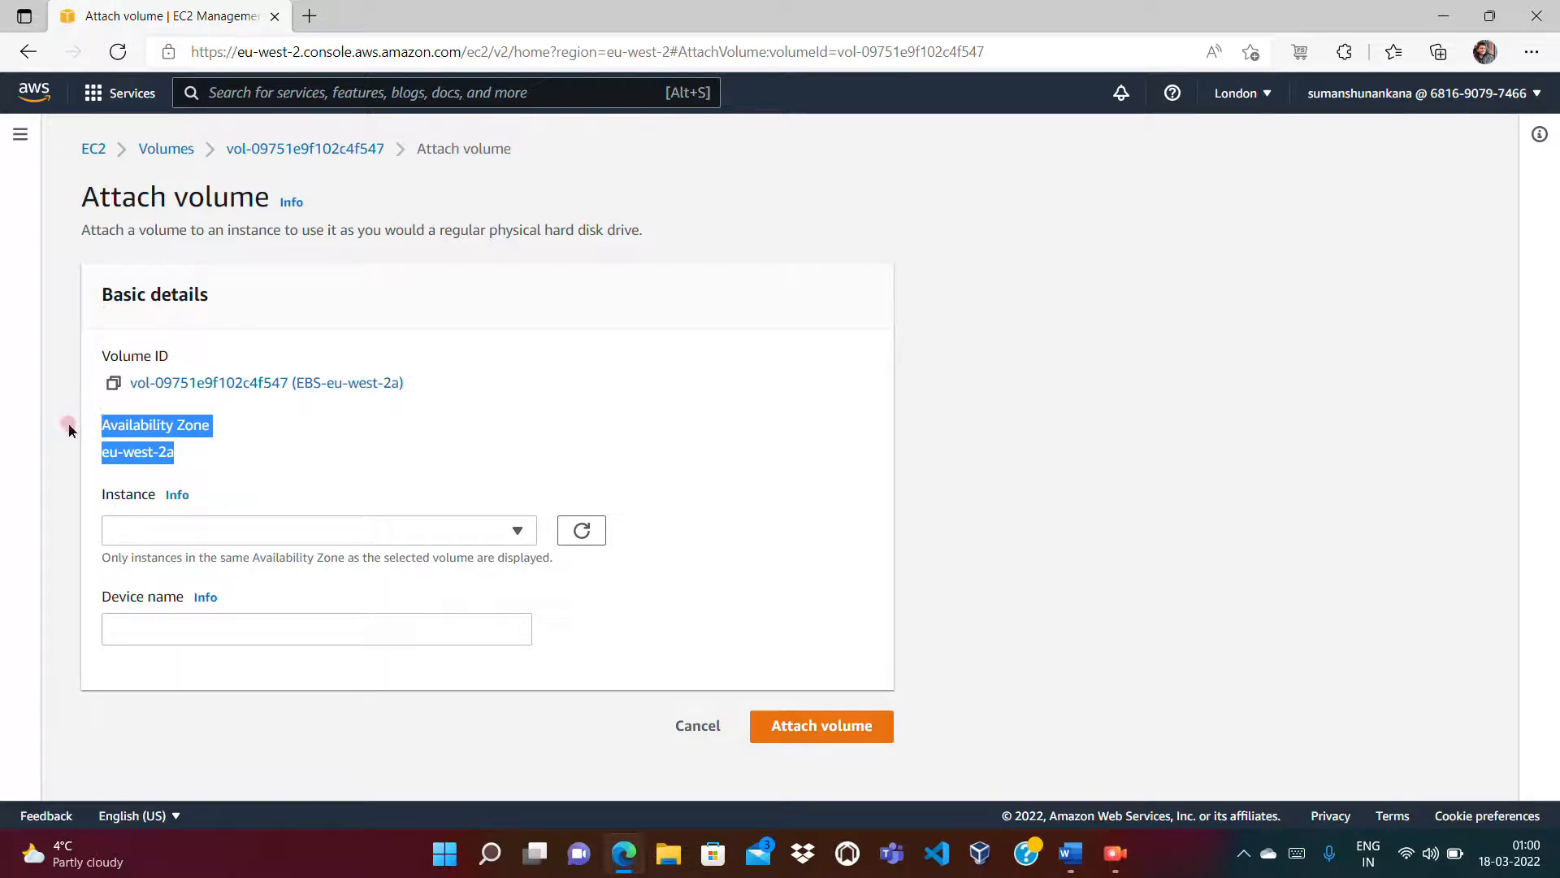
{"action": "left_click", "coordinate": [67, 431]}
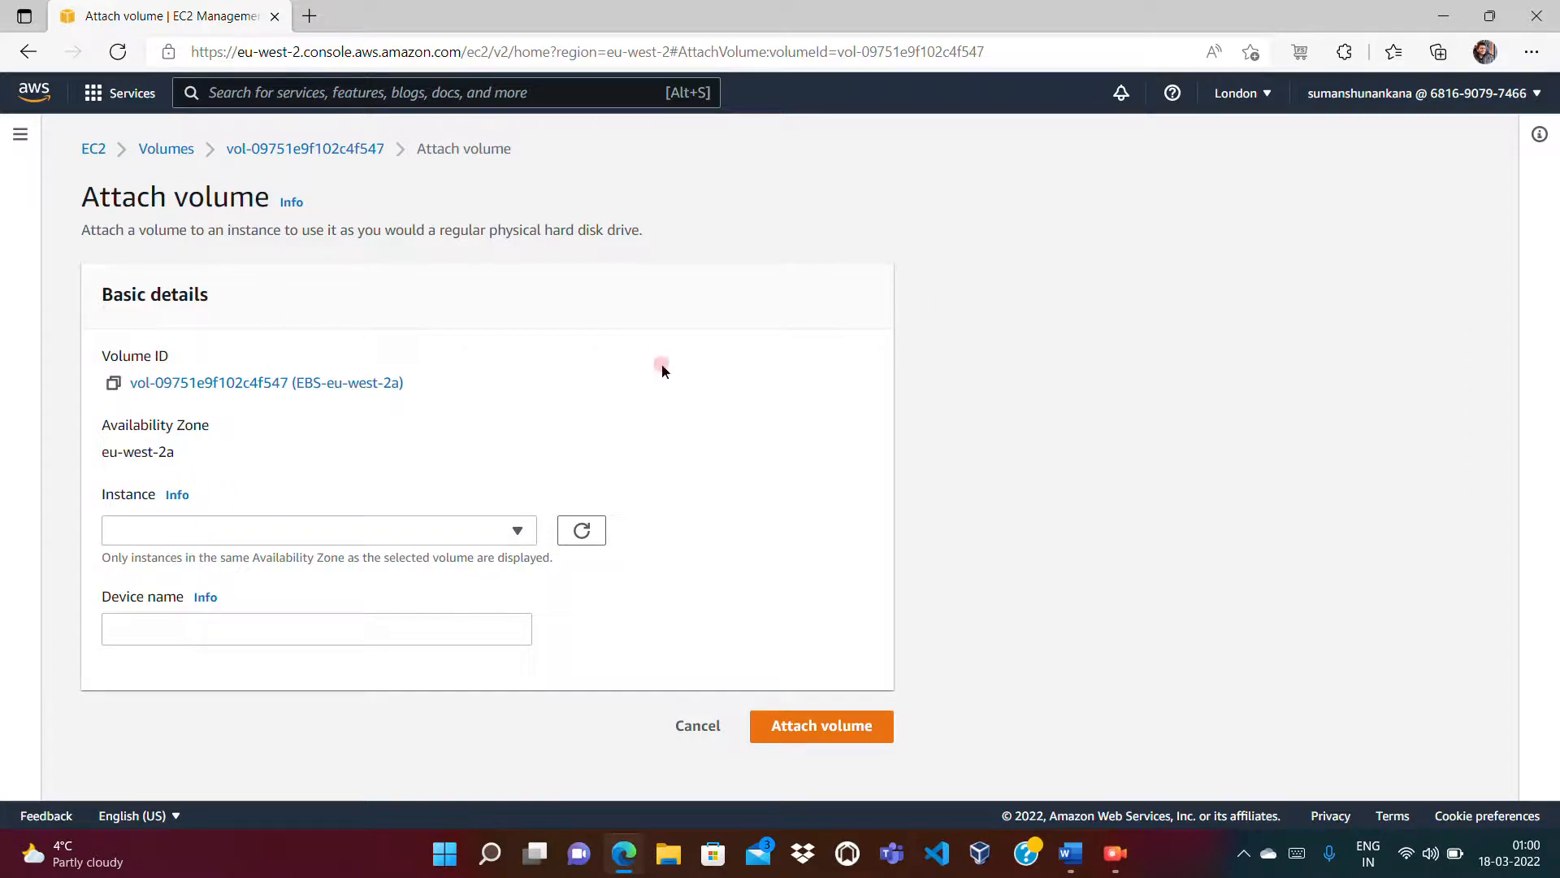
{"action": "left_click", "coordinate": [704, 730]}
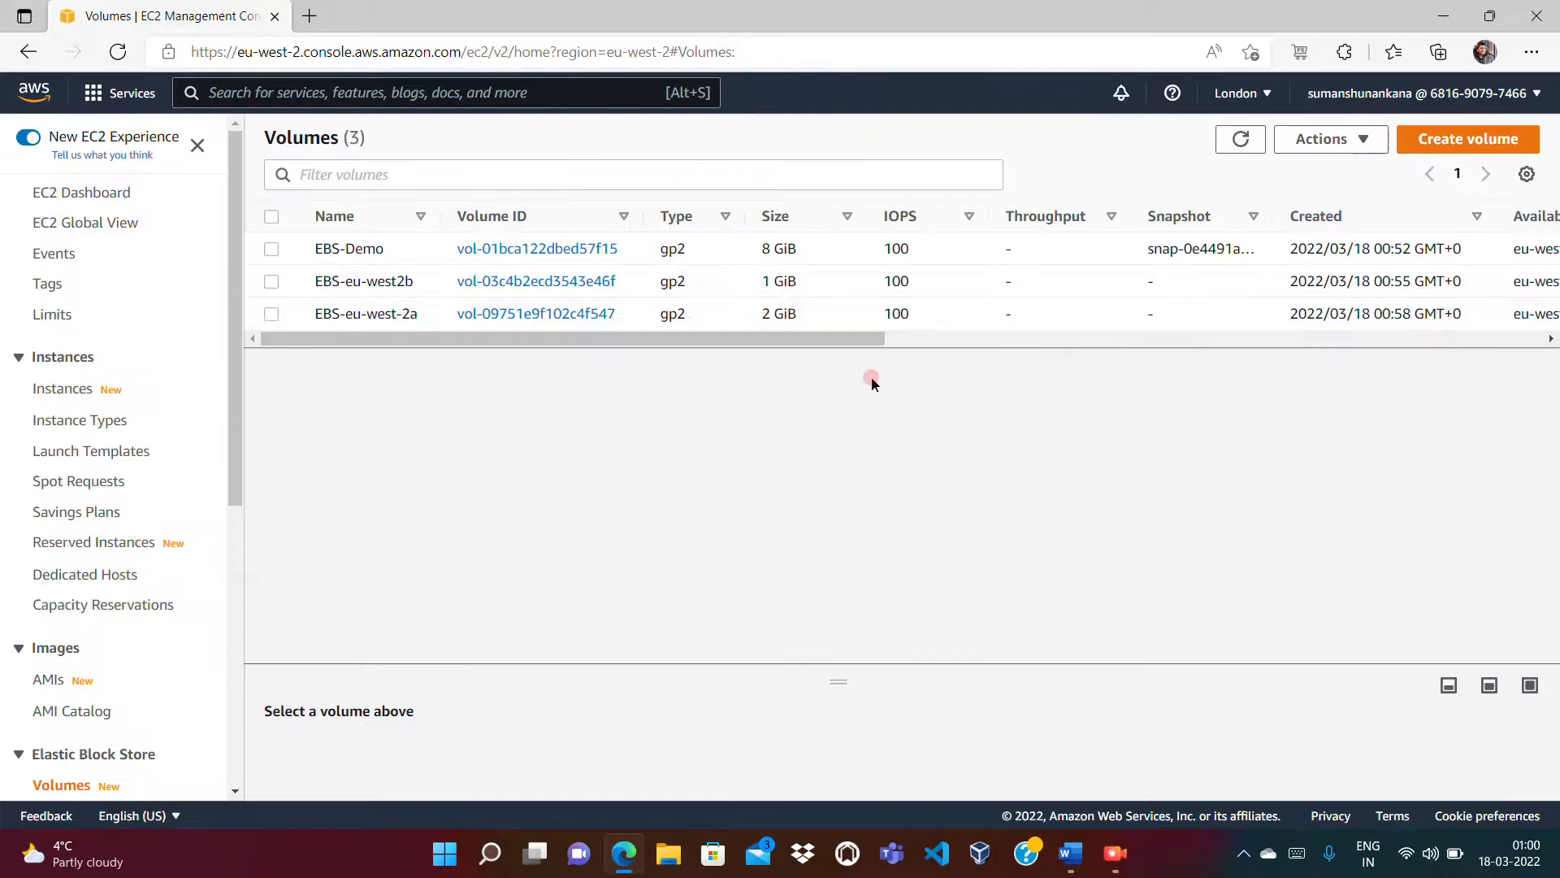
Step: Delete the 2 GiB EBS-eu-west-2a volume
{"action": "left_click", "coordinate": [271, 315]}
{"action": "left_click", "coordinate": [271, 315]}
{"action": "left_click", "coordinate": [277, 334]}
{"action": "left_click", "coordinate": [272, 314]}
{"action": "left_click_drag", "start_coordinate": [638, 347], "coordinate": [498, 355]}
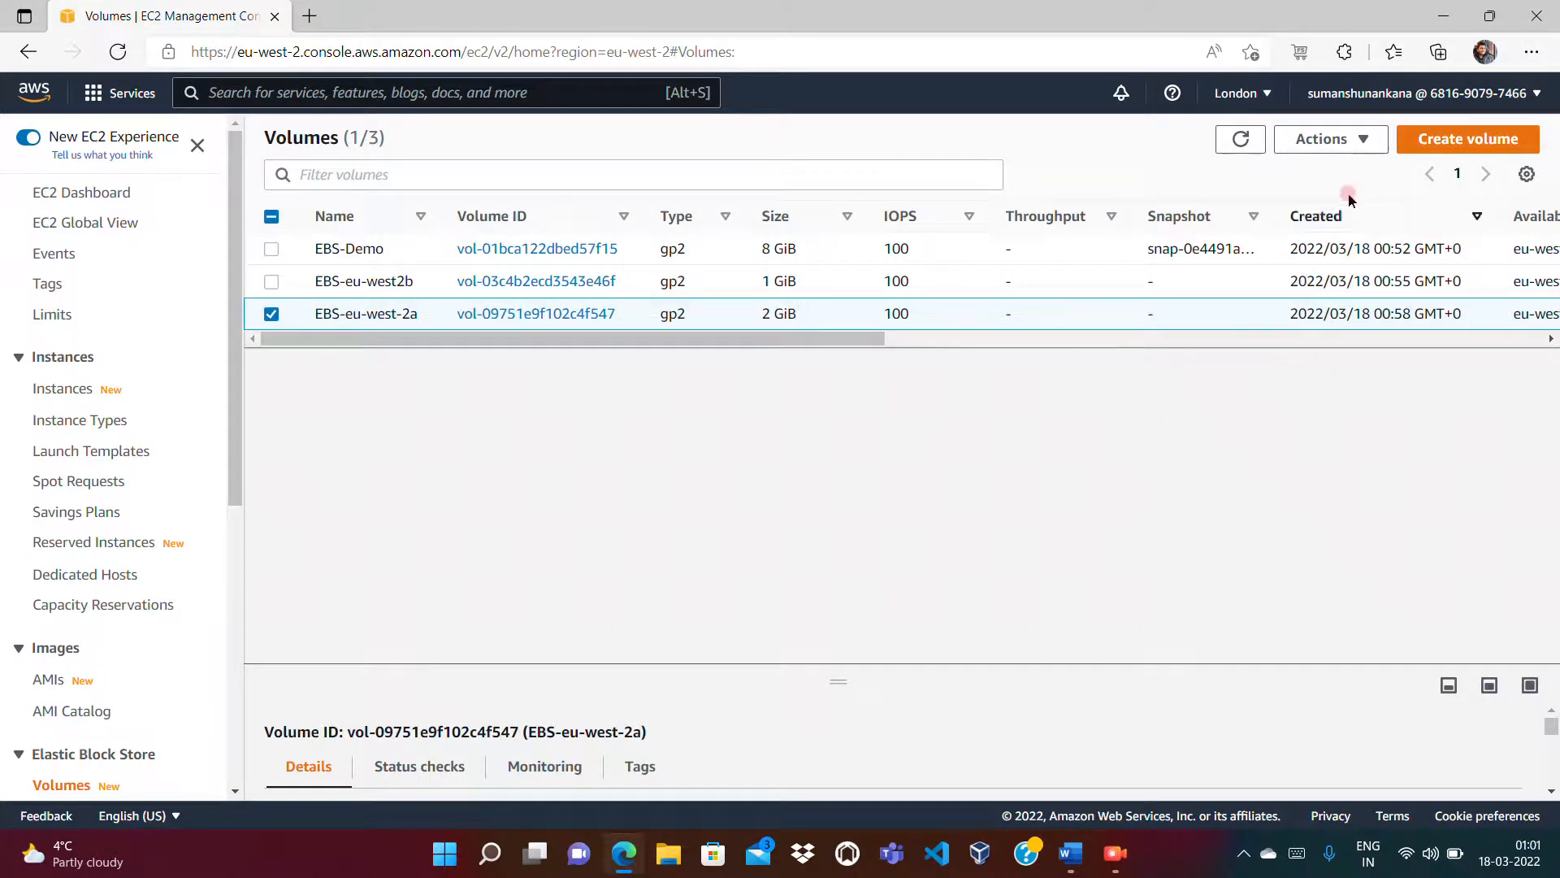
{"action": "left_click", "coordinate": [1333, 139]}
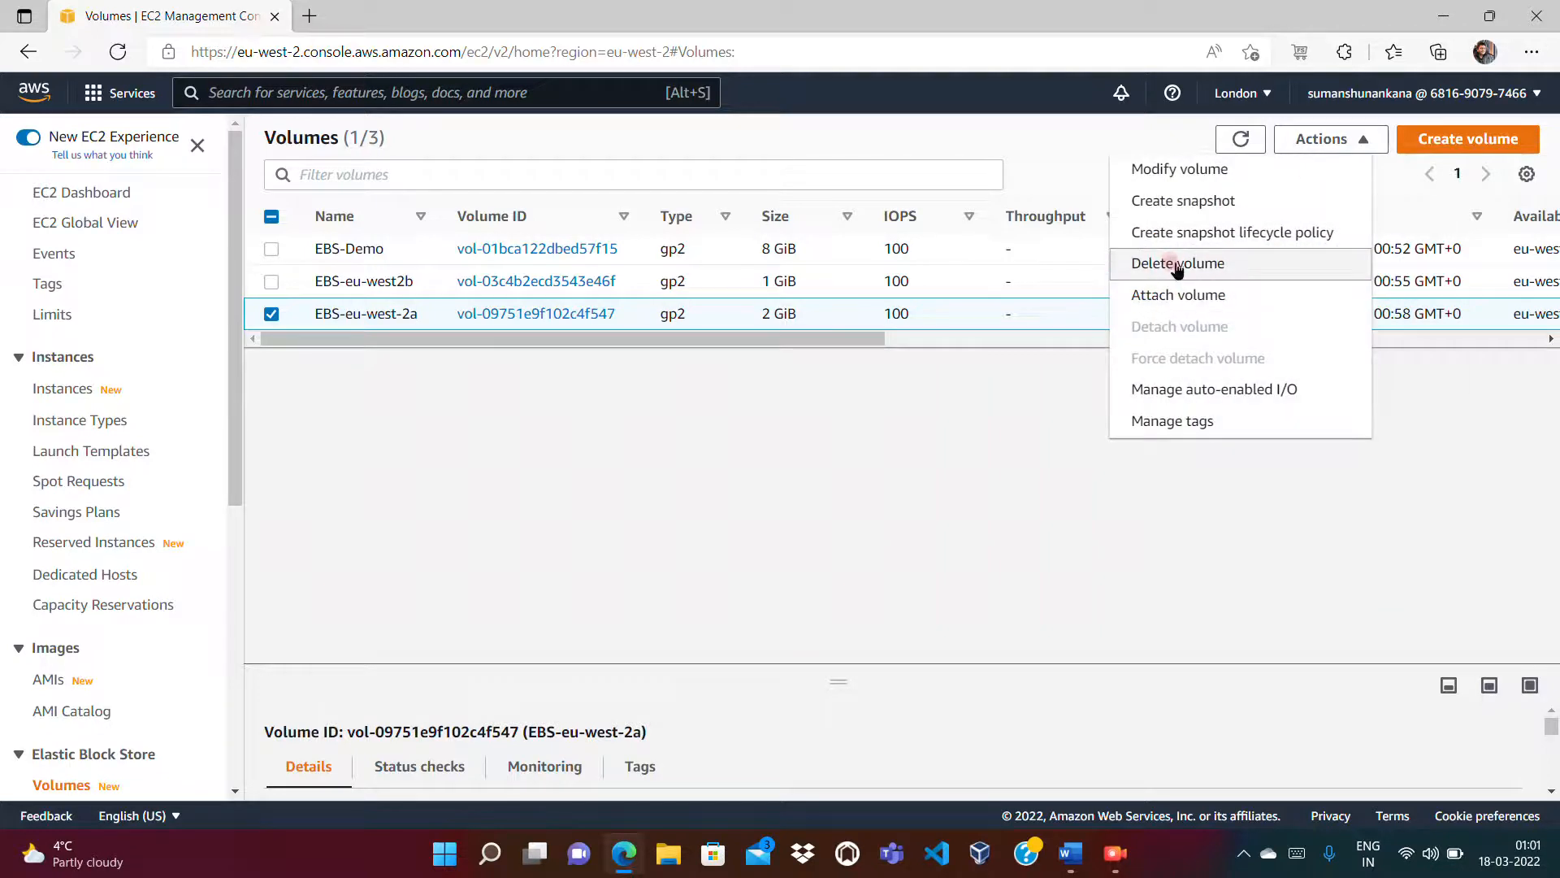
{"action": "left_click", "coordinate": [1176, 265]}
{"action": "left_click", "coordinate": [1130, 559]}
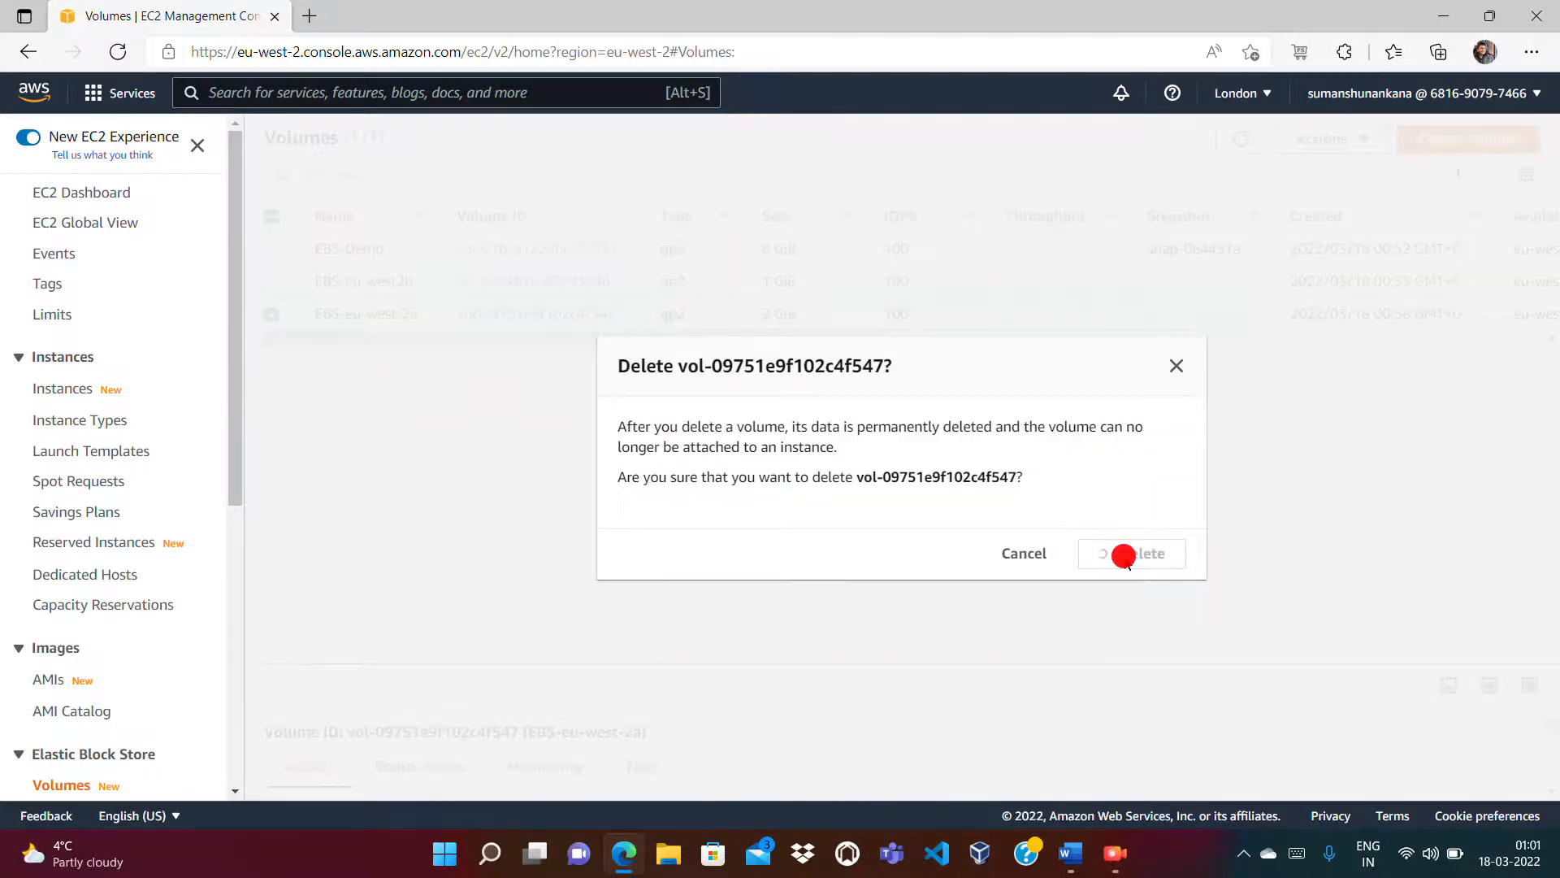
Step: Go to the Instances list to view EBS-Demo's attached volumes
{"action": "left_click", "coordinate": [975, 358]}
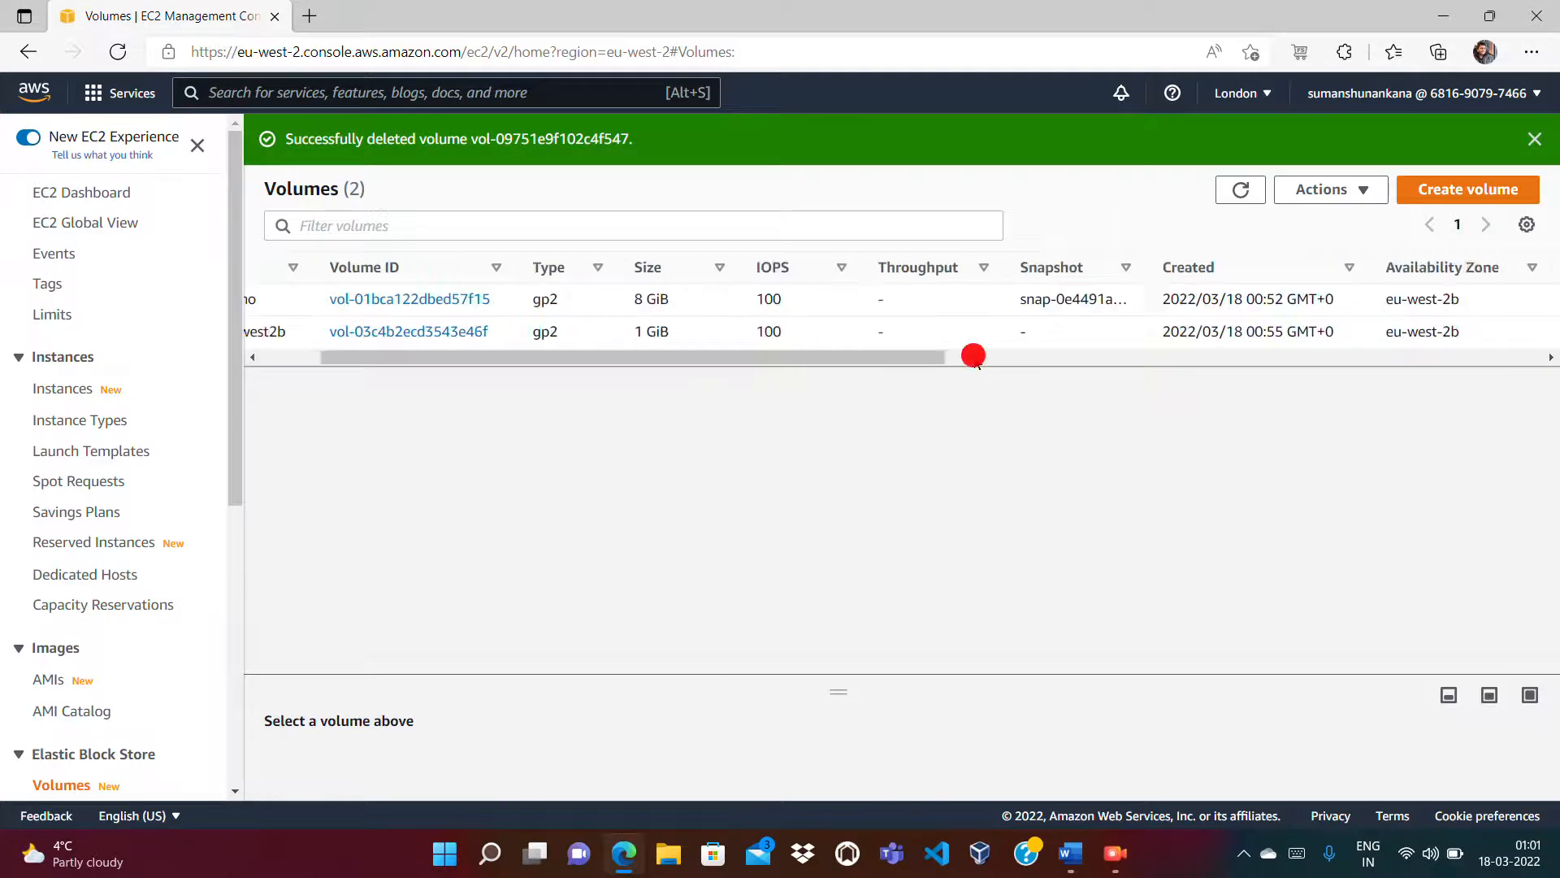
{"action": "left_click_drag", "start_coordinate": [975, 358], "coordinate": [193, 493]}
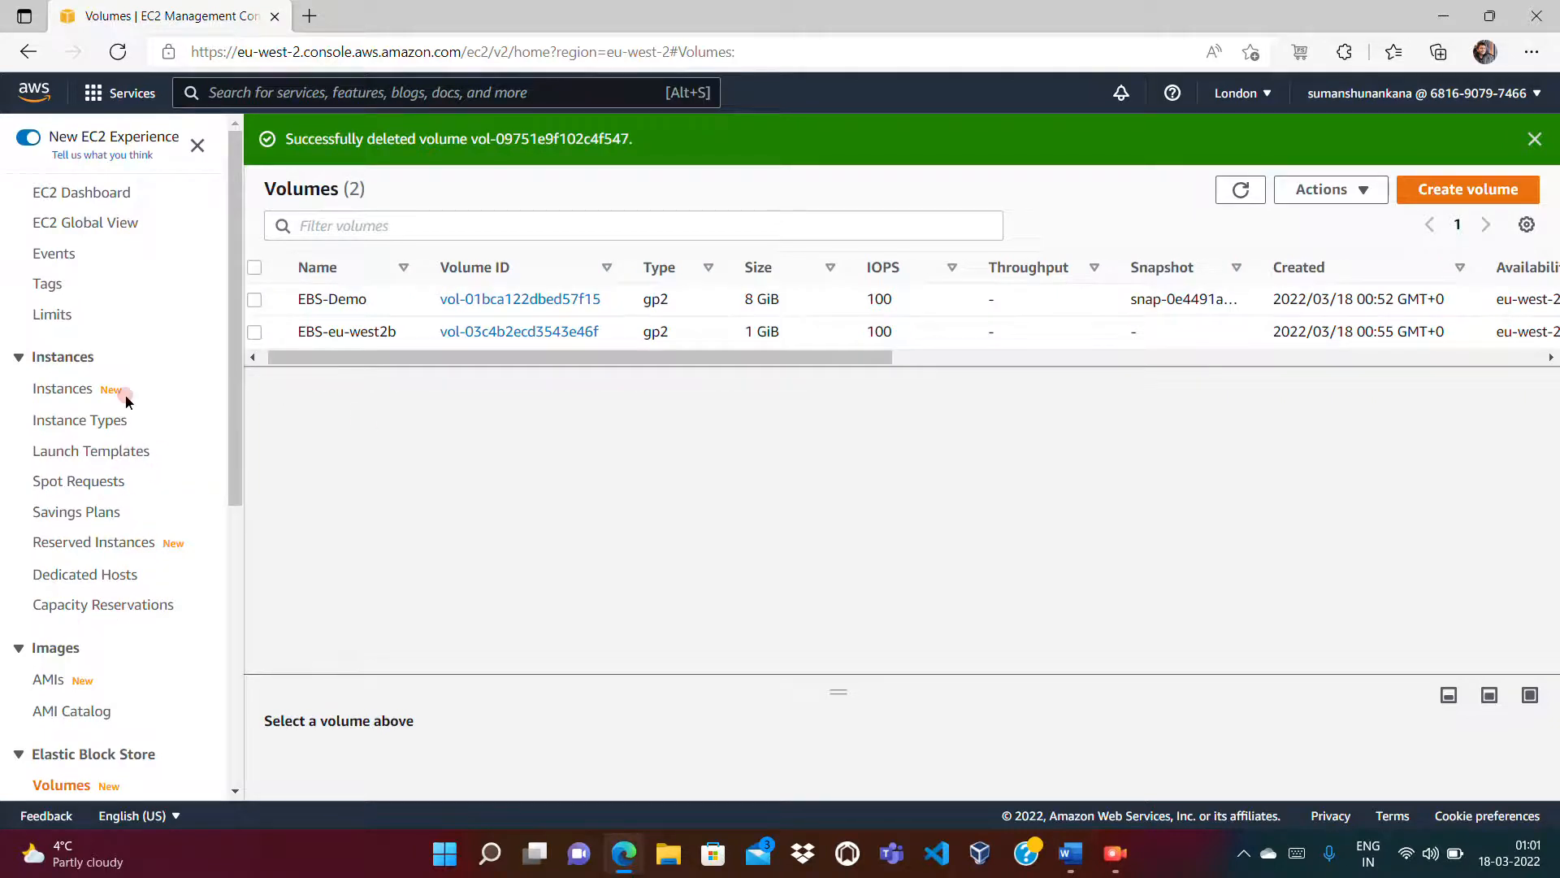
{"action": "left_click", "coordinate": [67, 389]}
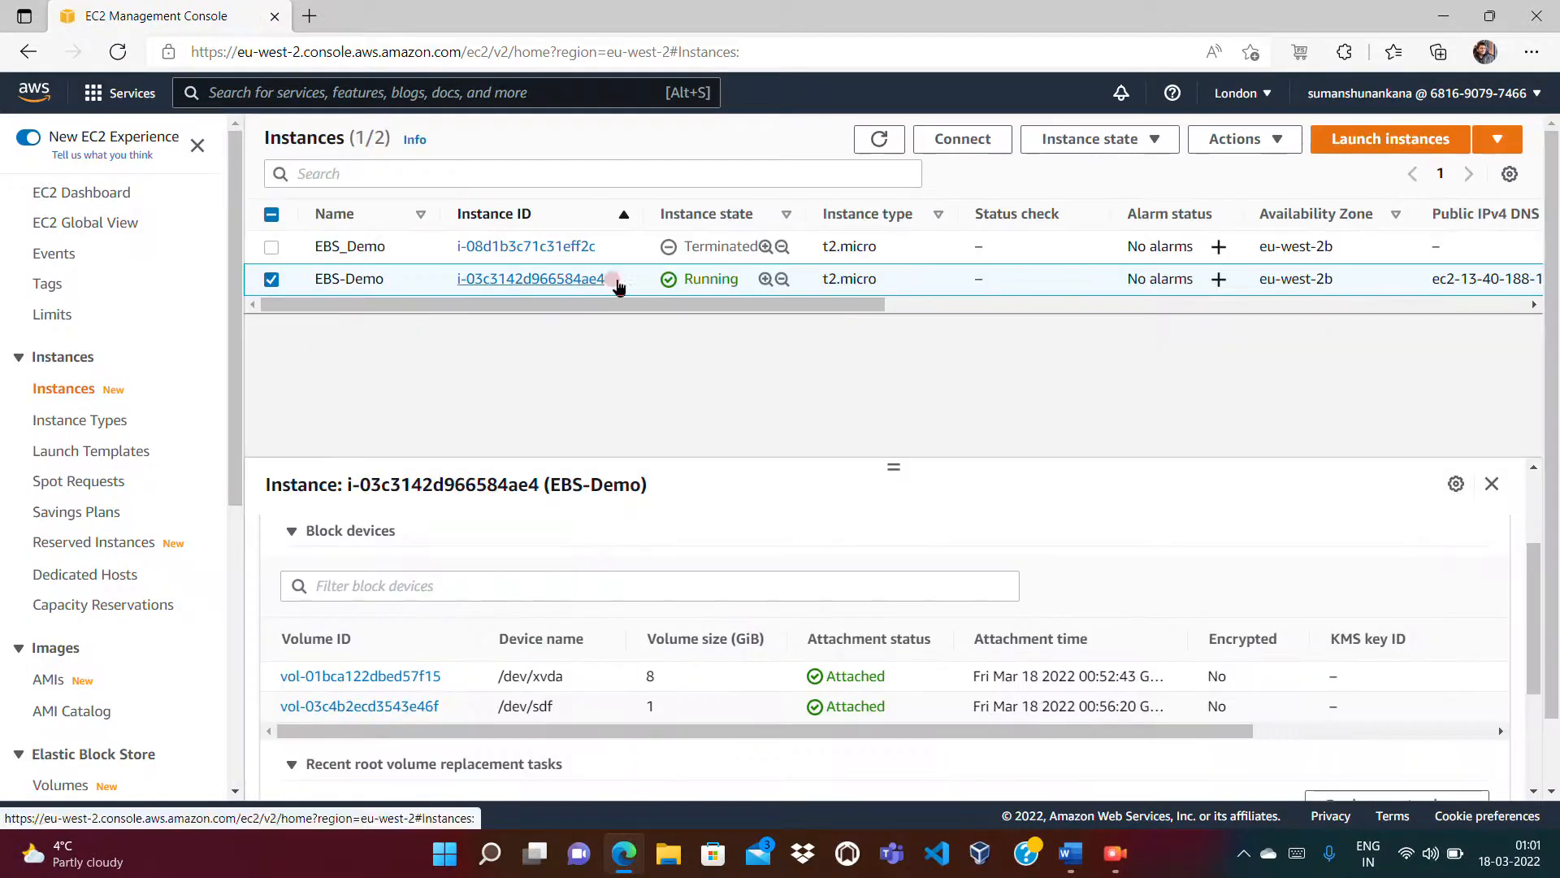
Step: Show EBS-Demo's Delete on termination values: Yes for 8 GiB, No for 1 GiB
{"action": "left_click_drag", "start_coordinate": [1215, 726], "coordinate": [1452, 731]}
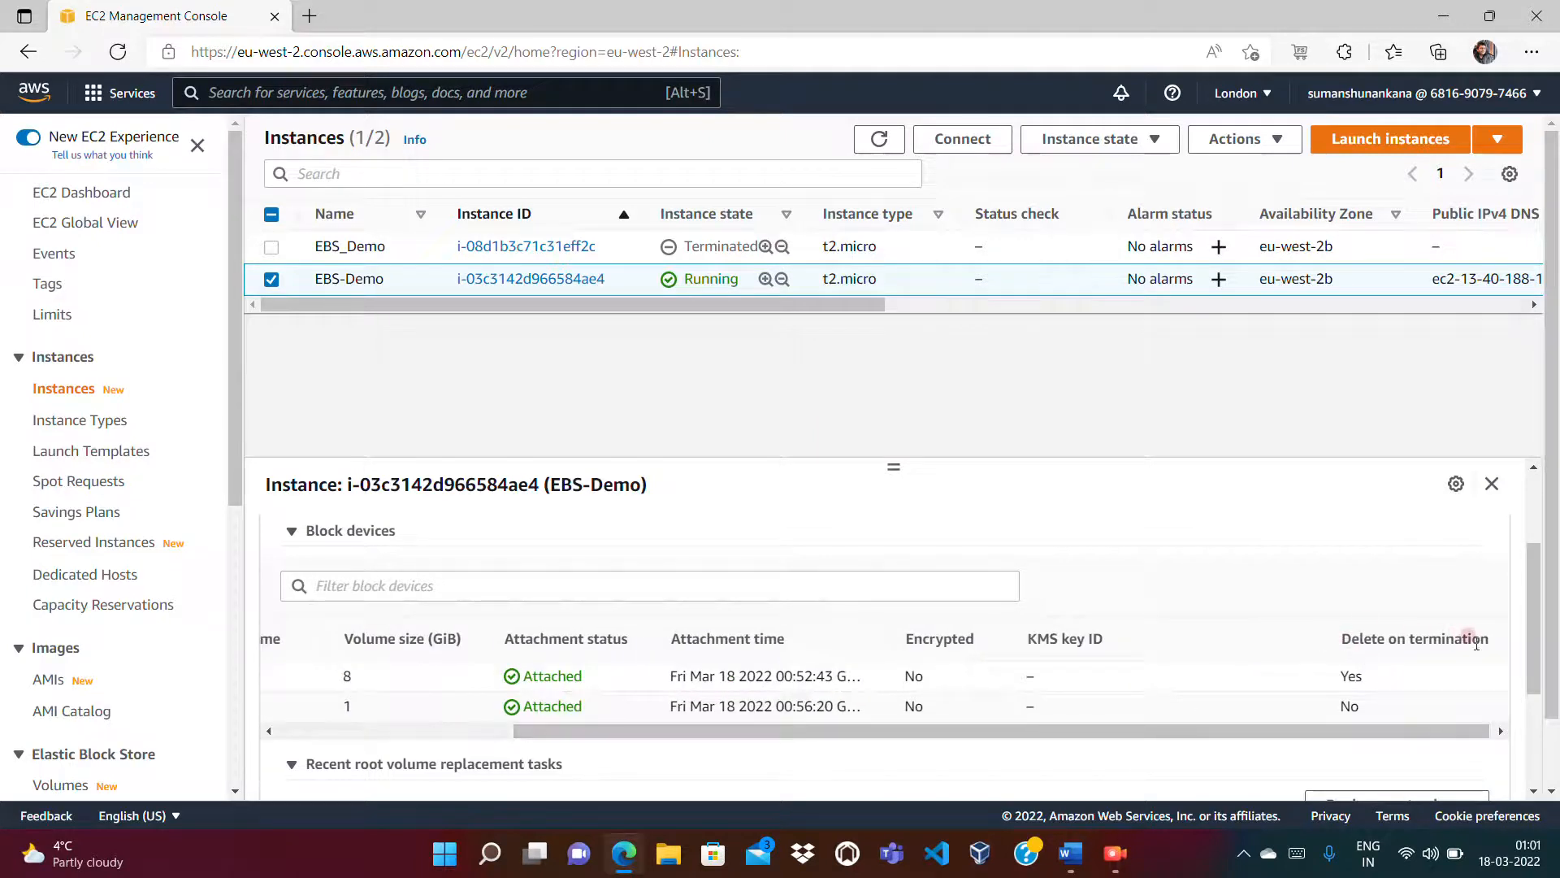
{"action": "double_click", "coordinate": [1341, 677]}
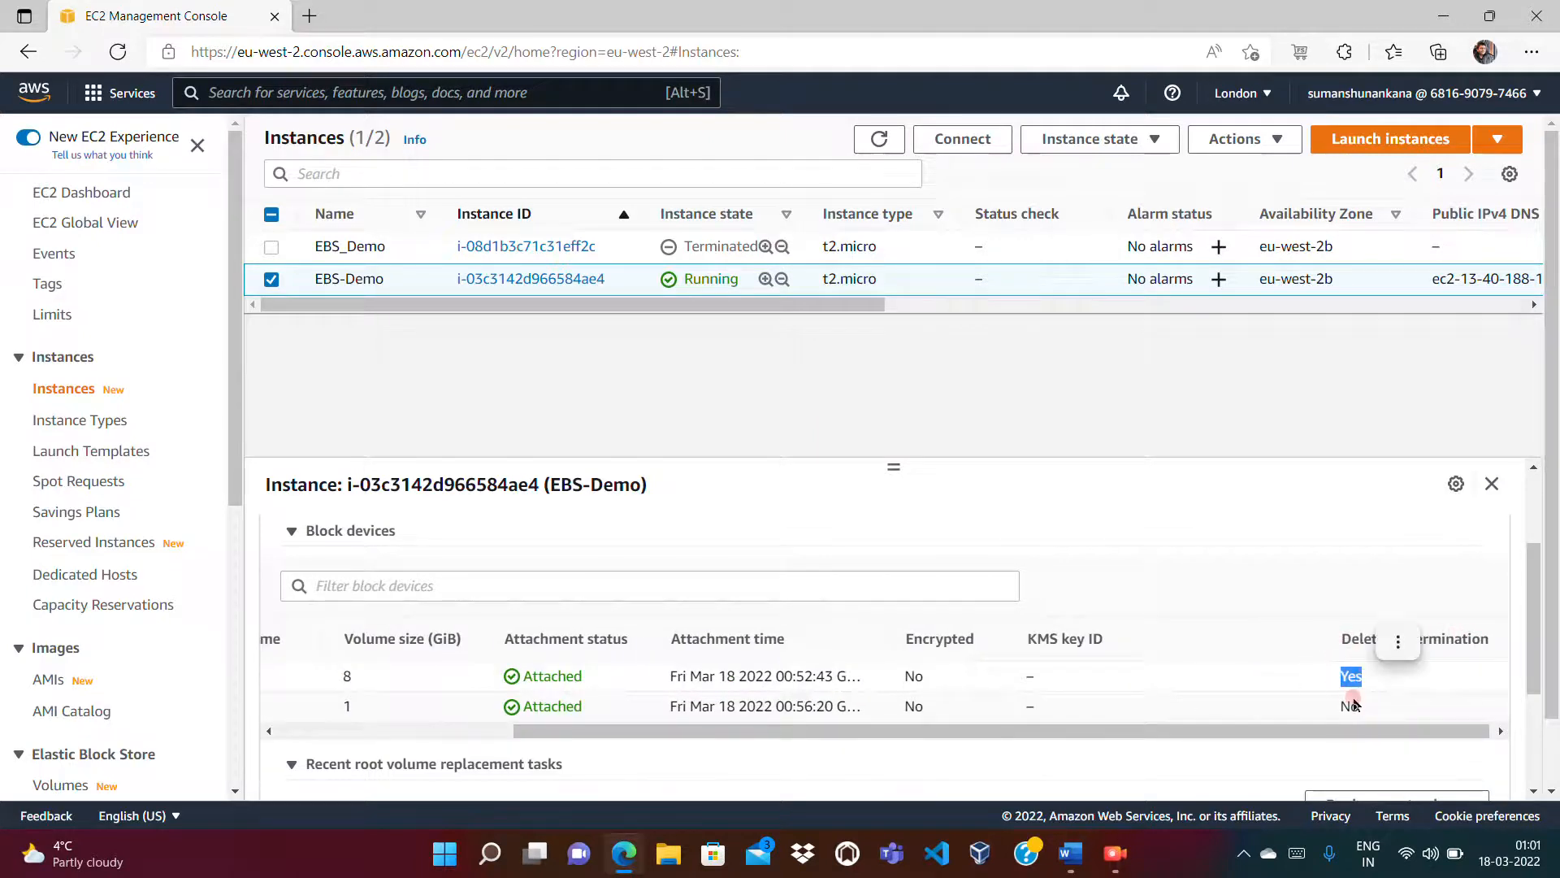
{"action": "double_click", "coordinate": [1343, 706]}
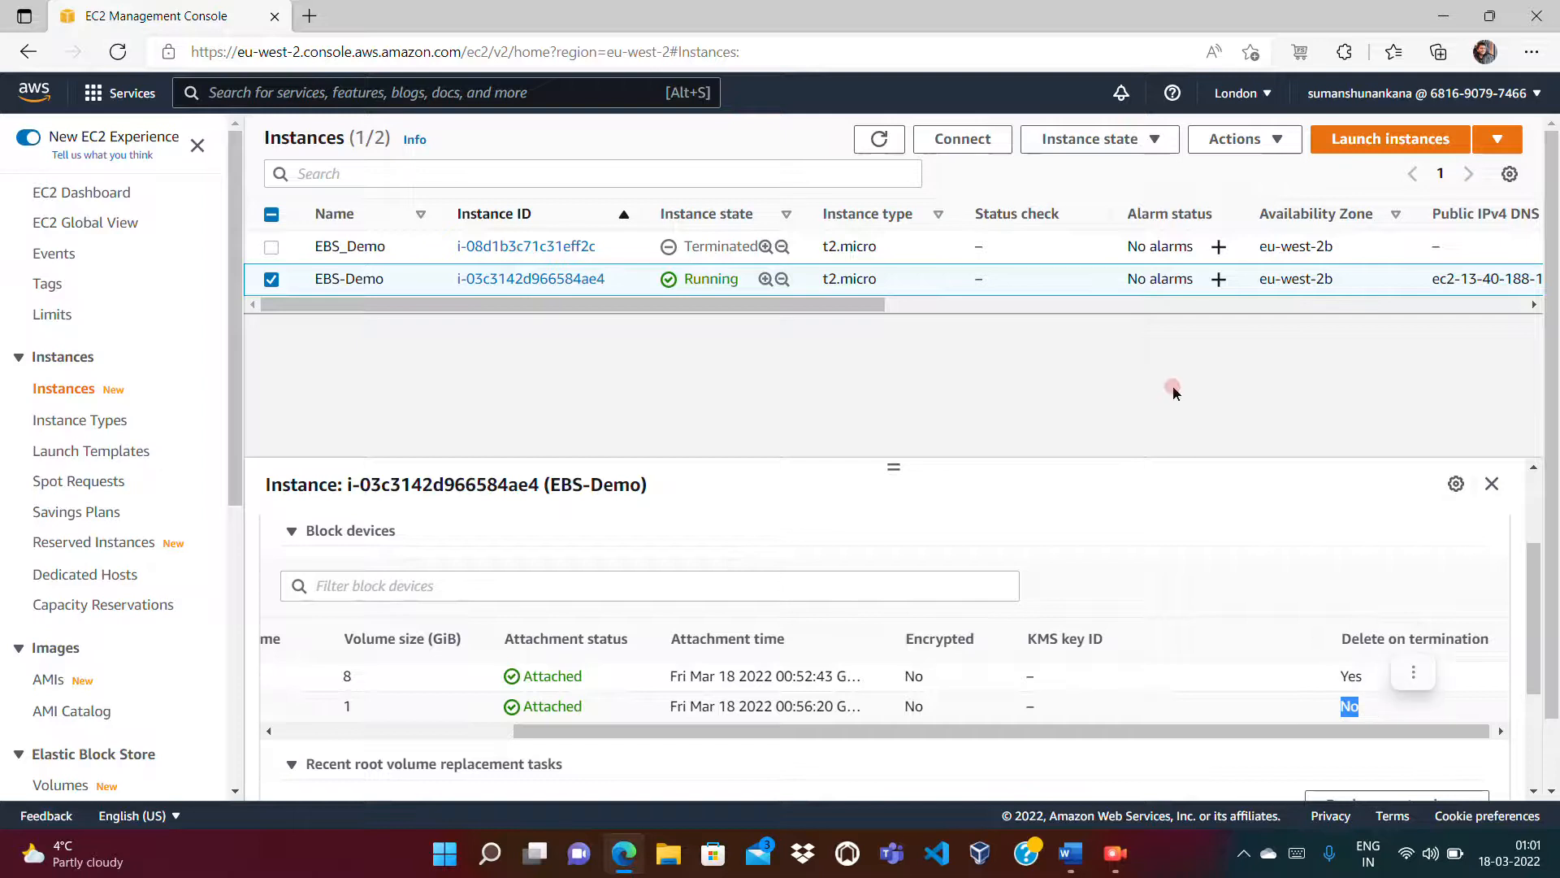
{"action": "left_click", "coordinate": [956, 369]}
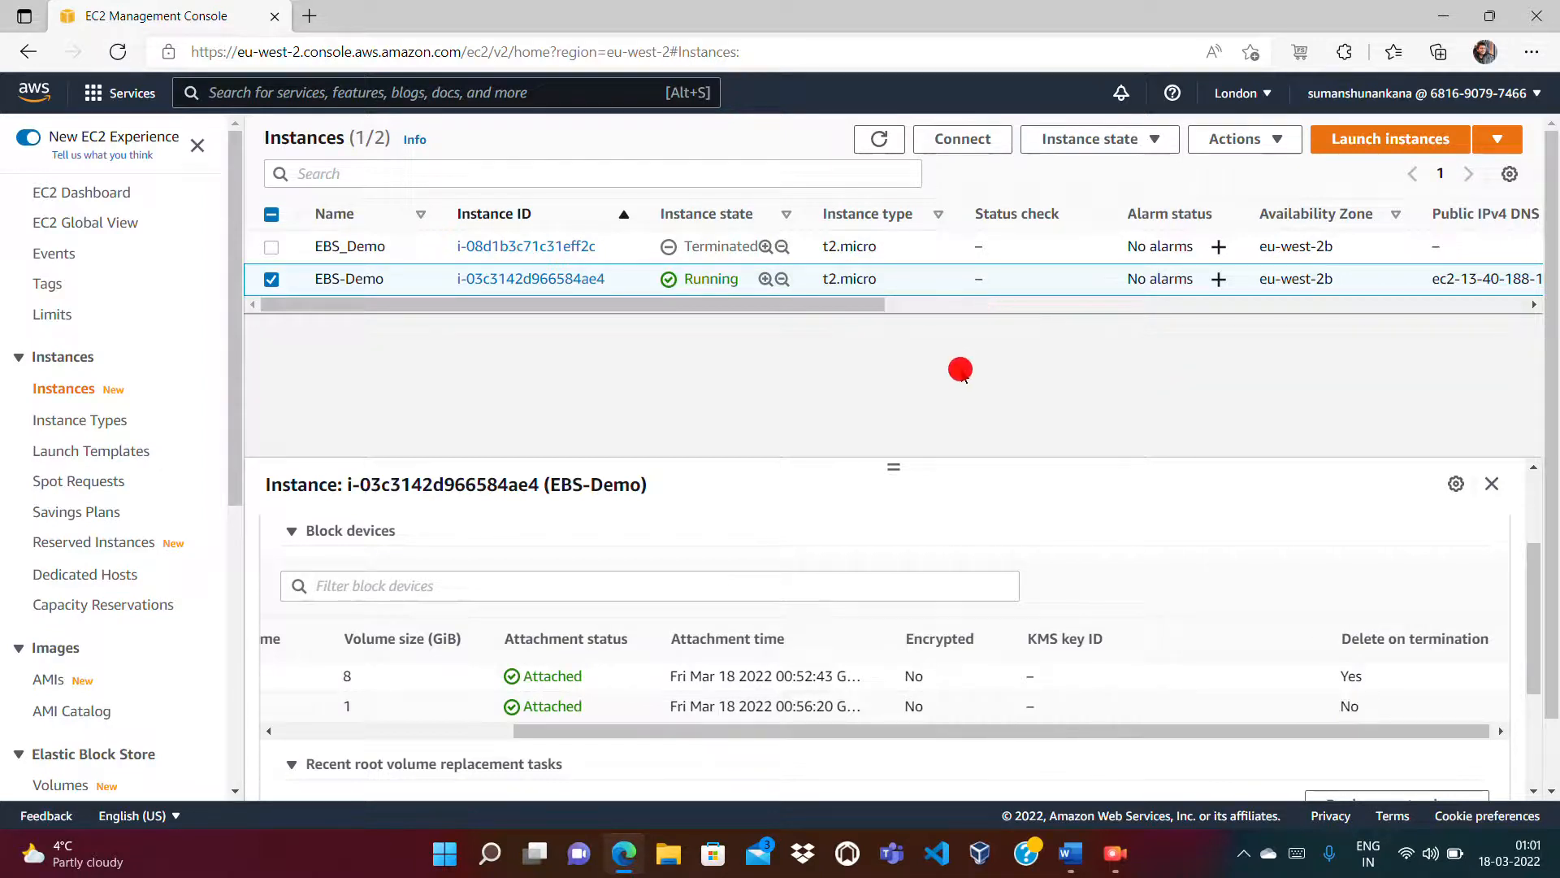
{"action": "left_click", "coordinate": [1235, 139]}
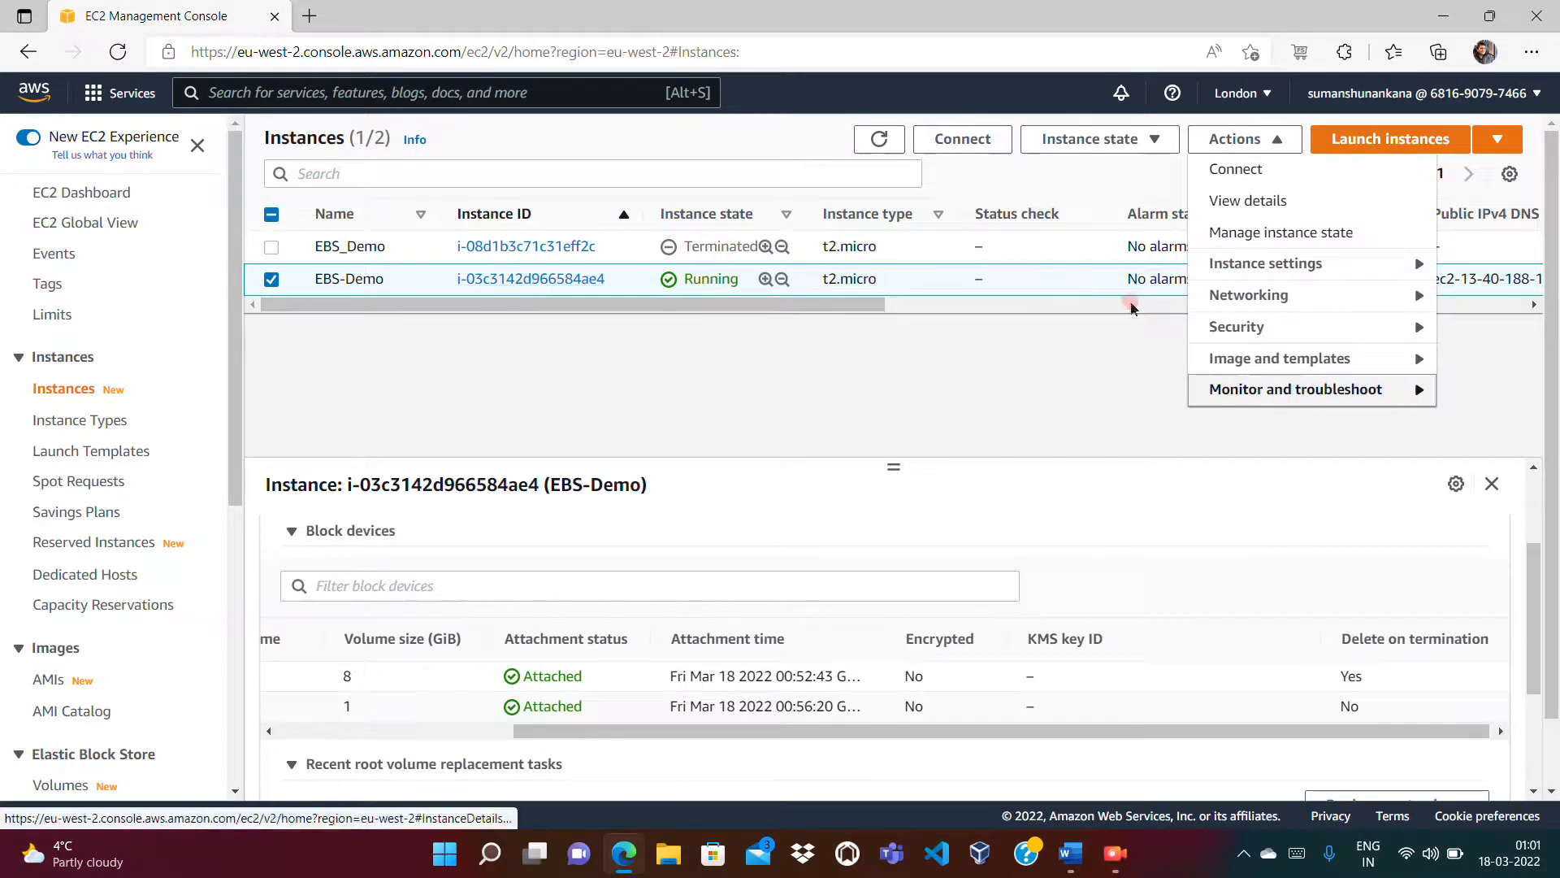
Step: Terminate the EBS-Demo instance via Instance state > Terminate instance
{"action": "left_click", "coordinate": [1111, 139]}
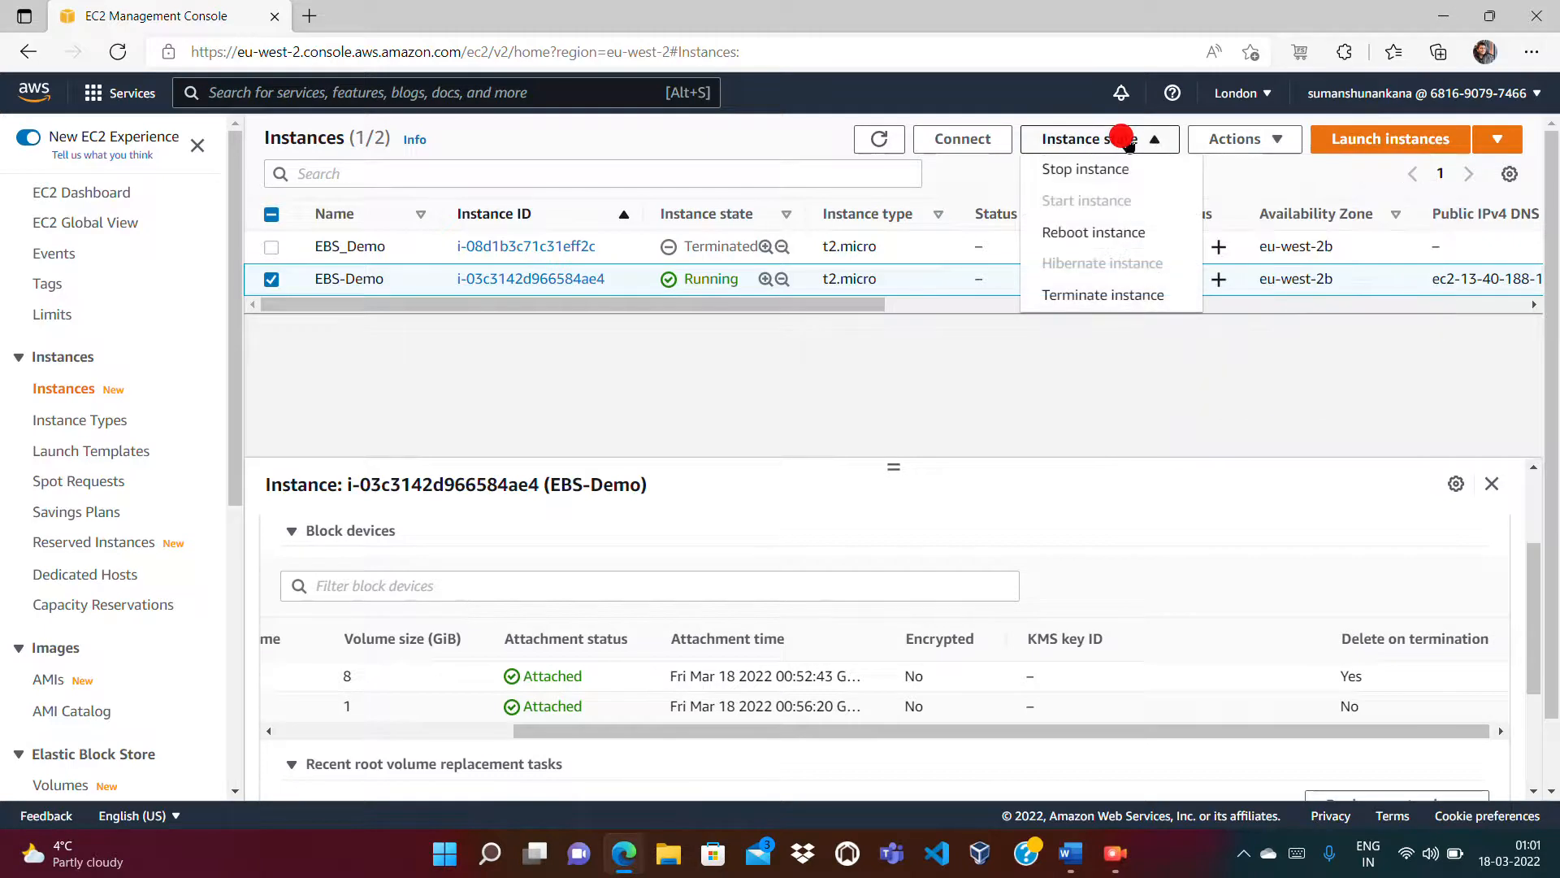
{"action": "left_click", "coordinate": [1078, 299]}
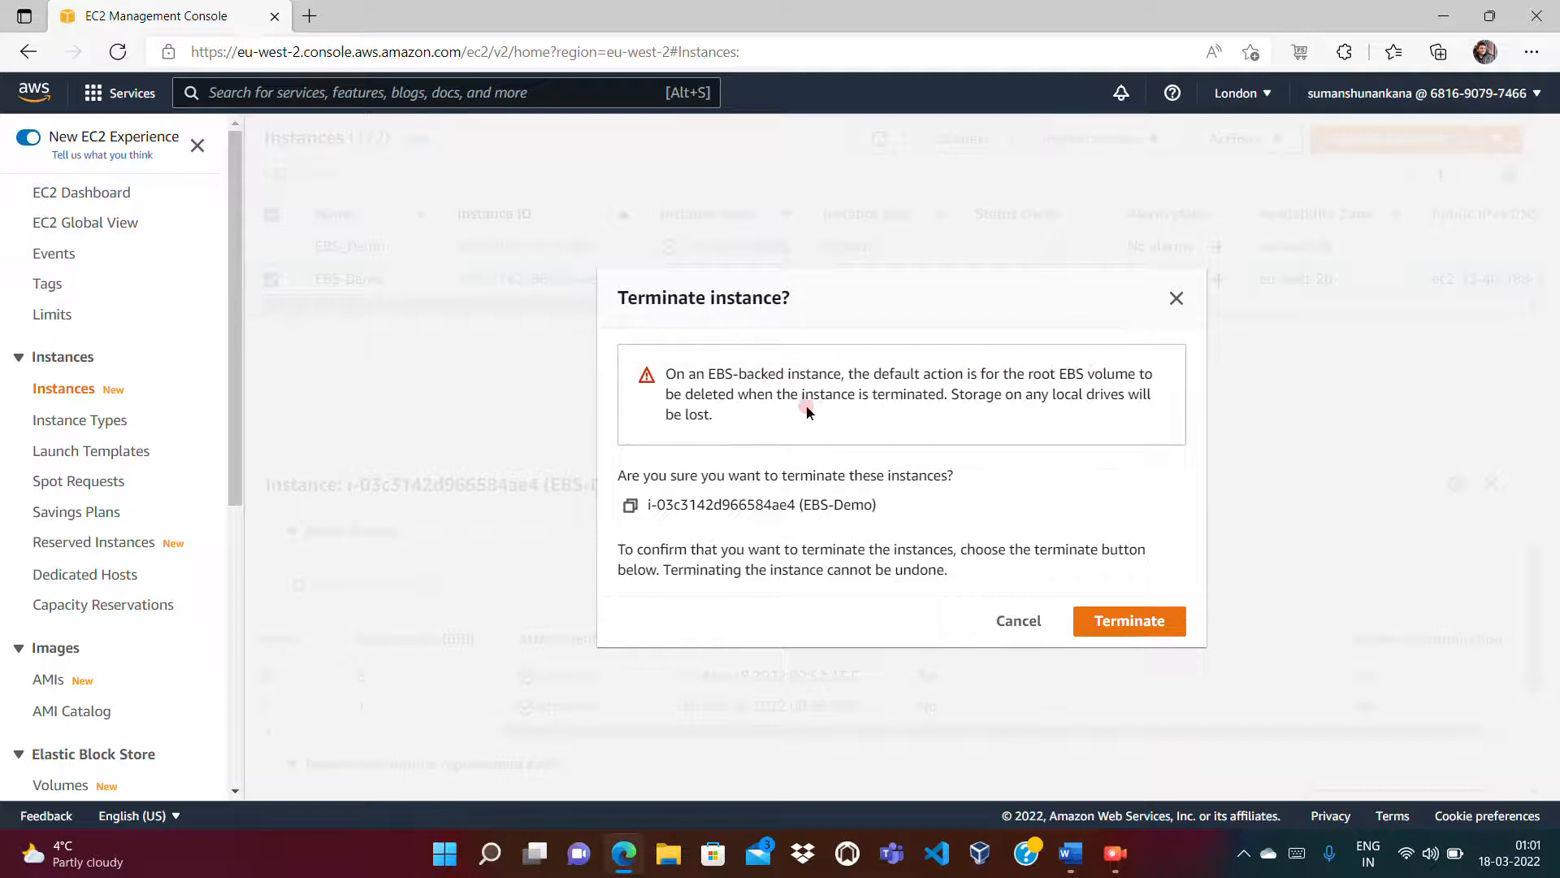
{"action": "left_click", "coordinate": [1104, 623]}
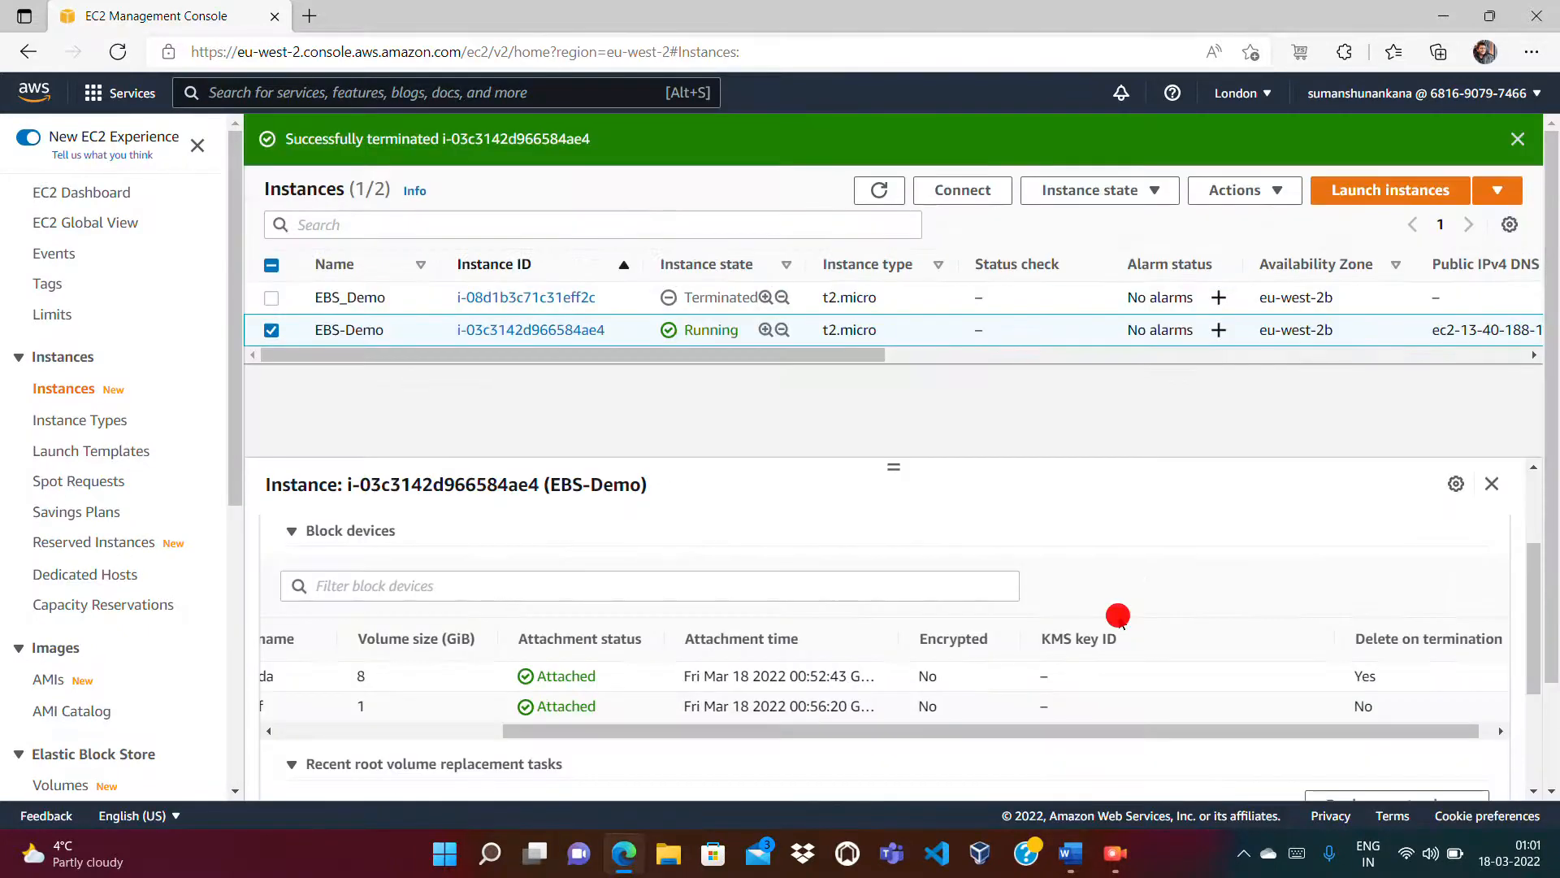
Step: Refresh the instances list repeatedly to watch EBS-Demo shutting down
{"action": "right_click", "coordinate": [785, 358]}
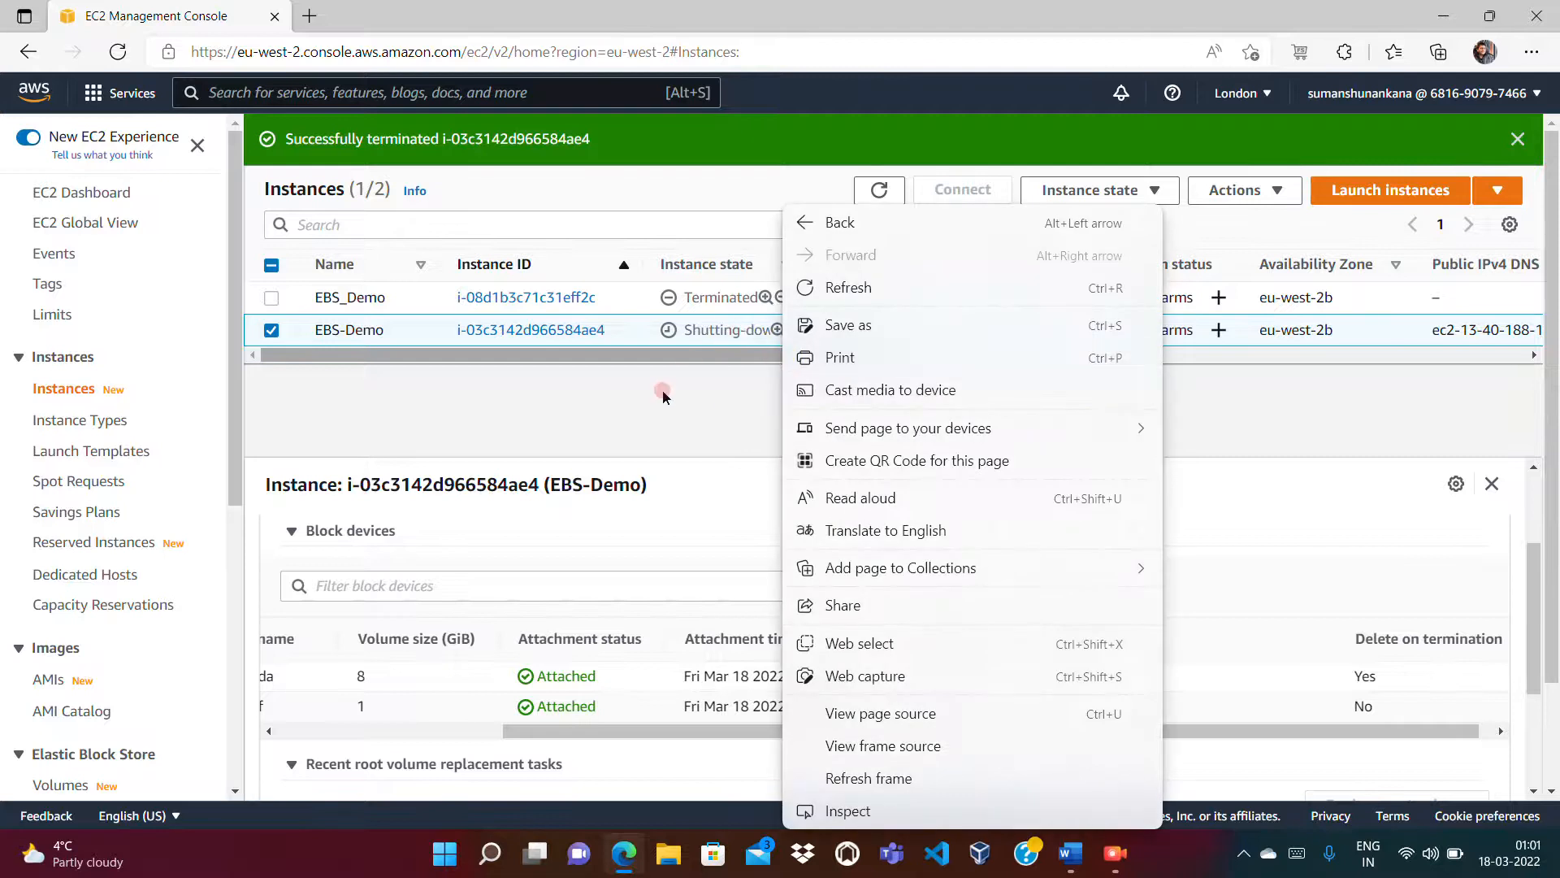
{"action": "left_click", "coordinate": [701, 370]}
{"action": "left_click", "coordinate": [877, 192]}
{"action": "left_click", "coordinate": [877, 192]}
{"action": "left_click", "coordinate": [875, 196]}
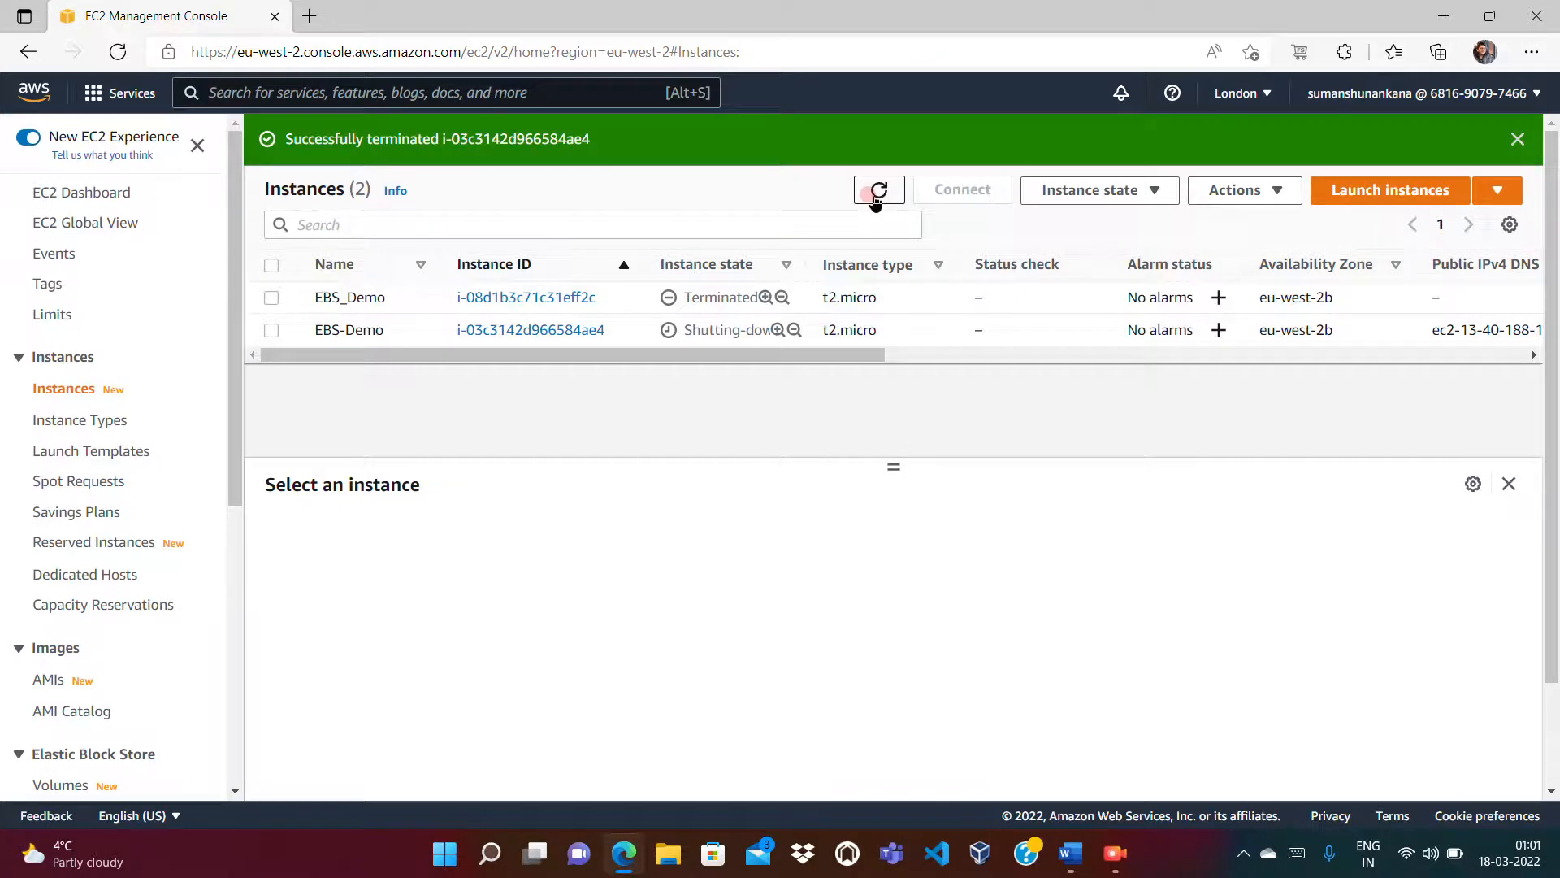
{"action": "left_click", "coordinate": [876, 193]}
{"action": "left_click", "coordinate": [876, 193]}
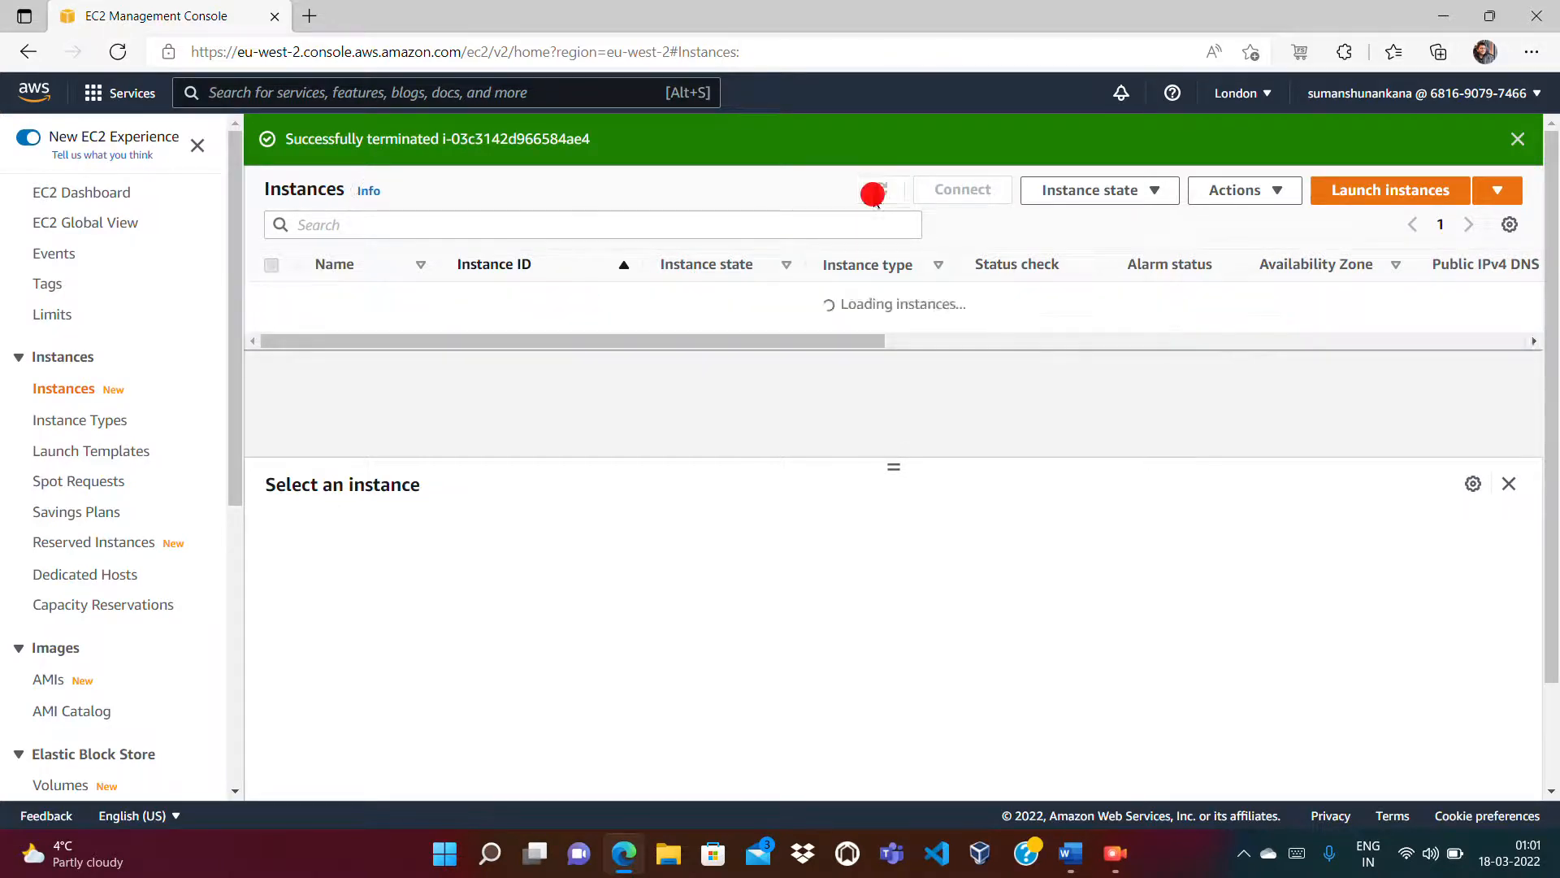
{"action": "left_click", "coordinate": [876, 193]}
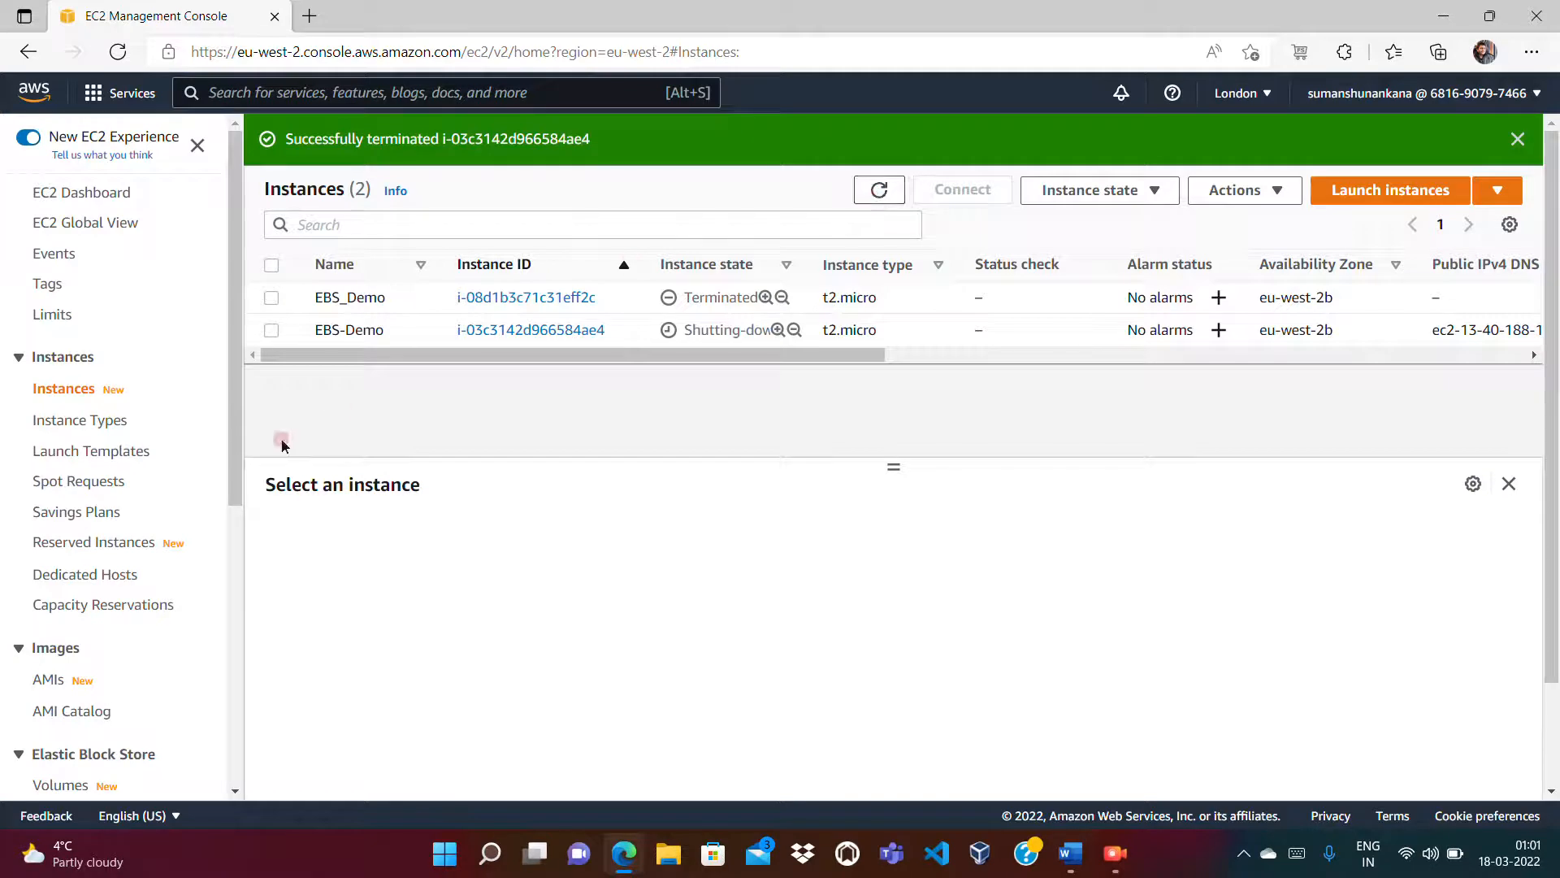
{"action": "left_click_drag", "start_coordinate": [244, 457], "coordinate": [216, 575]}
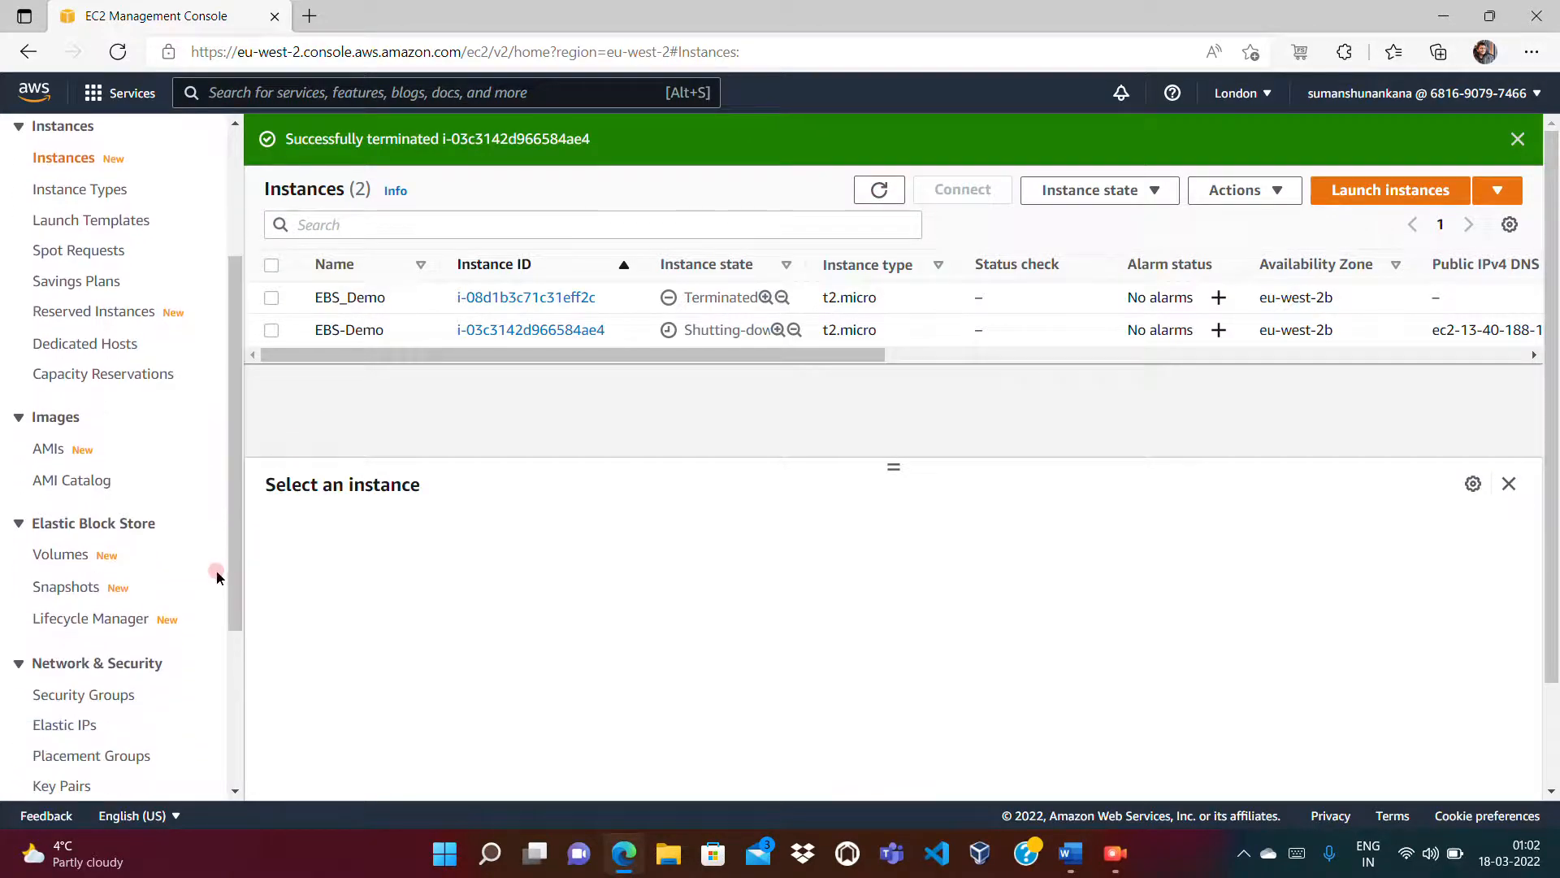
Step: Refresh Volumes, then refresh Instances to confirm EBS-Demo is terminated
{"action": "left_click", "coordinate": [72, 561]}
{"action": "left_click", "coordinate": [1241, 190]}
{"action": "left_click", "coordinate": [1241, 190]}
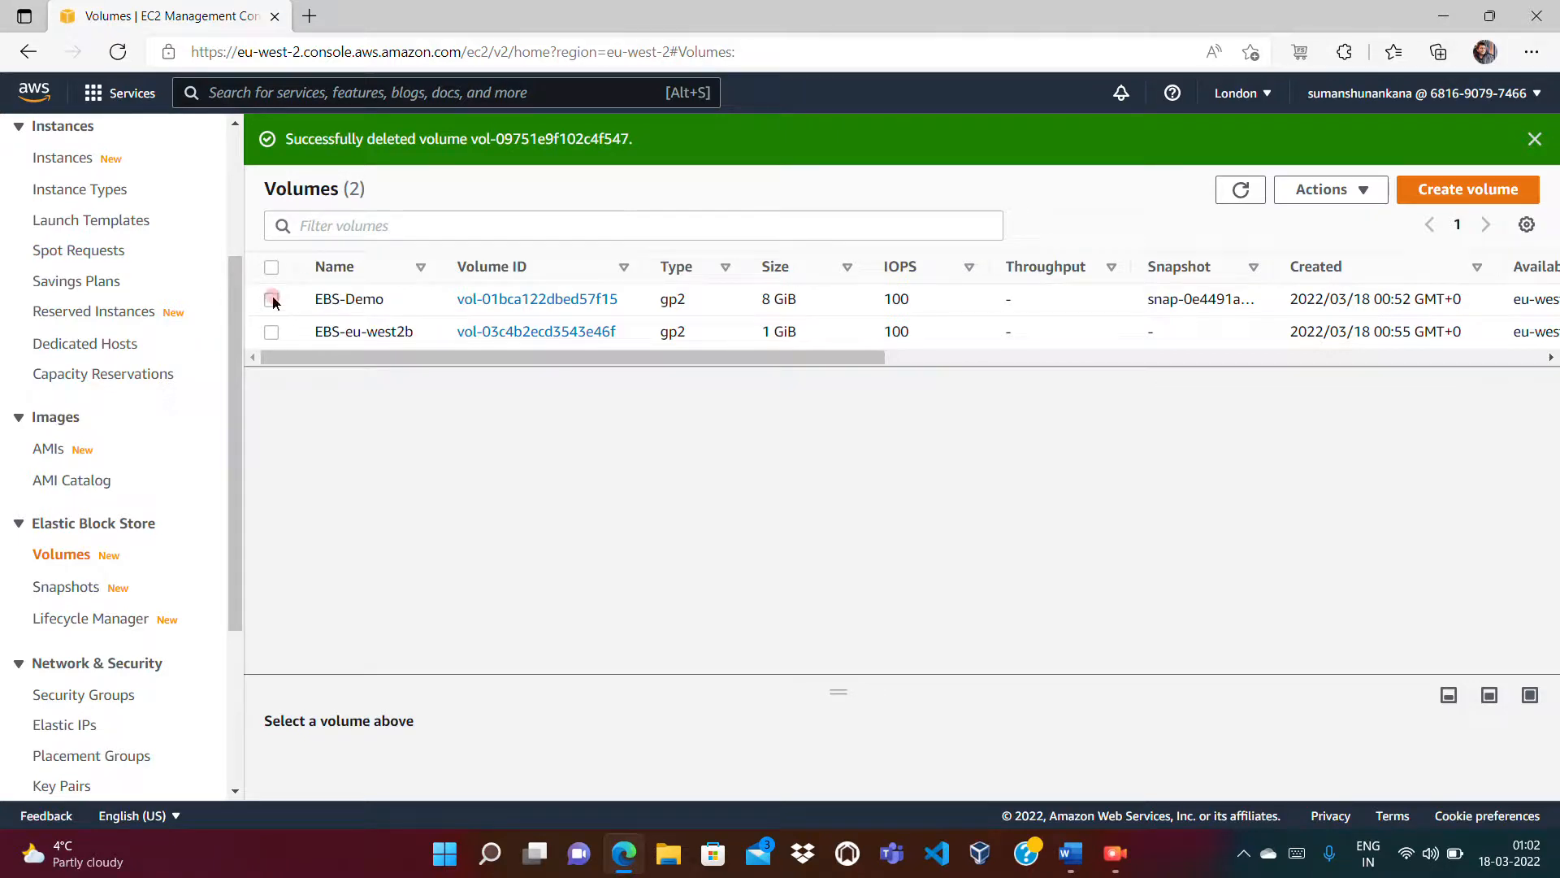
{"action": "left_click", "coordinate": [232, 234]}
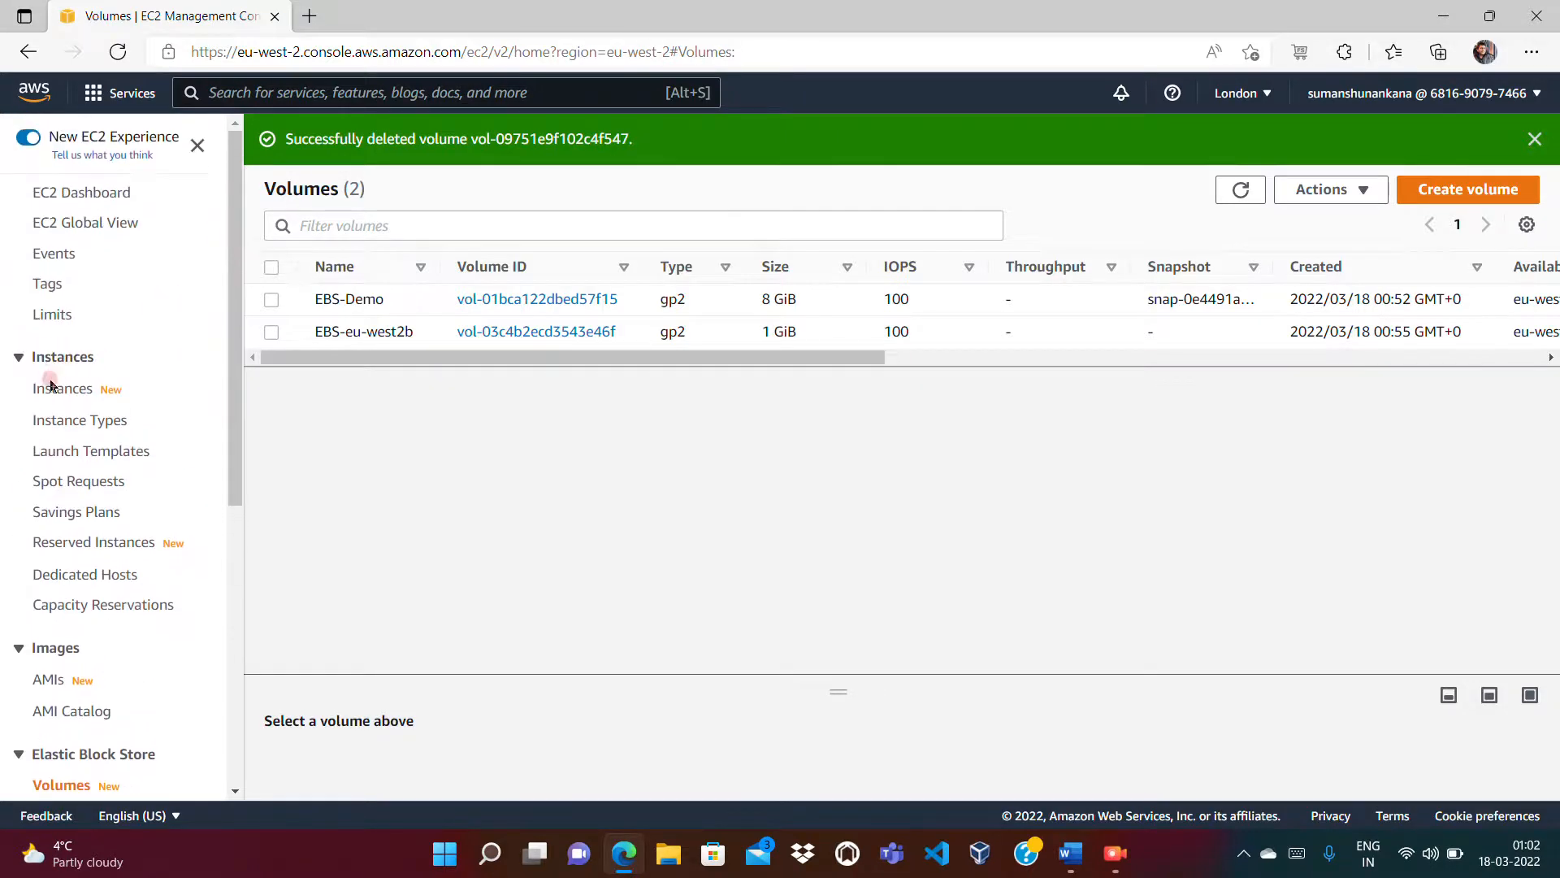
{"action": "left_click", "coordinate": [44, 384]}
{"action": "left_click", "coordinate": [879, 194]}
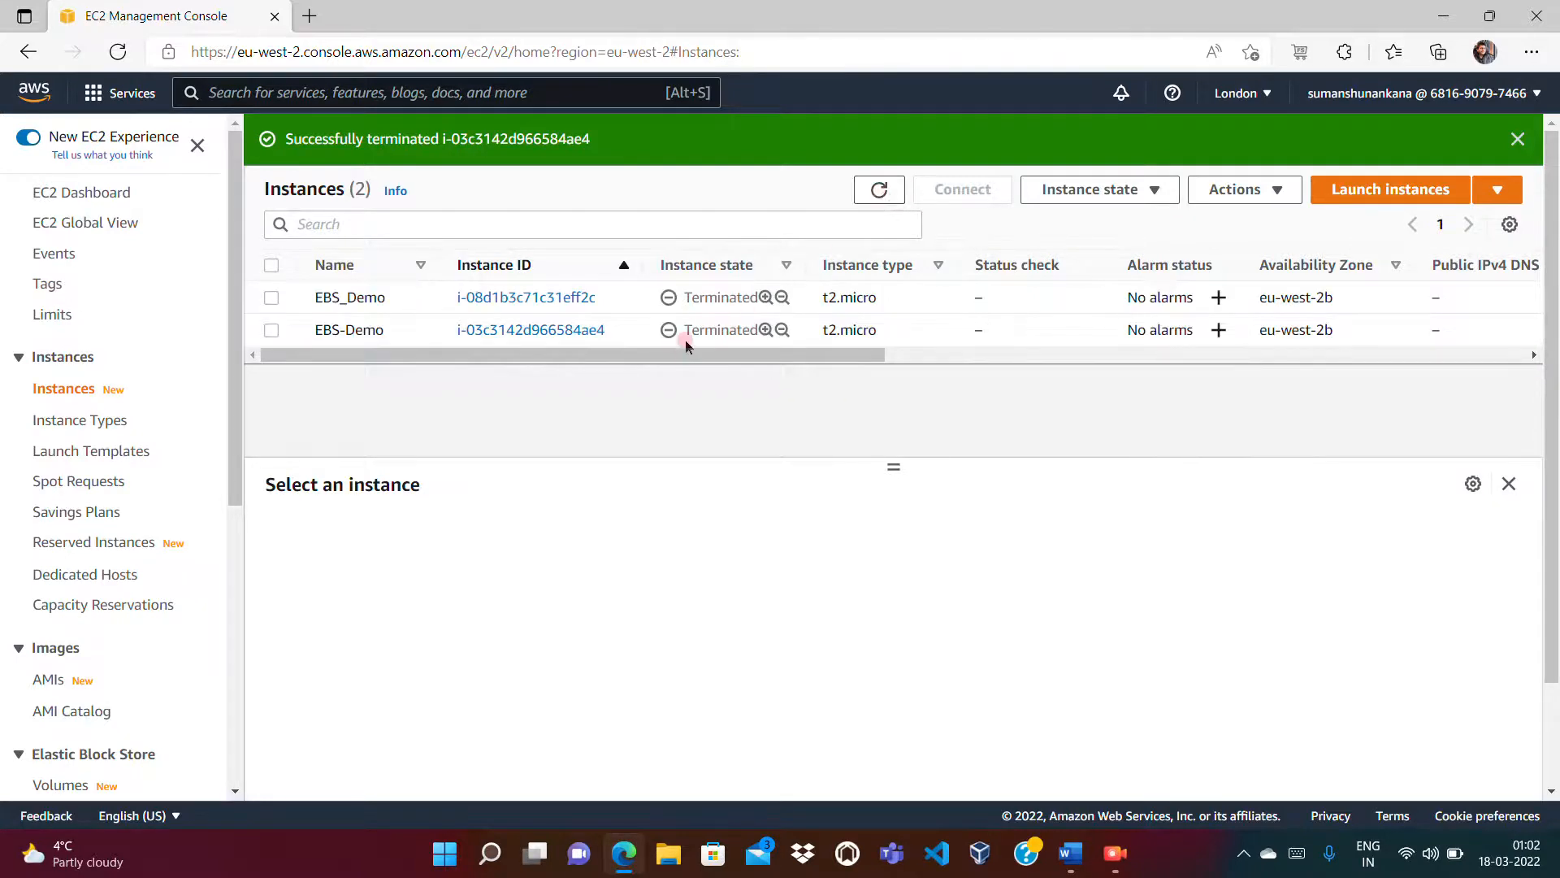
{"action": "left_click_drag", "start_coordinate": [234, 425], "coordinate": [235, 583]}
Step: Refresh Volumes to confirm the 8 GiB volume is gone, leaving only EBS-eu-west2b
{"action": "left_click", "coordinate": [54, 494]}
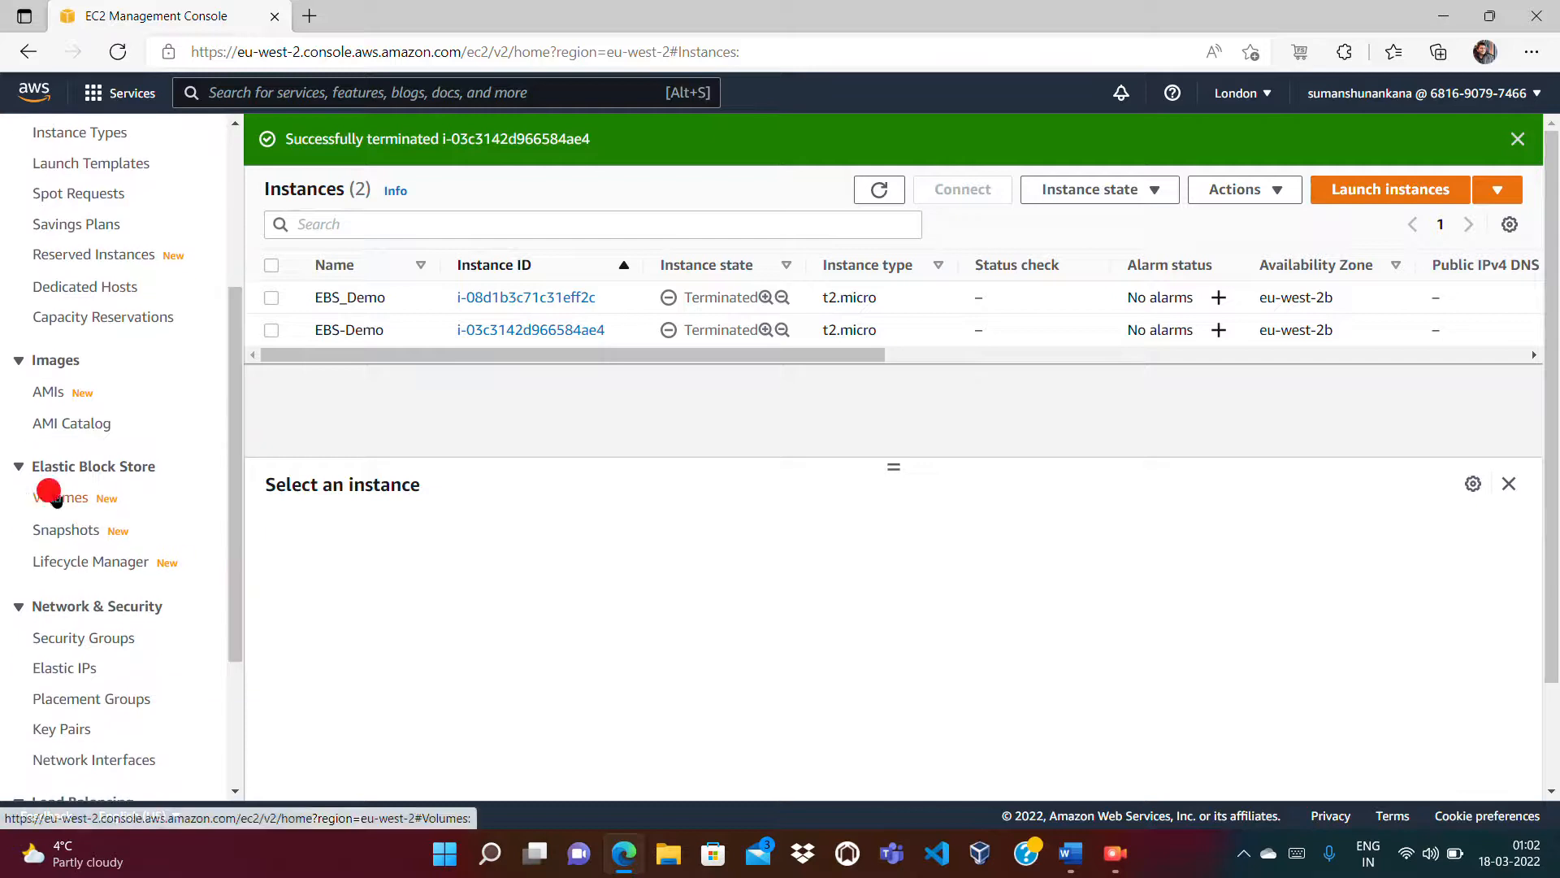
{"action": "left_click", "coordinate": [1240, 189]}
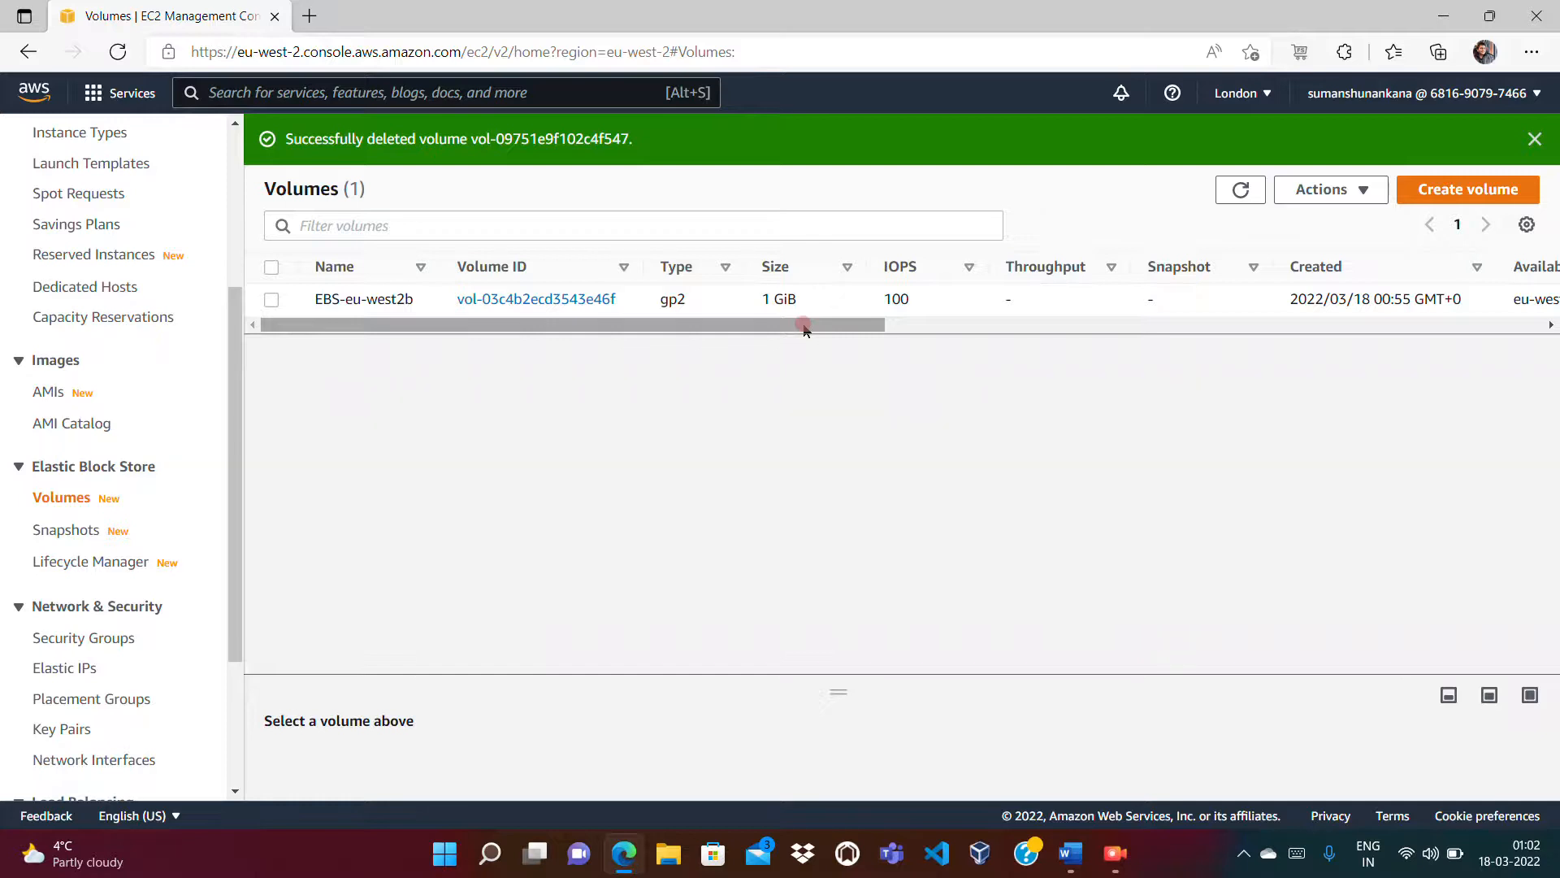
{"action": "mouse_move", "coordinate": [805, 328]}
{"action": "left_mouse_down"}
{"action": "mouse_move", "coordinate": [1122, 322]}
{"action": "mouse_move", "coordinate": [1034, 345]}
{"action": "mouse_move", "coordinate": [815, 332]}
{"action": "left_mouse_up"}
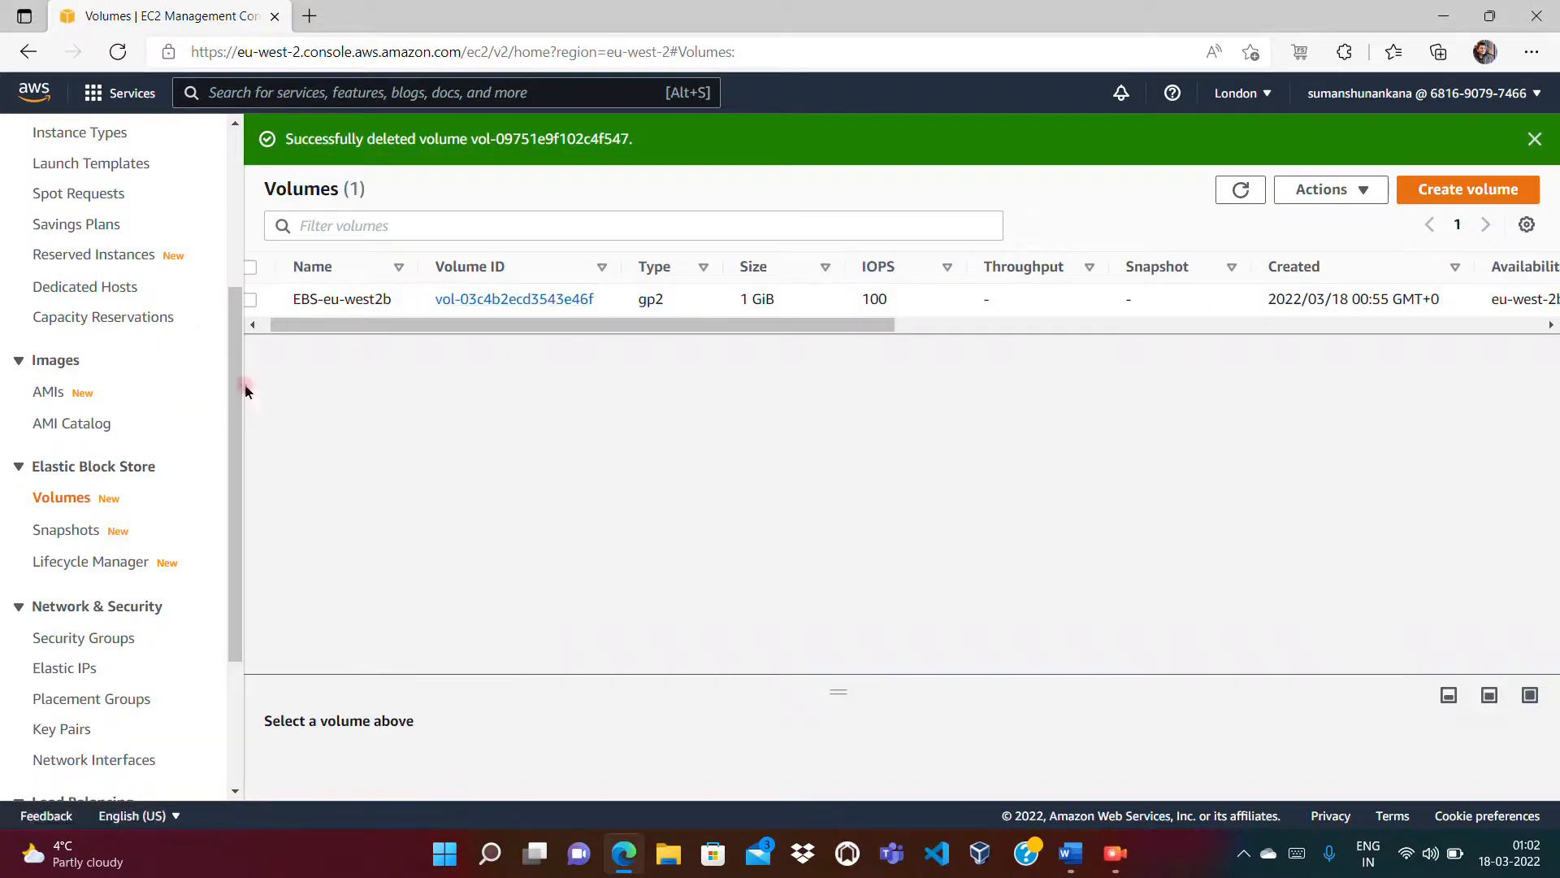
{"action": "left_click", "coordinate": [253, 325]}
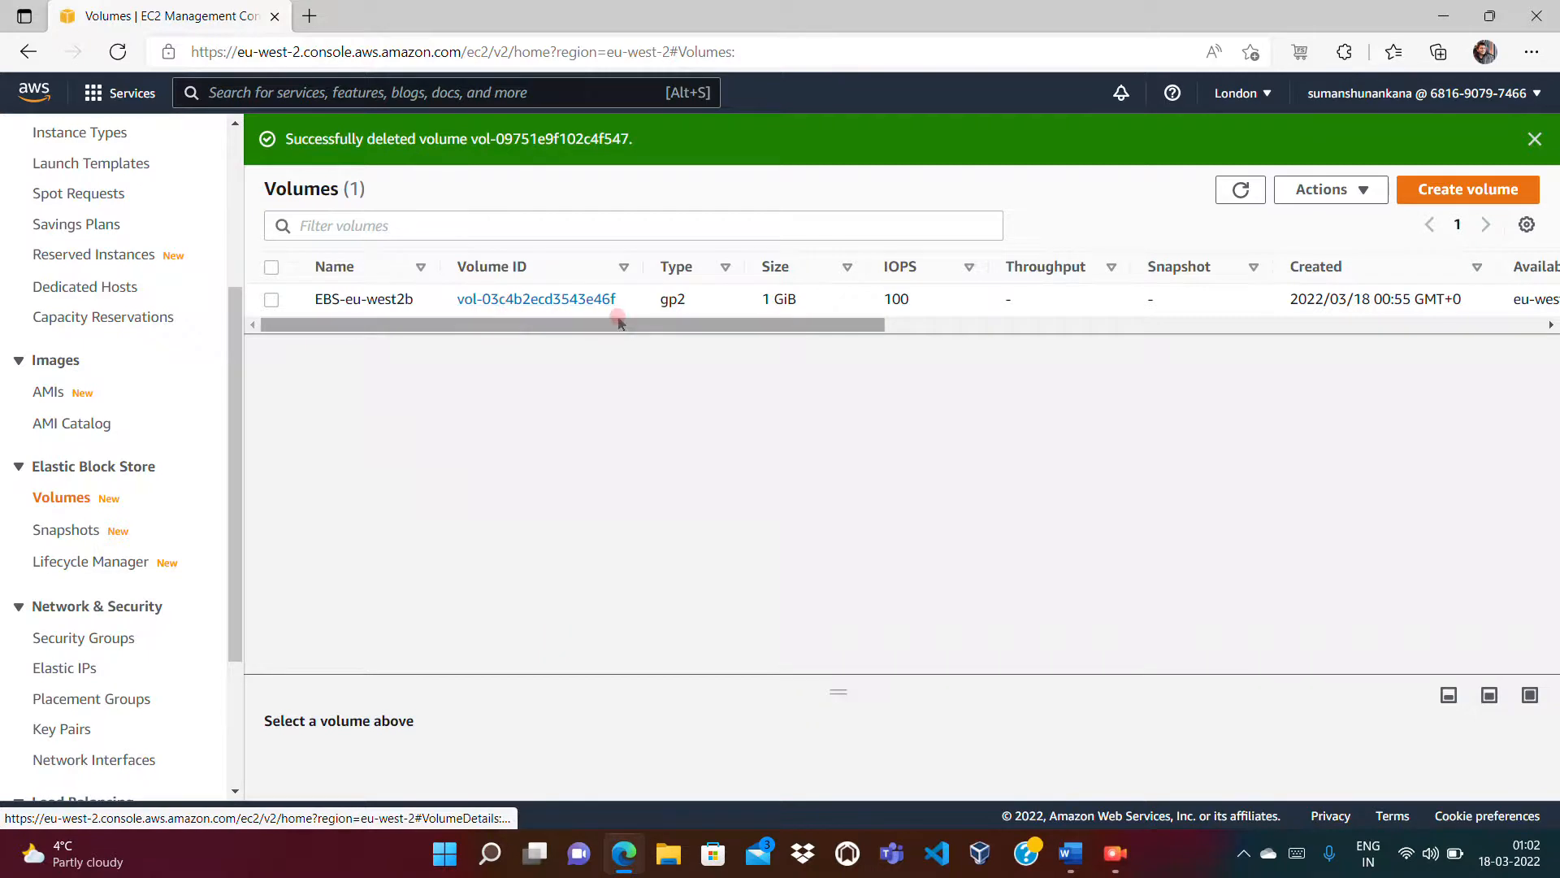
{"action": "left_click_drag", "start_coordinate": [744, 330], "coordinate": [655, 317]}
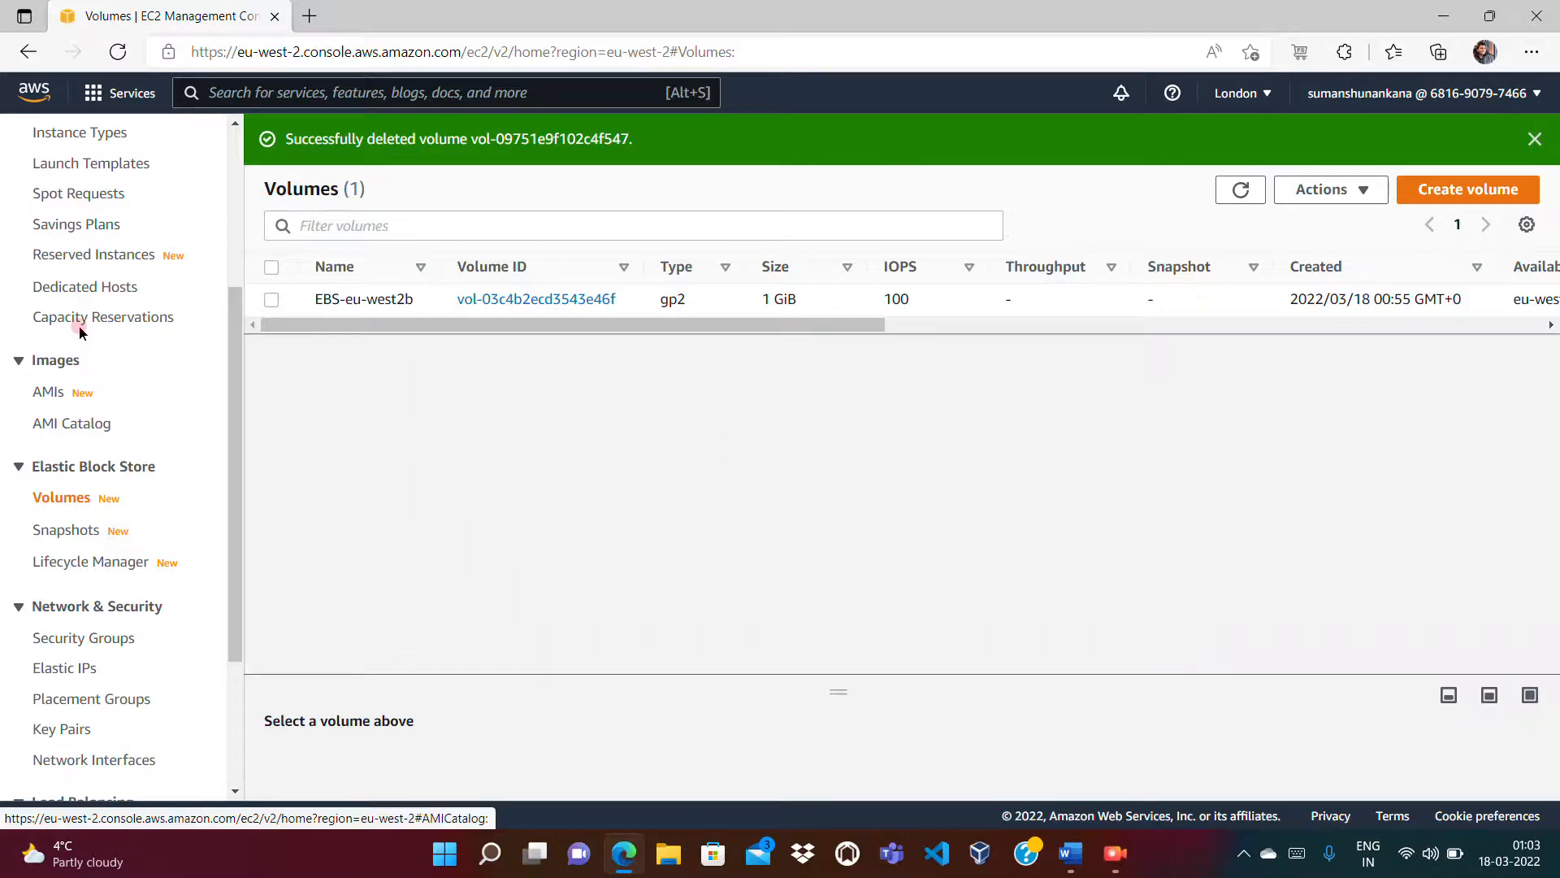
{"action": "left_click", "coordinate": [233, 228]}
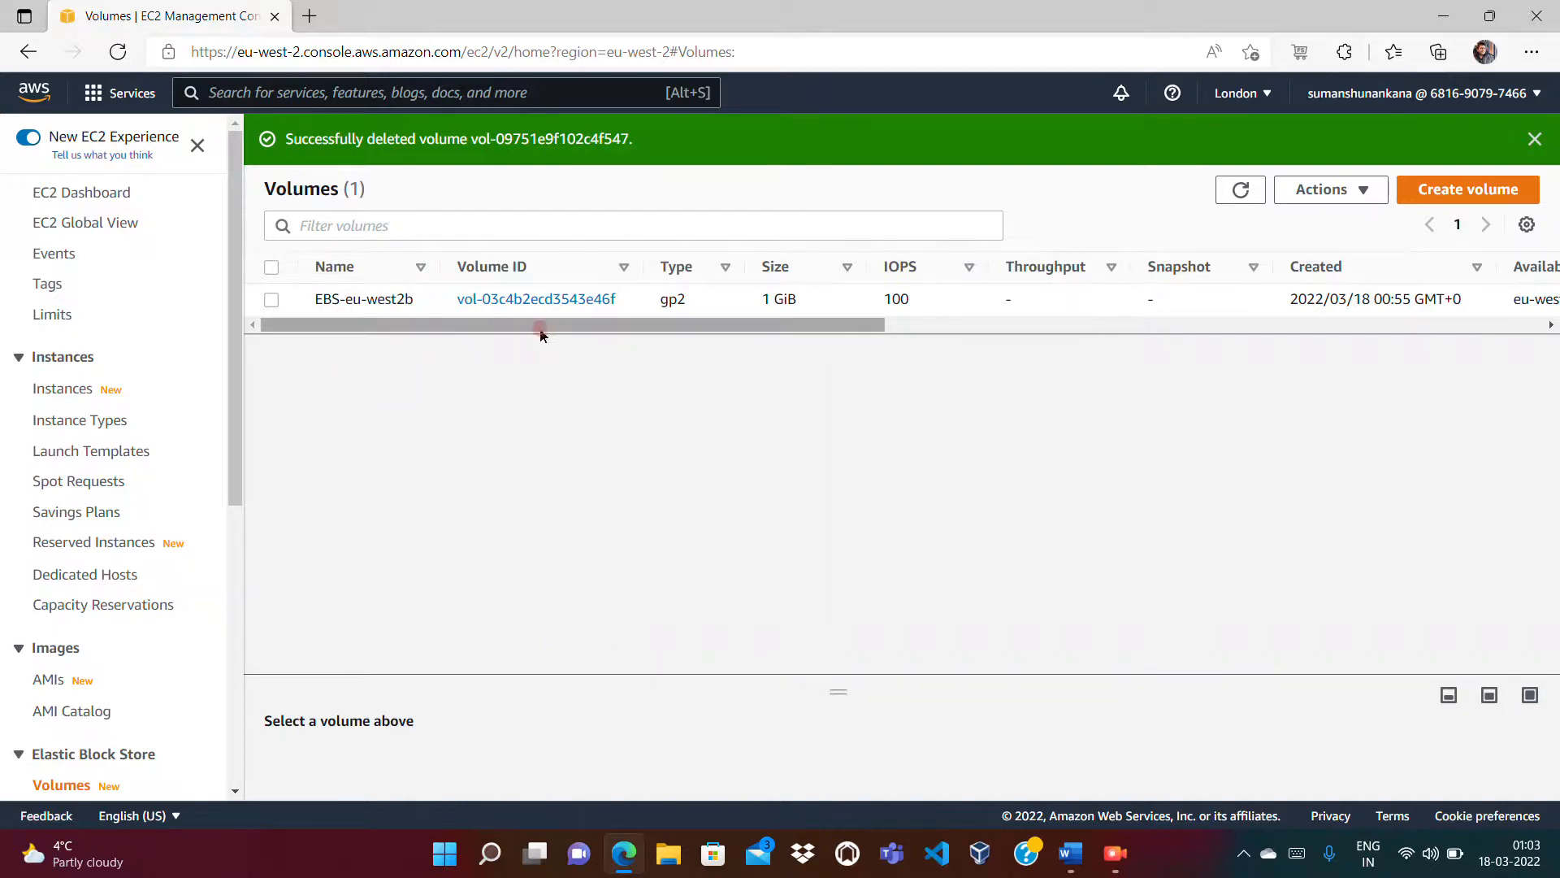
Step: Inspect EBS-eu-west2b's columns: 1 GiB, Available, no attached instance
{"action": "left_click_drag", "start_coordinate": [778, 332], "coordinate": [1026, 332]}
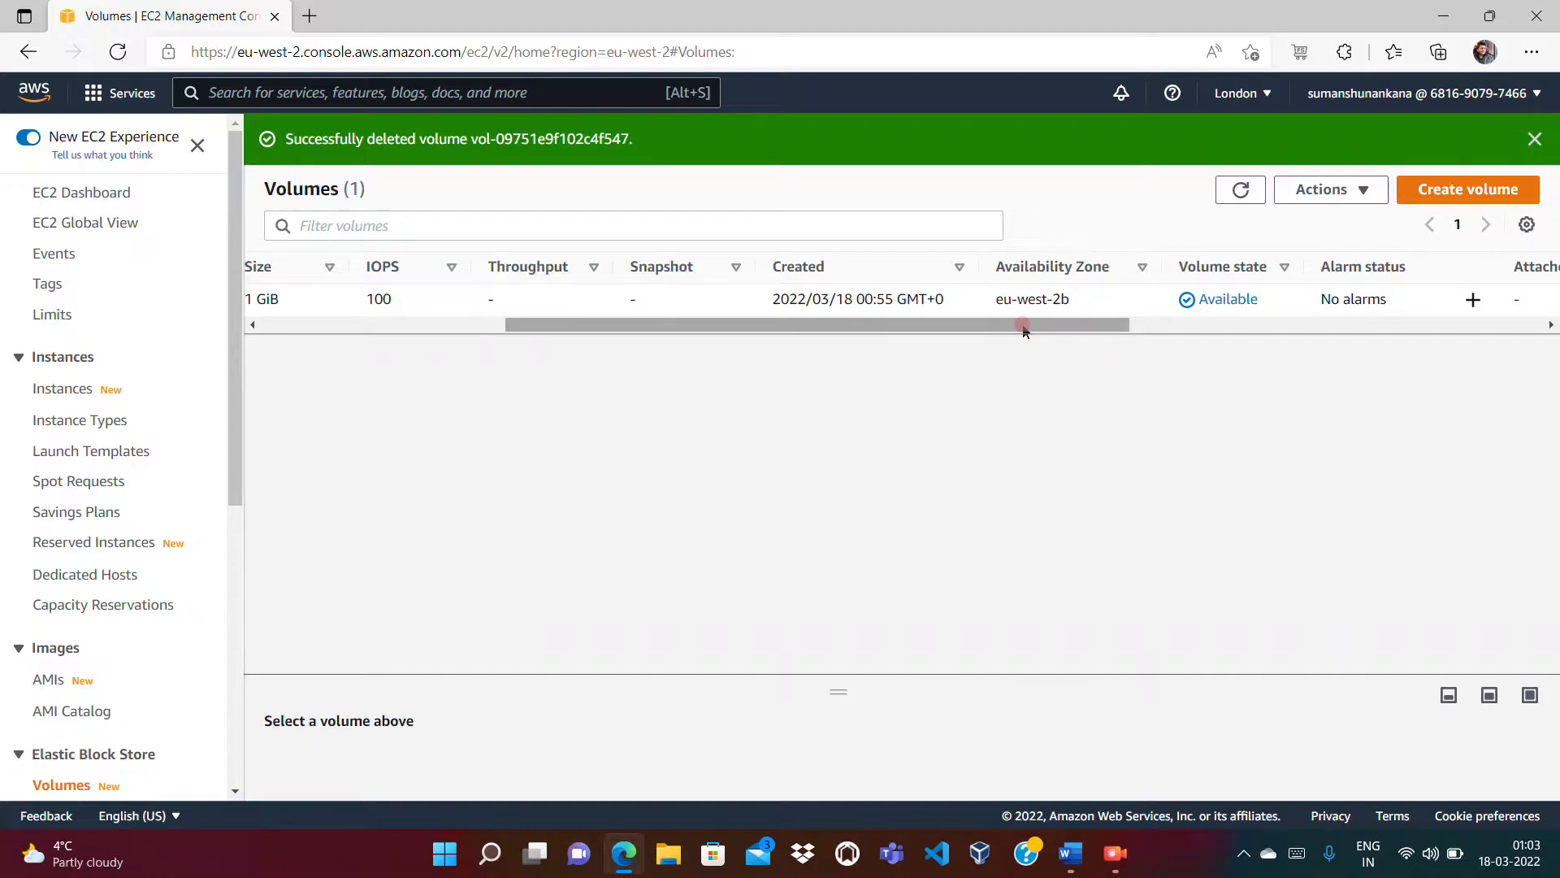
{"action": "left_click_drag", "start_coordinate": [1024, 329], "coordinate": [661, 333]}
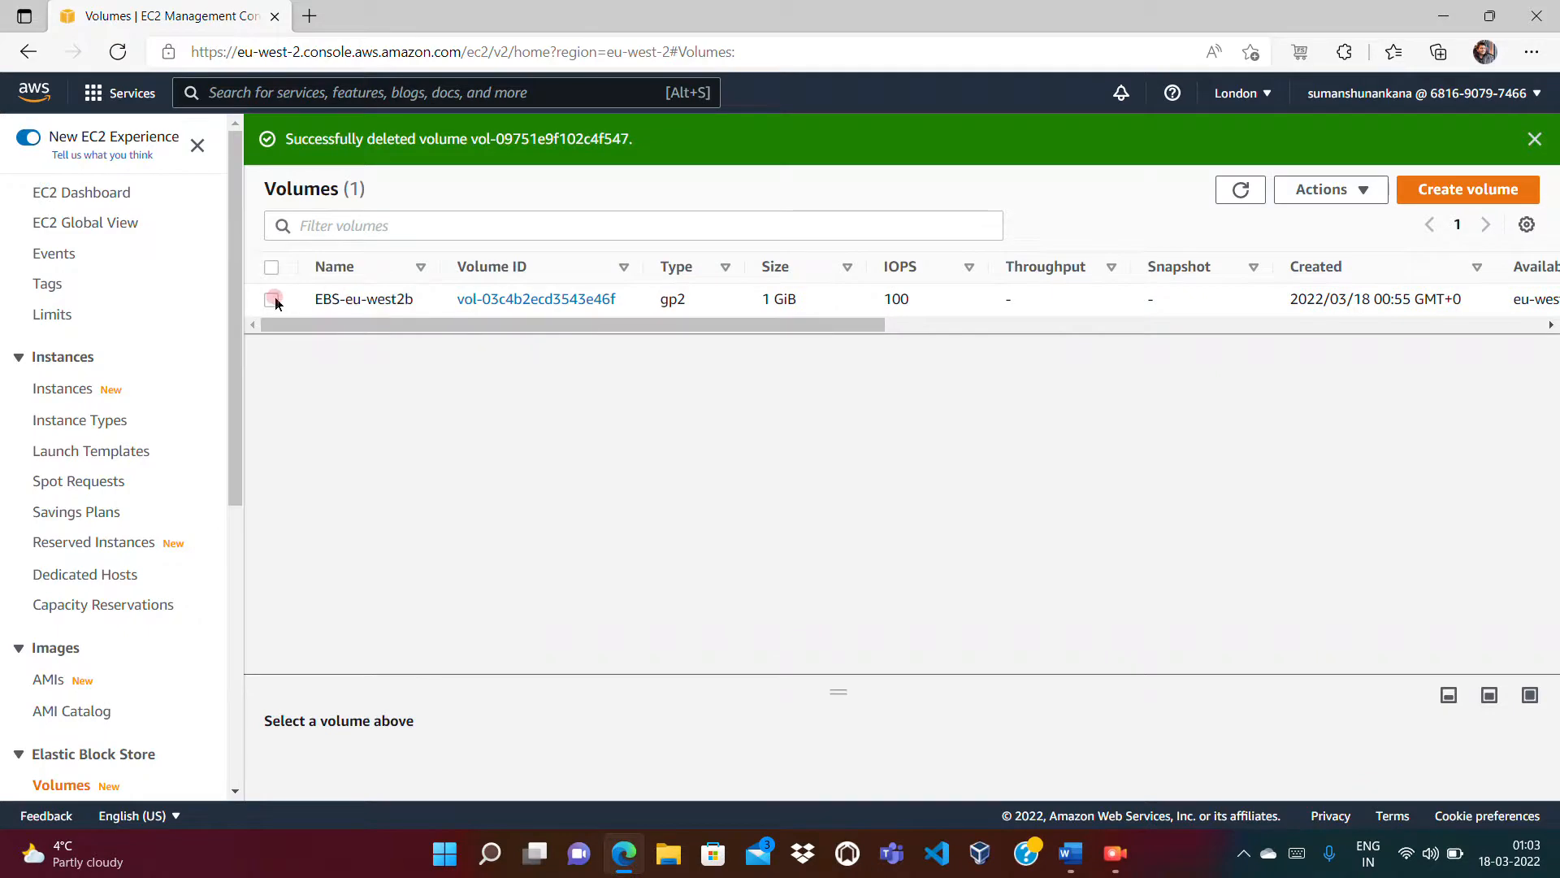
{"action": "left_click_drag", "start_coordinate": [722, 332], "coordinate": [1518, 374]}
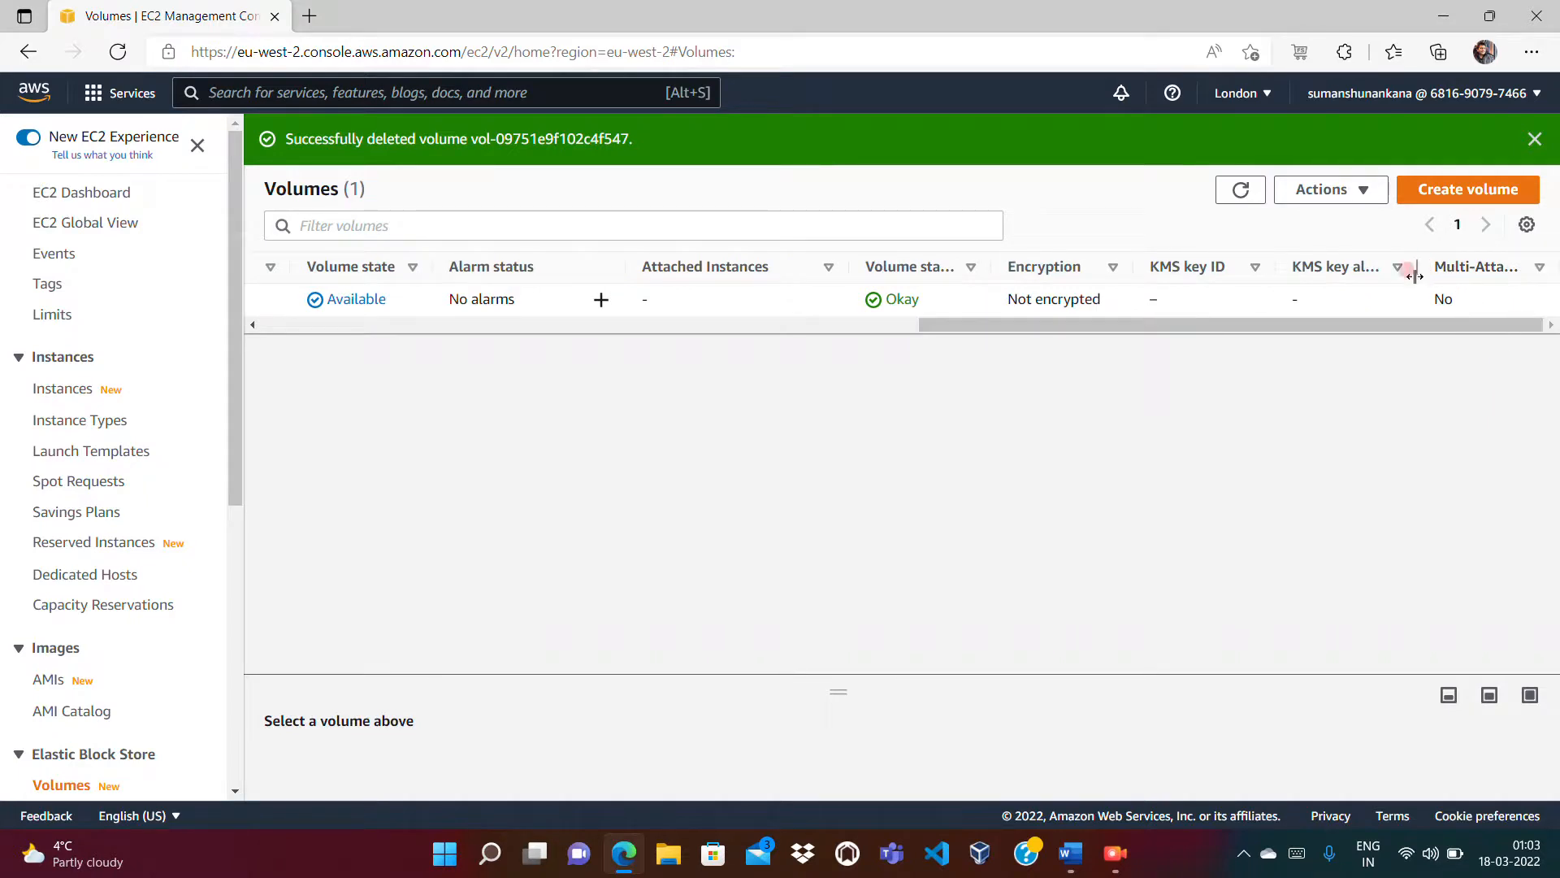
{"action": "mouse_move", "coordinate": [1327, 325]}
{"action": "left_mouse_down"}
{"action": "mouse_move", "coordinate": [1048, 342]}
{"action": "mouse_move", "coordinate": [1463, 362]}
{"action": "left_mouse_up"}
{"action": "left_click", "coordinate": [1432, 301]}
{"action": "left_click_drag", "start_coordinate": [1432, 301], "coordinate": [1475, 297]}
{"action": "left_click", "coordinate": [1337, 352]}
{"action": "left_click_drag", "start_coordinate": [1203, 326], "coordinate": [475, 325]}
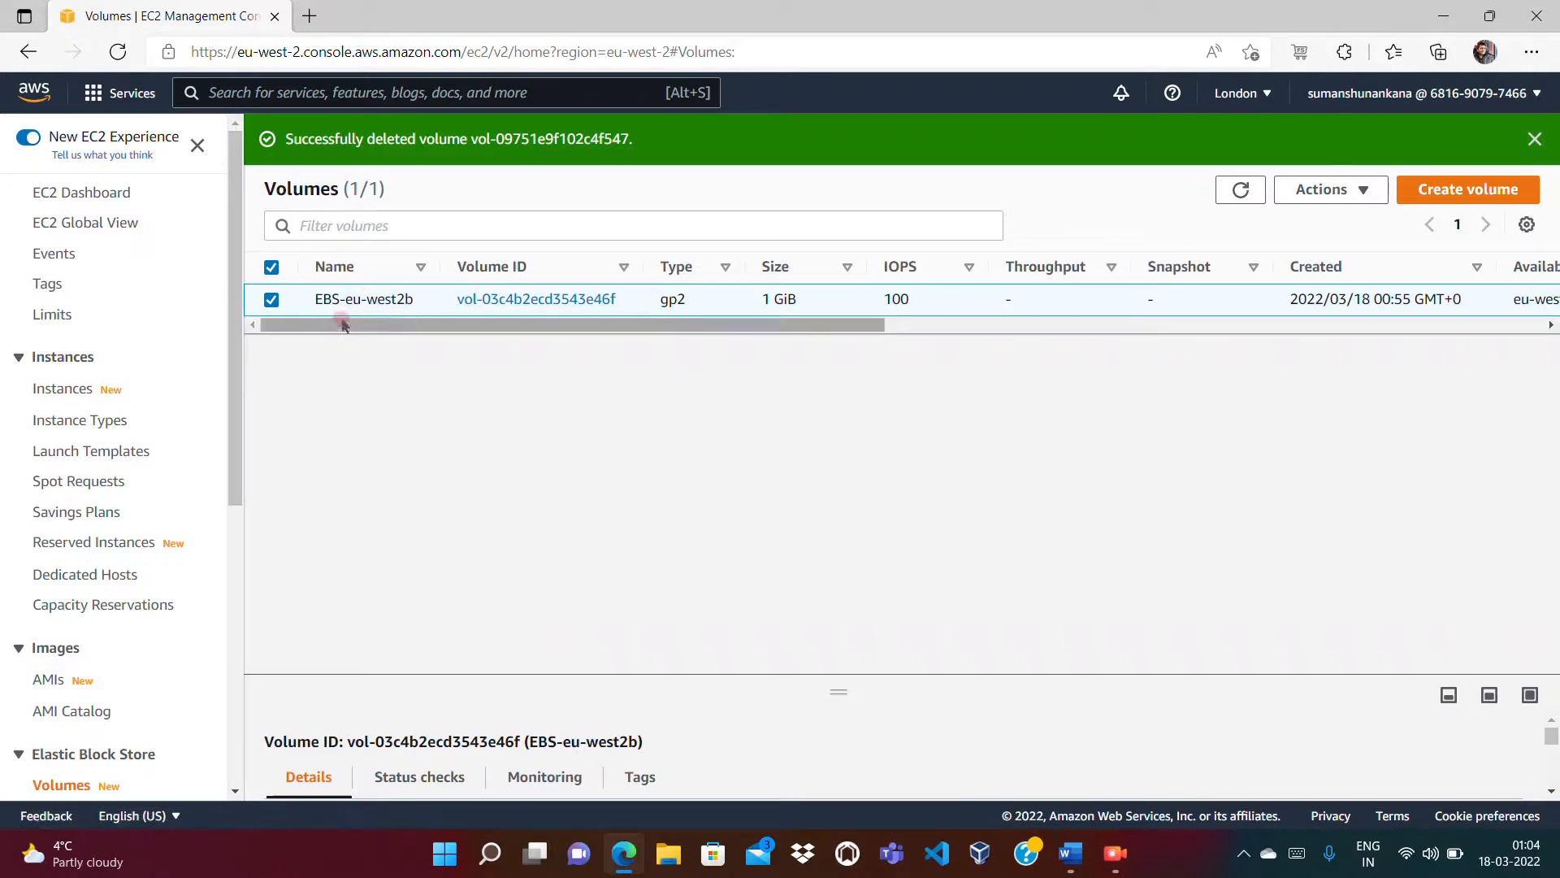
{"action": "left_click", "coordinate": [273, 303]}
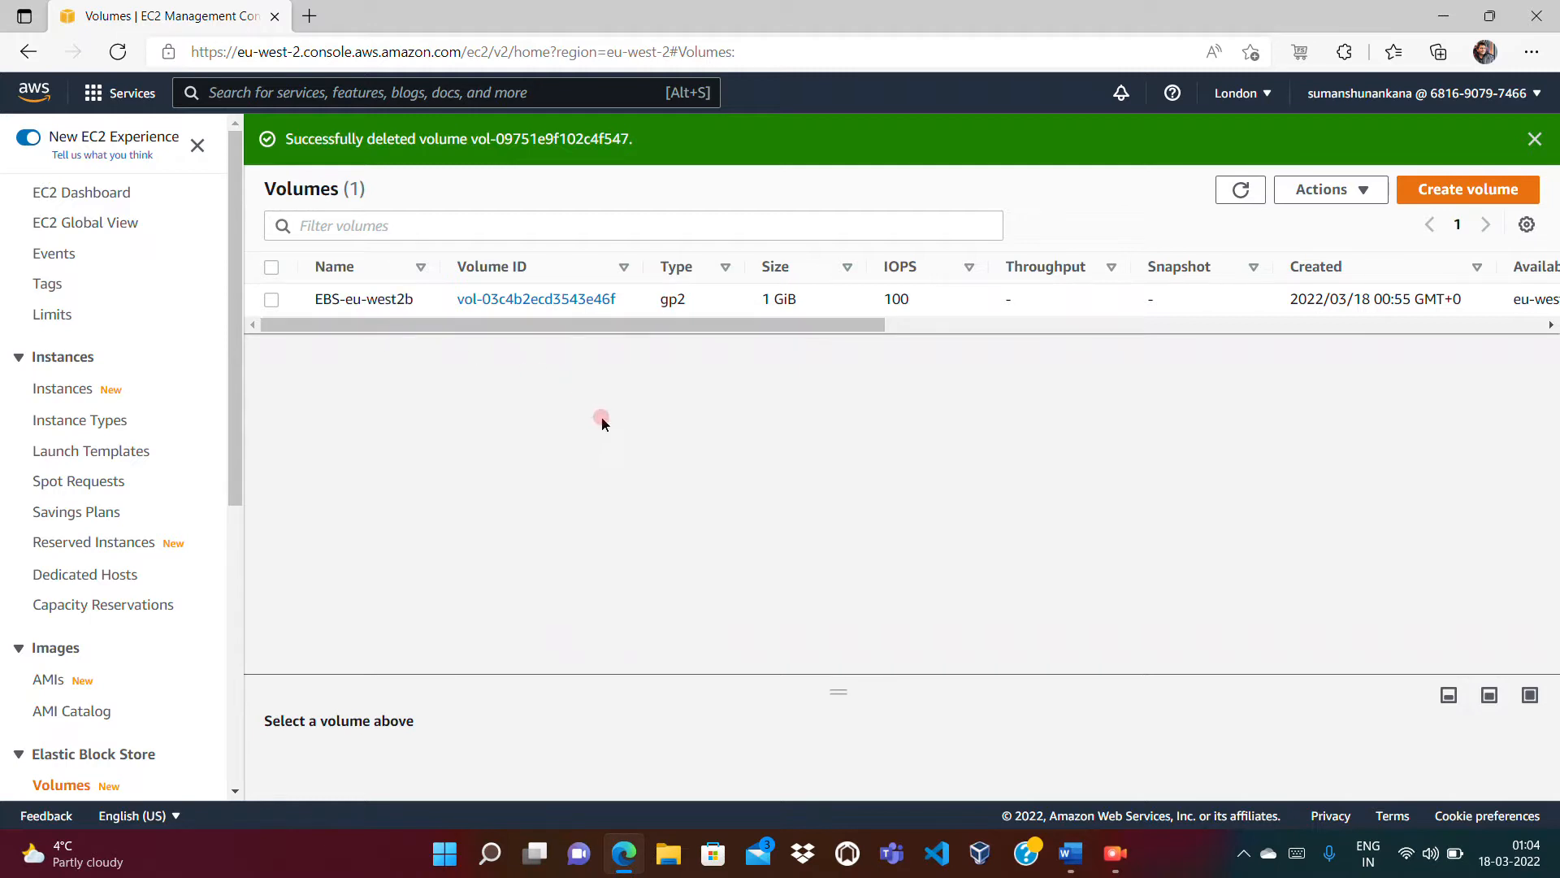
{"action": "left_click_drag", "start_coordinate": [867, 325], "coordinate": [1445, 325]}
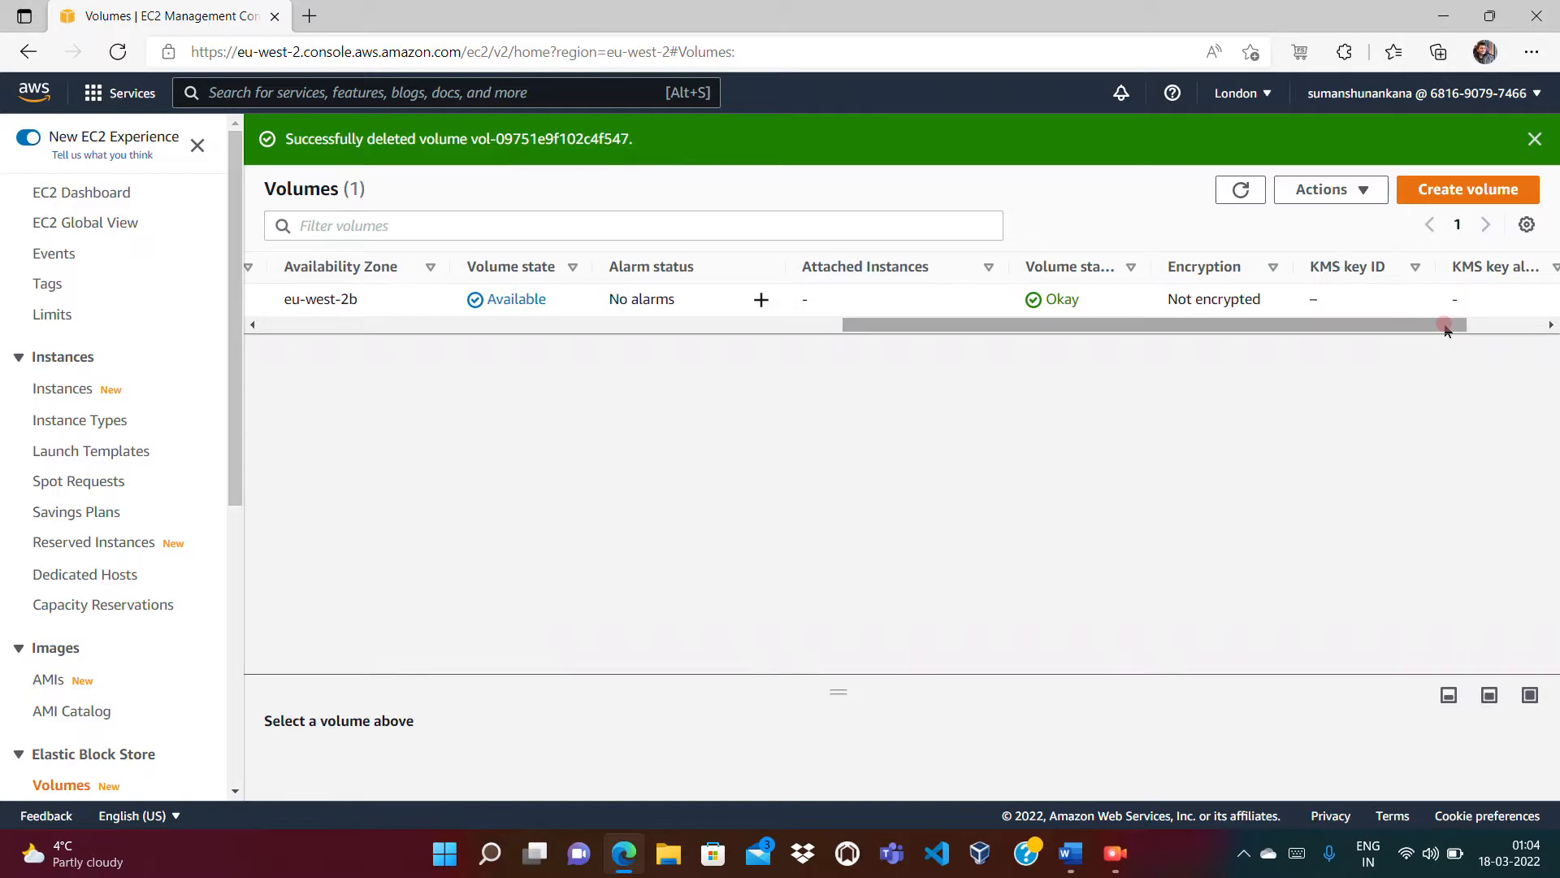
{"action": "left_click_drag", "start_coordinate": [1446, 328], "coordinate": [1522, 323]}
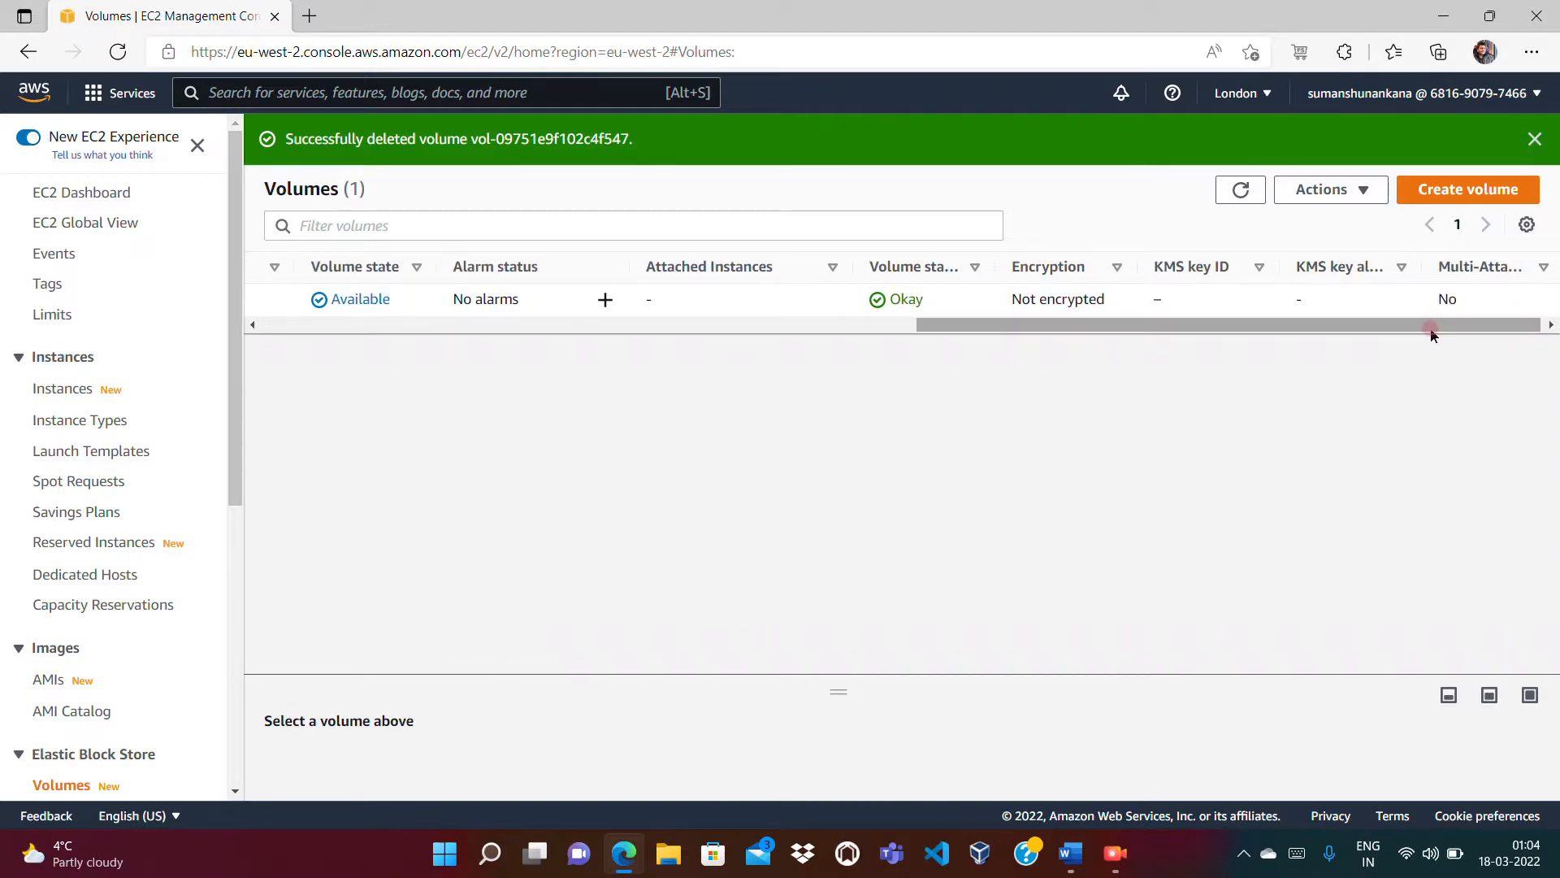
{"action": "right_click", "coordinate": [1317, 329]}
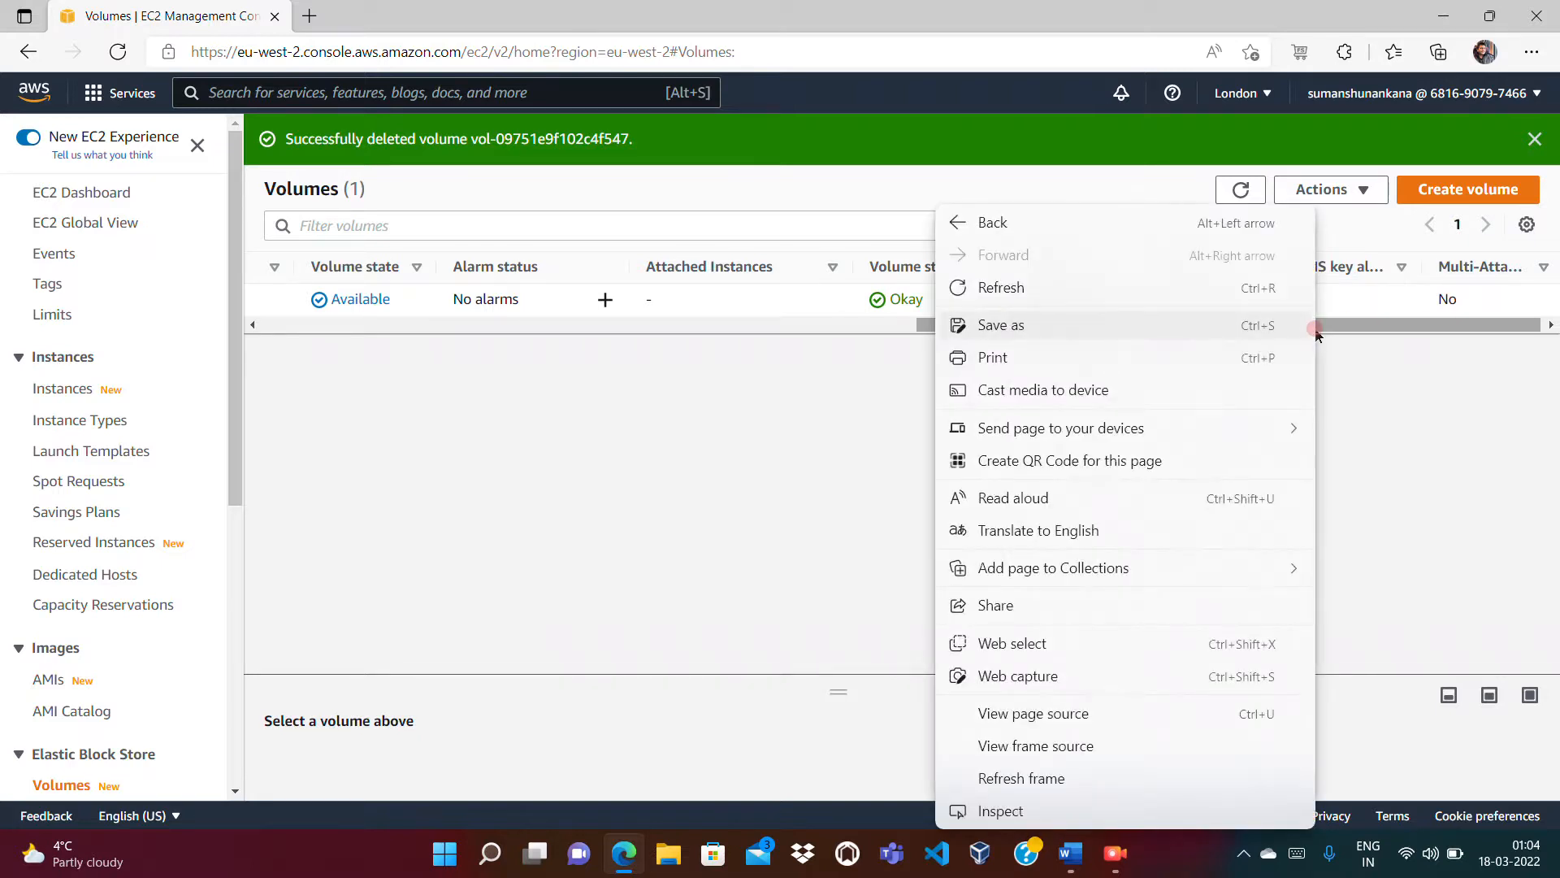
{"action": "left_click", "coordinate": [1364, 325]}
{"action": "left_click_drag", "start_coordinate": [1364, 325], "coordinate": [528, 339]}
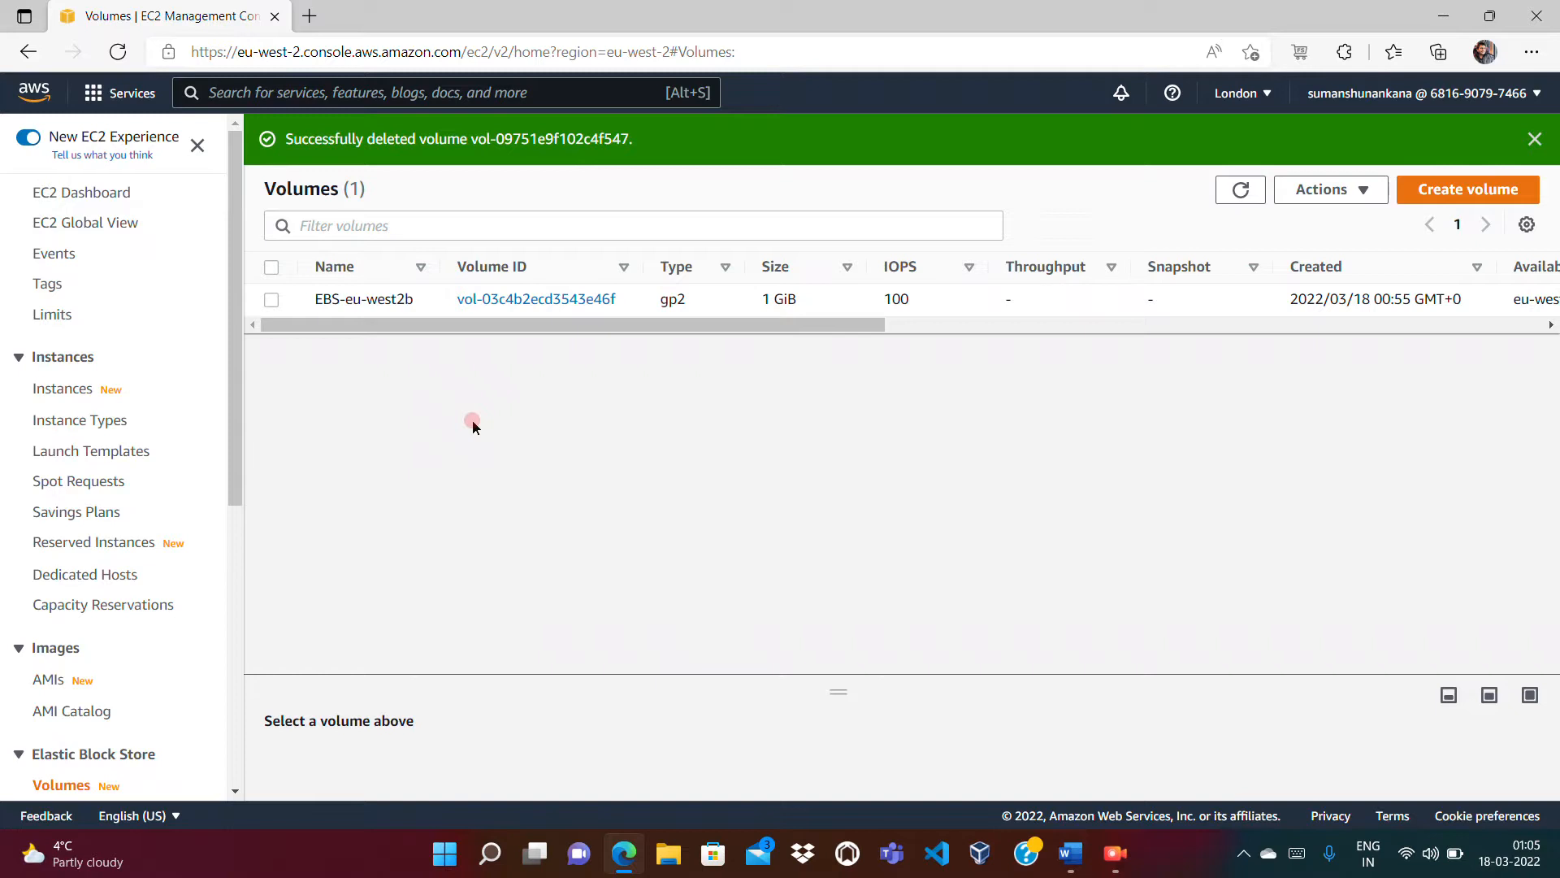
{"action": "left_click_drag", "start_coordinate": [975, 329], "coordinate": [1445, 321]}
{"action": "left_click_drag", "start_coordinate": [1348, 324], "coordinate": [659, 334]}
{"action": "left_click_drag", "start_coordinate": [799, 331], "coordinate": [578, 294]}
Step: Delete the EBS-eu-west2b volume and refresh to confirm no volumes remain
{"action": "left_click", "coordinate": [273, 300]}
{"action": "left_click", "coordinate": [1337, 192]}
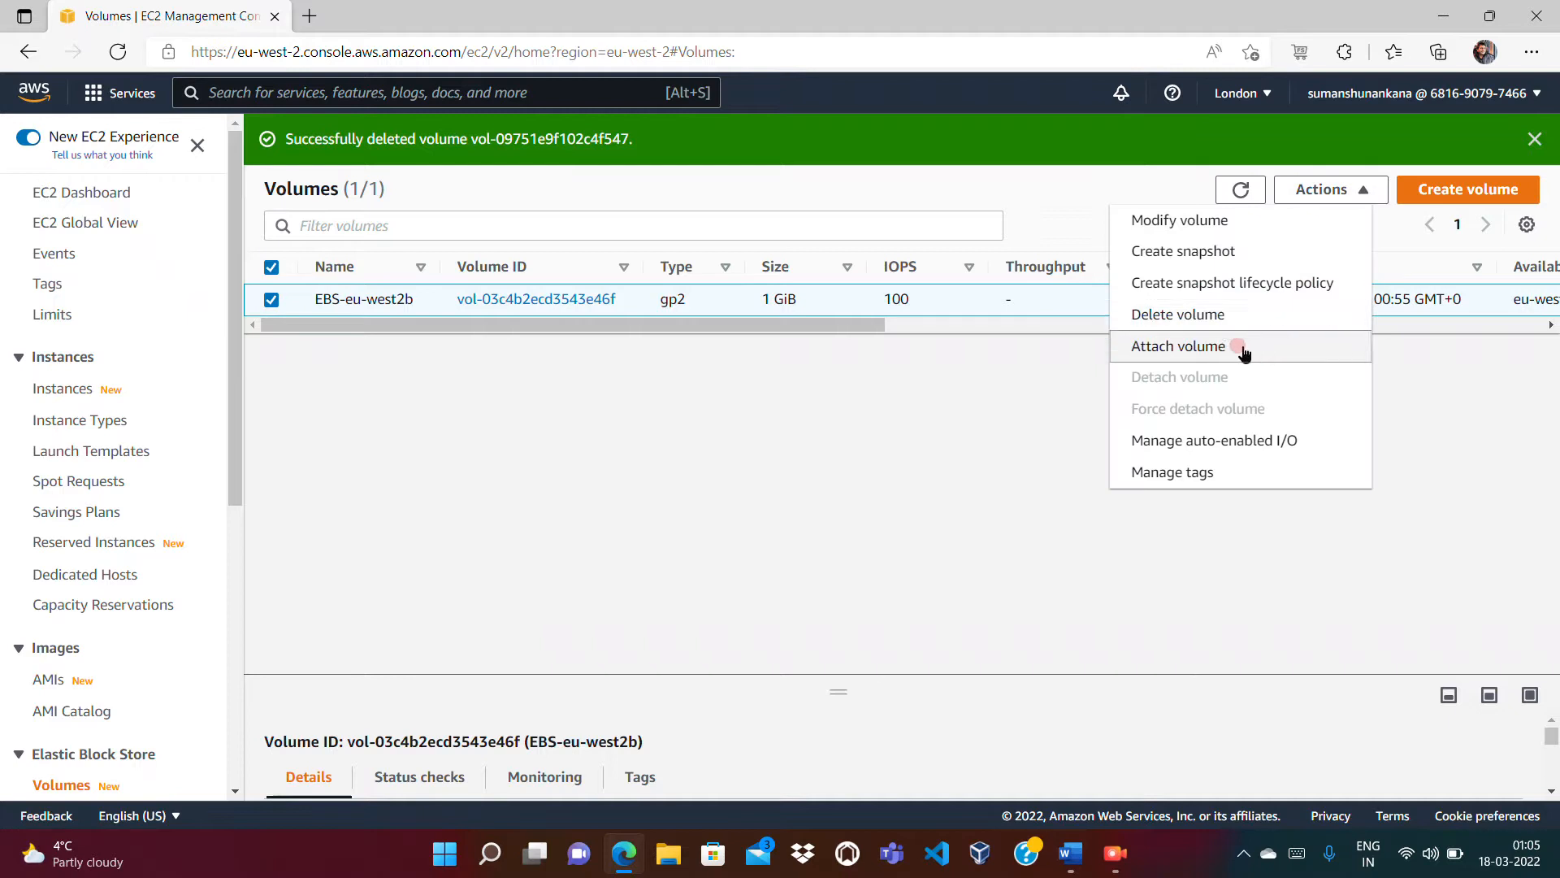
{"action": "left_click", "coordinate": [1211, 317]}
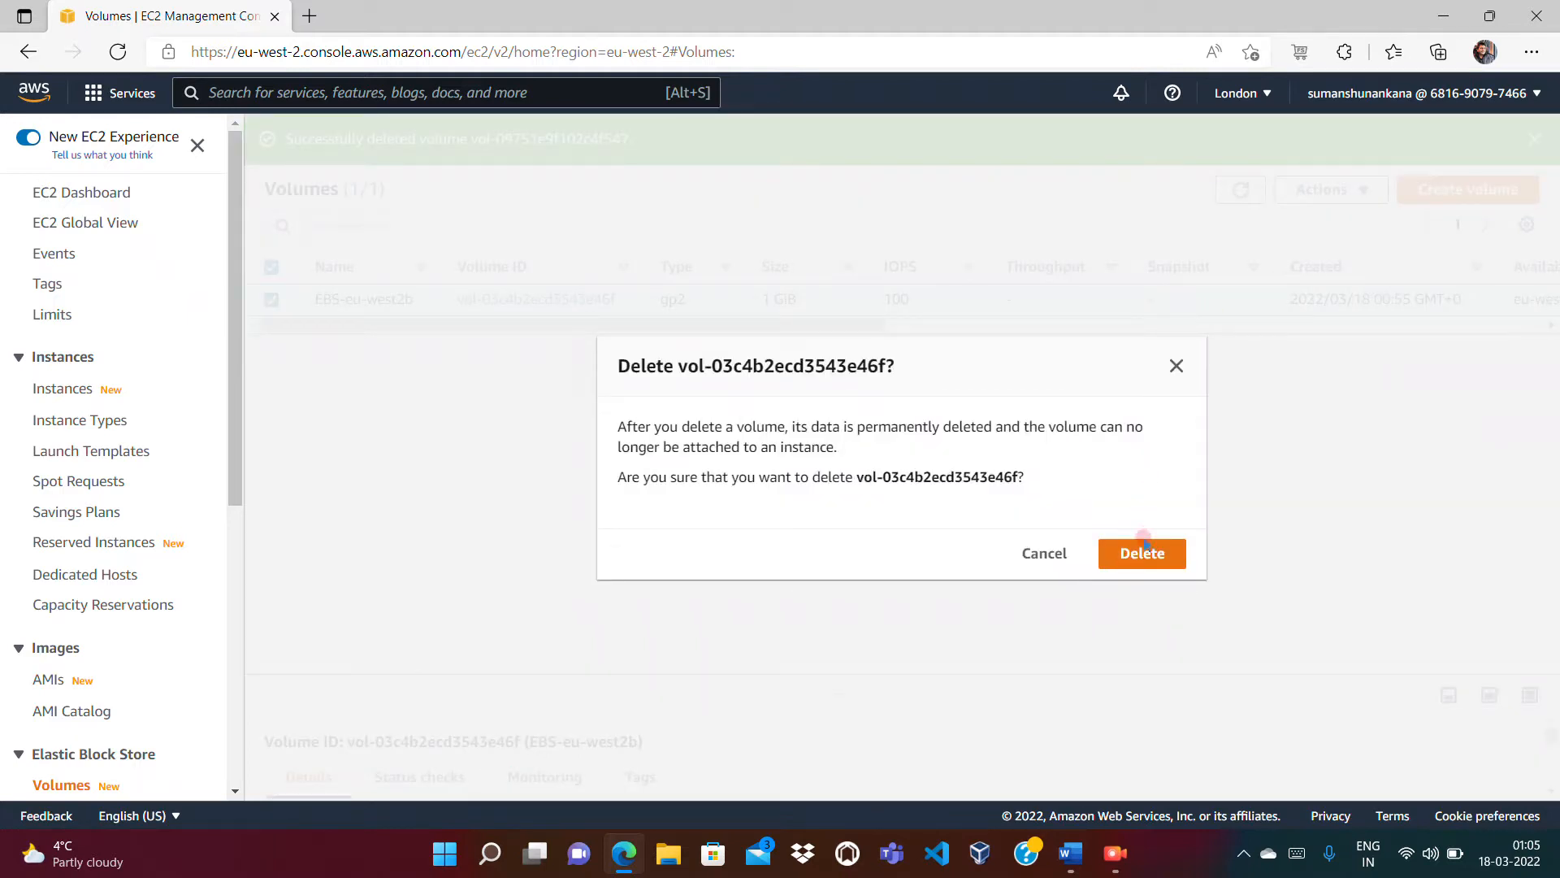
{"action": "left_click", "coordinate": [1130, 559]}
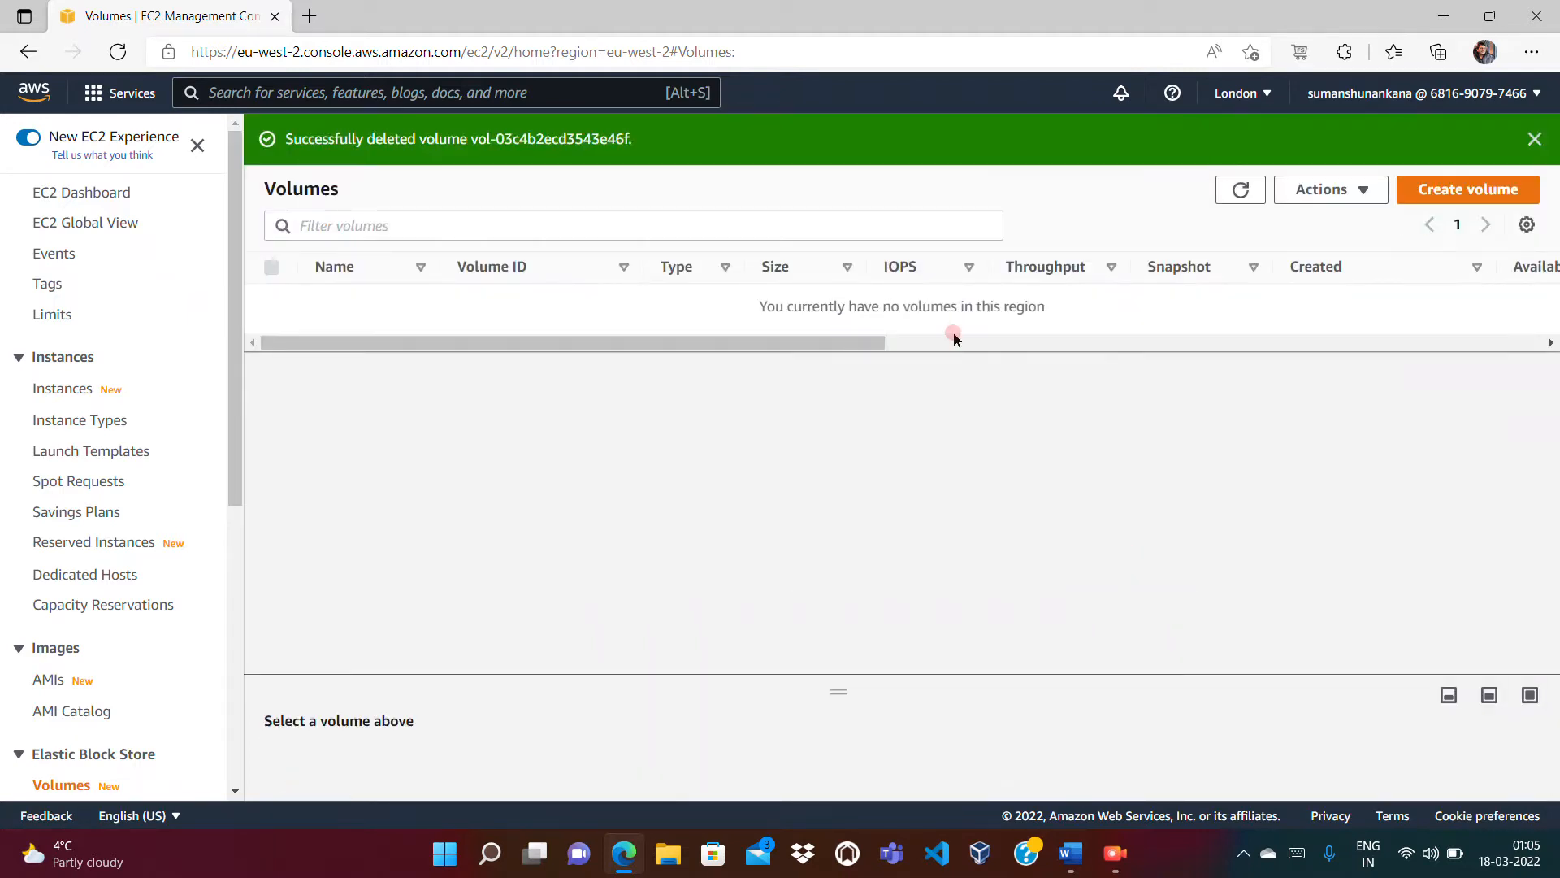
{"action": "left_click", "coordinate": [1241, 192]}
Step: Navigate via Instances to the Security Groups list
{"action": "left_click", "coordinate": [63, 391]}
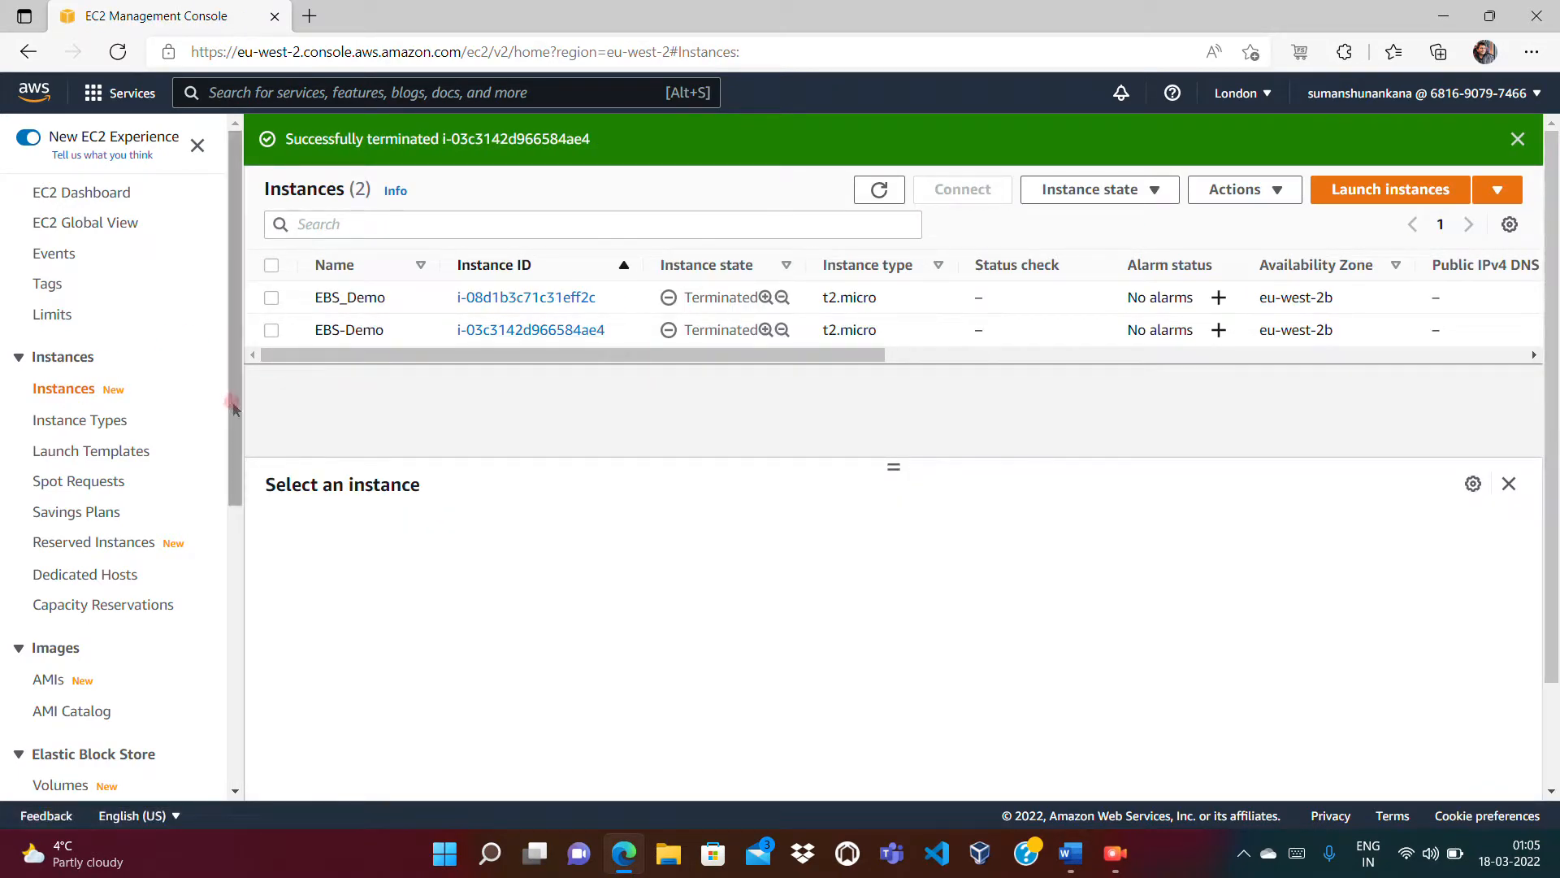
{"action": "left_click_drag", "start_coordinate": [233, 407], "coordinate": [236, 526]}
{"action": "scroll", "coordinate": [130, 528], "scroll_direction": "down", "scroll_amount": 3}
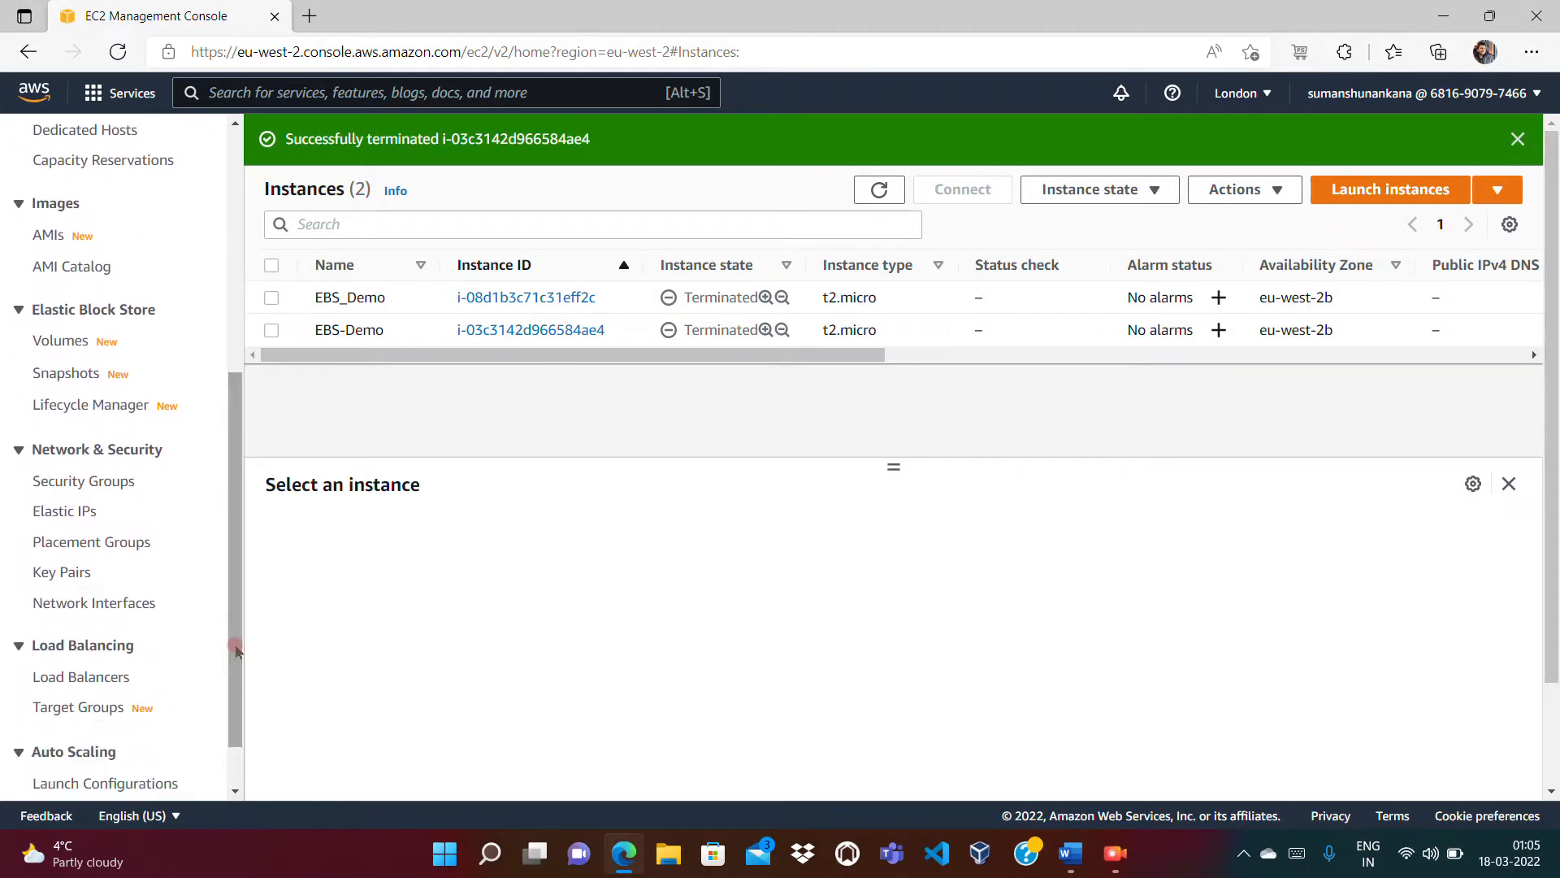
{"action": "left_click", "coordinate": [104, 481]}
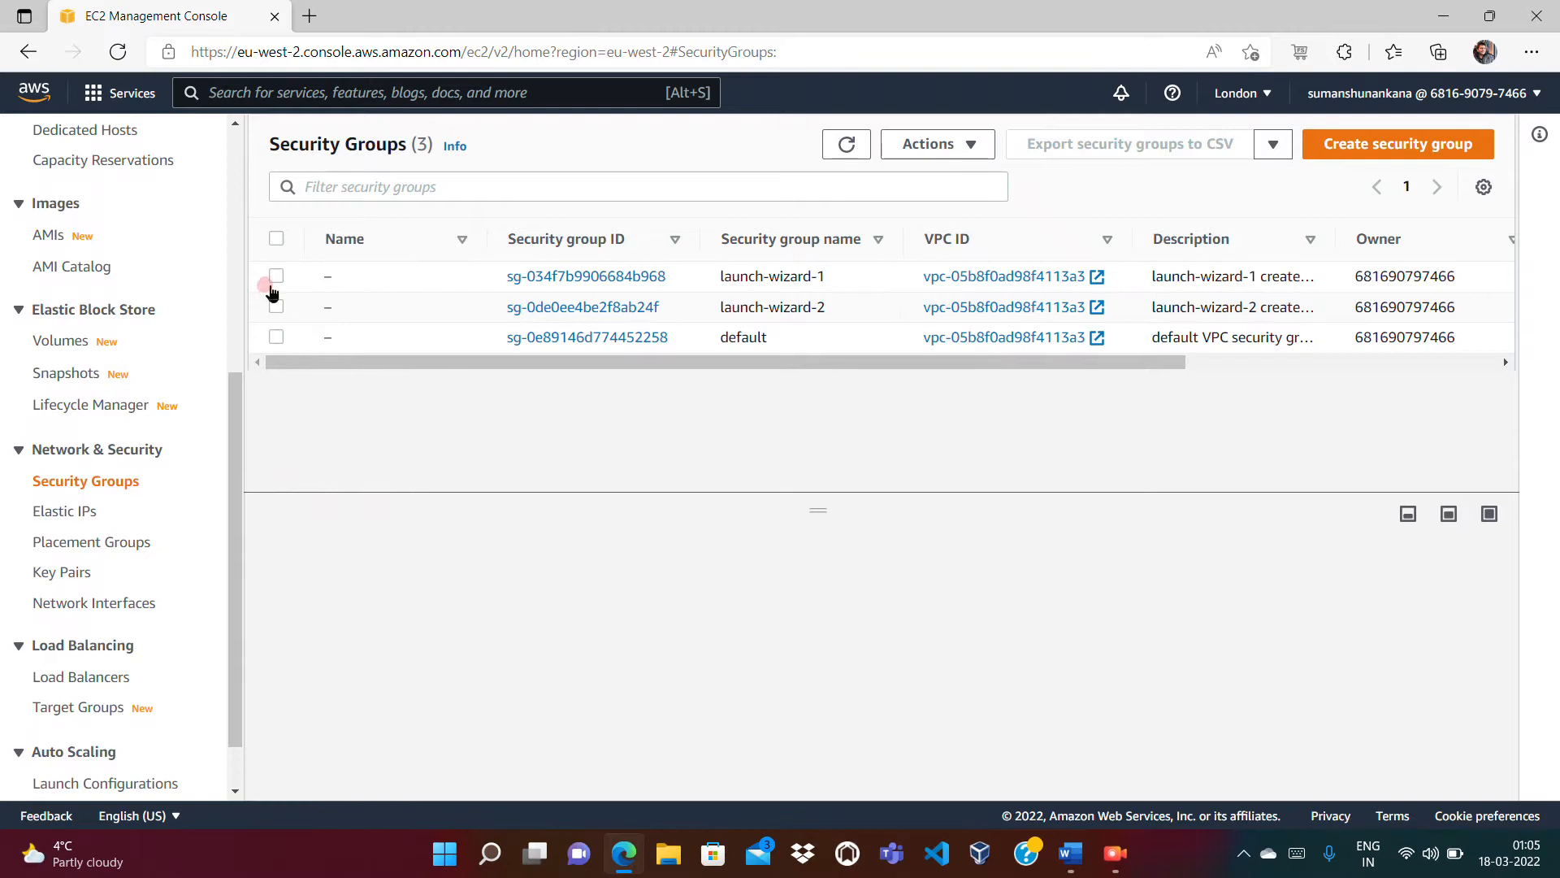
Step: Delete the launch-wizard-1 and launch-wizard-2 security groups, confirming with 'delete', leaving only default
{"action": "left_click", "coordinate": [276, 277]}
{"action": "left_click", "coordinate": [276, 306]}
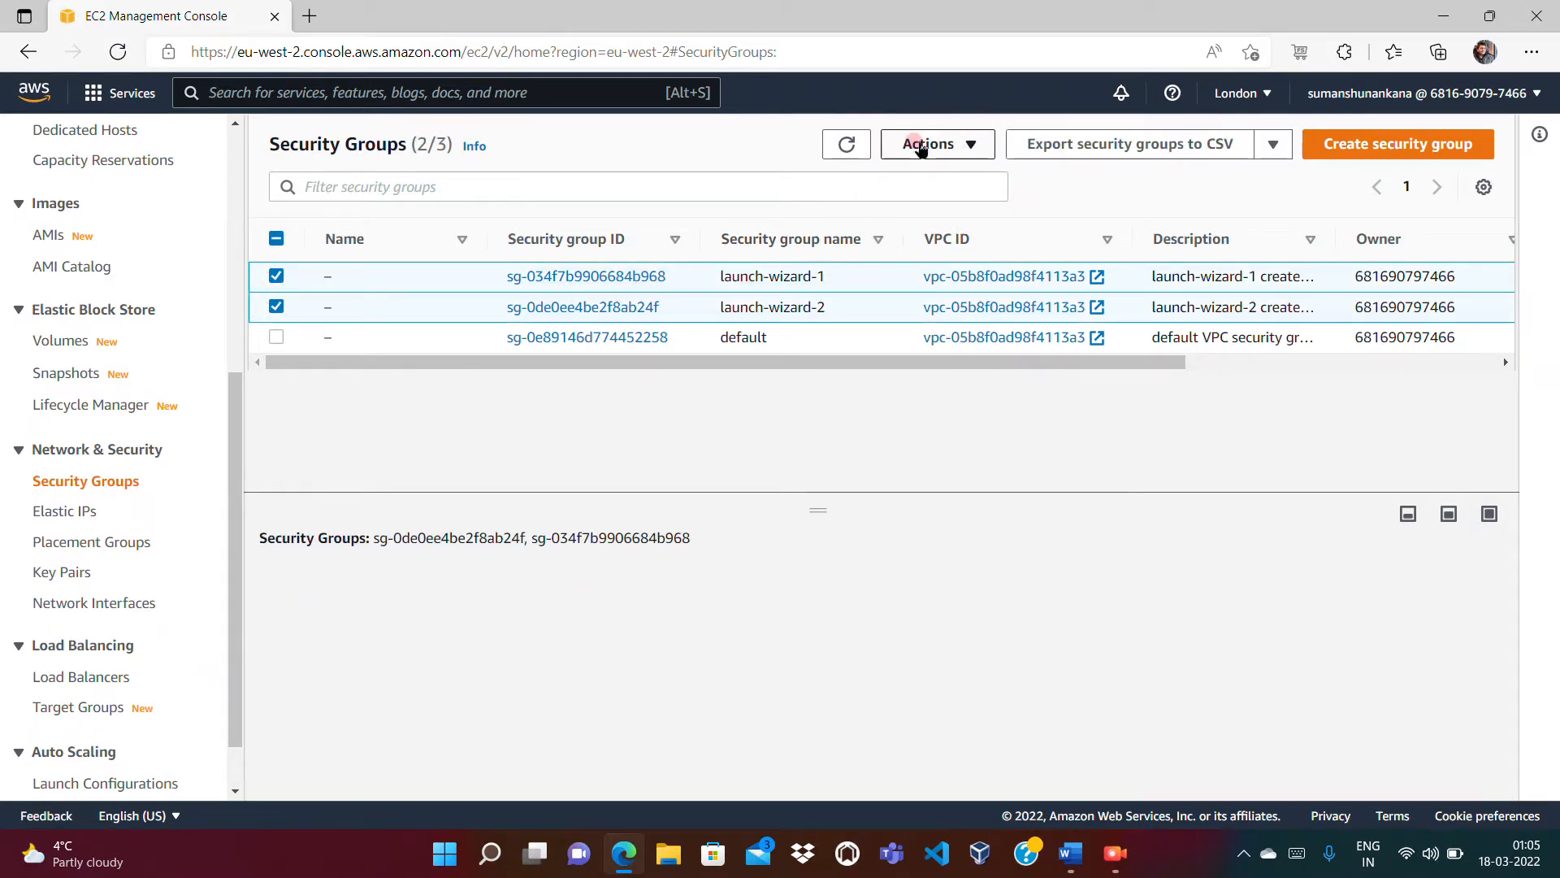
{"action": "left_click", "coordinate": [923, 144]}
{"action": "scroll", "coordinate": [1108, 292], "scroll_direction": "down", "scroll_amount": 2}
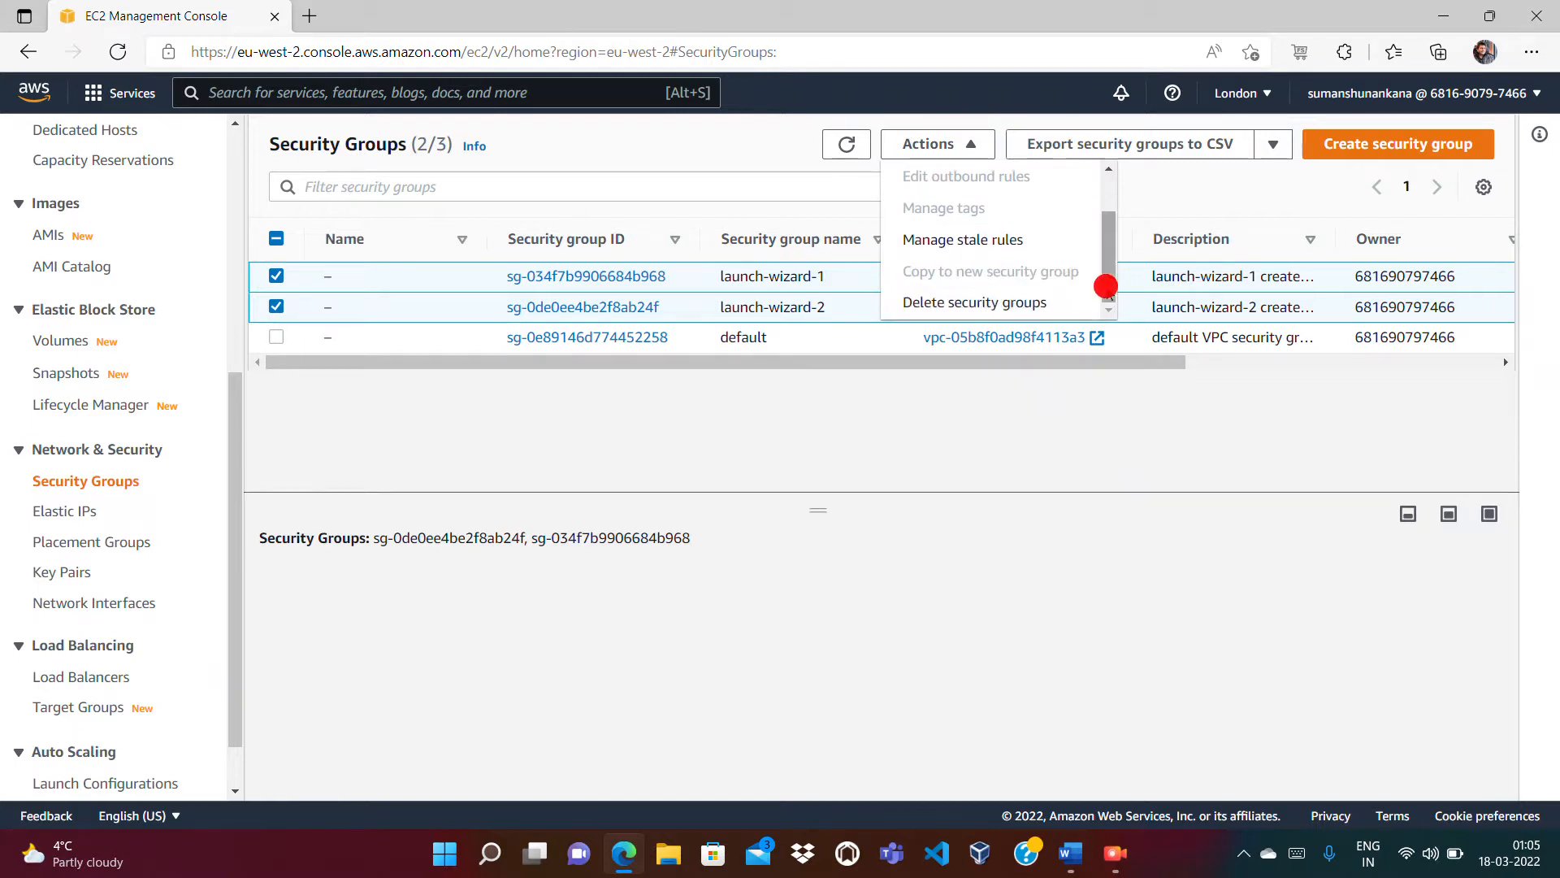
{"action": "left_click", "coordinate": [1038, 305]}
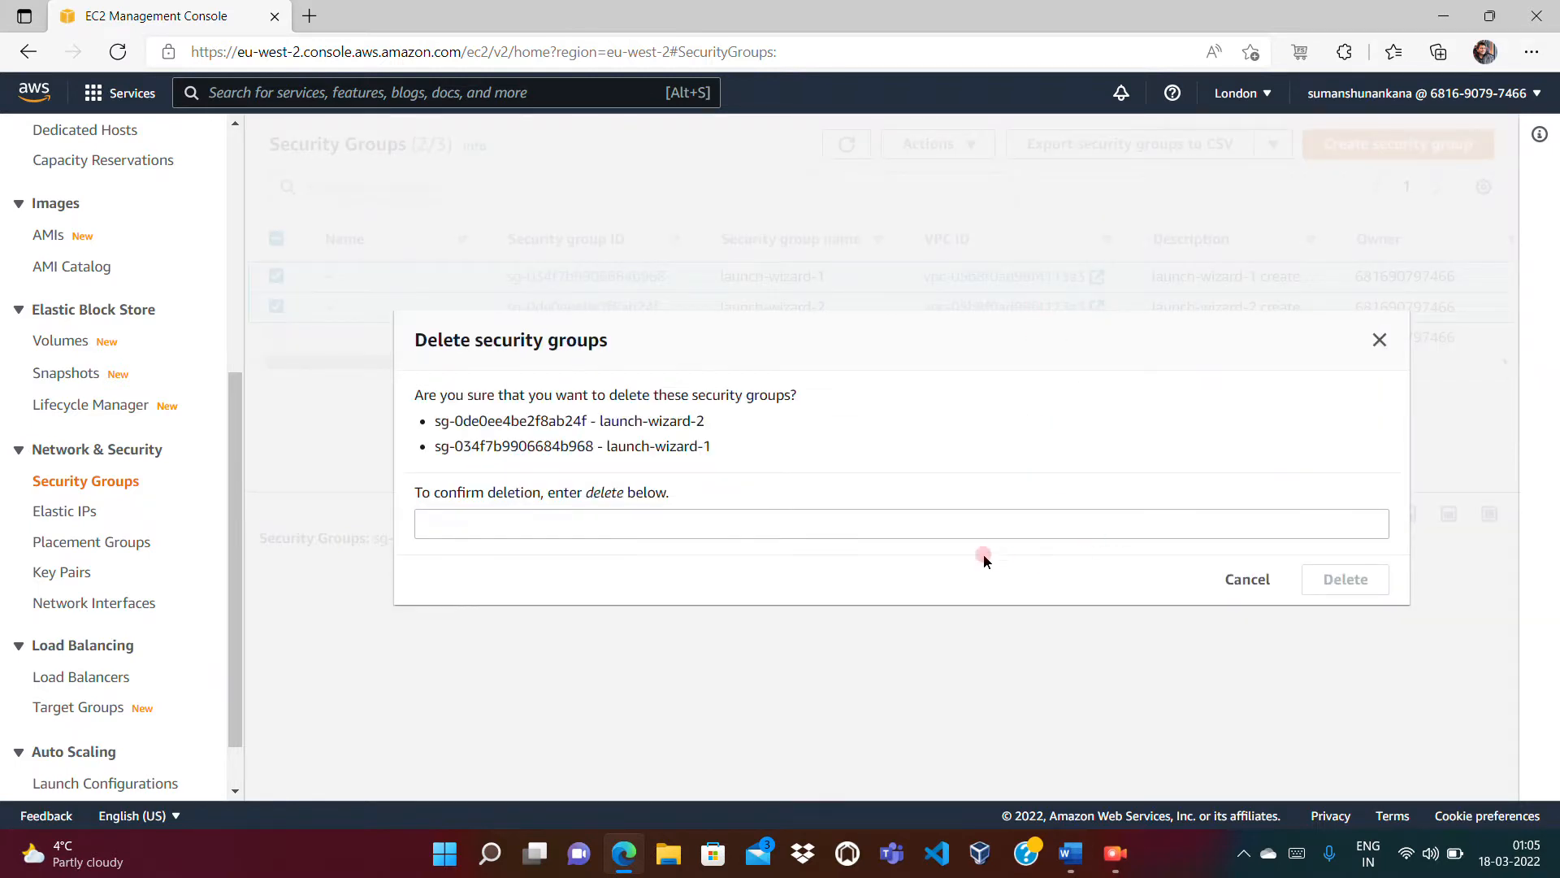
{"action": "left_click", "coordinate": [963, 526]}
{"action": "type", "text": "delete"}
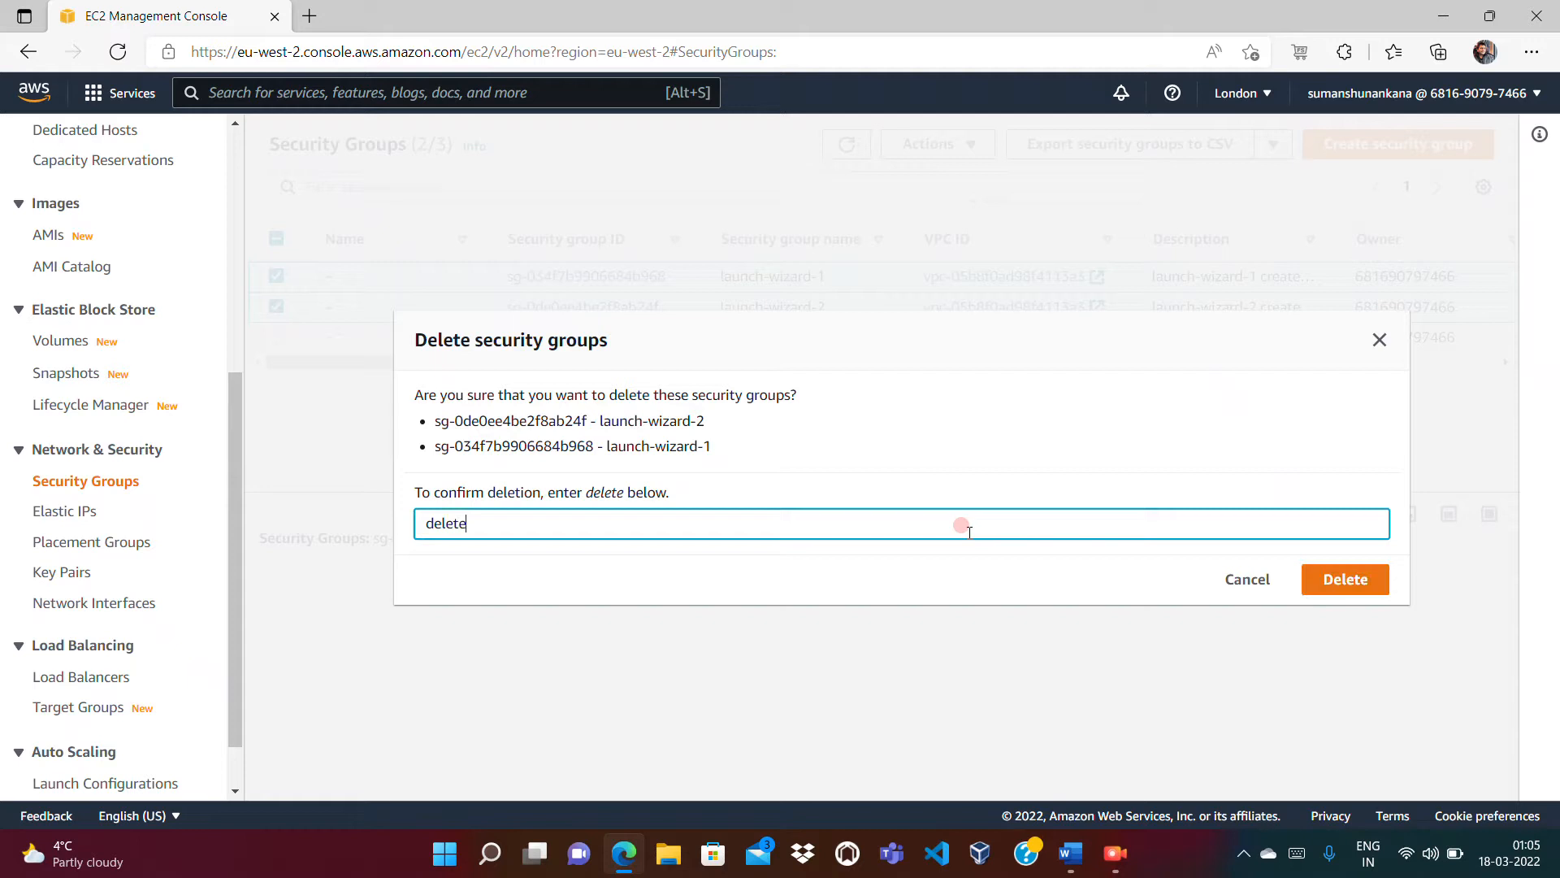
{"action": "left_click", "coordinate": [1336, 587]}
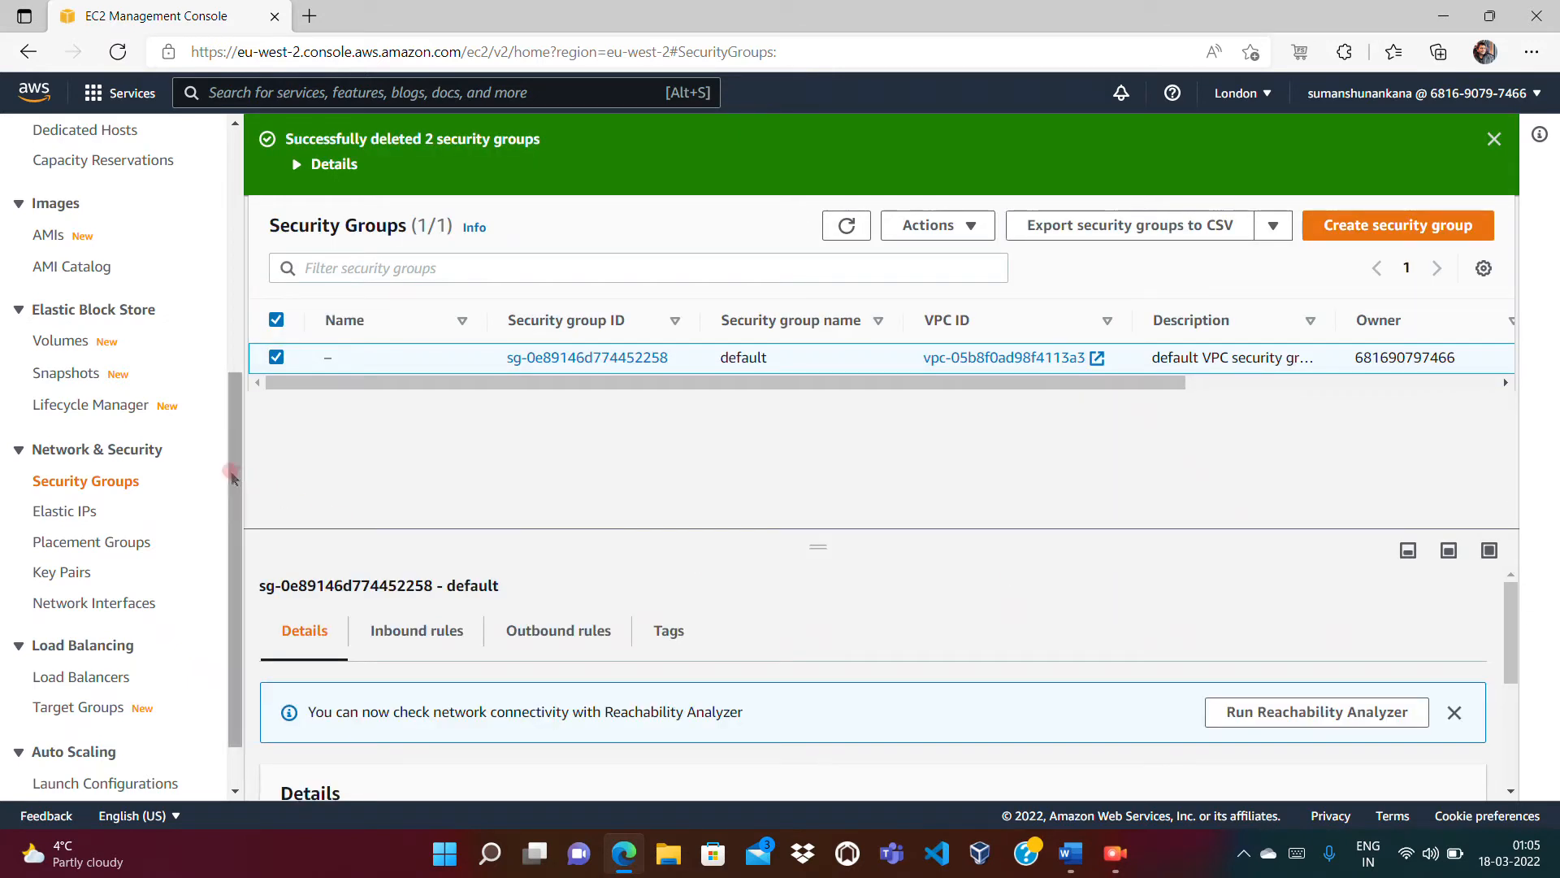
{"action": "left_click", "coordinate": [61, 573]}
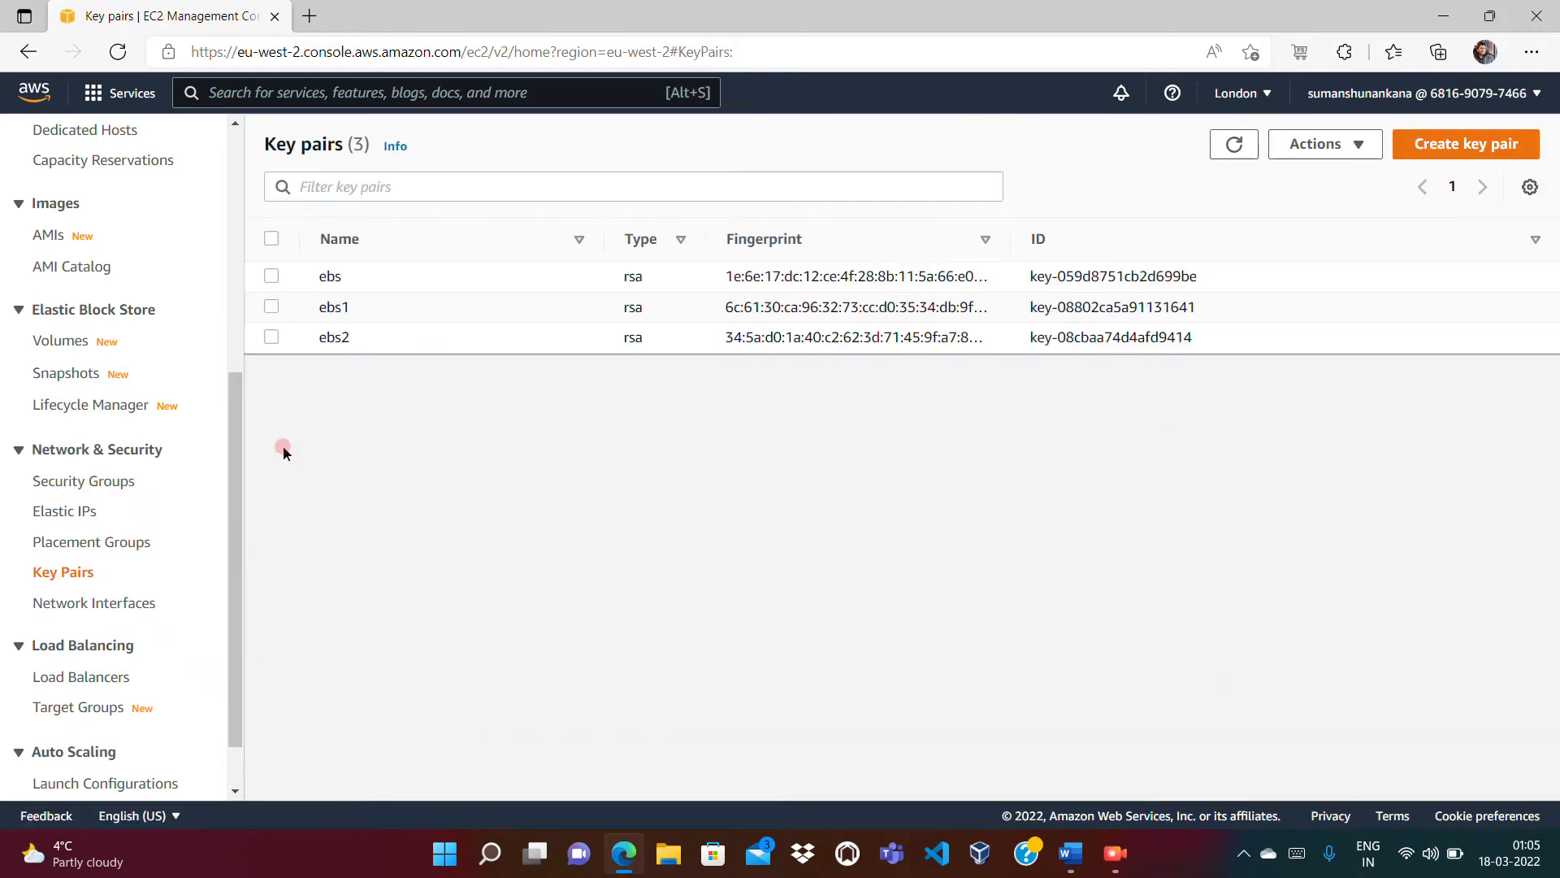
Step: Delete the ebs, ebs1 and ebs2 key pairs together, typing 'Delete' to confirm
{"action": "left_click", "coordinate": [271, 276]}
{"action": "left_click", "coordinate": [271, 307]}
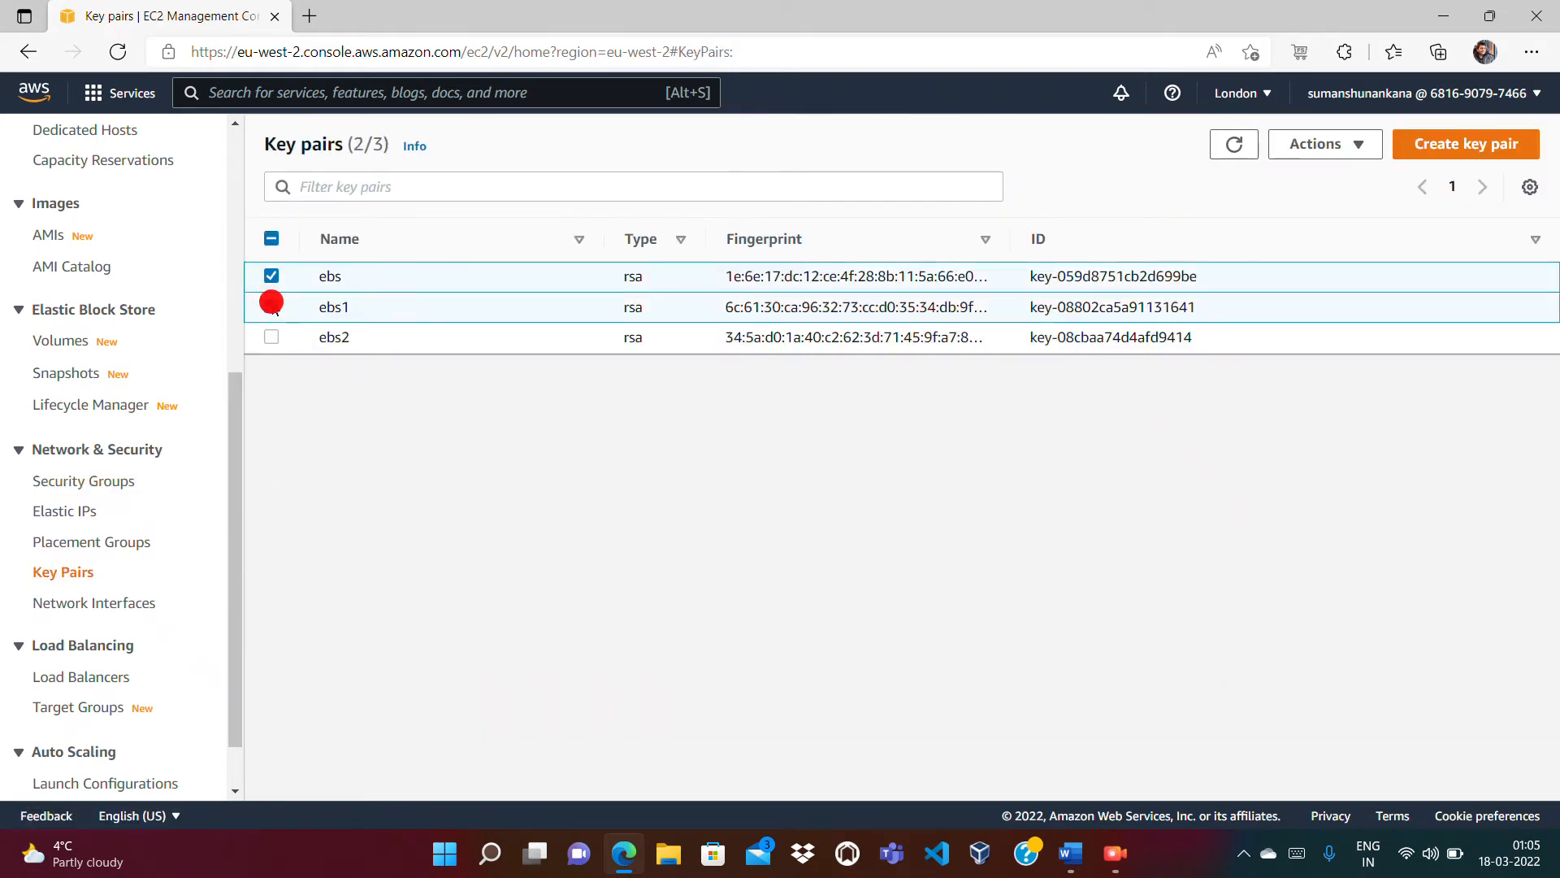
{"action": "left_click", "coordinate": [270, 336]}
{"action": "left_click", "coordinate": [1324, 144]}
{"action": "left_click", "coordinate": [1316, 208]}
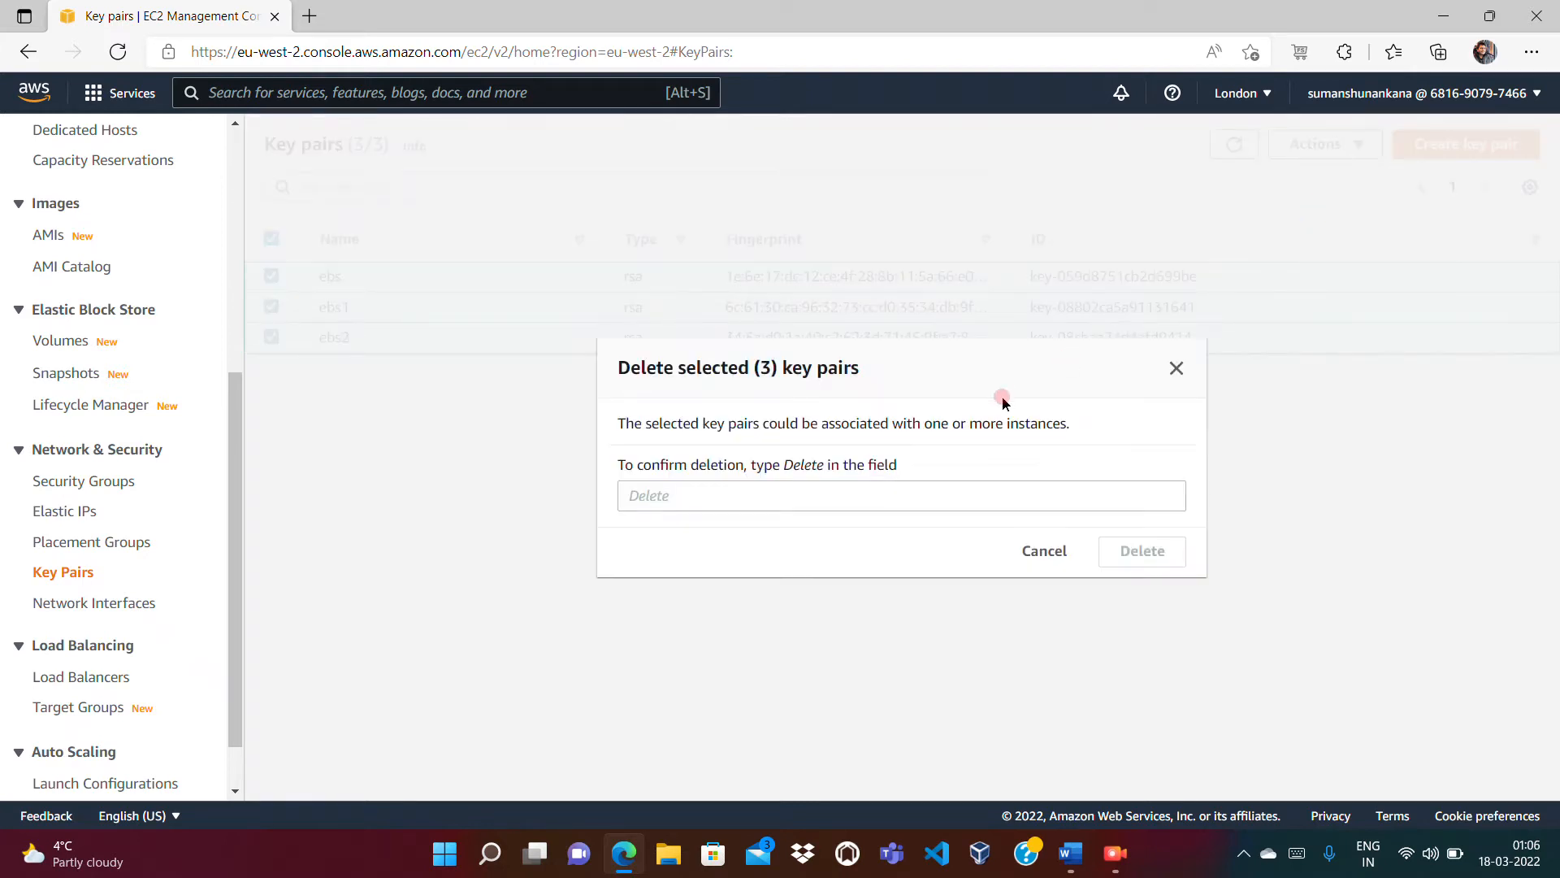
{"action": "left_click", "coordinate": [846, 492]}
{"action": "type", "text": "Delete"}
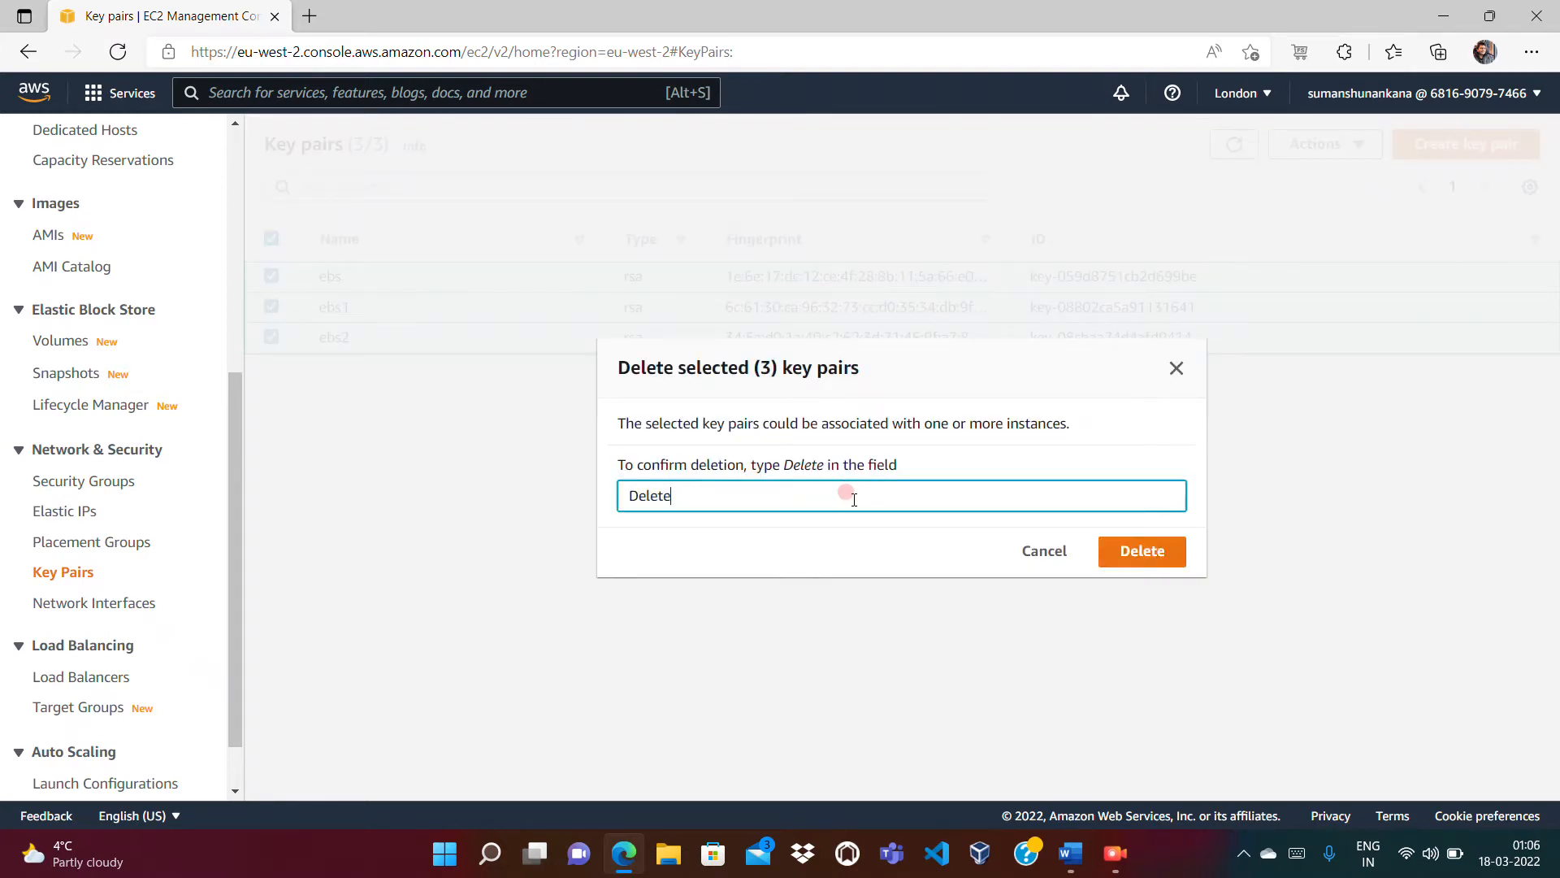
{"action": "left_click", "coordinate": [1136, 554]}
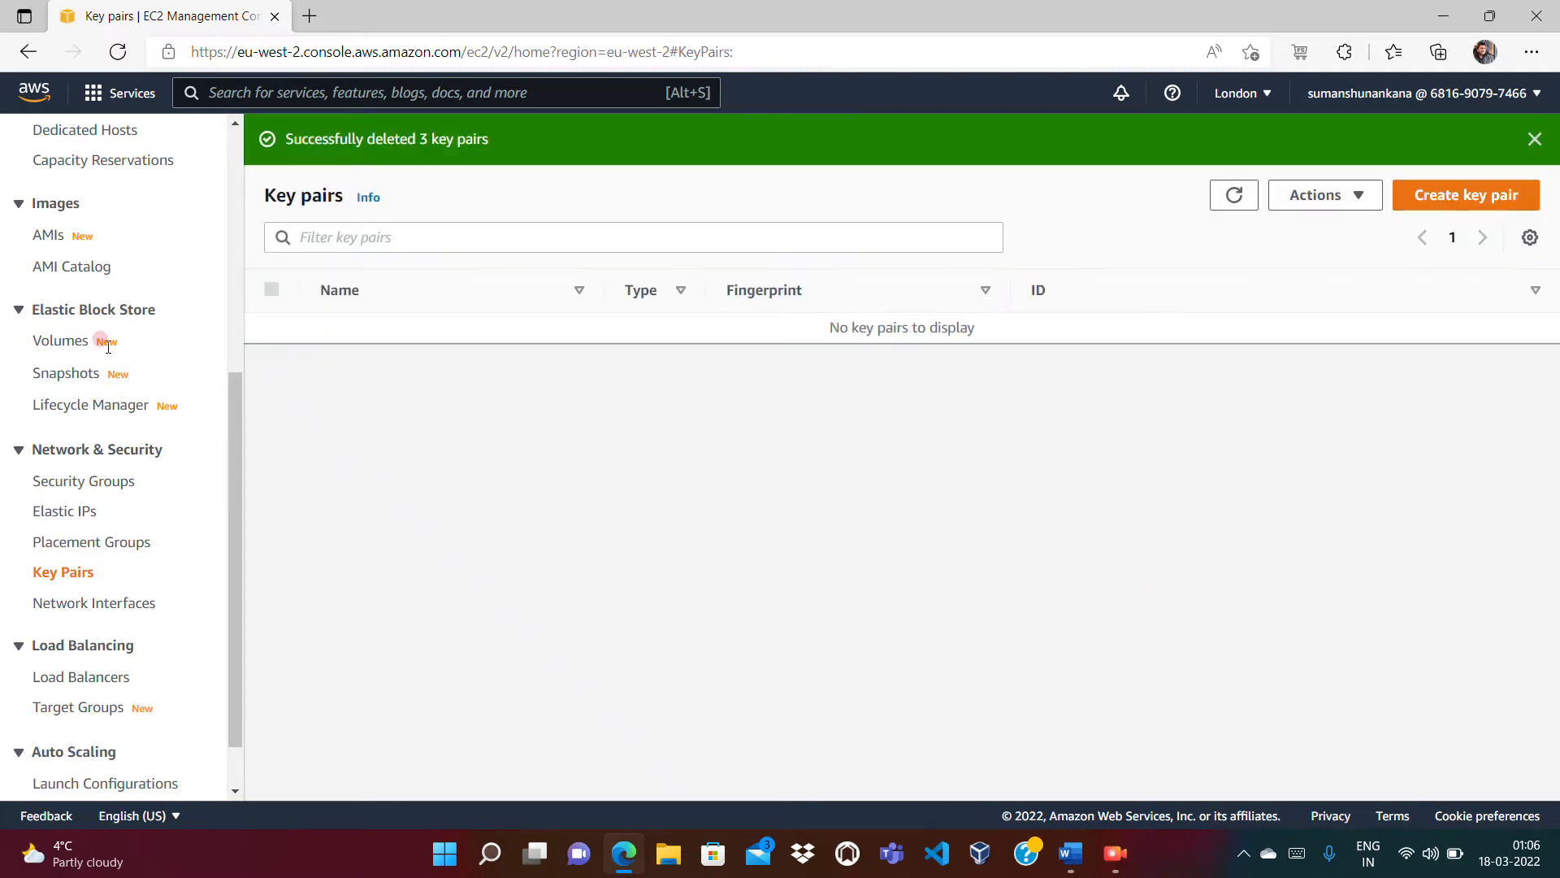
Step: Refresh the Volumes list to confirm no EBS volumes remain
{"action": "left_click", "coordinate": [57, 343]}
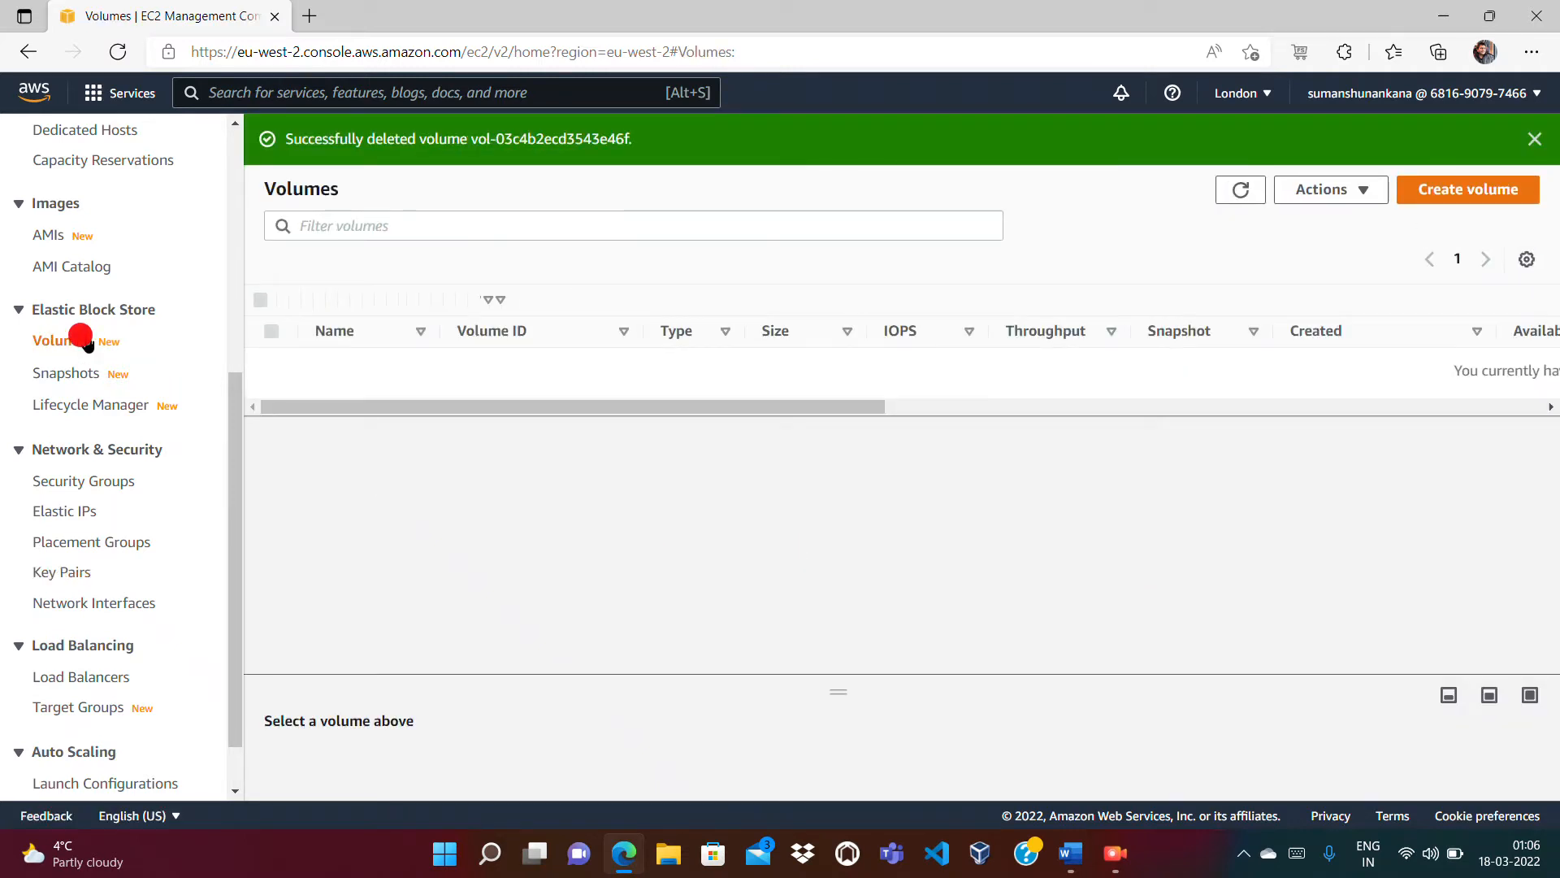
{"action": "left_click", "coordinate": [451, 299]}
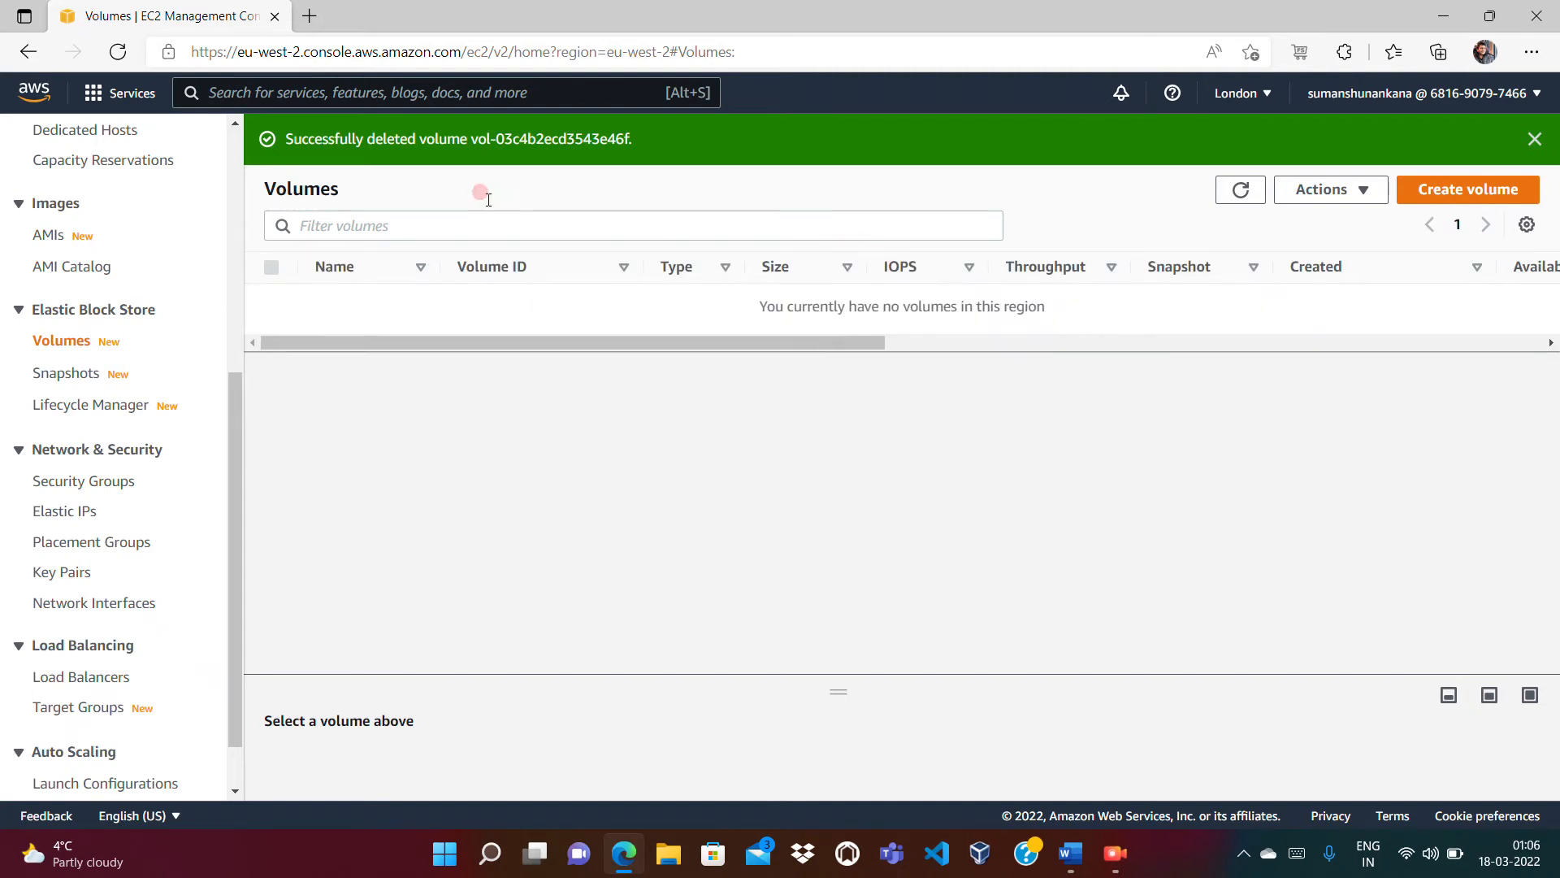
{"action": "left_click", "coordinate": [1241, 192]}
Step: Refresh the Instances list to verify EBS_Demo and EBS-Demo are both terminated
{"action": "scroll", "coordinate": [236, 257], "scroll_direction": "up", "scroll_amount": 5}
{"action": "left_click", "coordinate": [50, 391]}
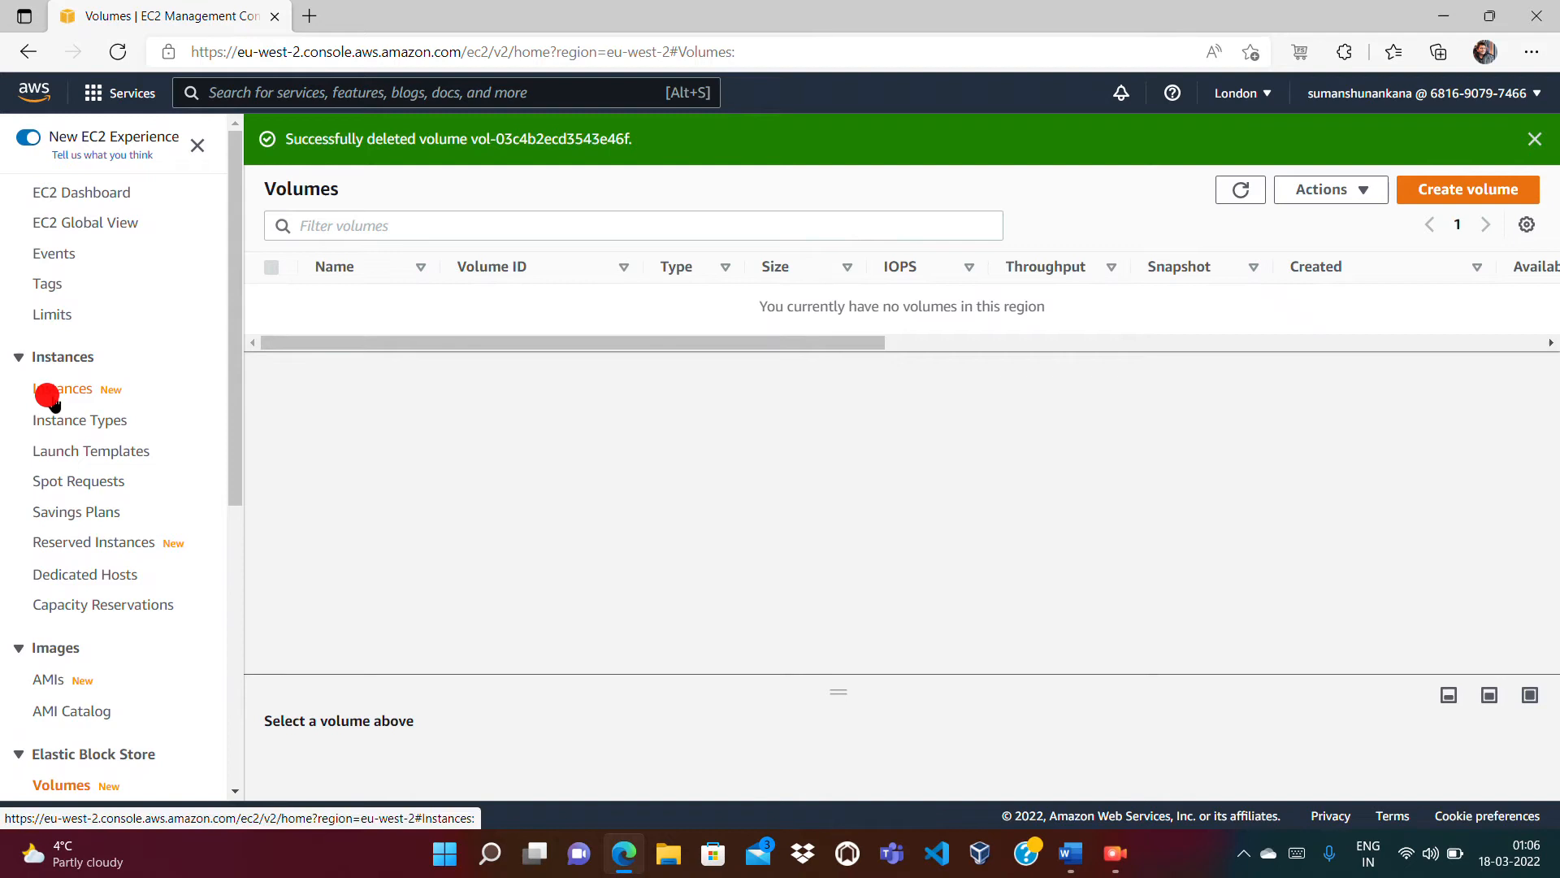
{"action": "left_click", "coordinate": [879, 139]}
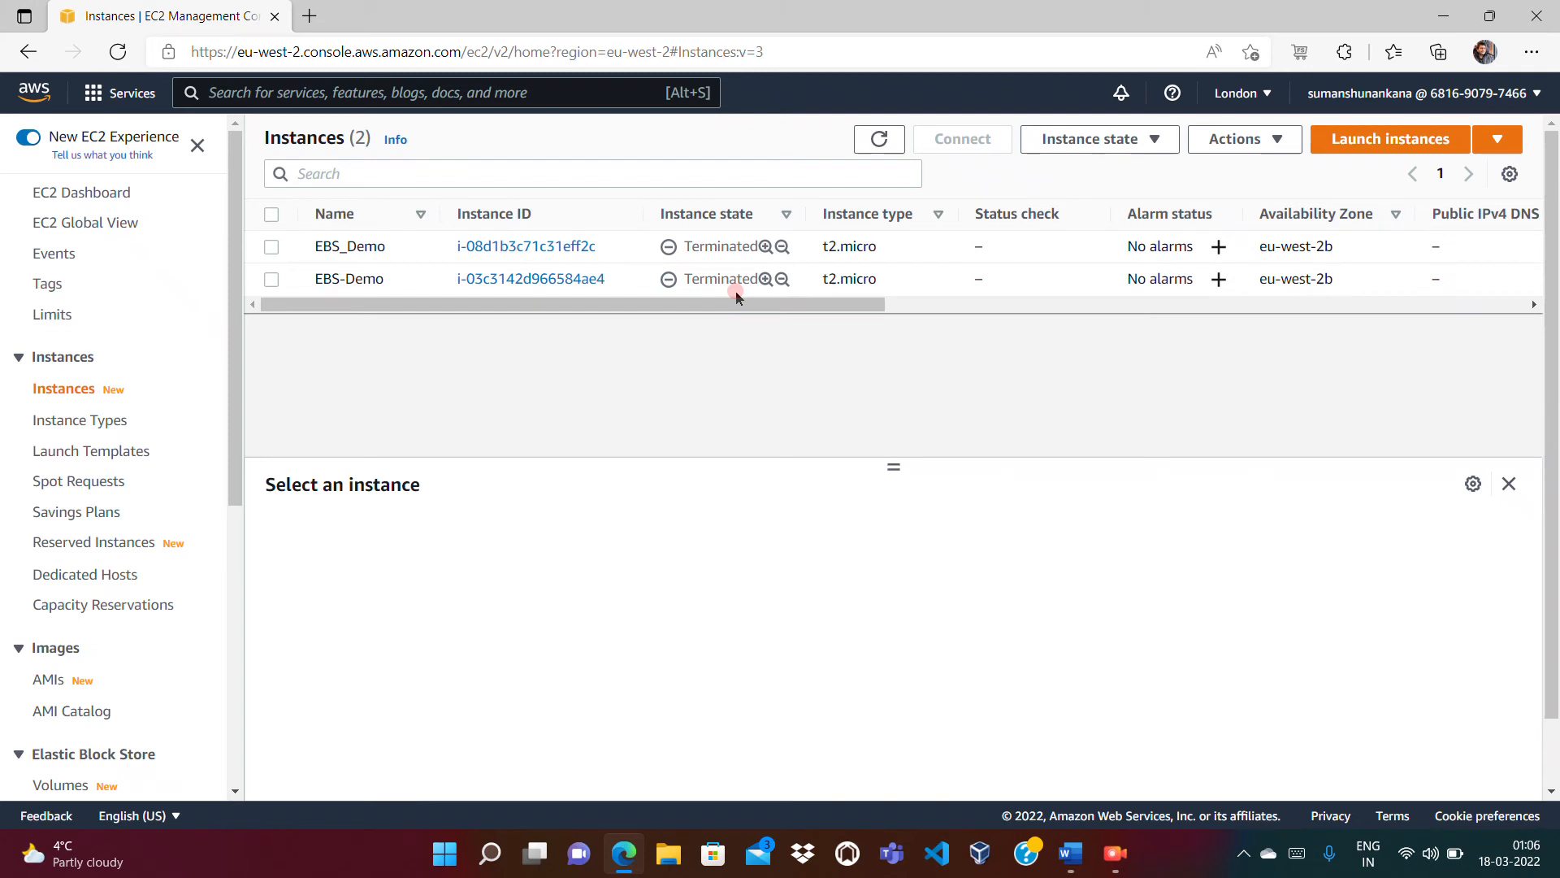
{"action": "left_click", "coordinate": [877, 140]}
{"action": "left_click", "coordinate": [1128, 871]}
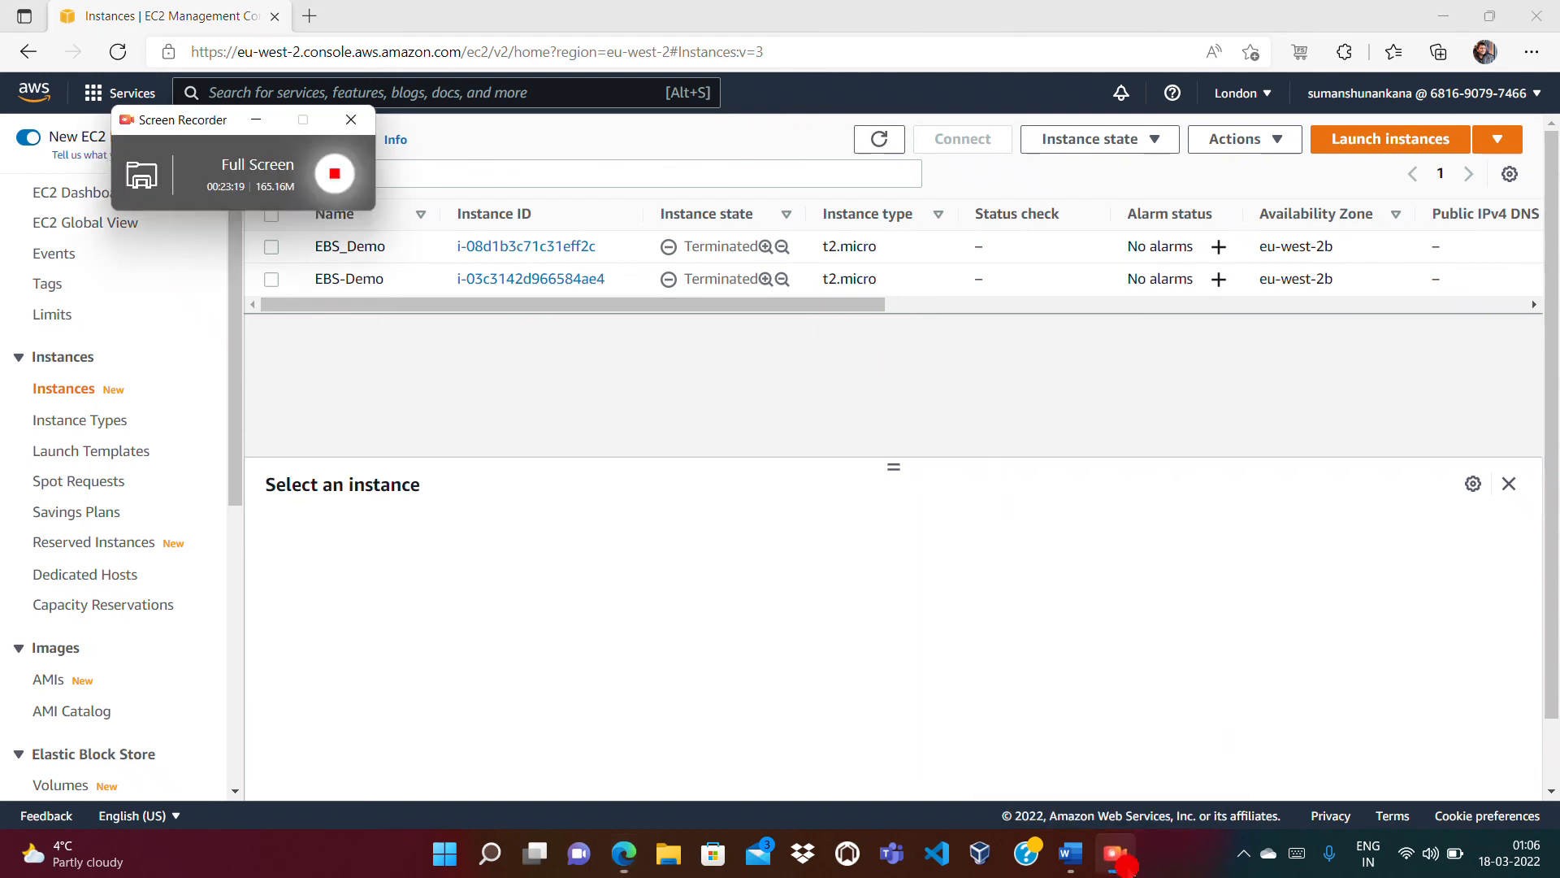